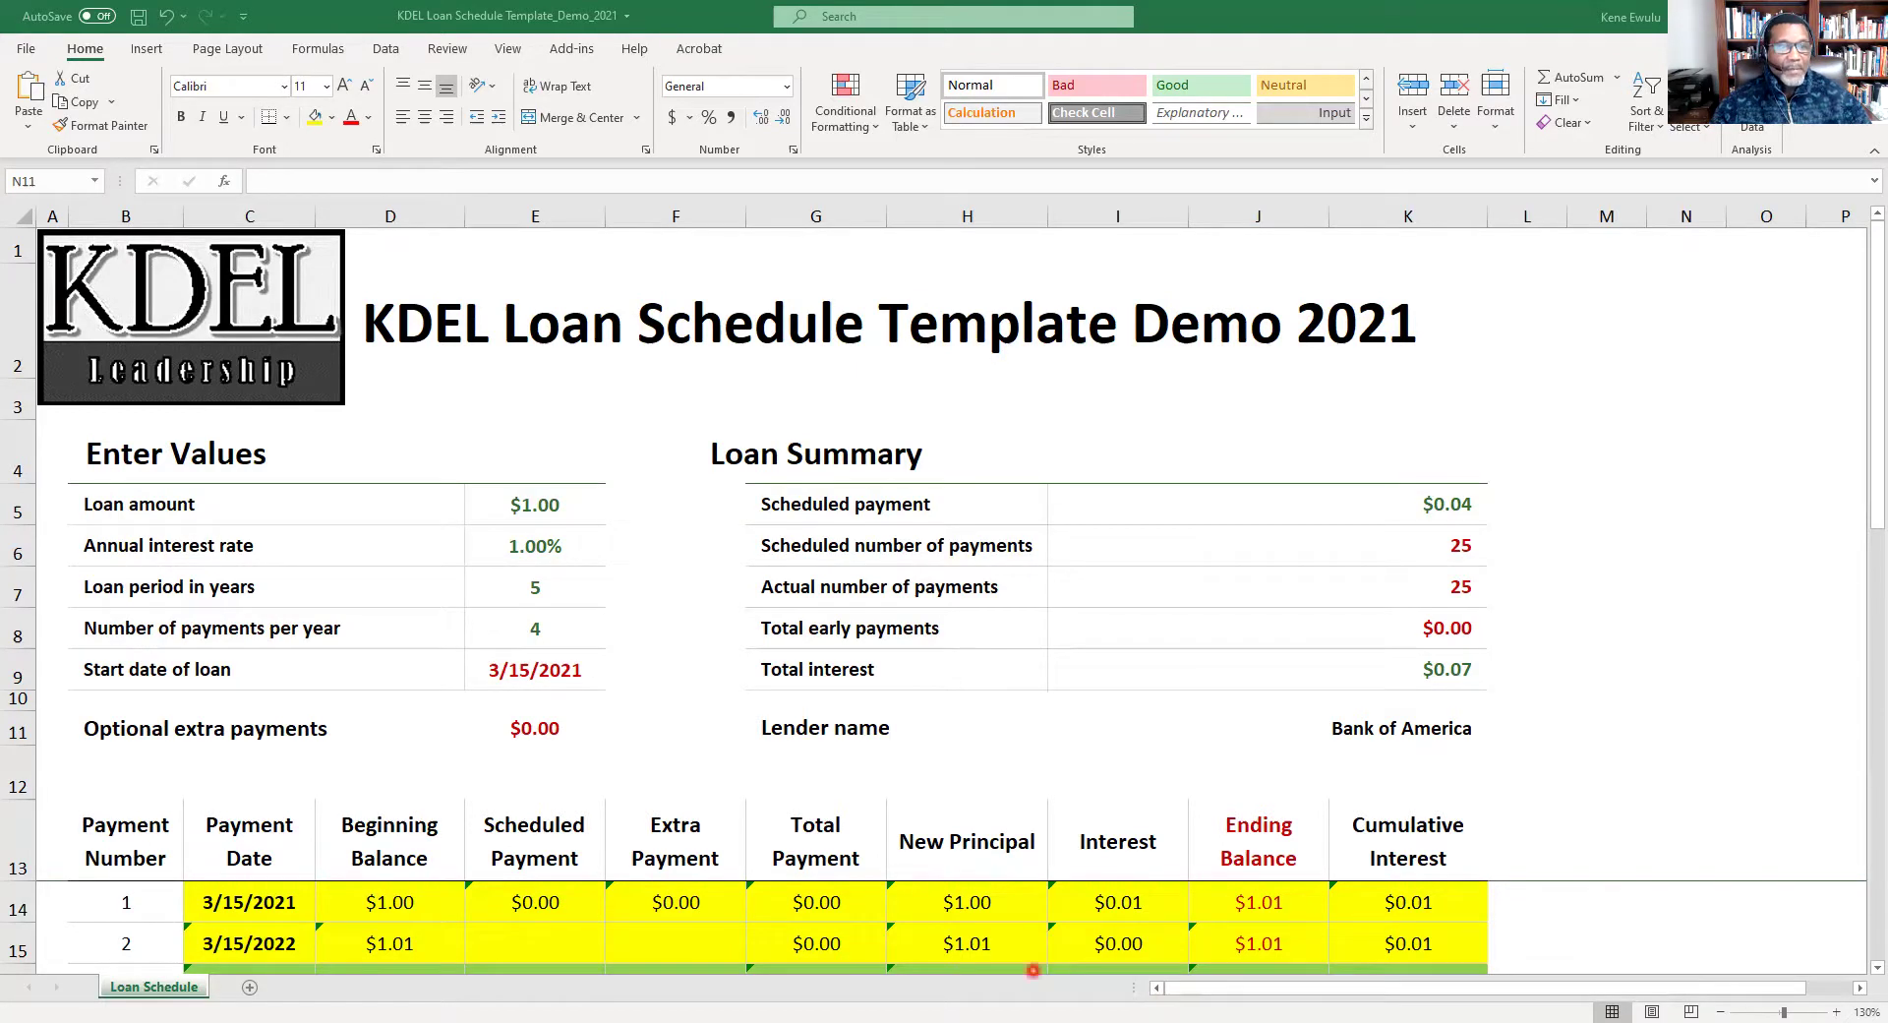
Examine the loan inputs, the loan summary and the dated payment rows of the schedule.
scroll(735, 762, "down", 4)
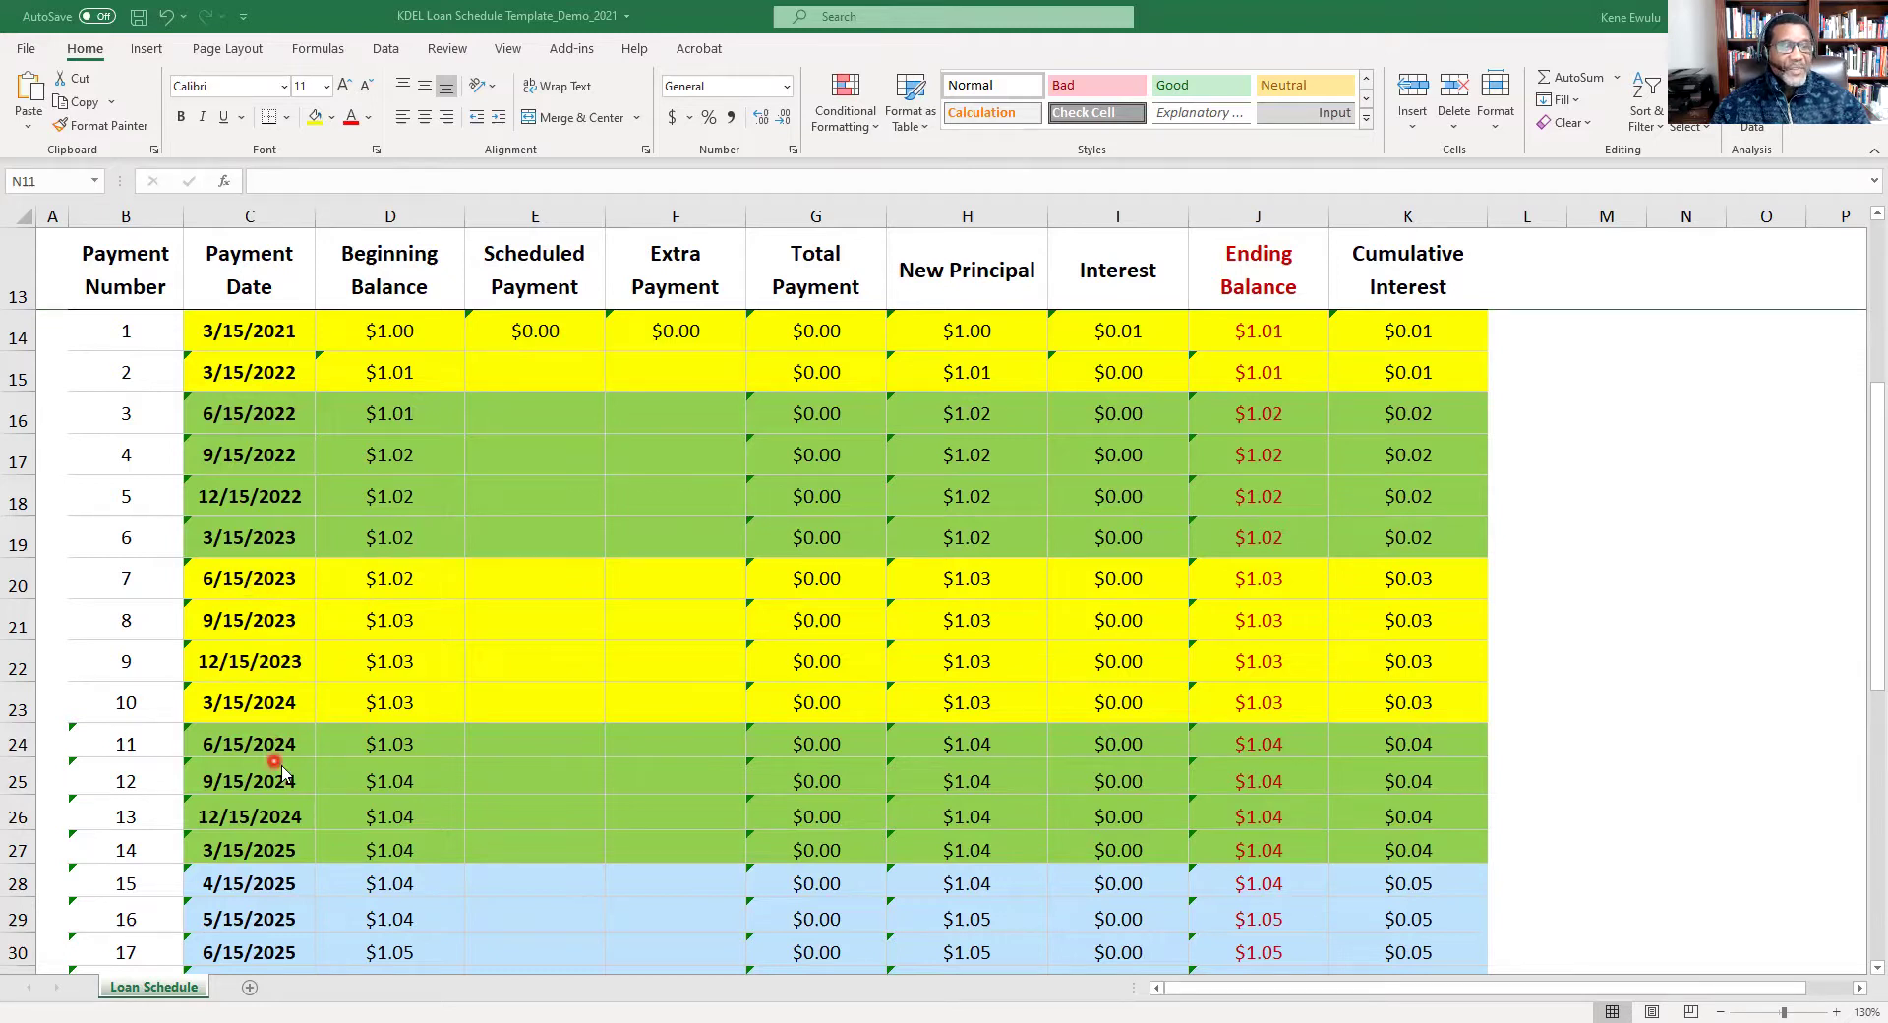
scroll(265, 829, "down", 2)
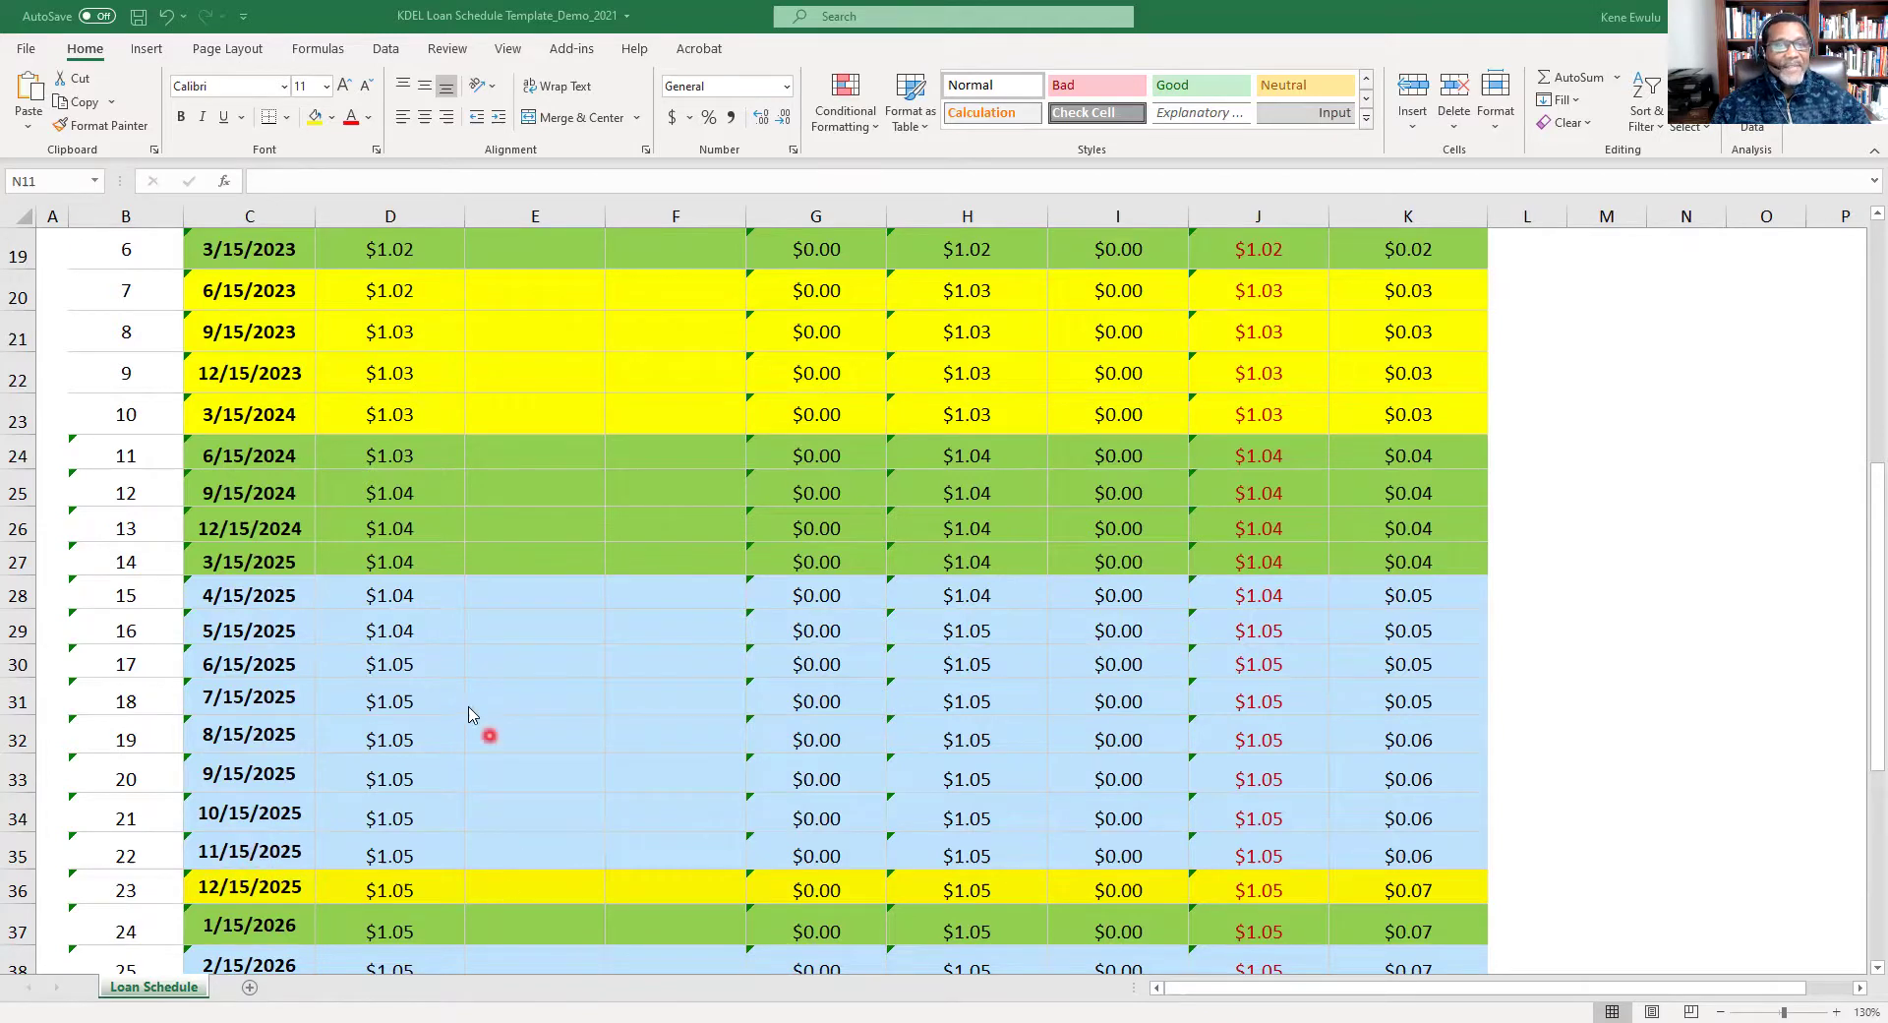
scroll(472, 715, "up", 4)
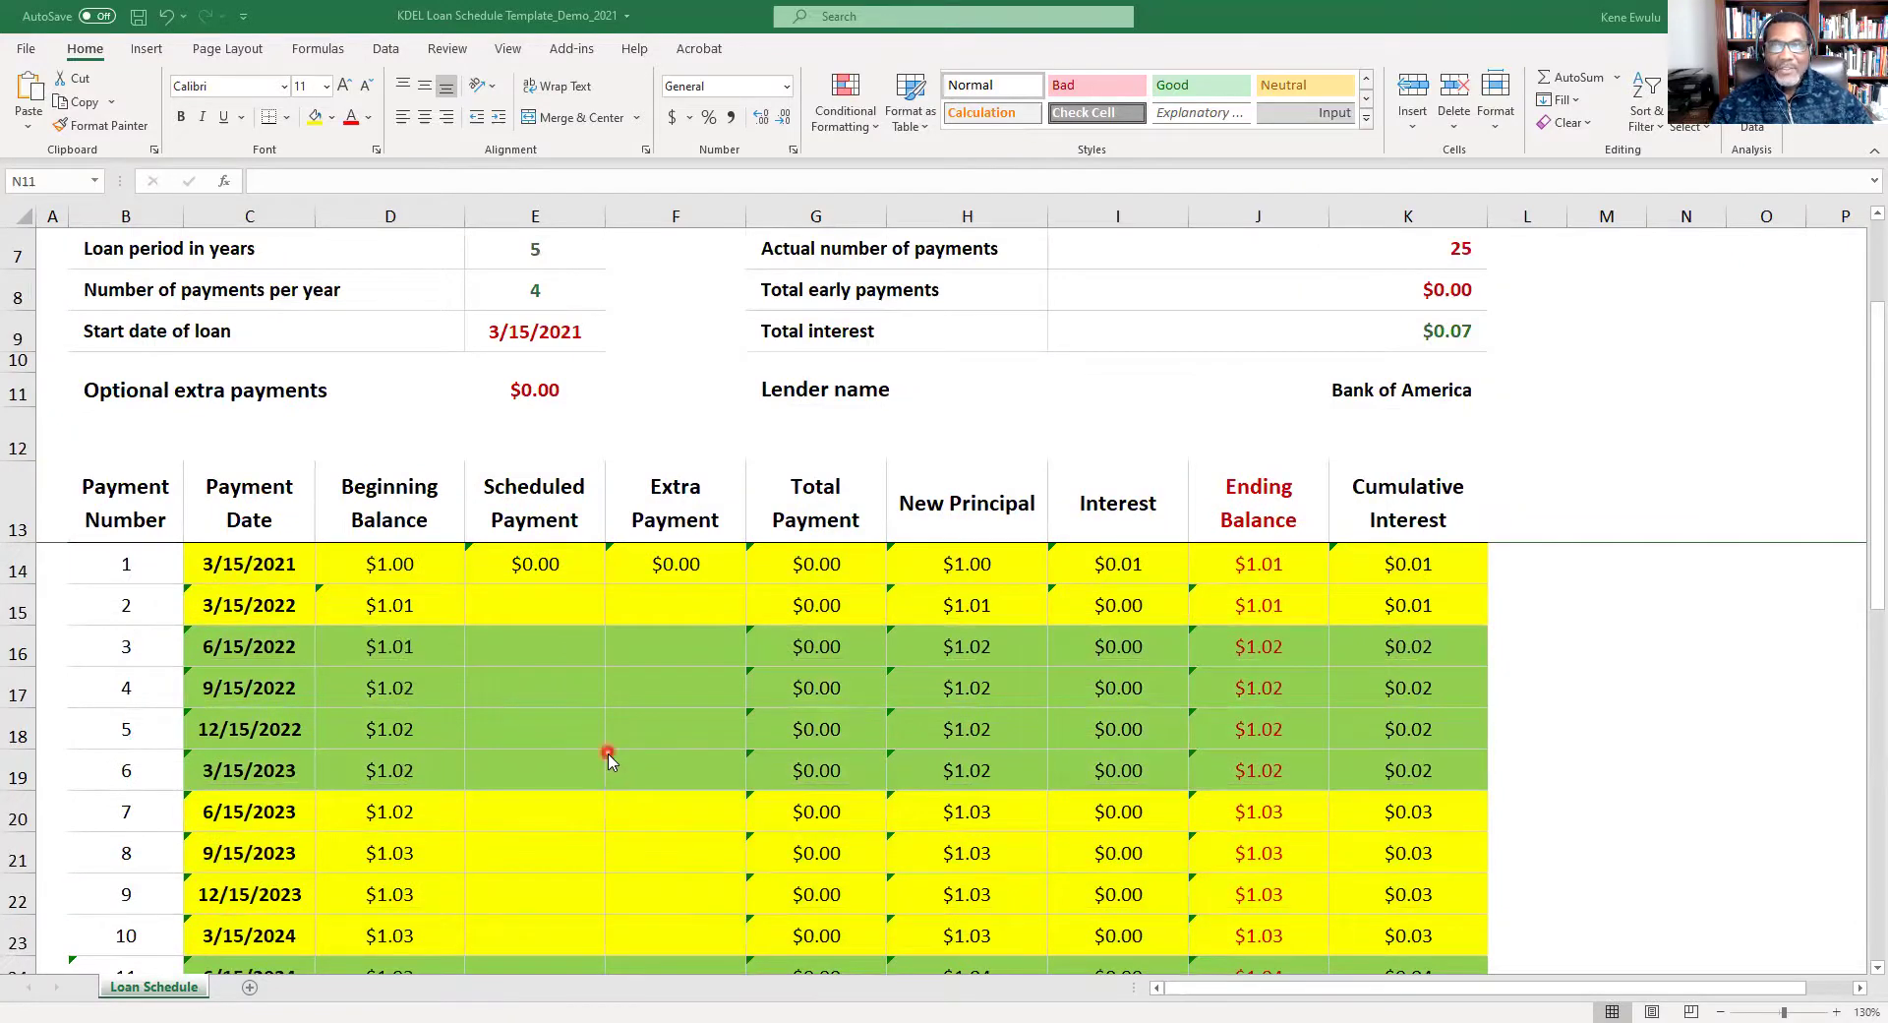
scroll(608, 757, "up", 2)
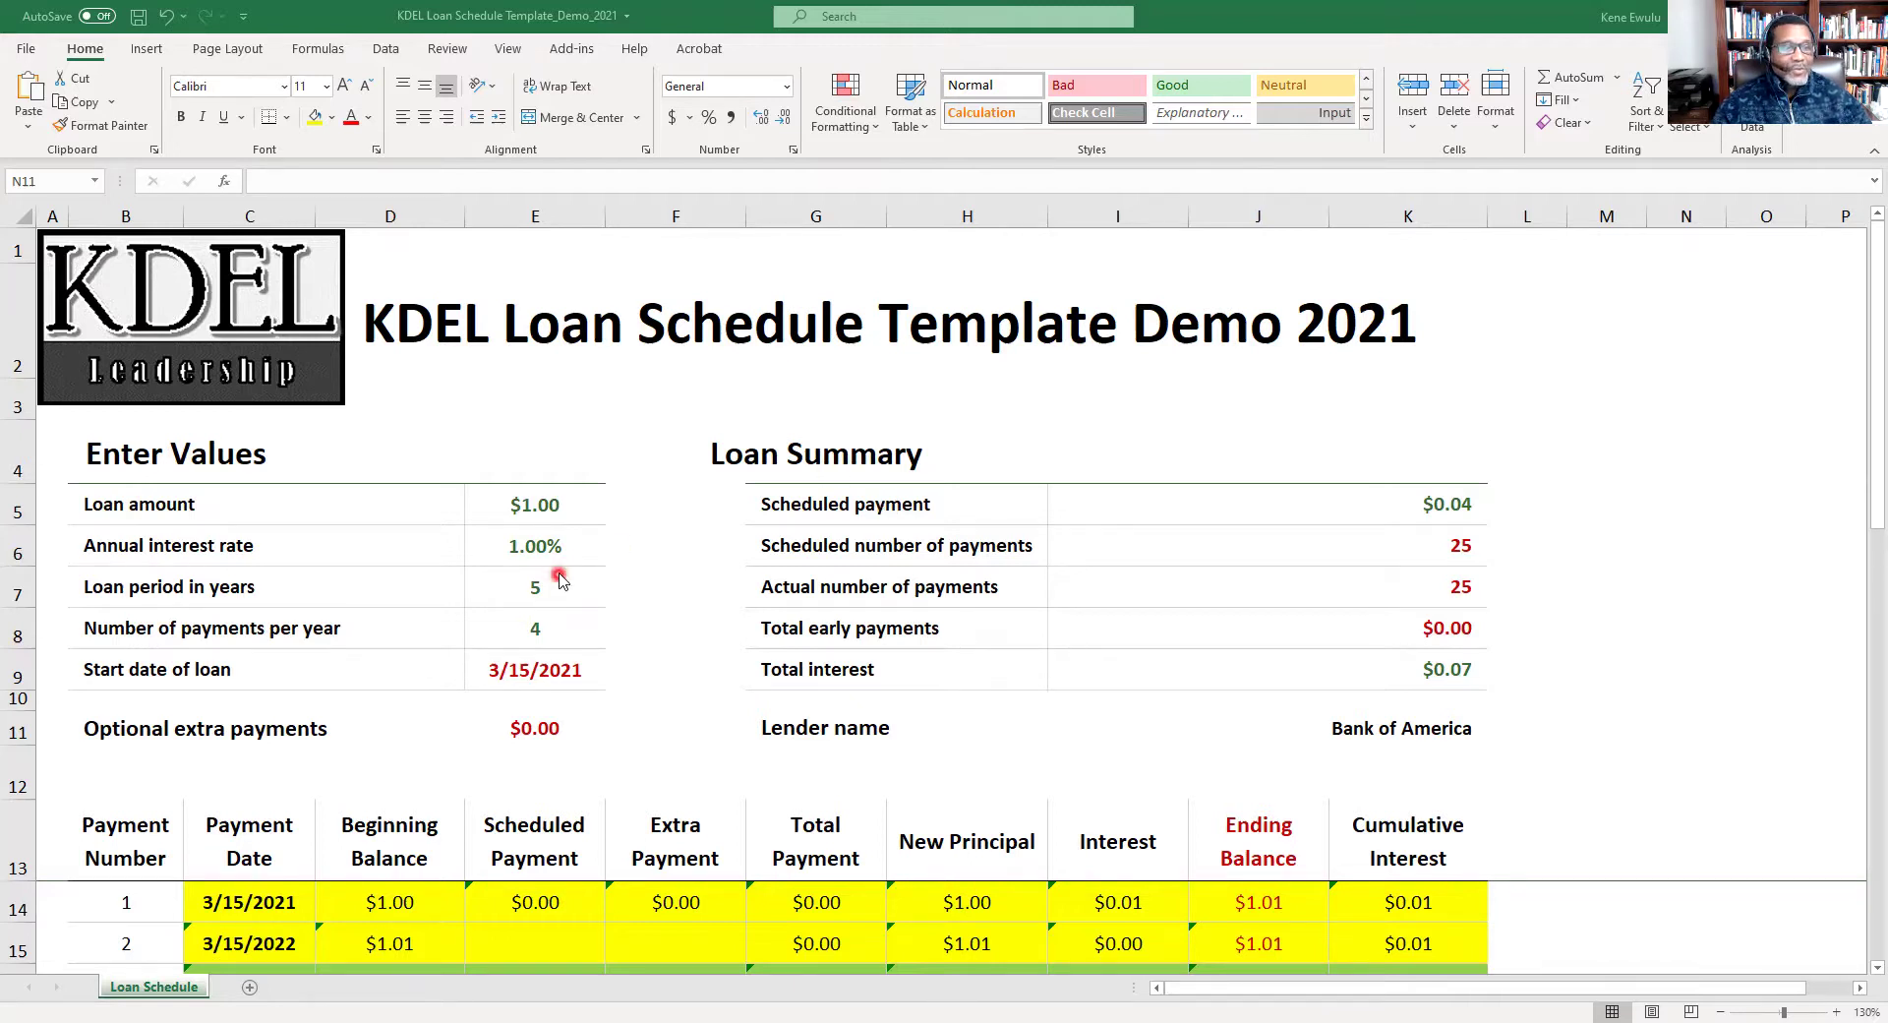
scroll(561, 570, "down", 2)
scroll(561, 570, "down", 2)
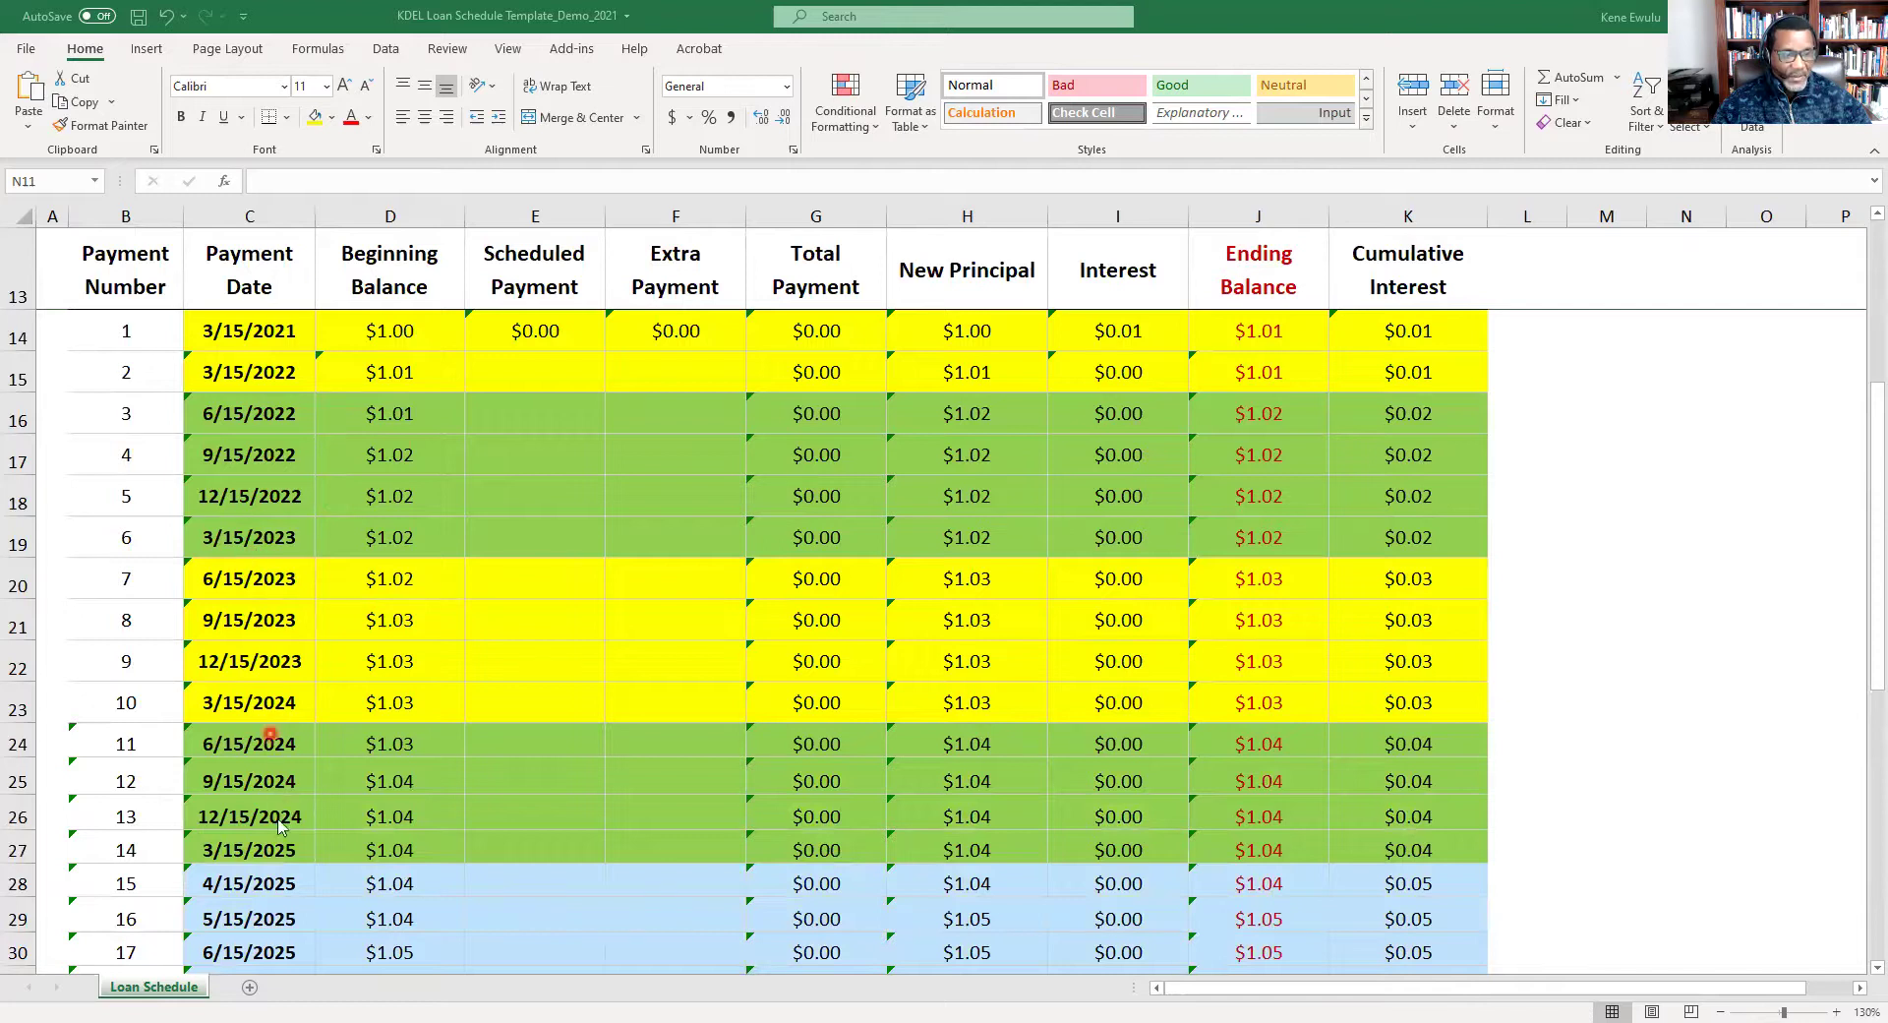
scroll(316, 793, "up", 4)
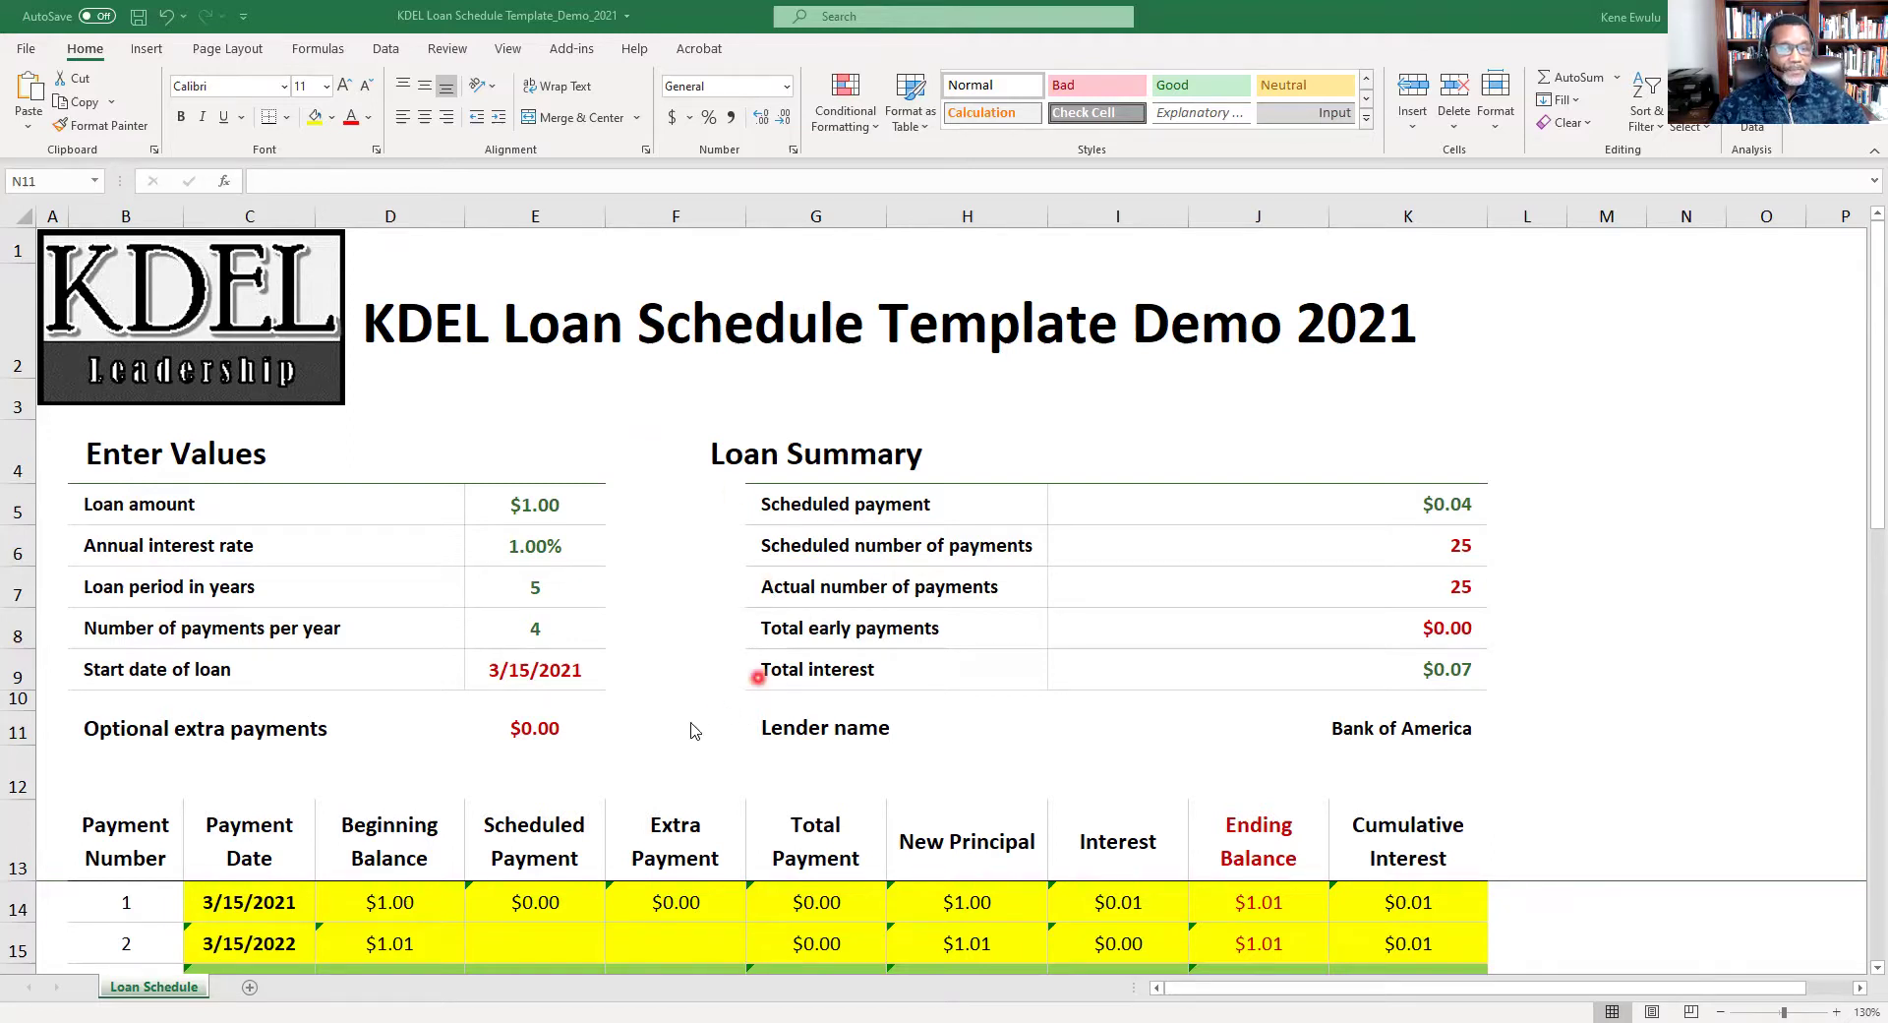
scroll(653, 694, "down", 4)
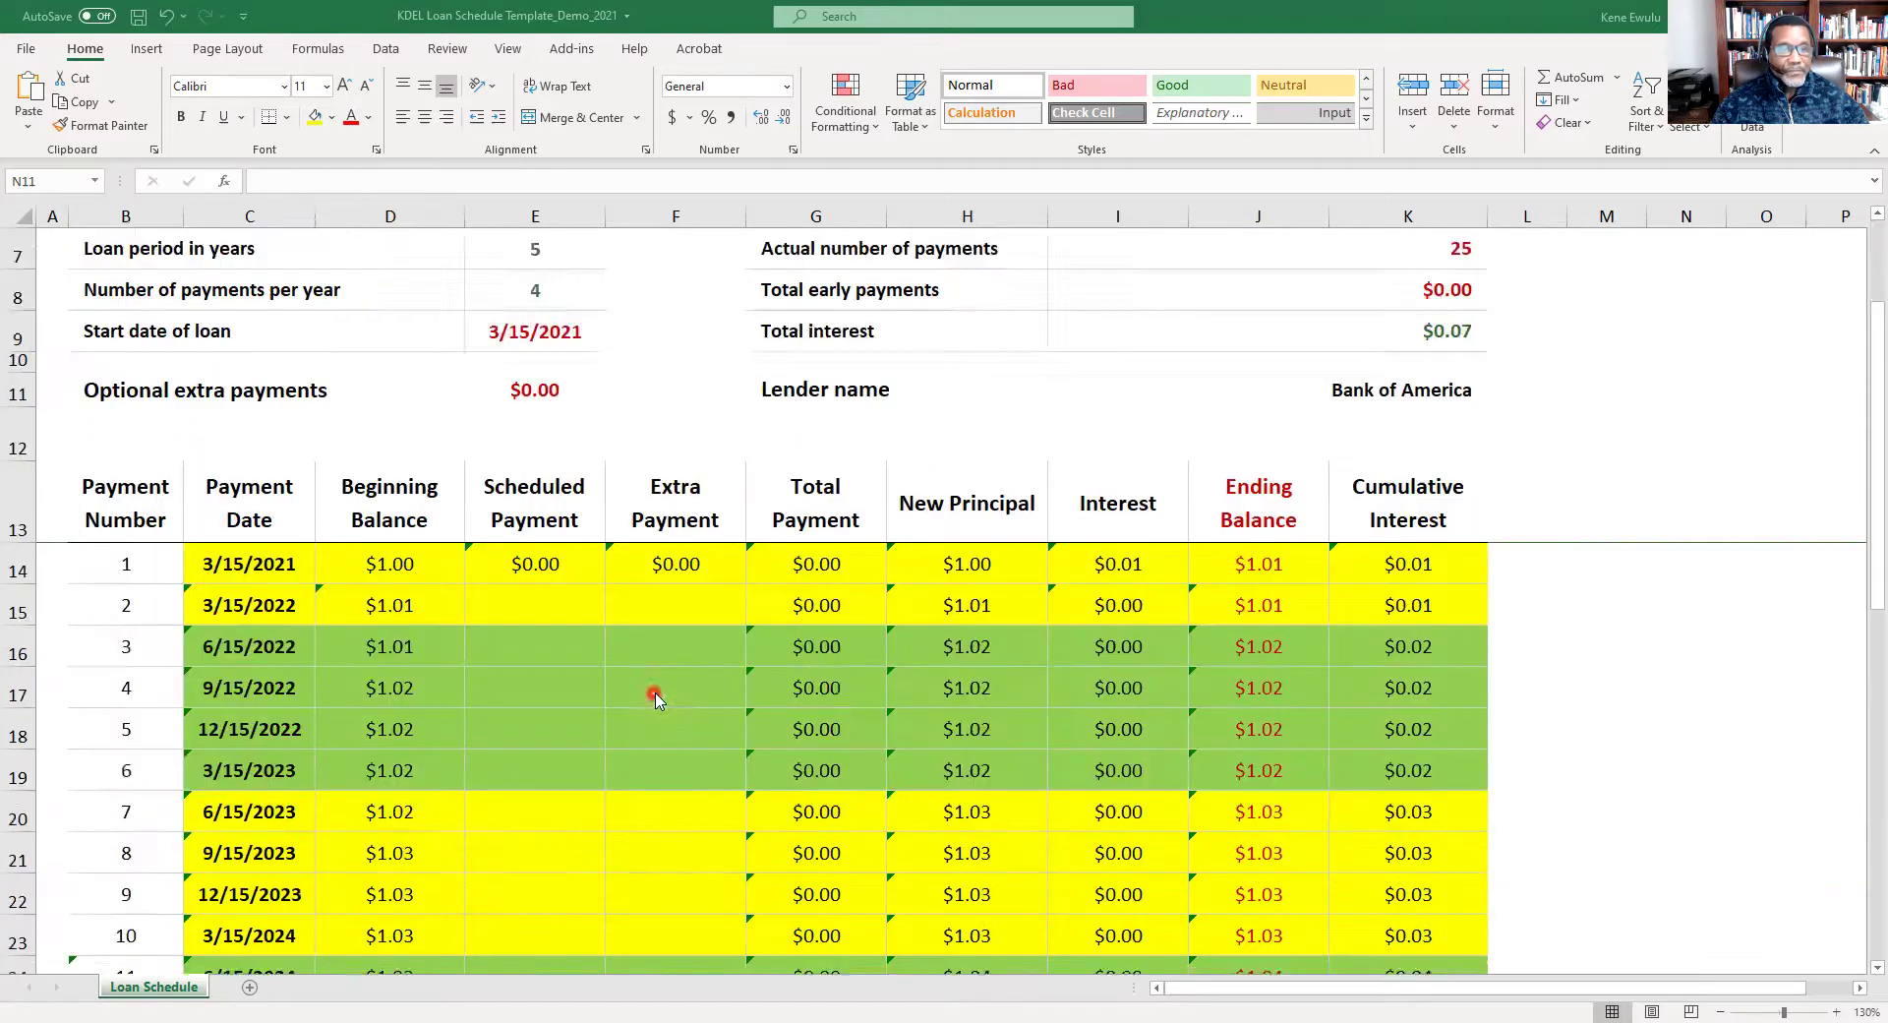
scroll(653, 694, "up", 1)
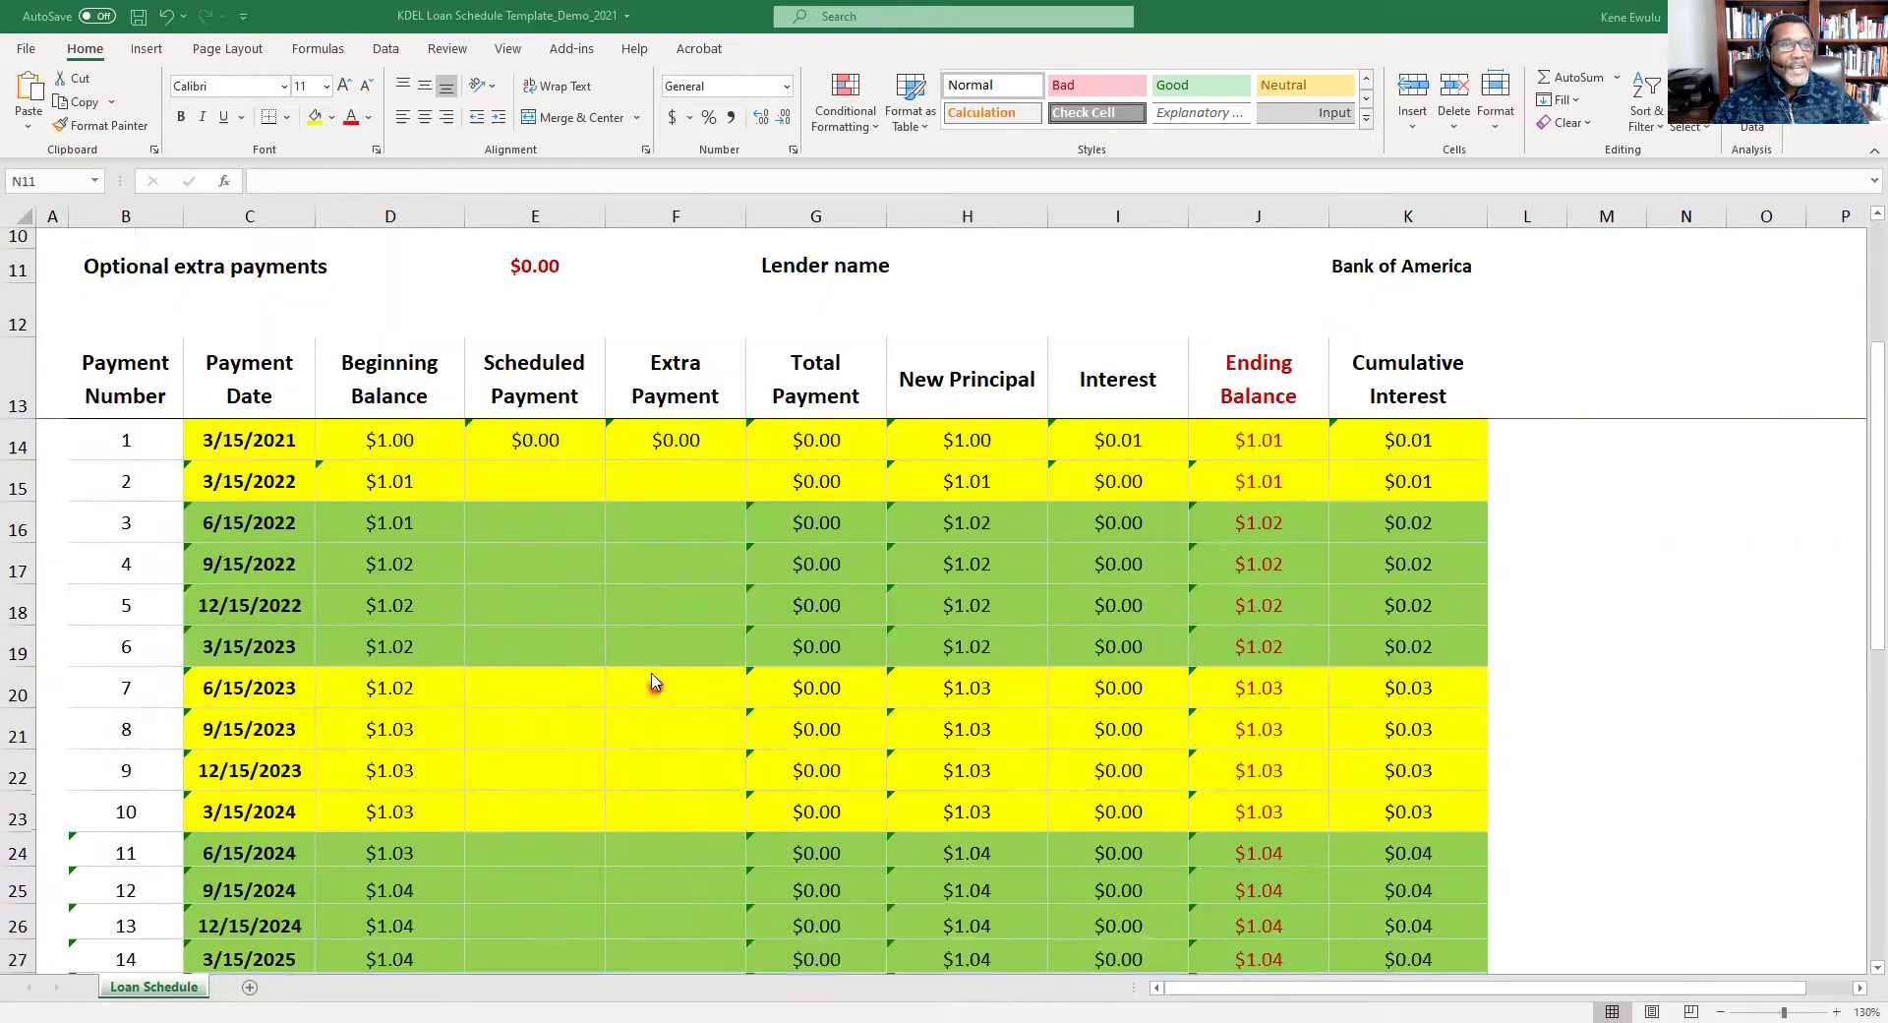
Format the payment schedule from the first Payment Date through the last Cumulative Interest, C14:K39, as Currency with 2 decimals and the $ symbol.
left_click(243, 439)
left_click_drag(243, 439, 1142, 928)
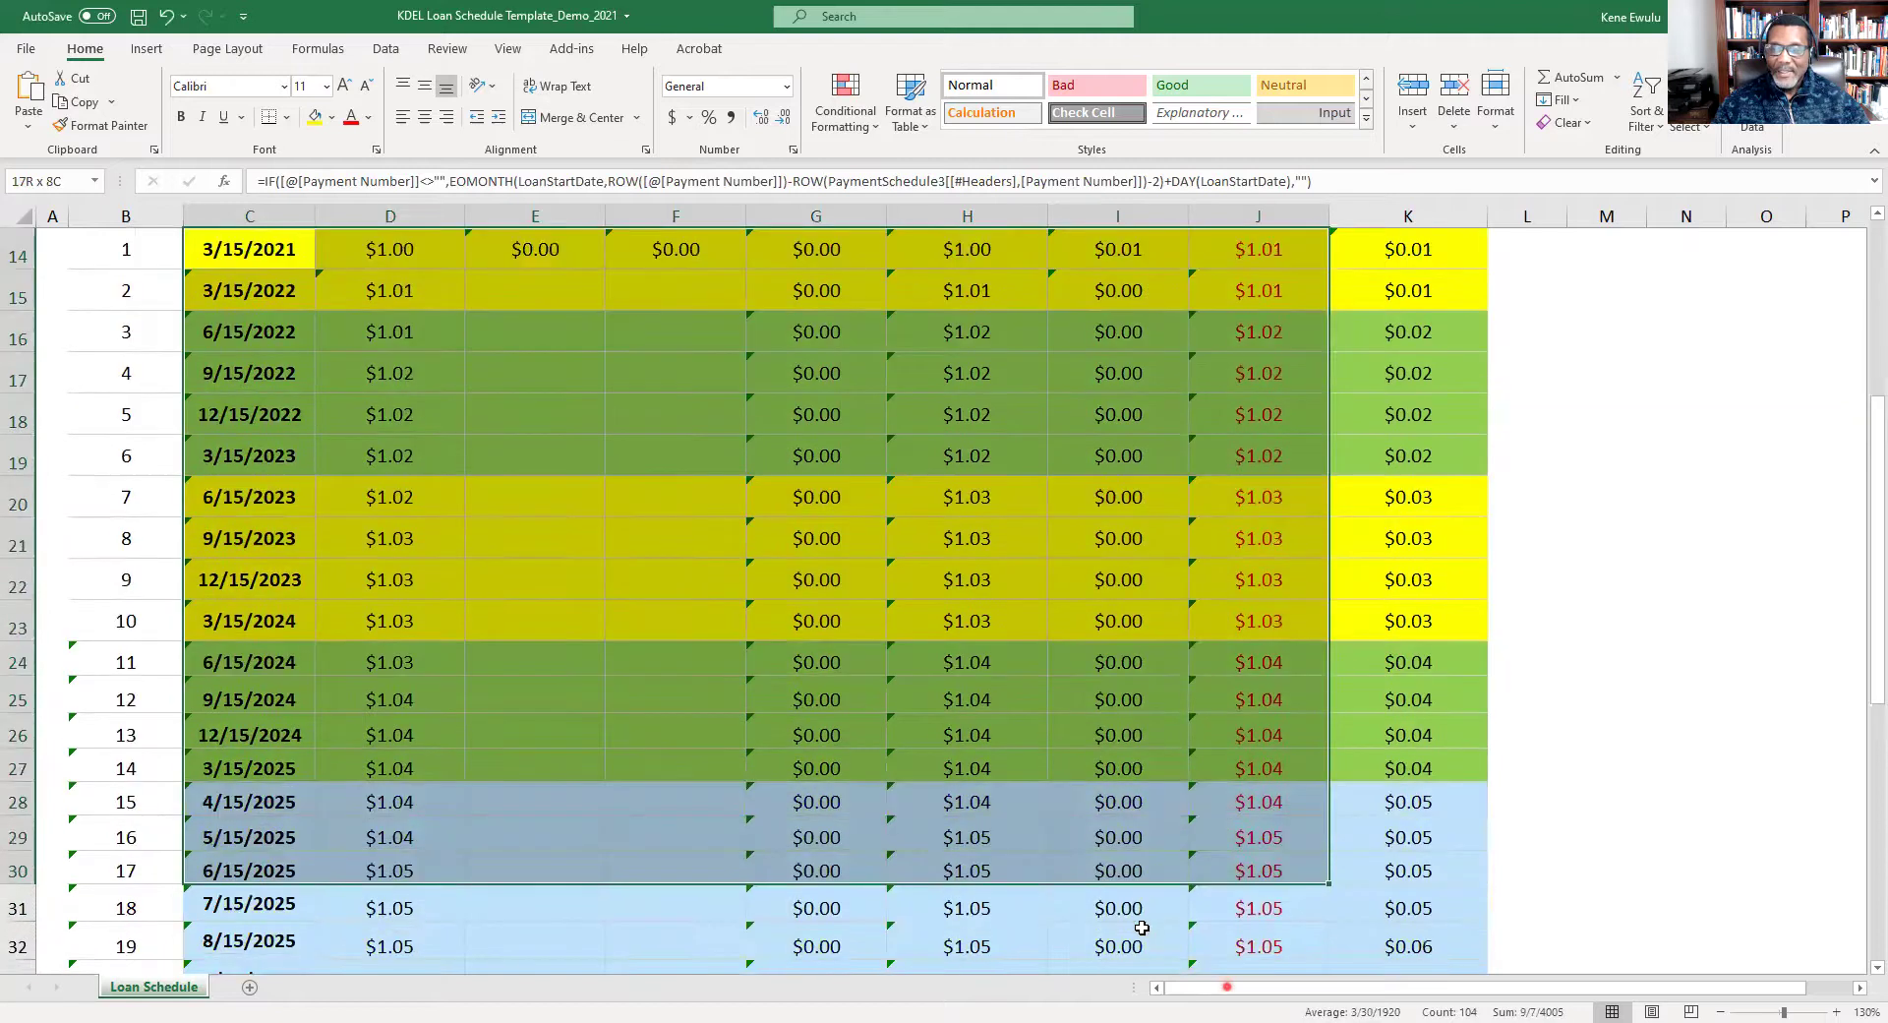
scroll(1443, 728, "down", 4)
left_click_drag(1427, 719, 1443, 728)
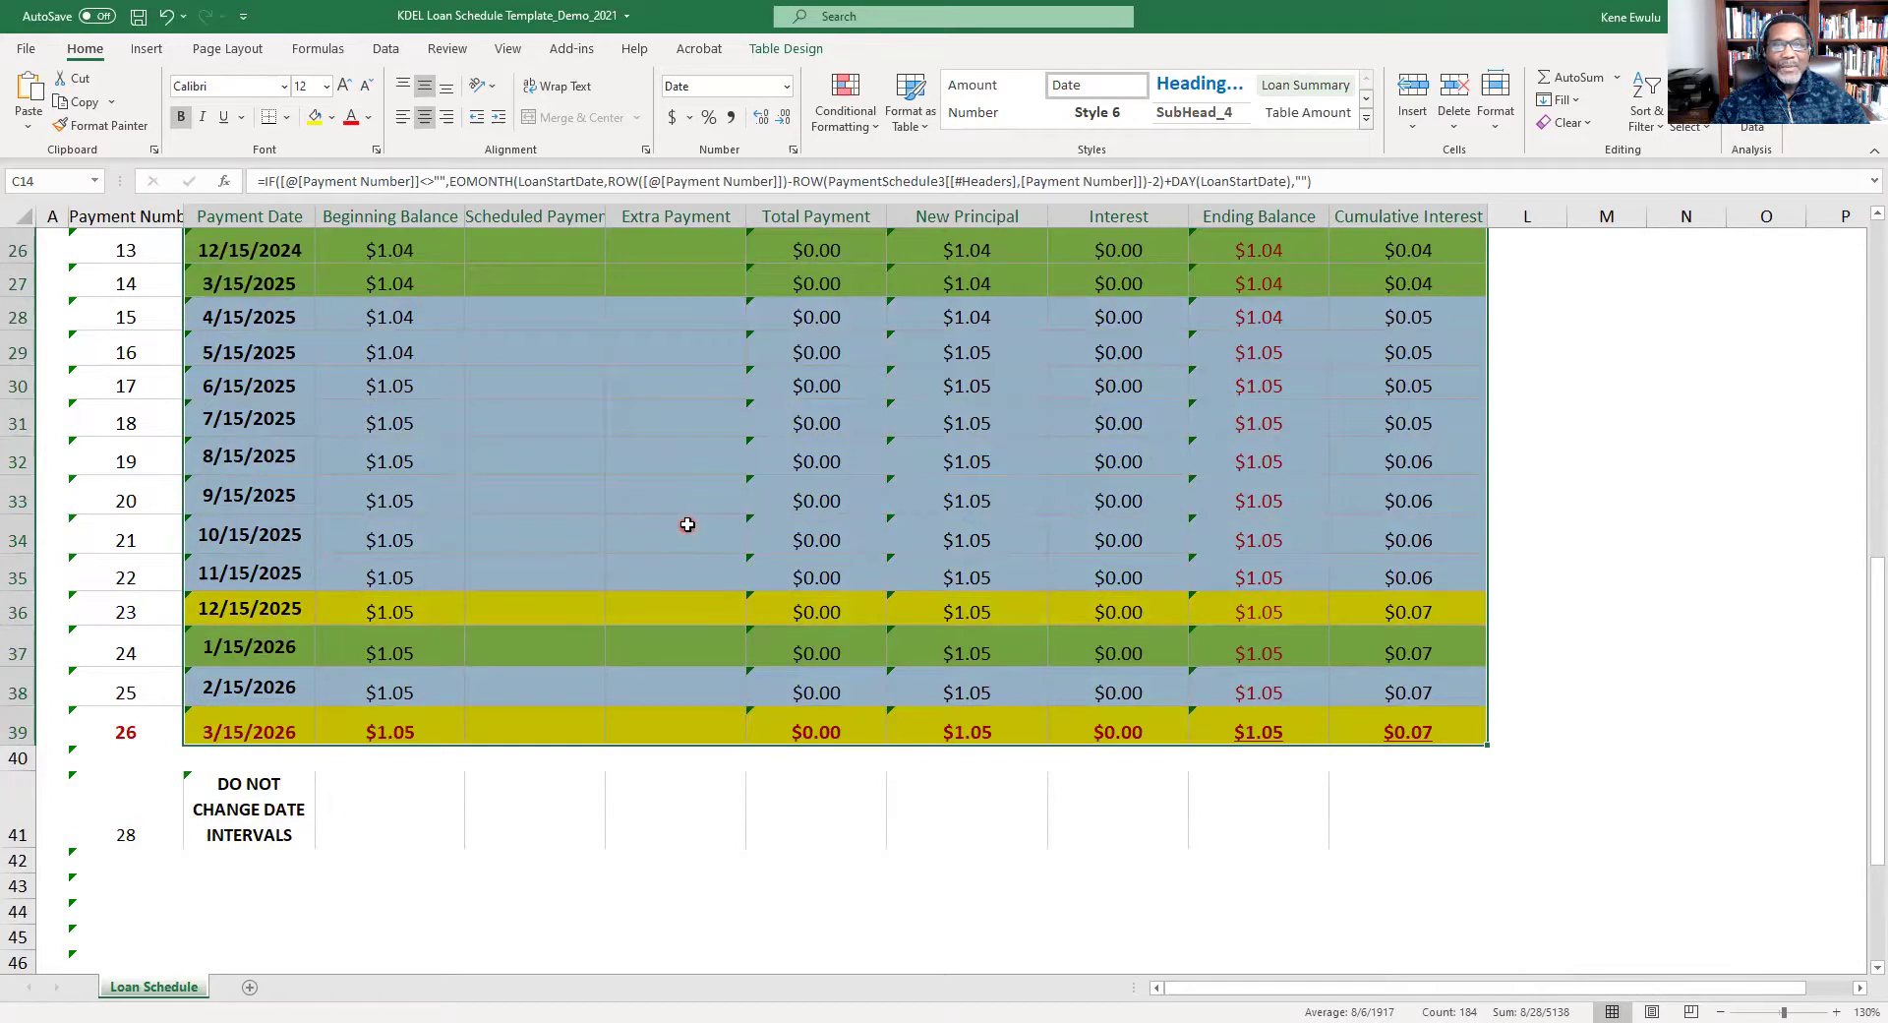
scroll(708, 541, "up", 1)
scroll(711, 544, "up", 2)
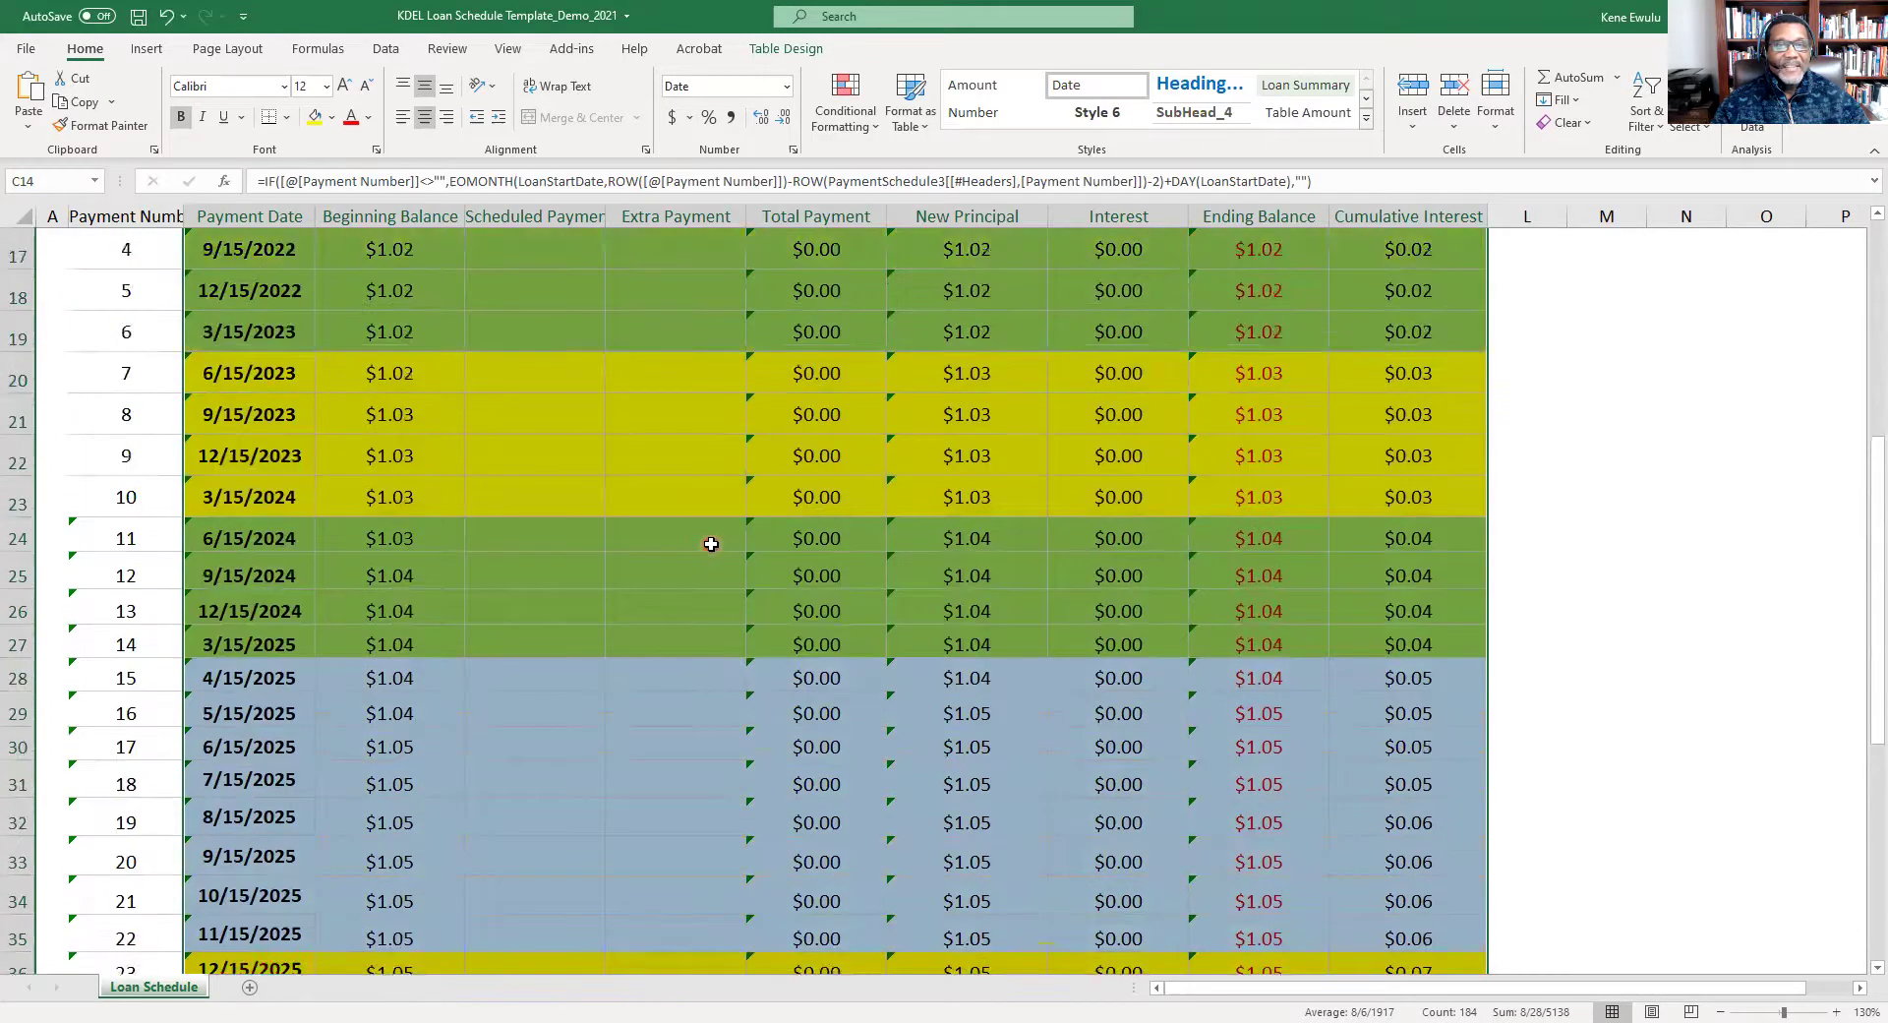
scroll(711, 544, "up", 1)
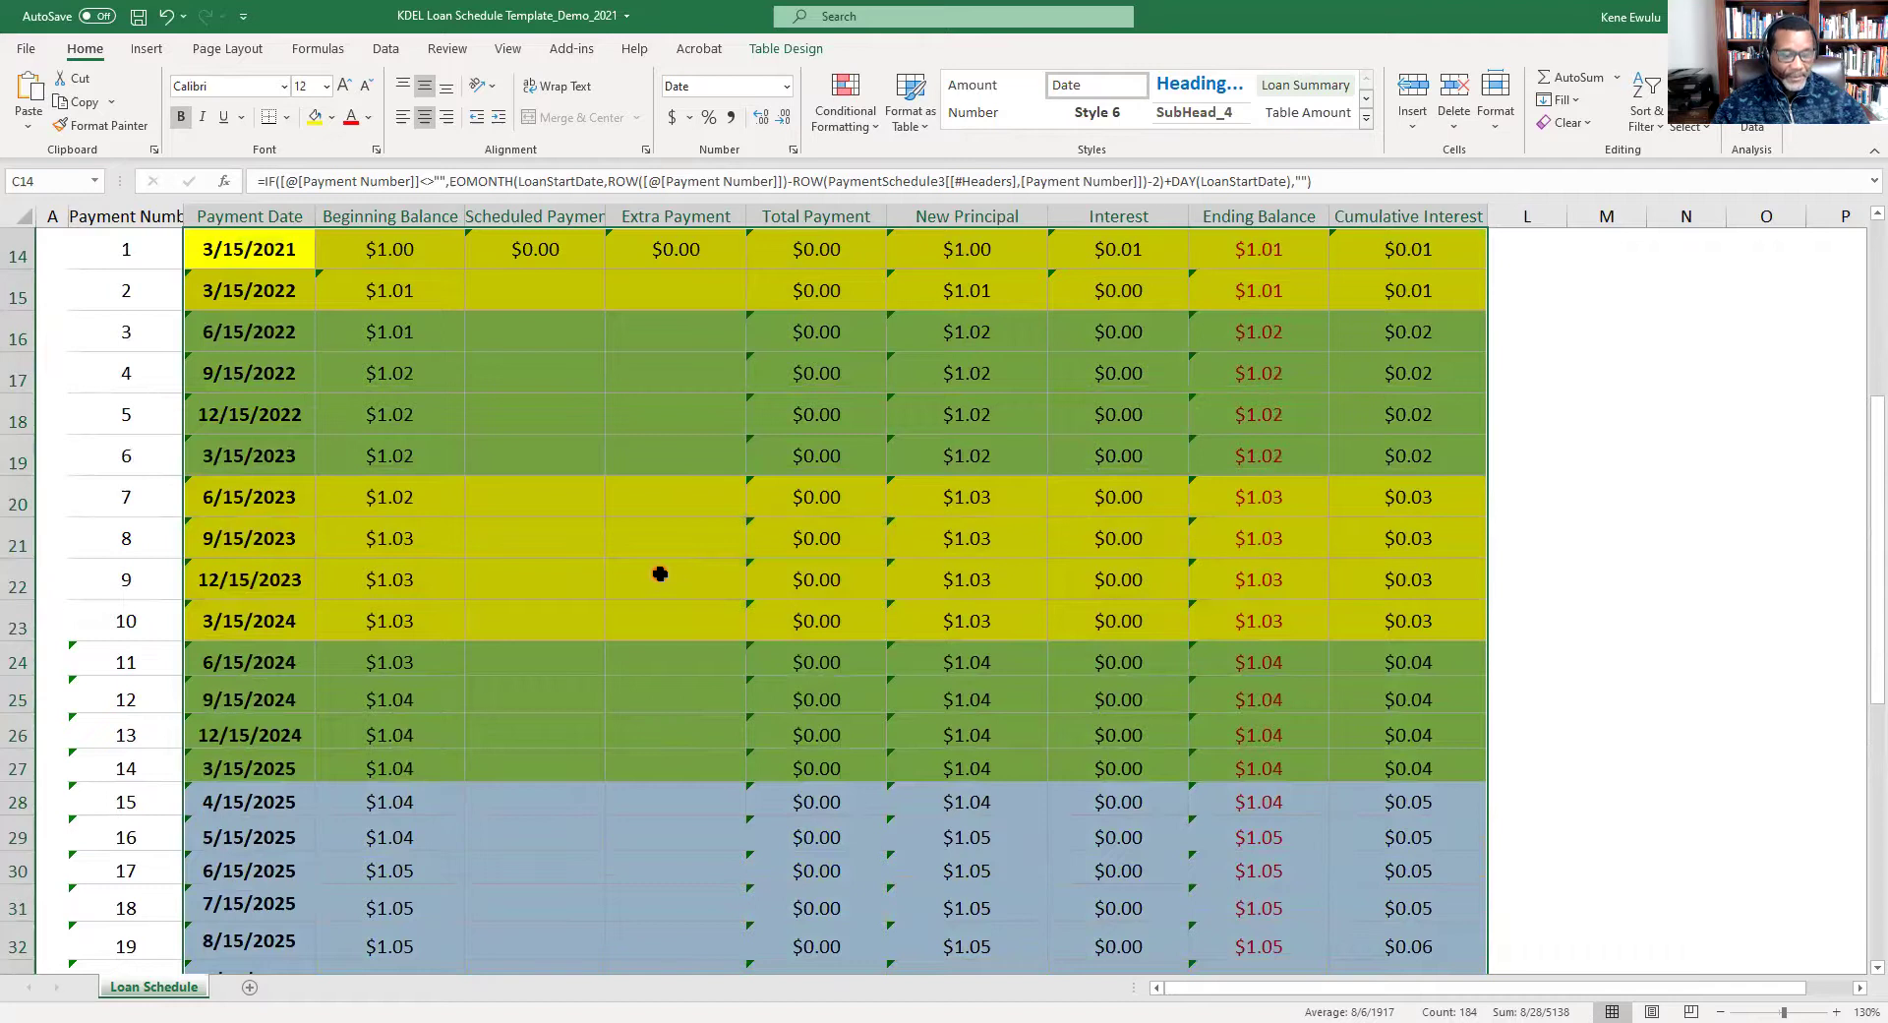
right_click(575, 374)
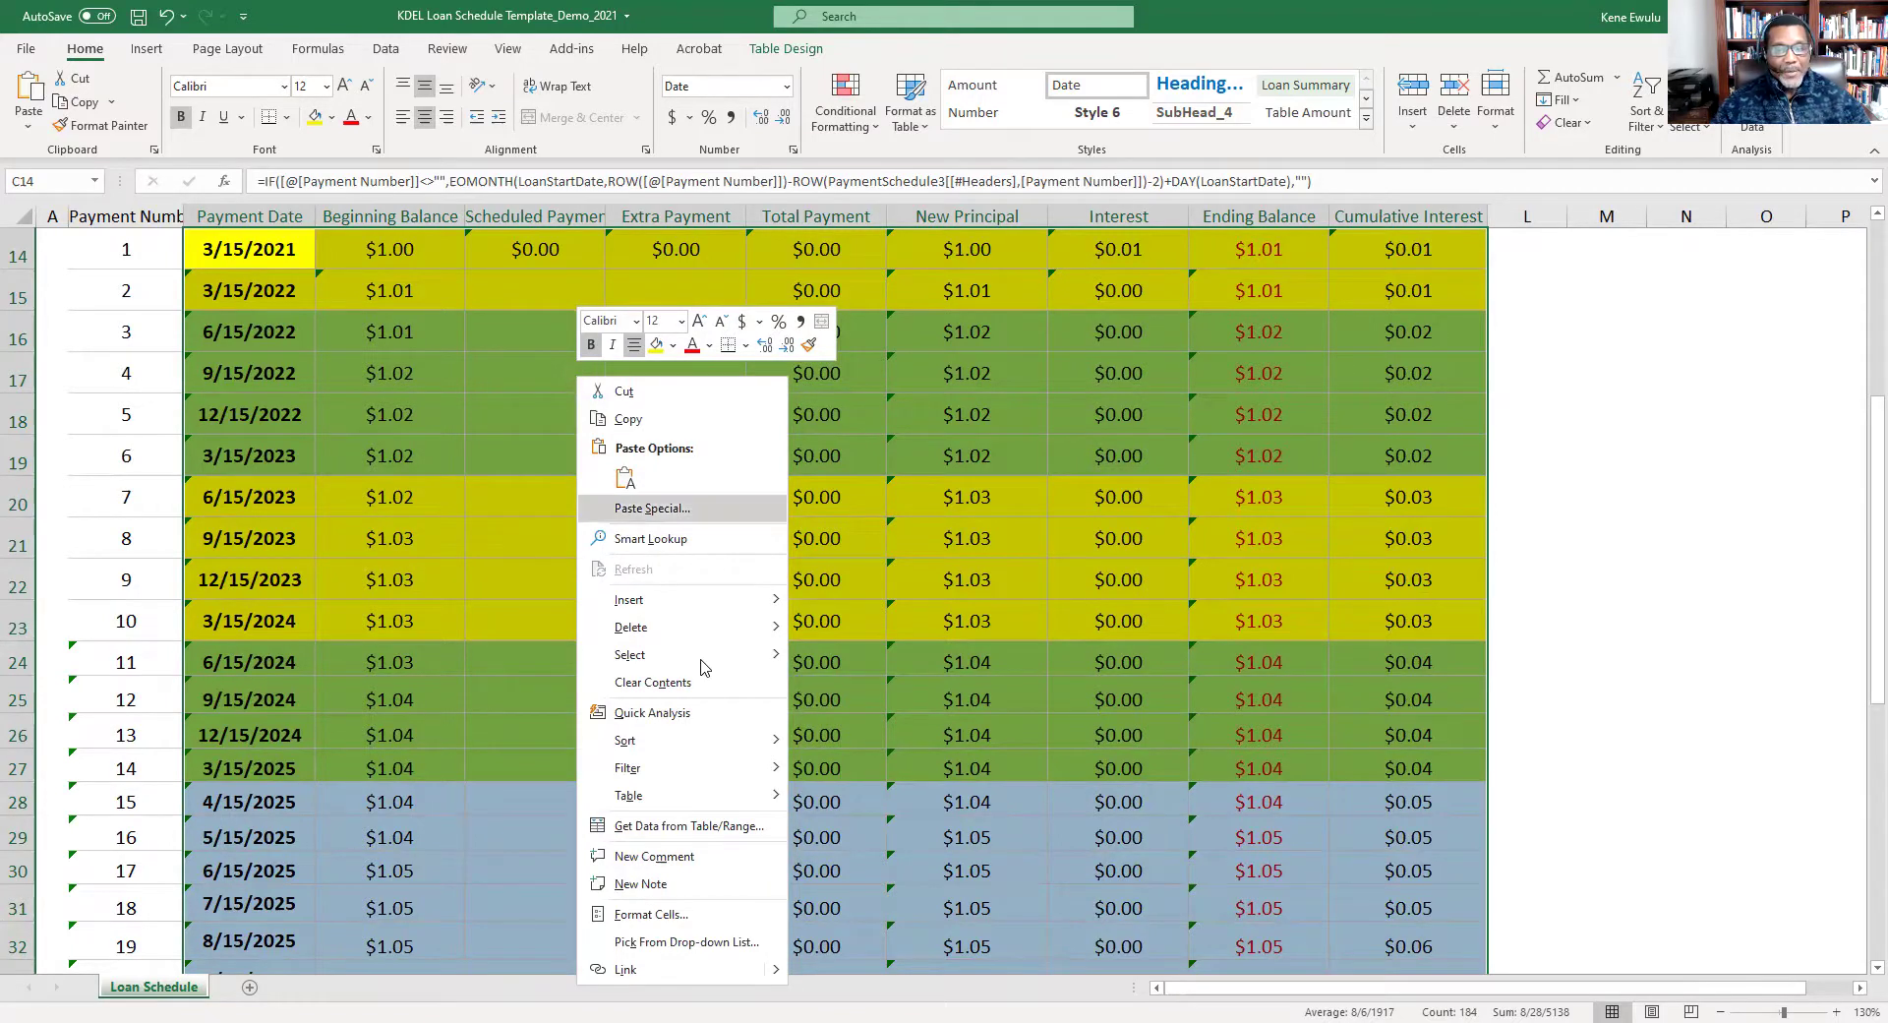
left_click(651, 914)
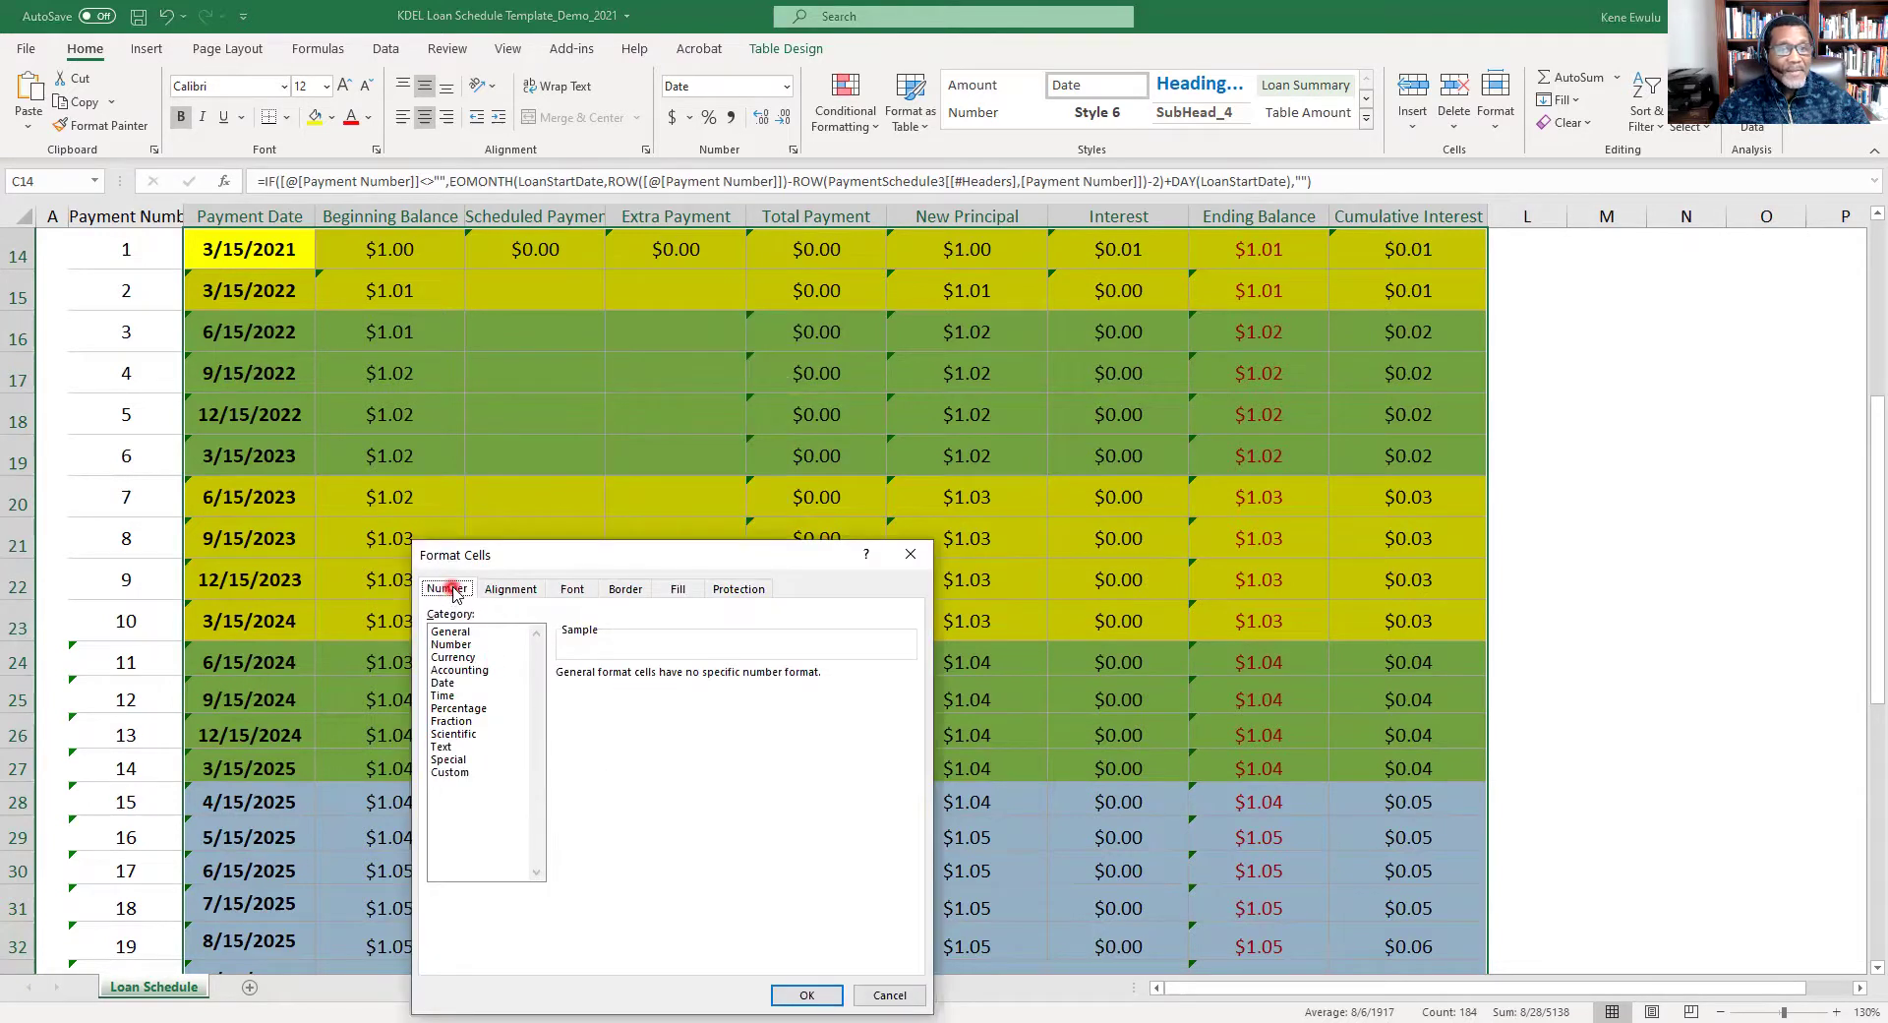
left_click(456, 657)
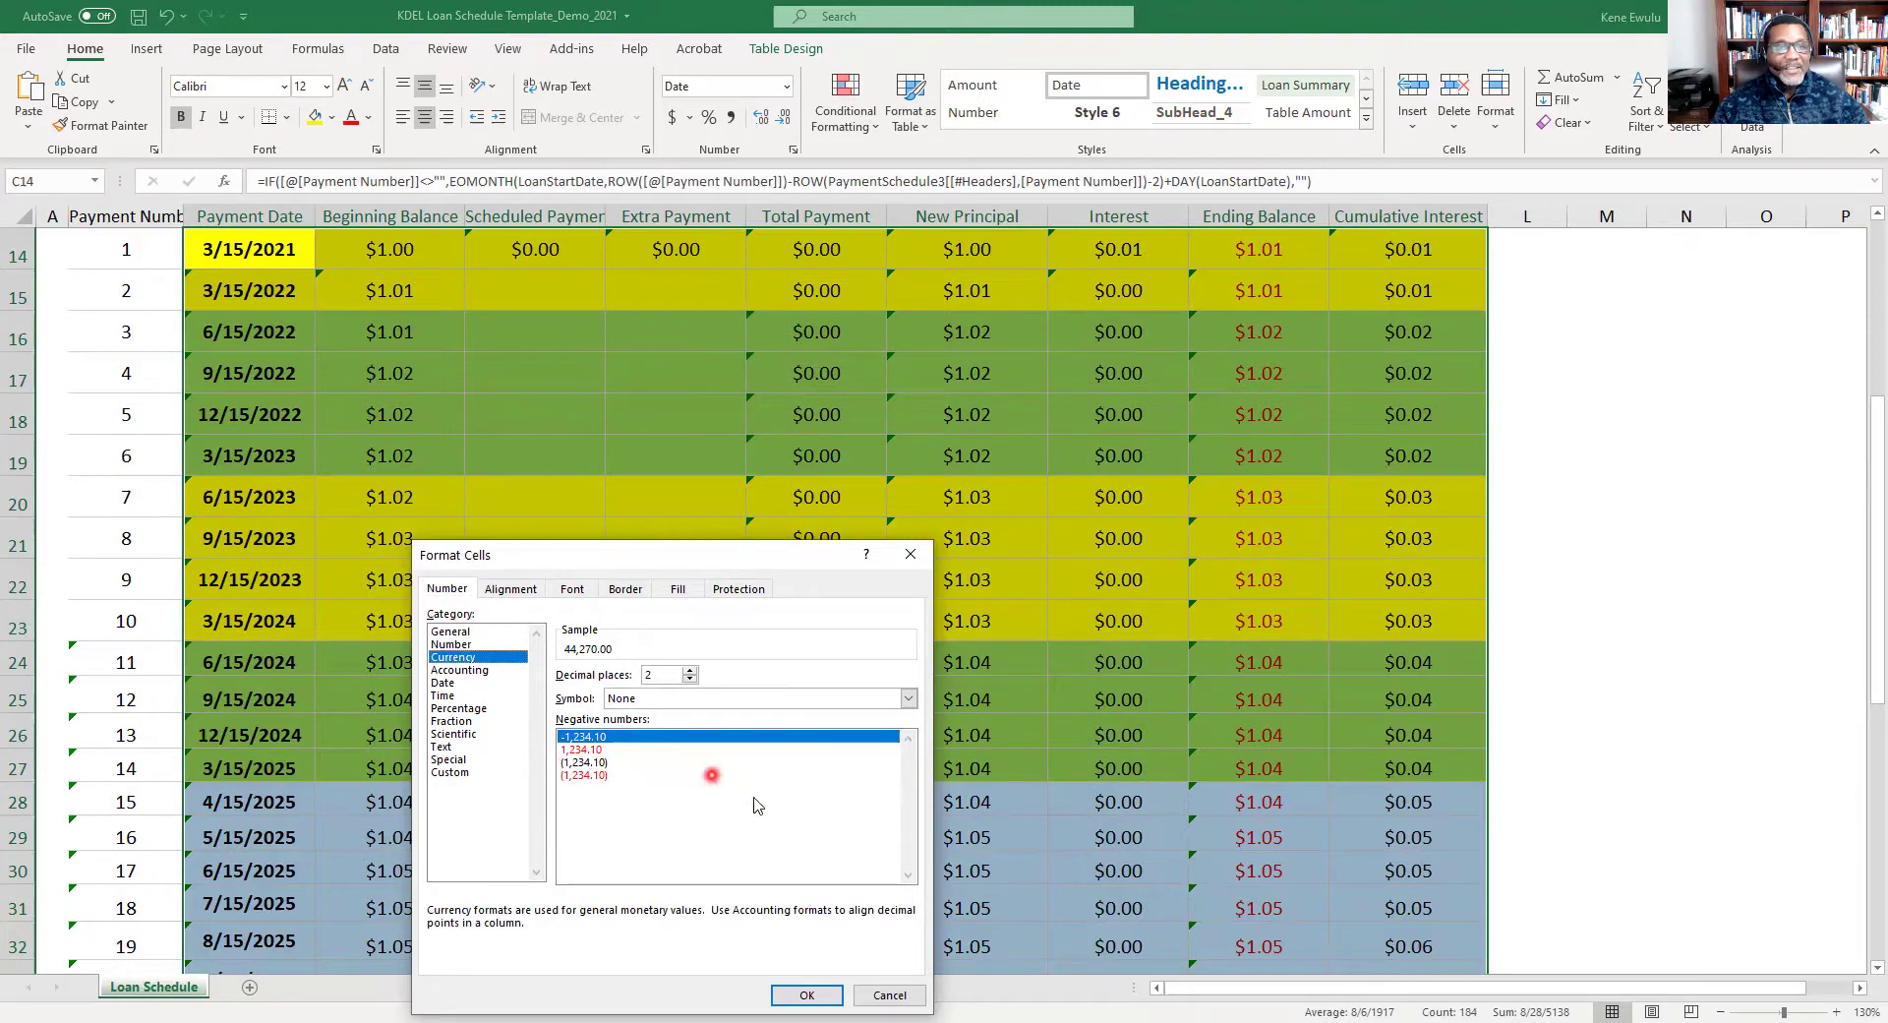
left_click(910, 700)
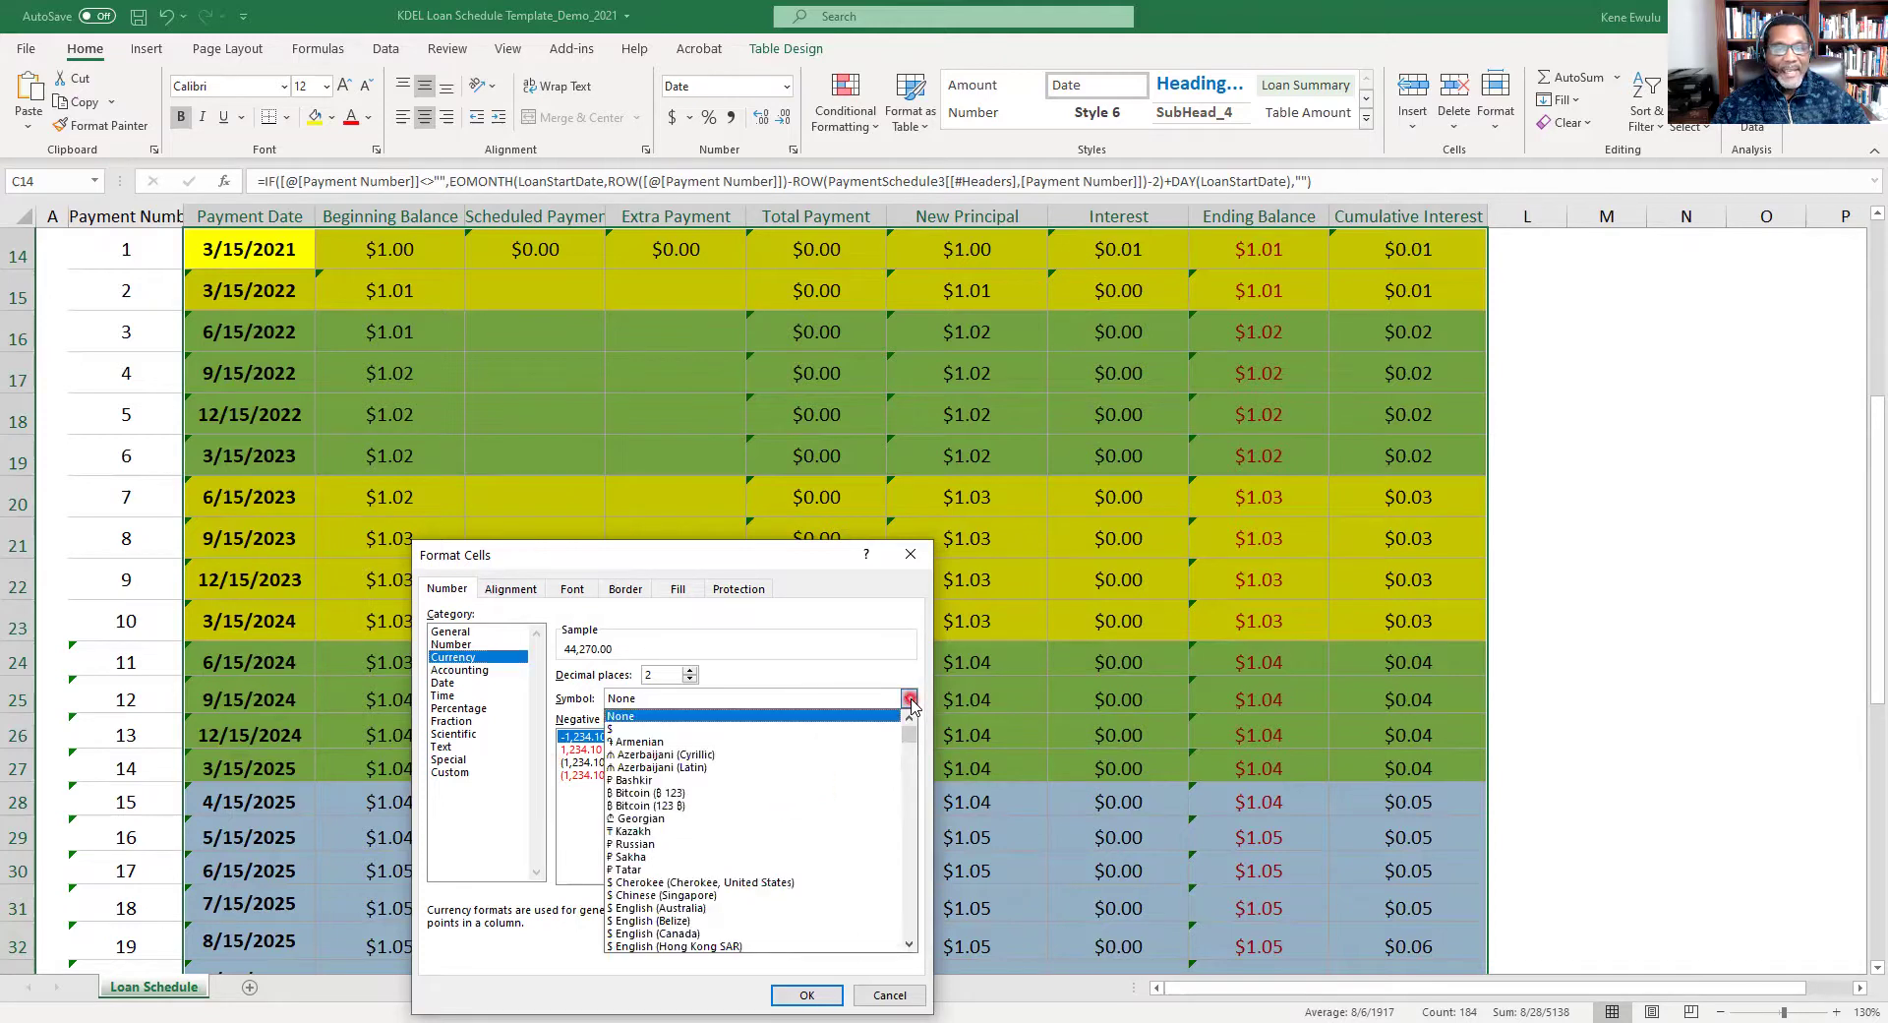
left_click(623, 729)
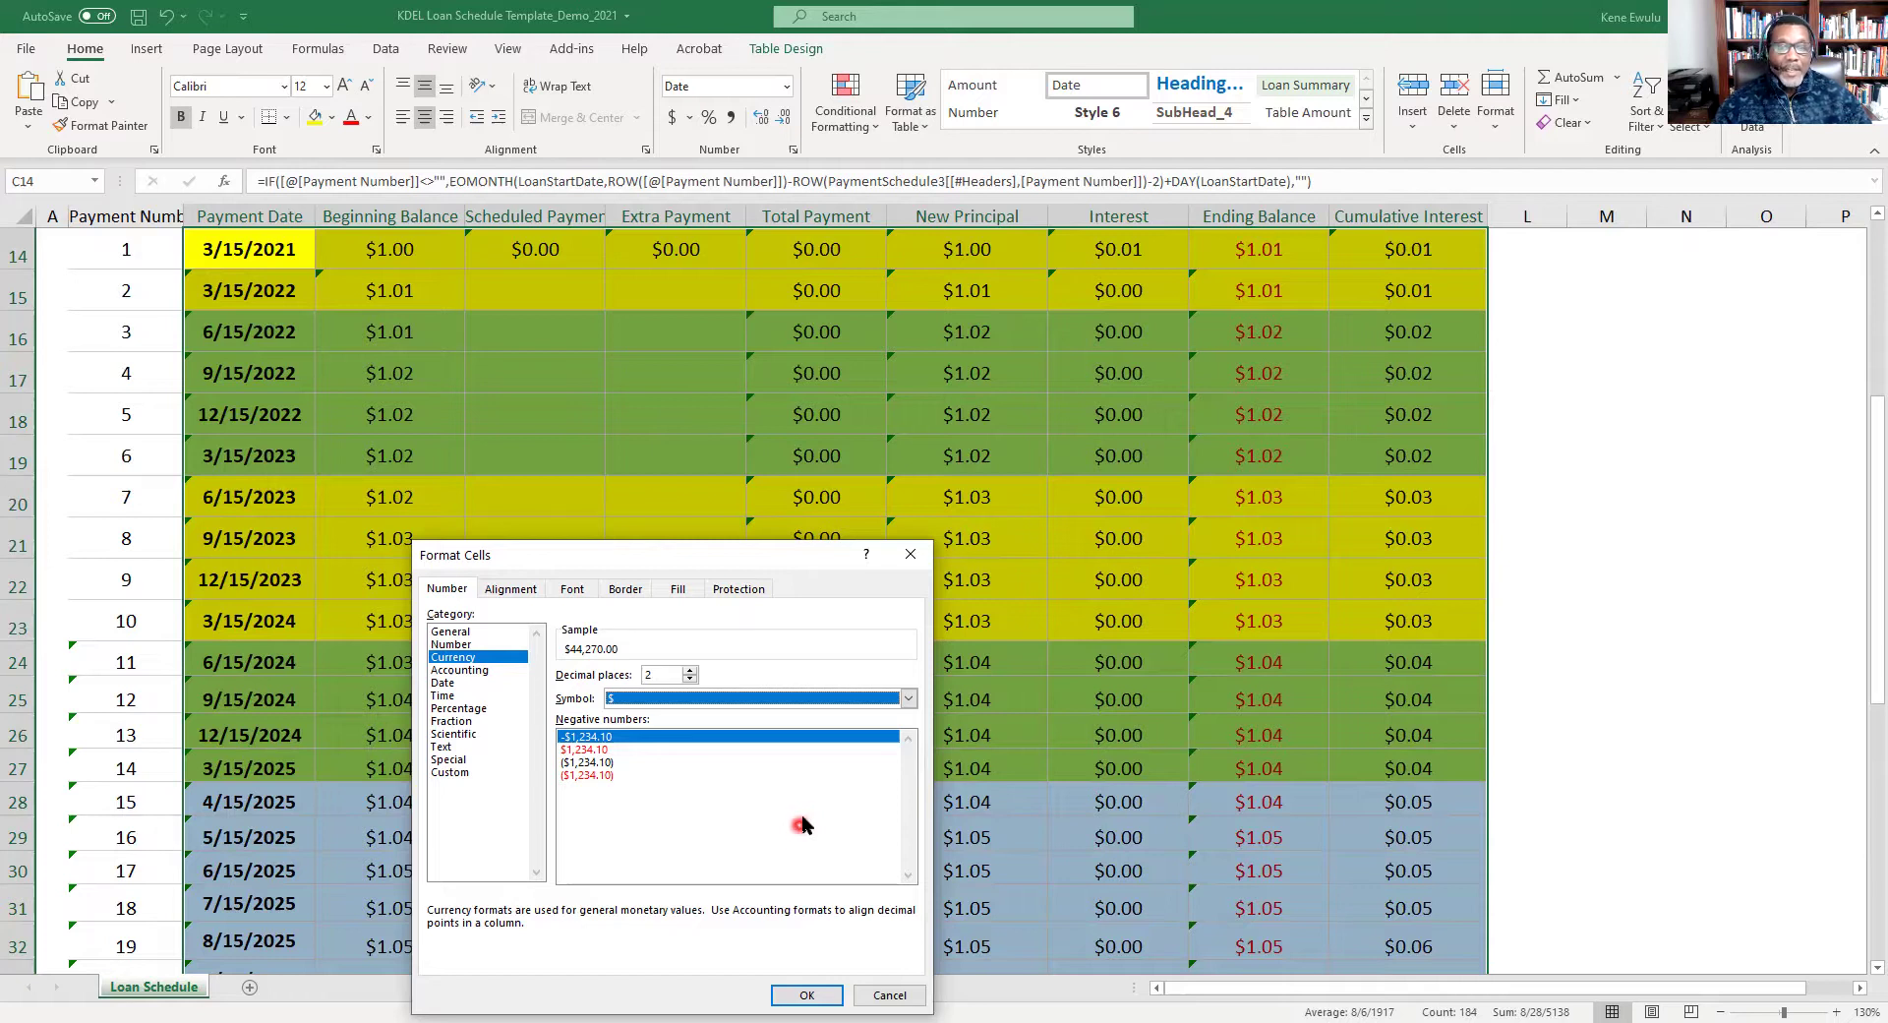
left_click(835, 556)
left_click_drag(835, 558, 848, 409)
left_click(826, 848)
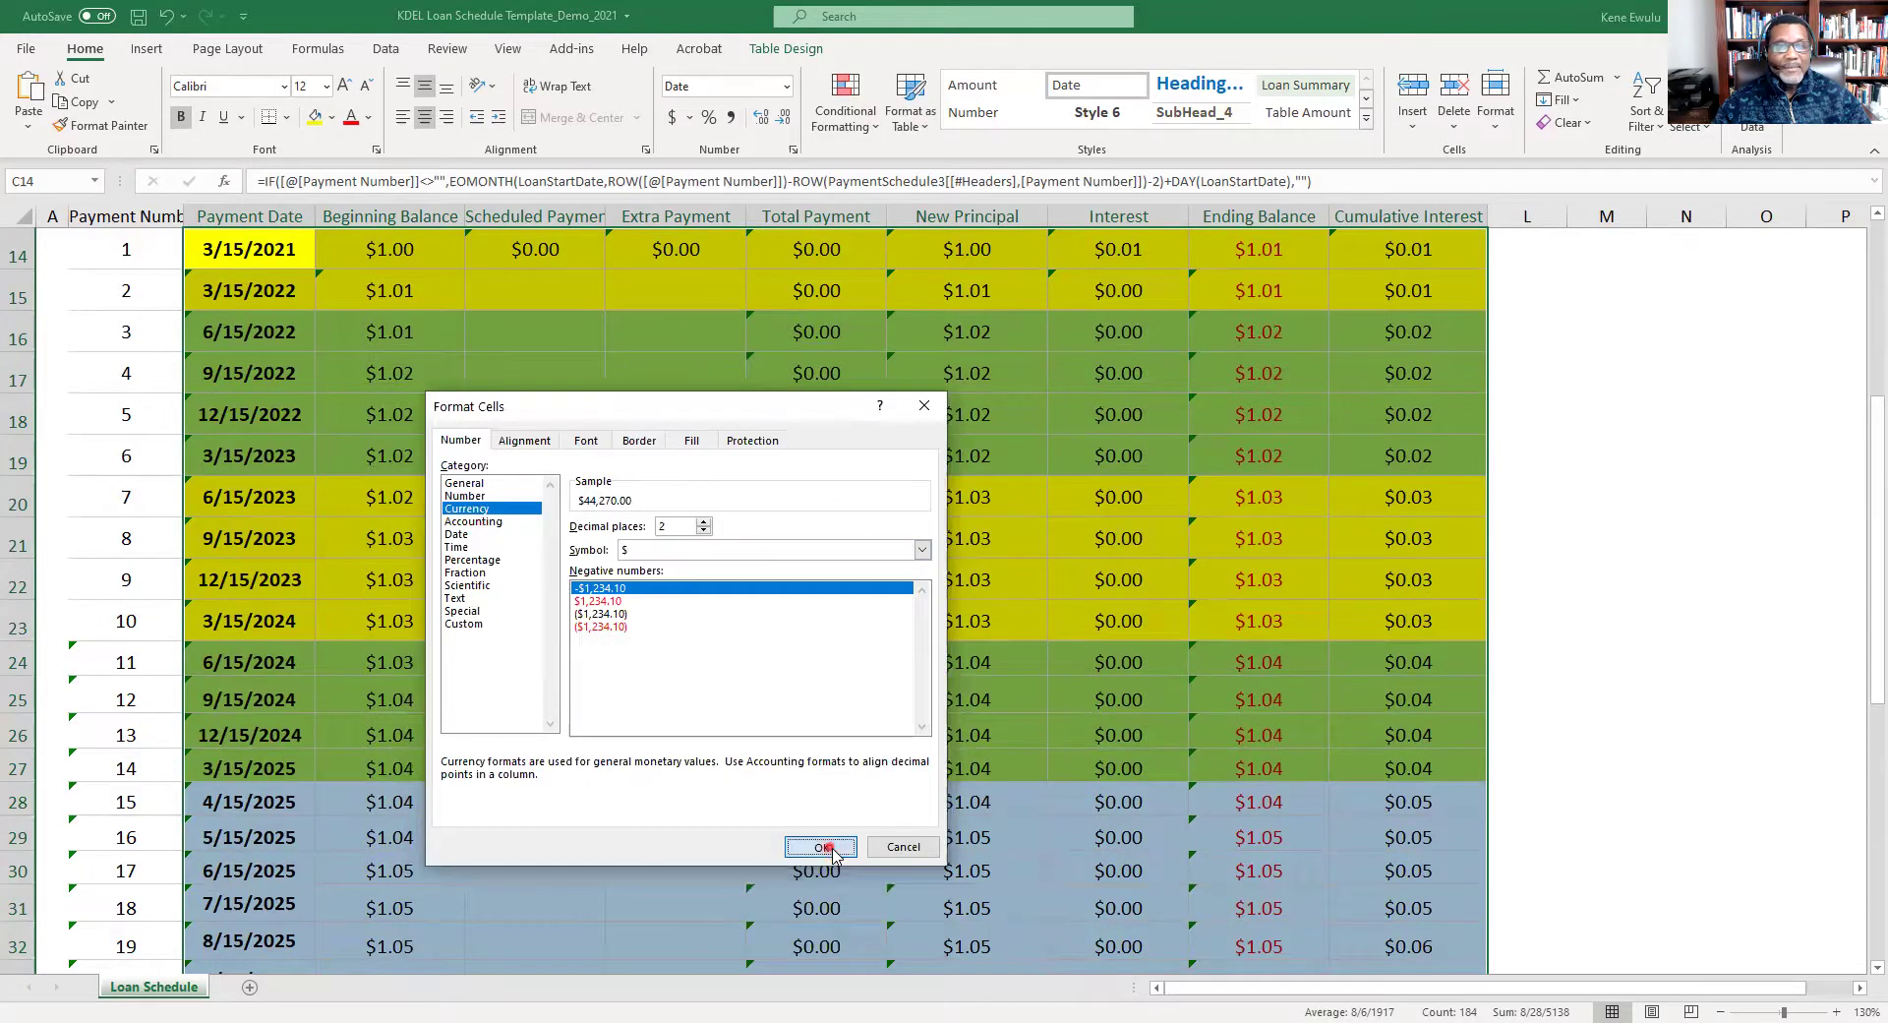
scroll(433, 607, "up", 3)
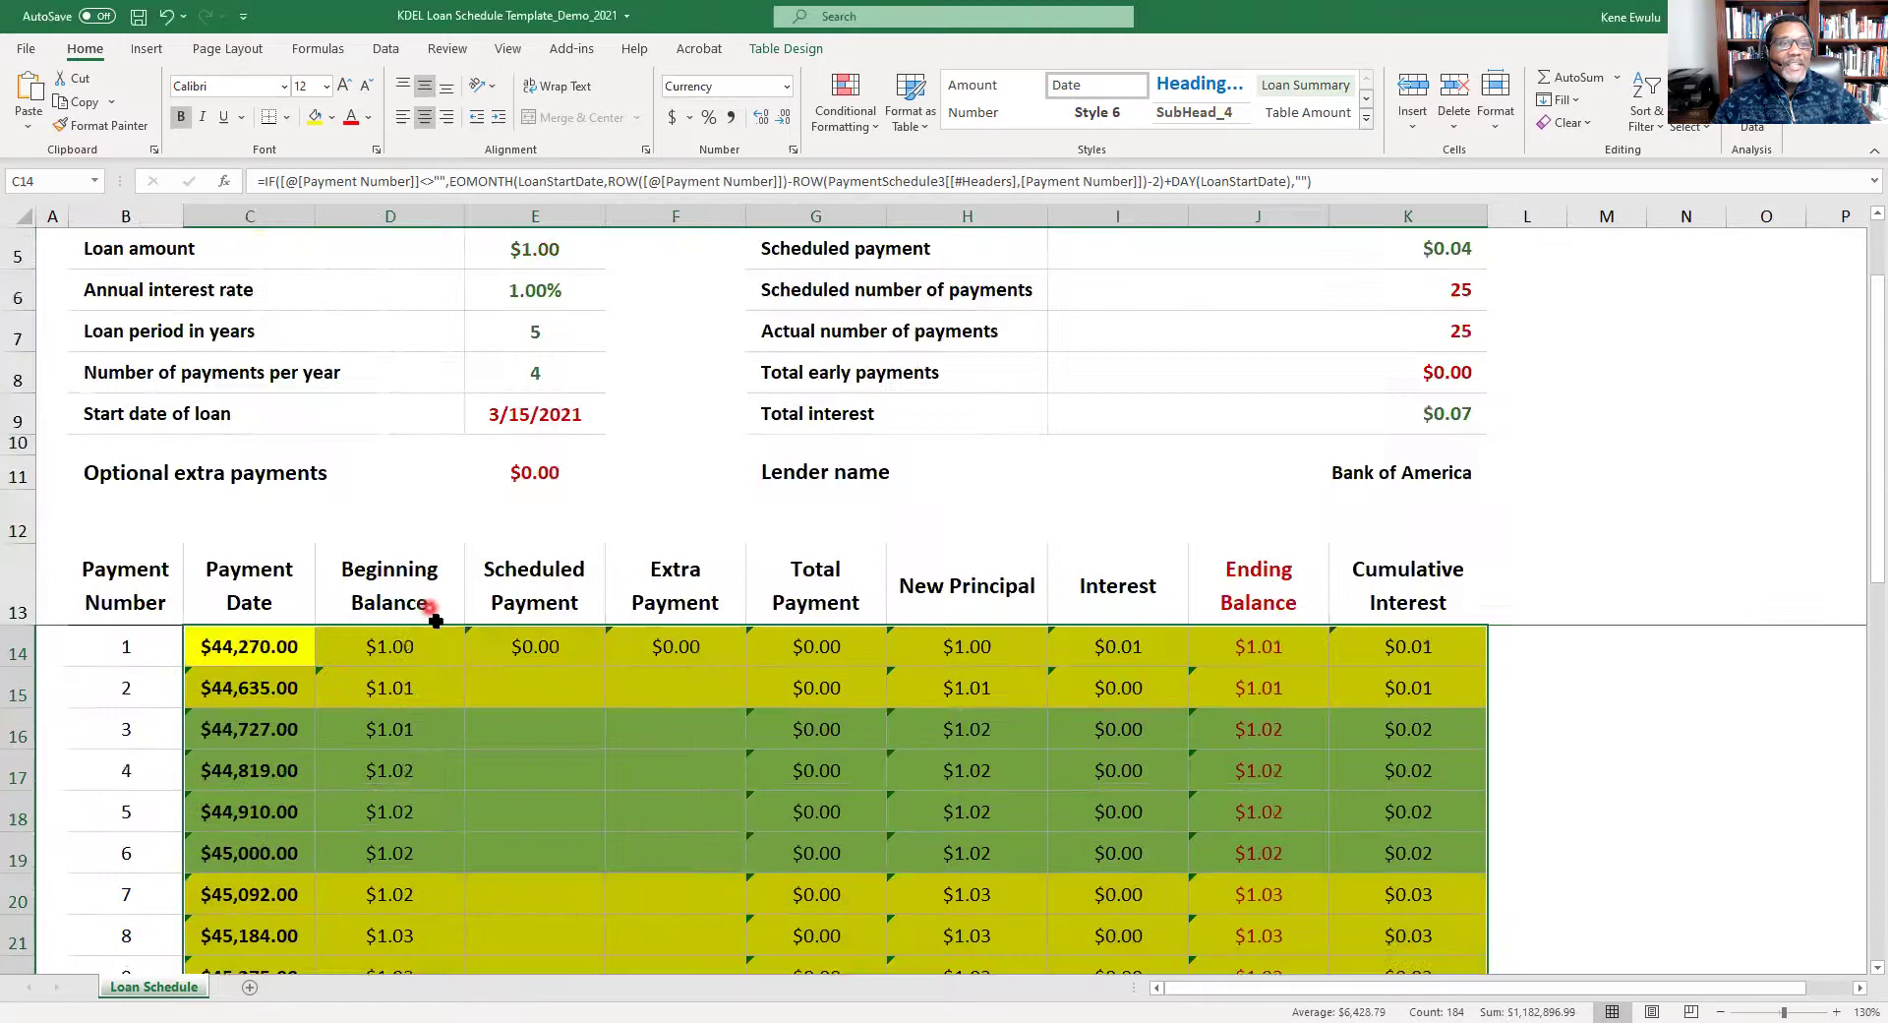
scroll(403, 688, "down", 2)
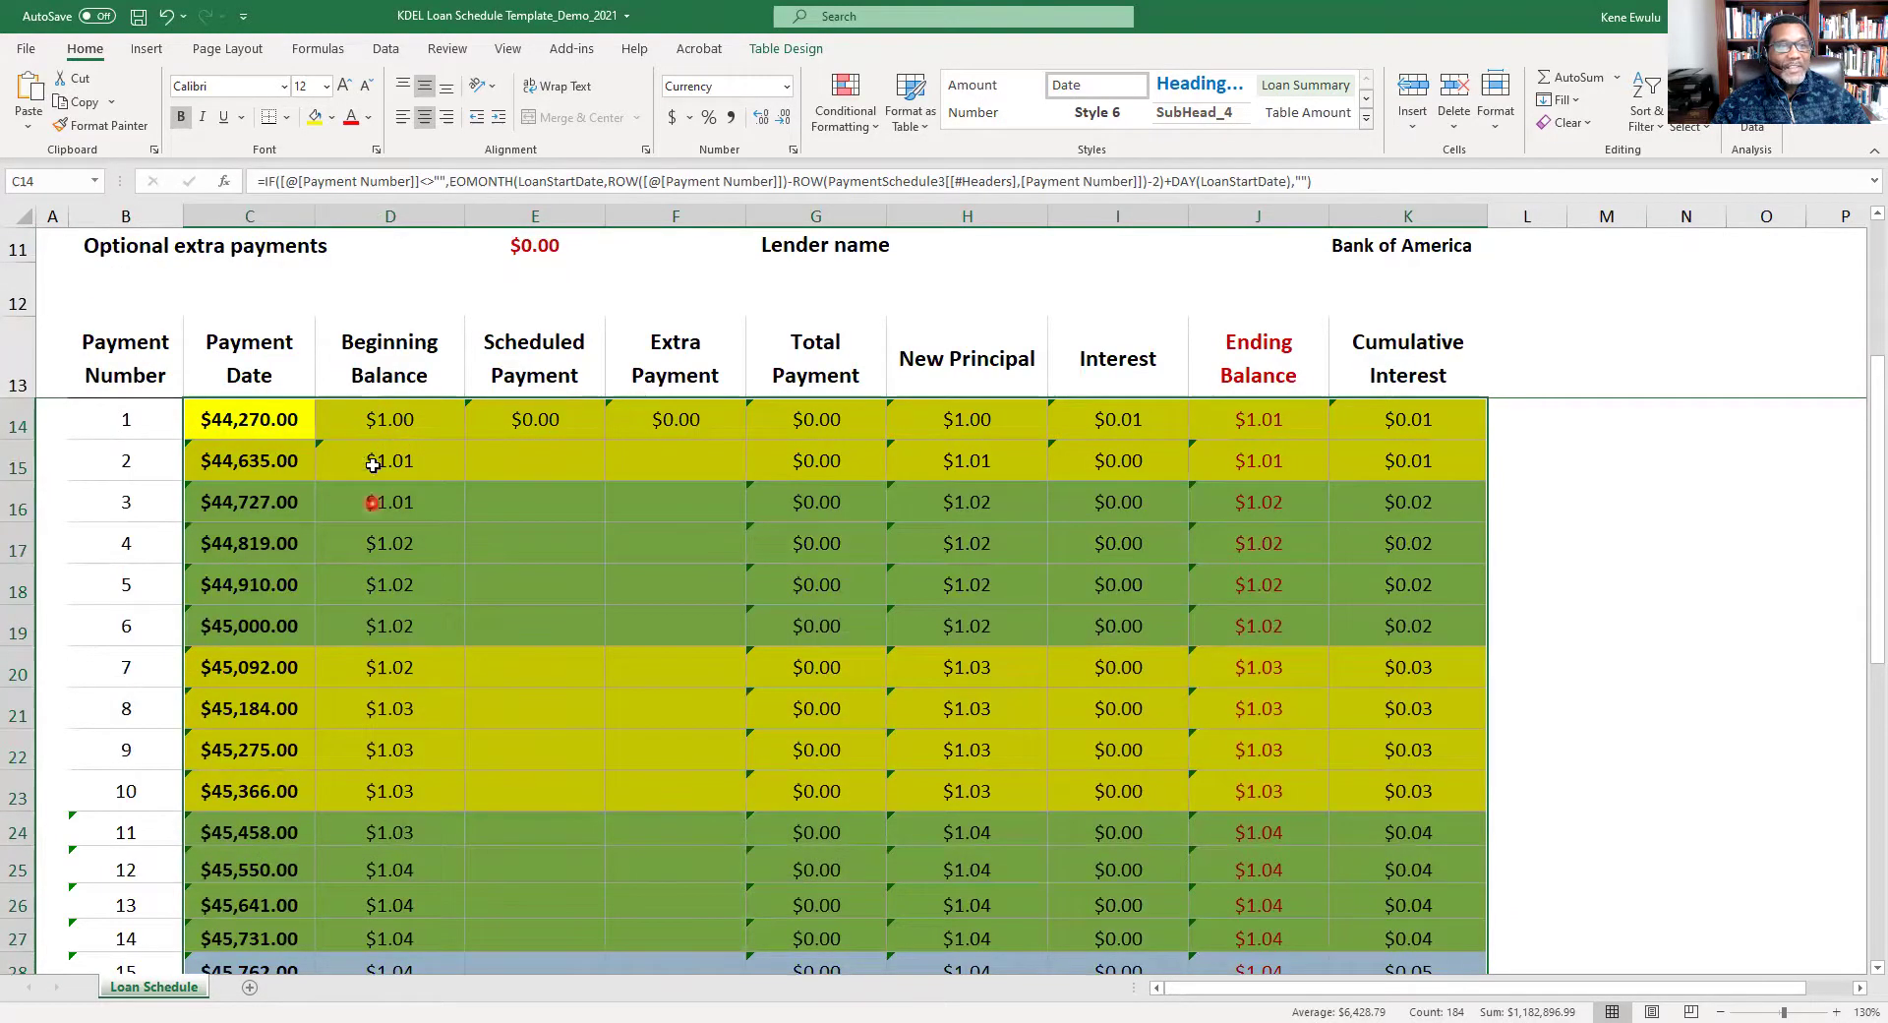
left_click(1606, 663)
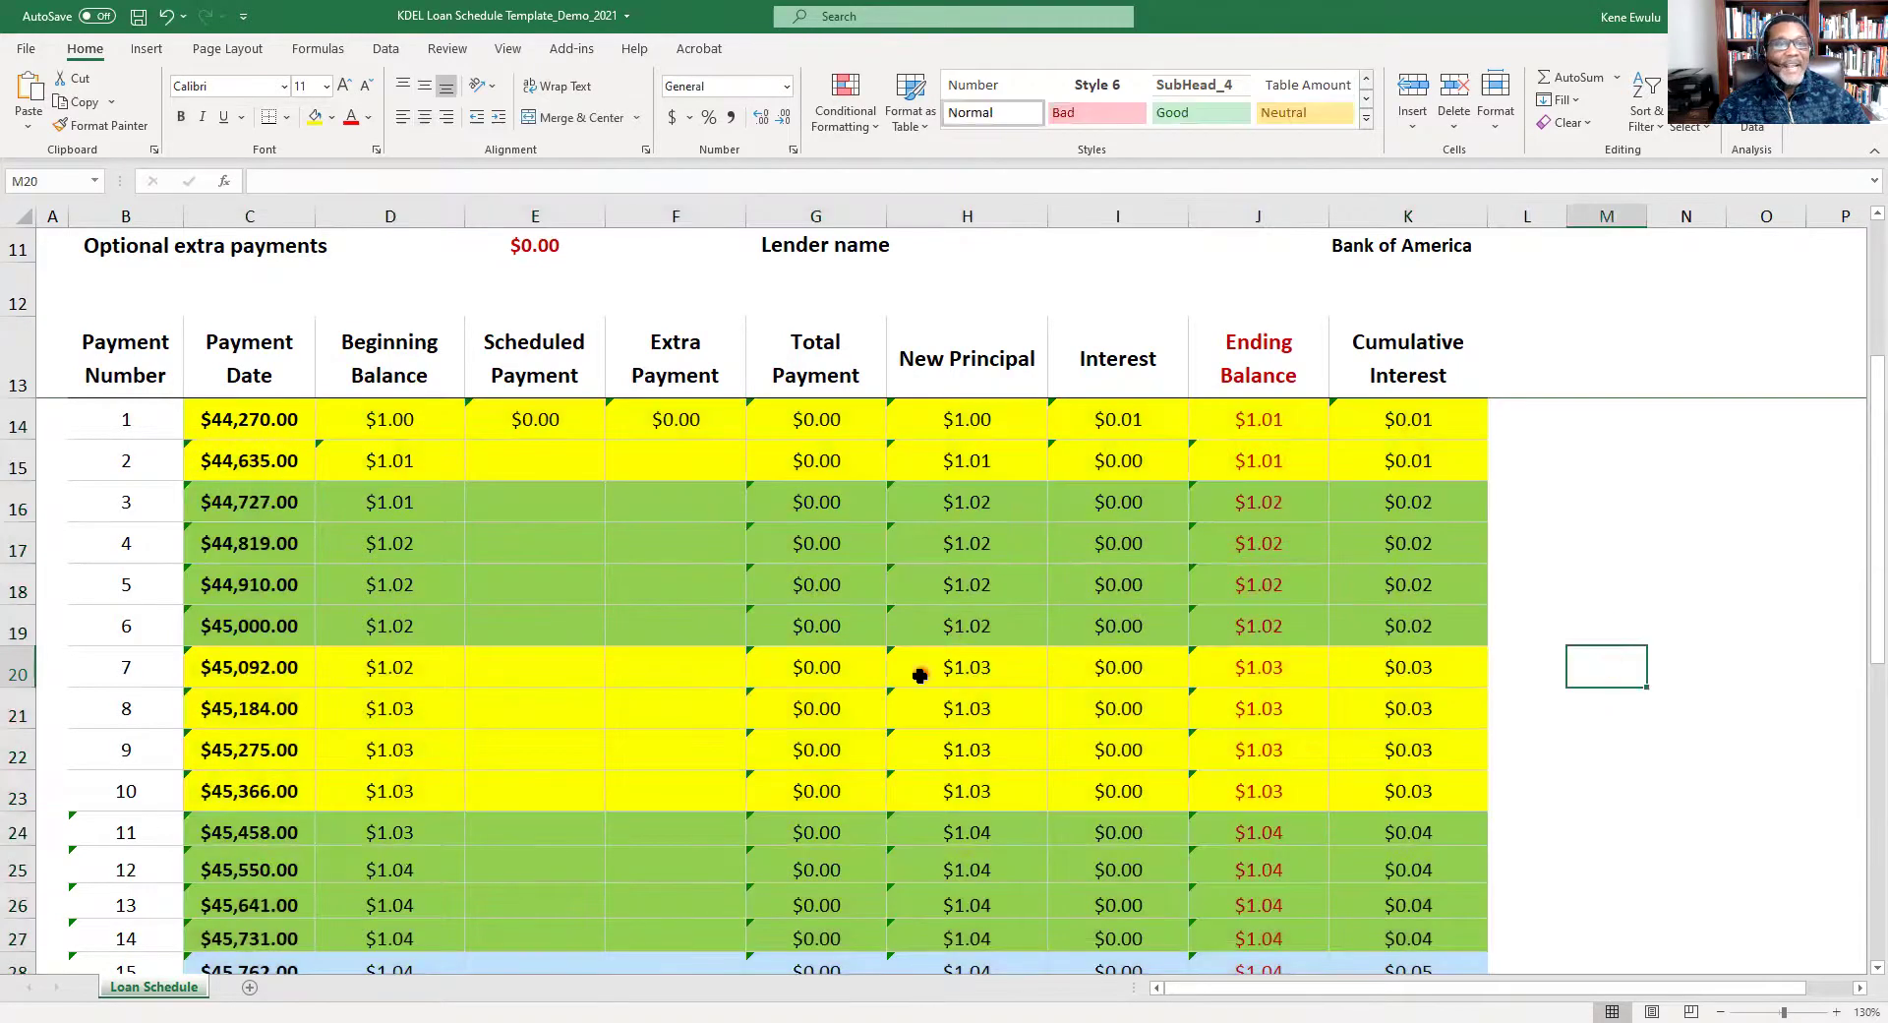
Set the loan amount to 100000.
scroll(920, 676, "up", 4)
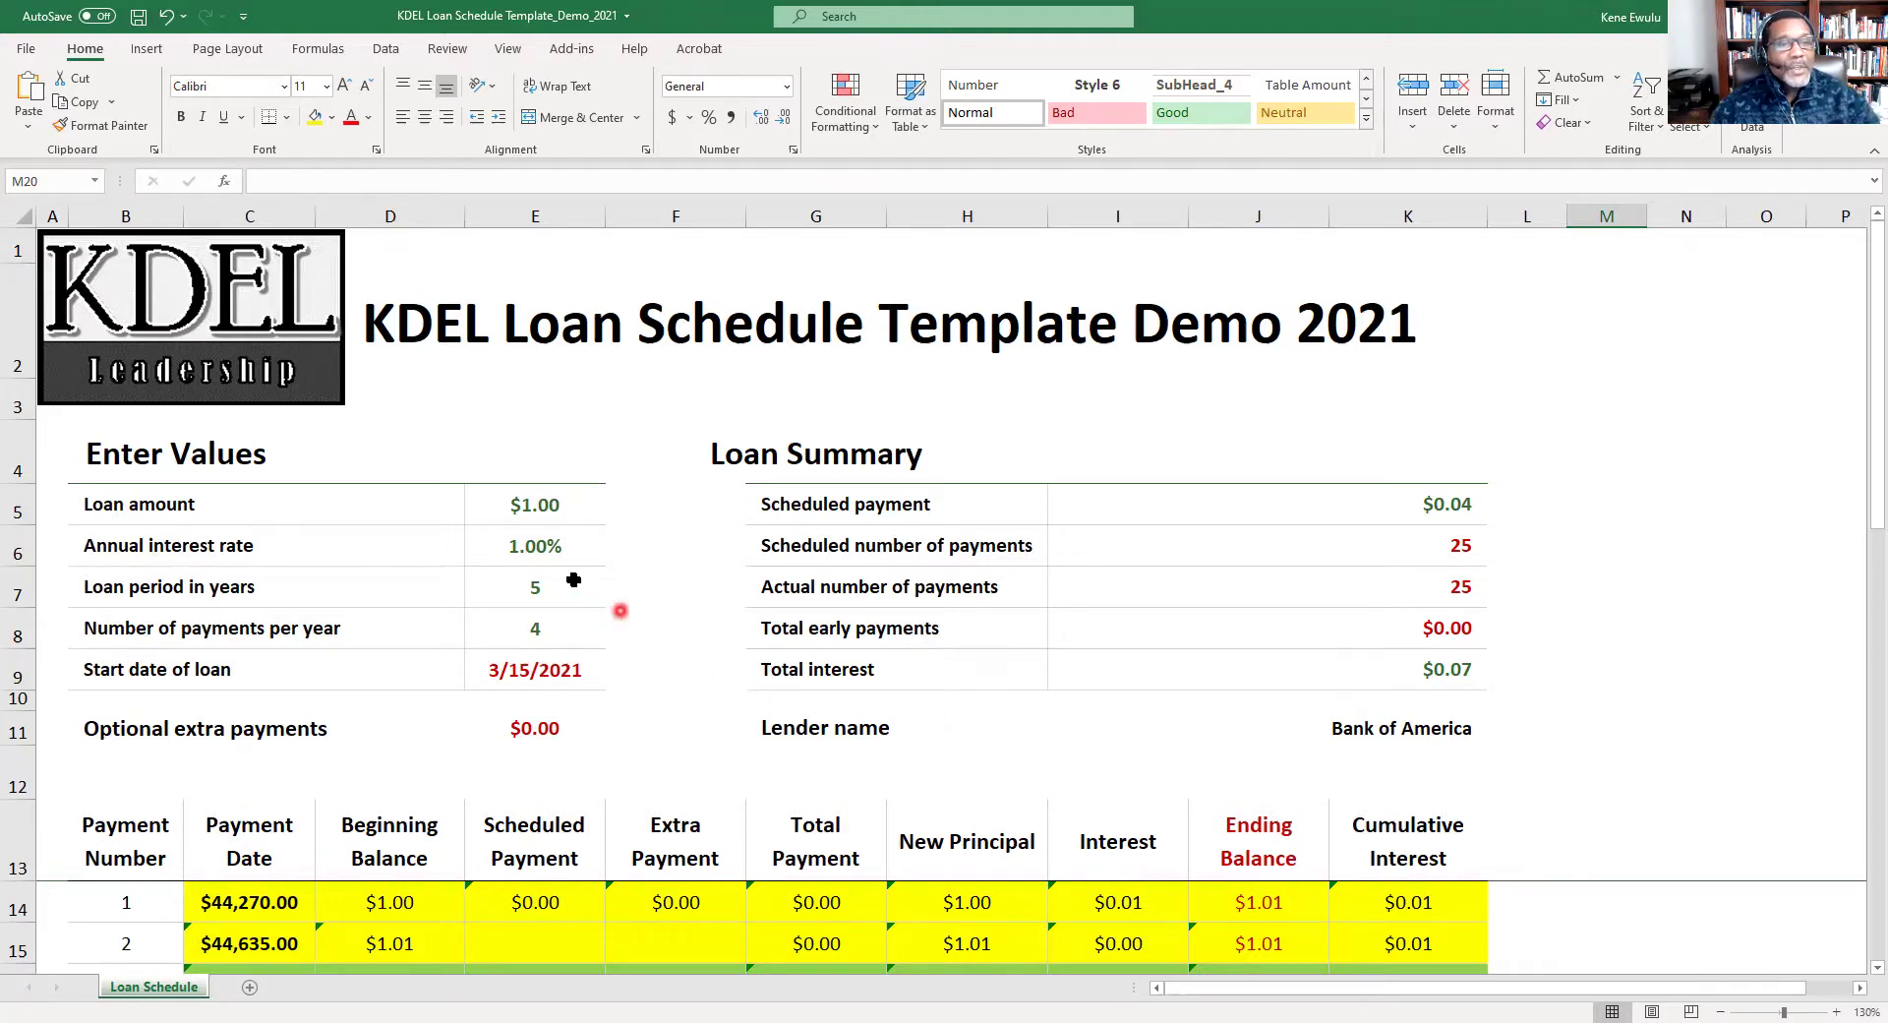
left_click(532, 506)
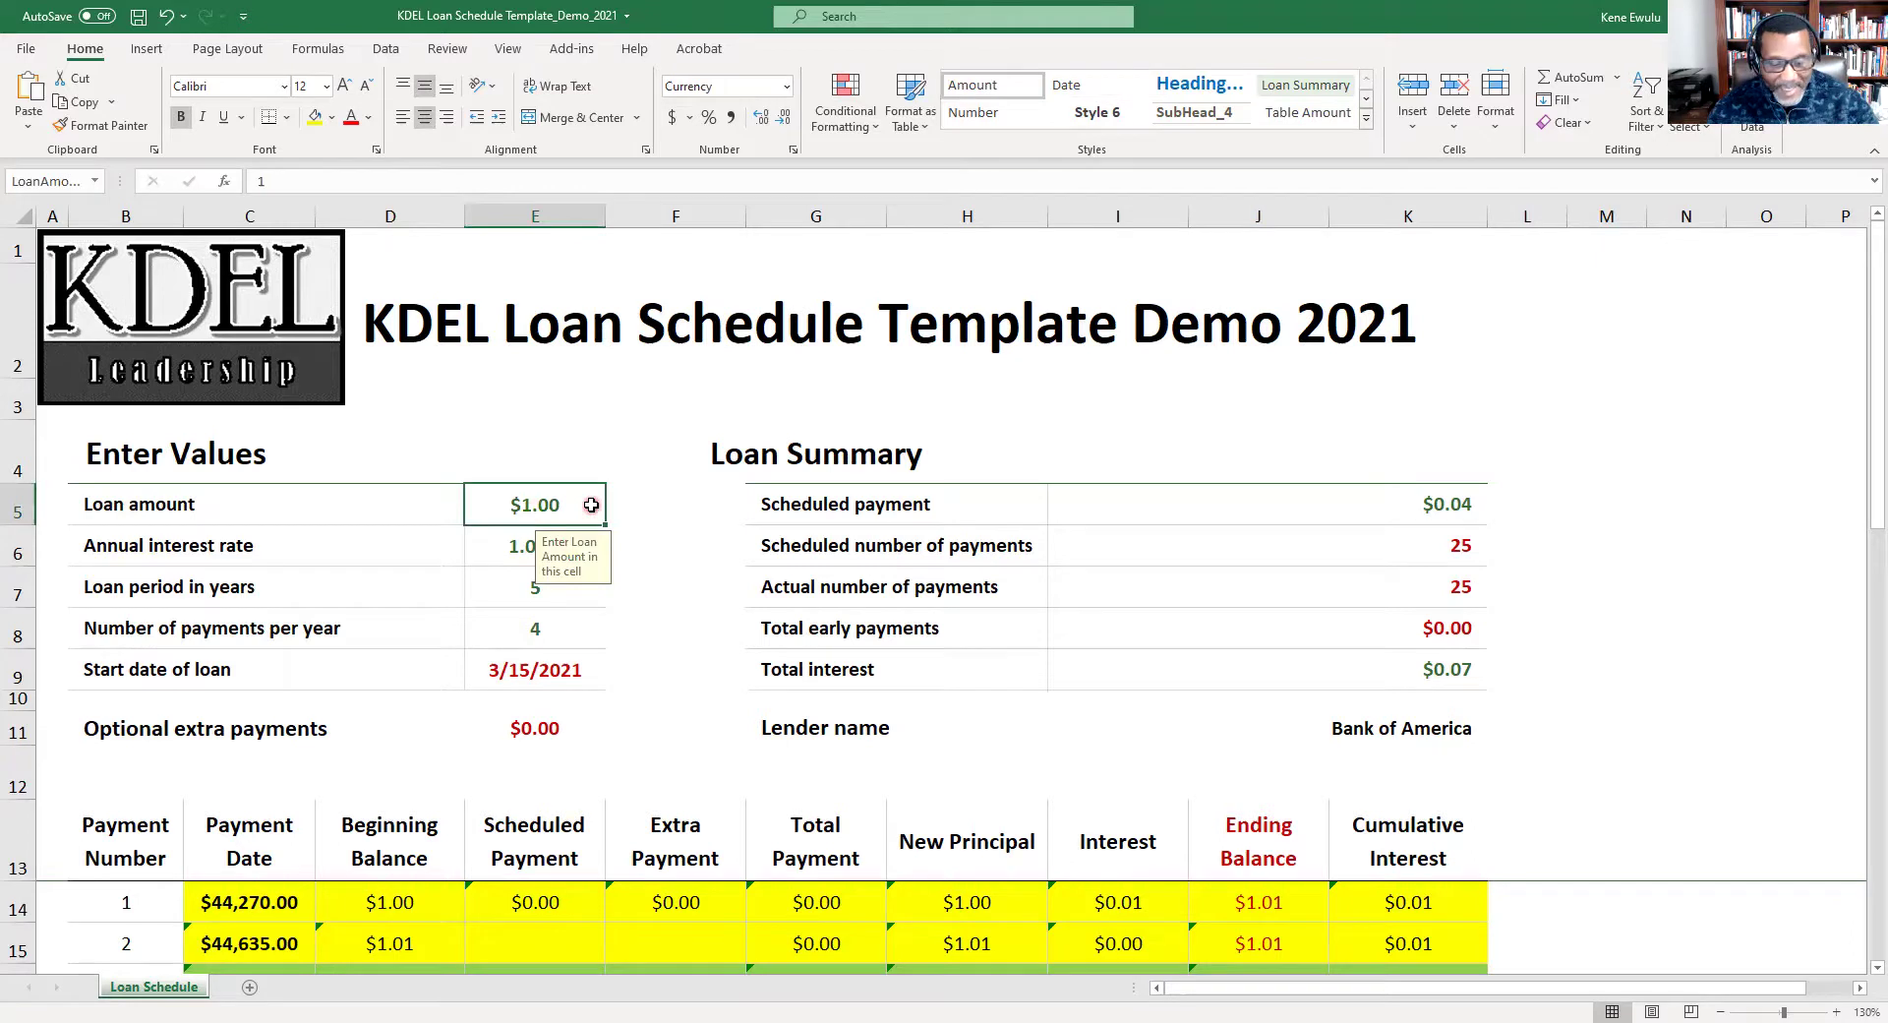
type("100000")
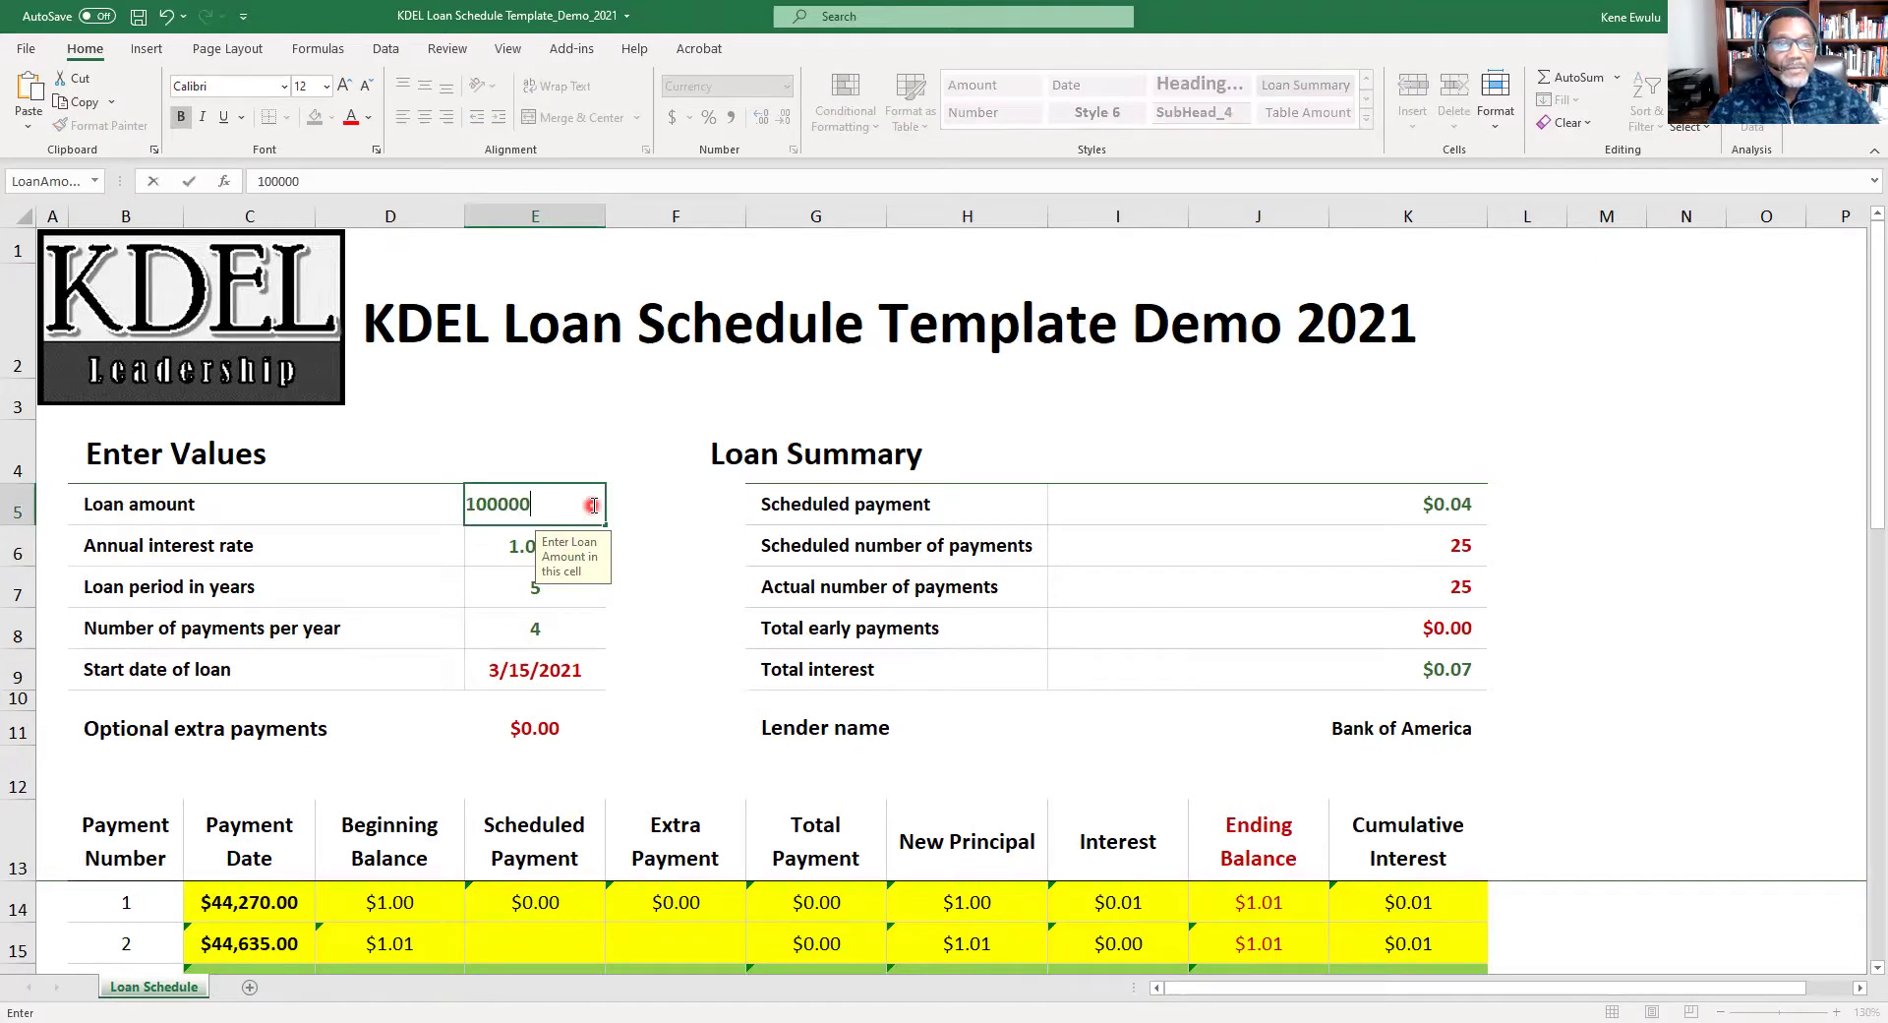
left_click(1032, 447)
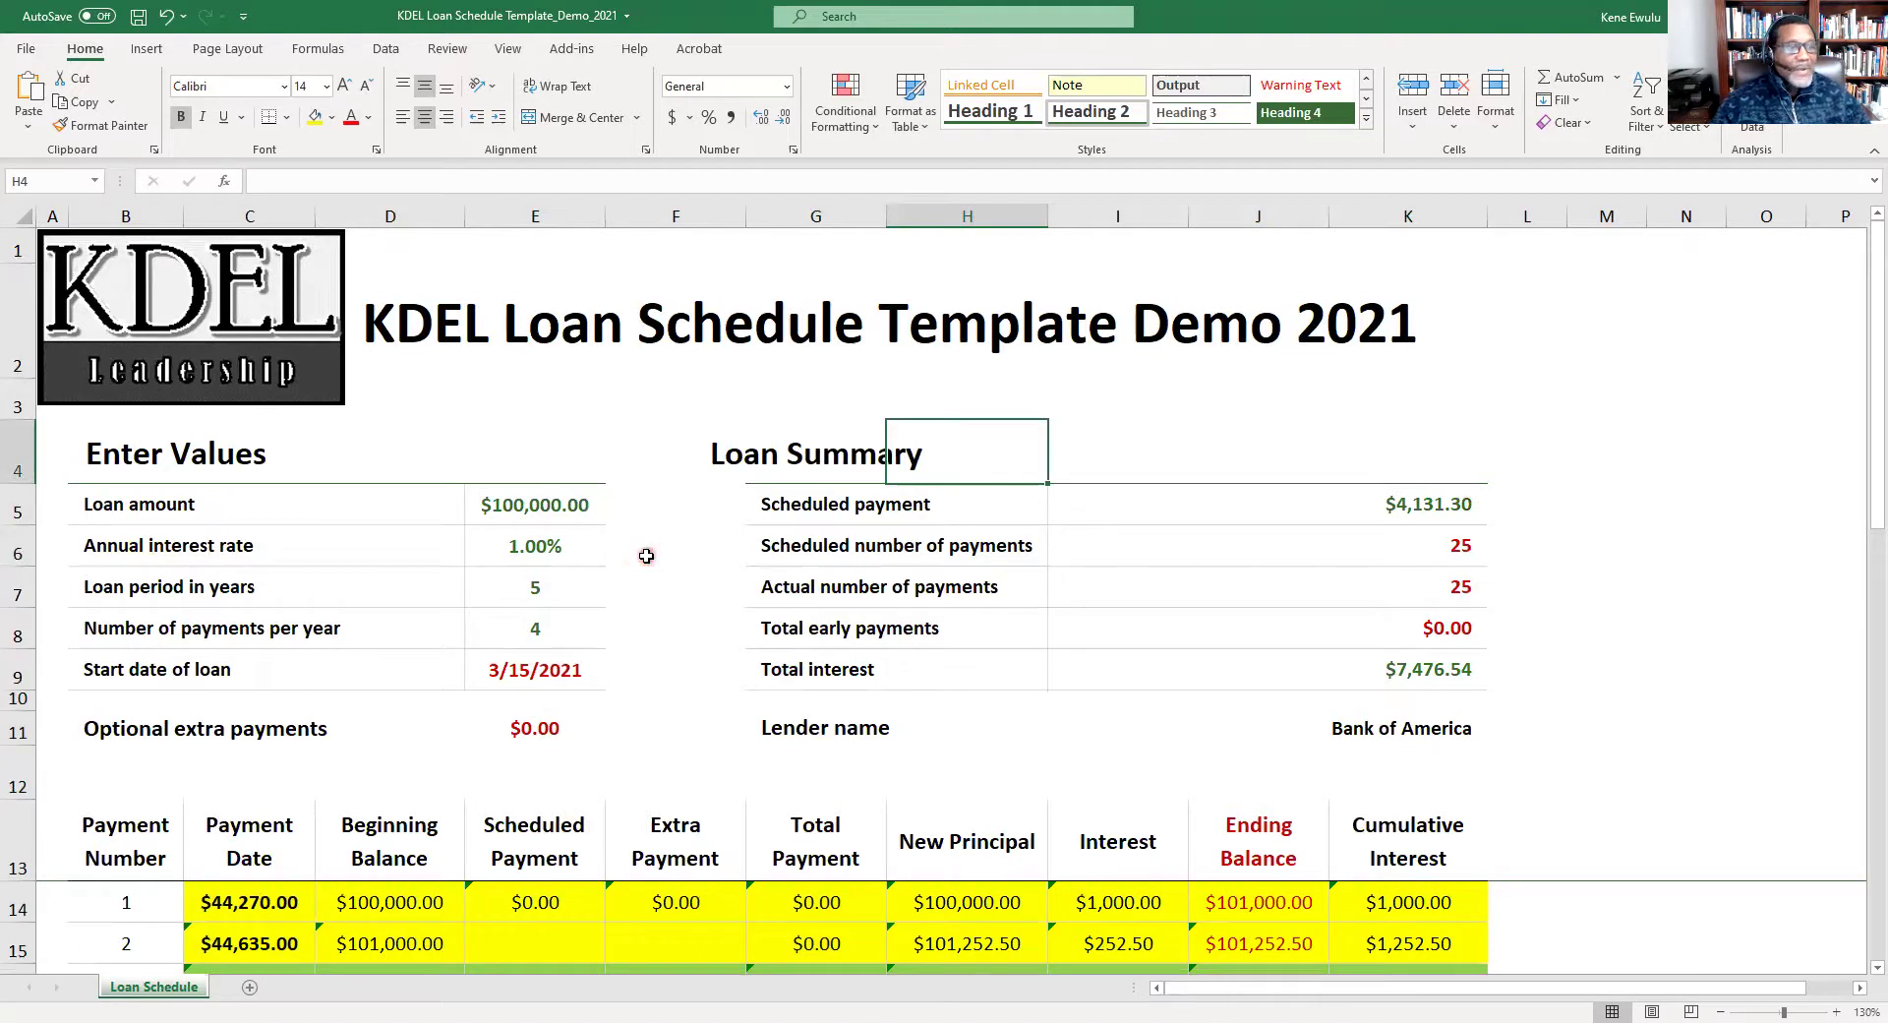
Set the annual interest rate to 5%.
left_click(542, 545)
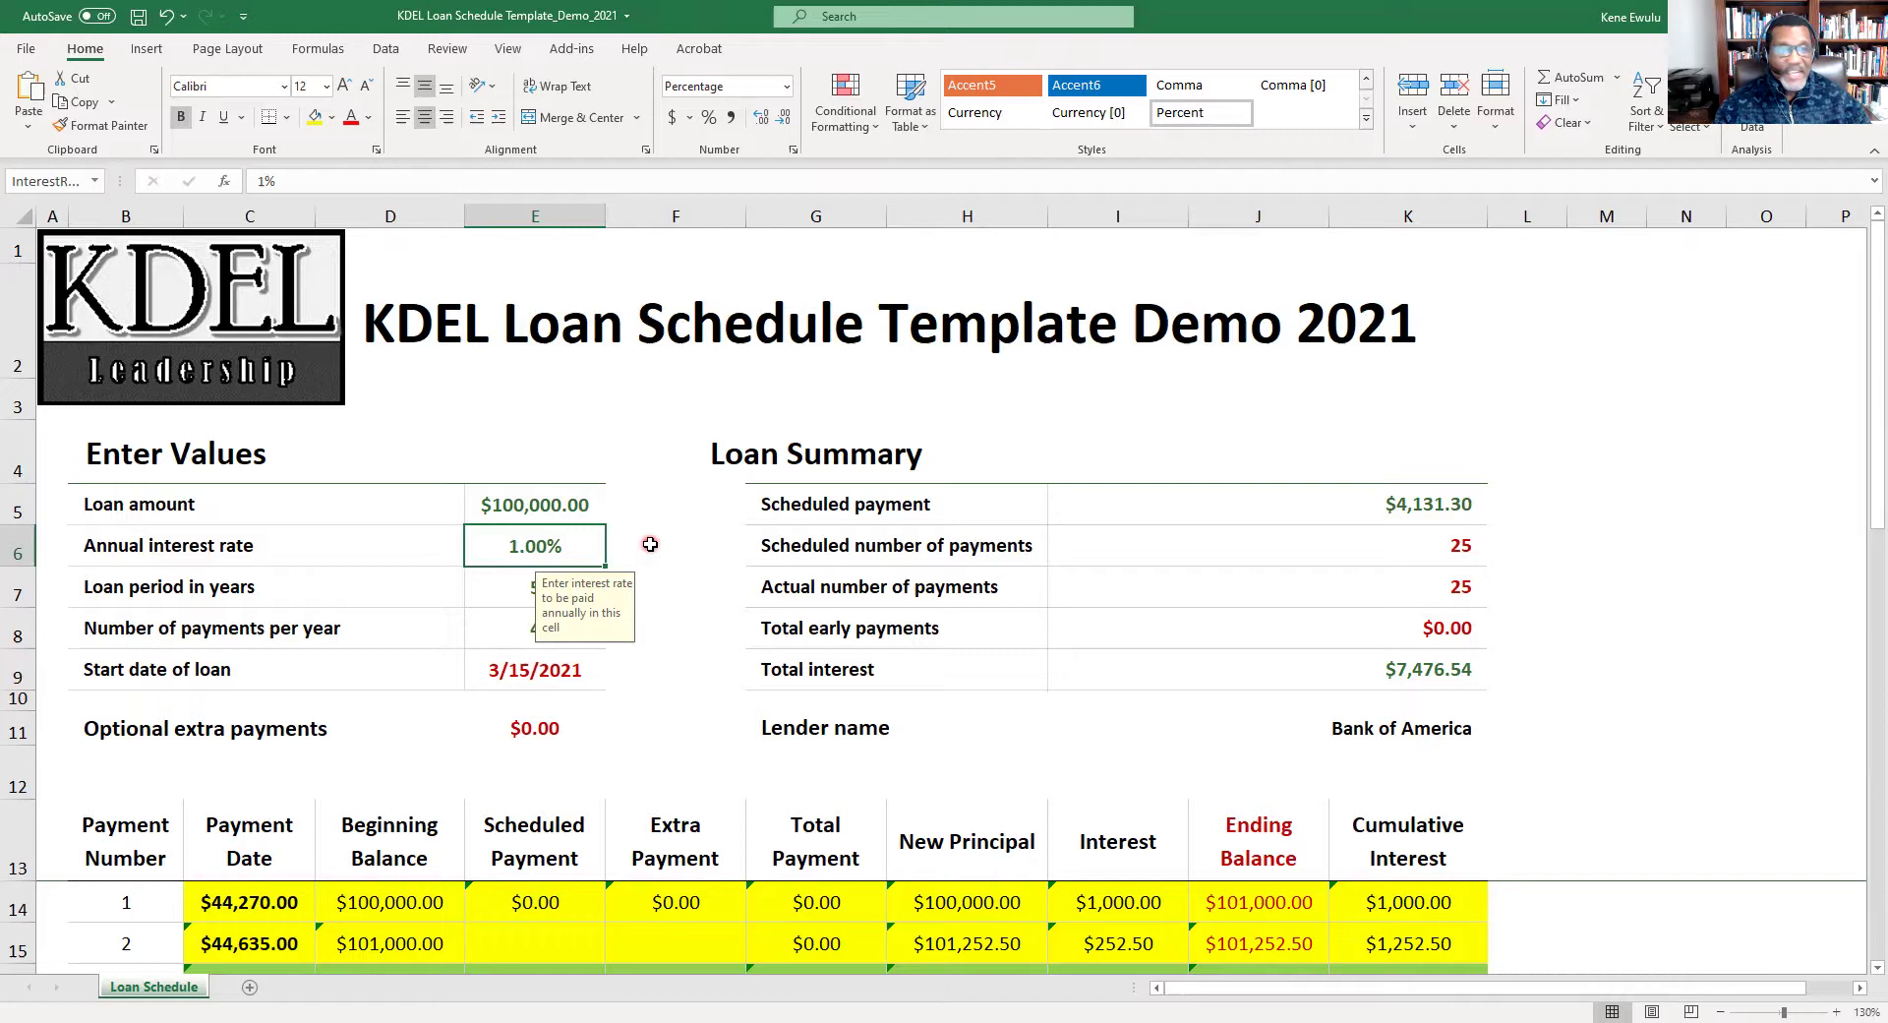
type("5")
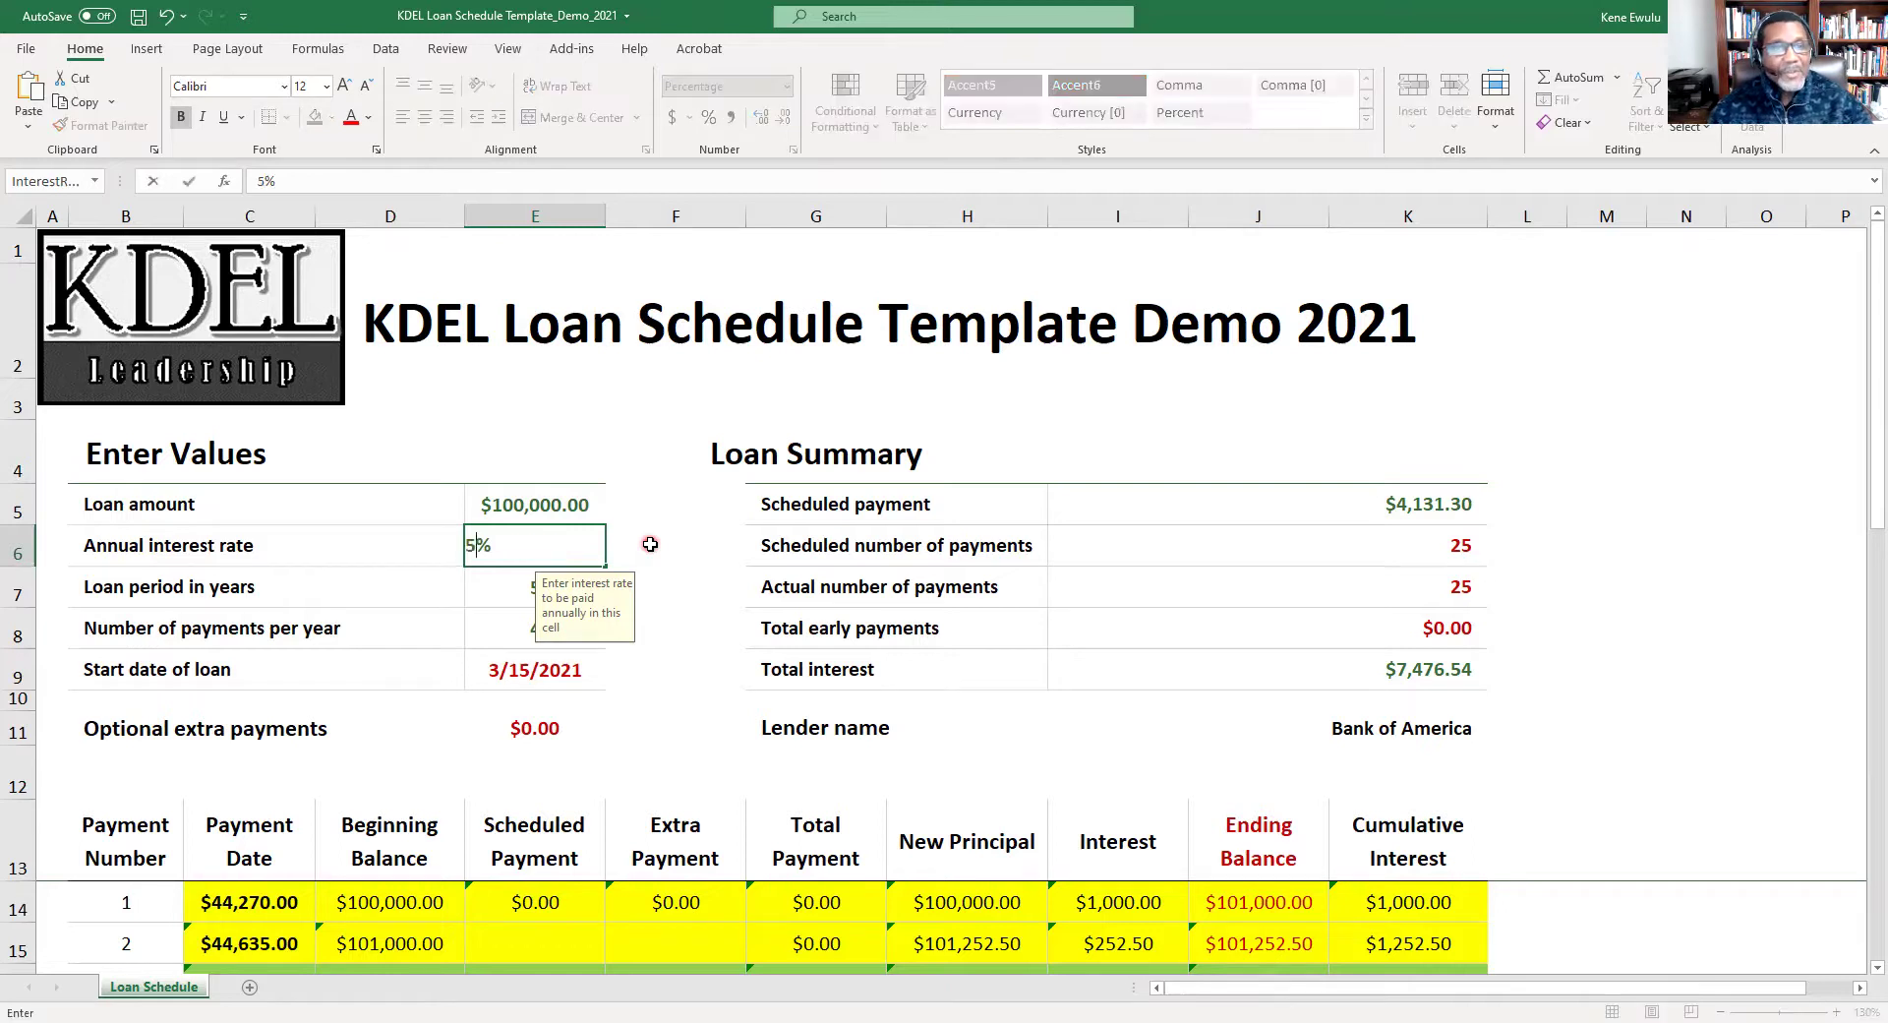
left_click(1136, 420)
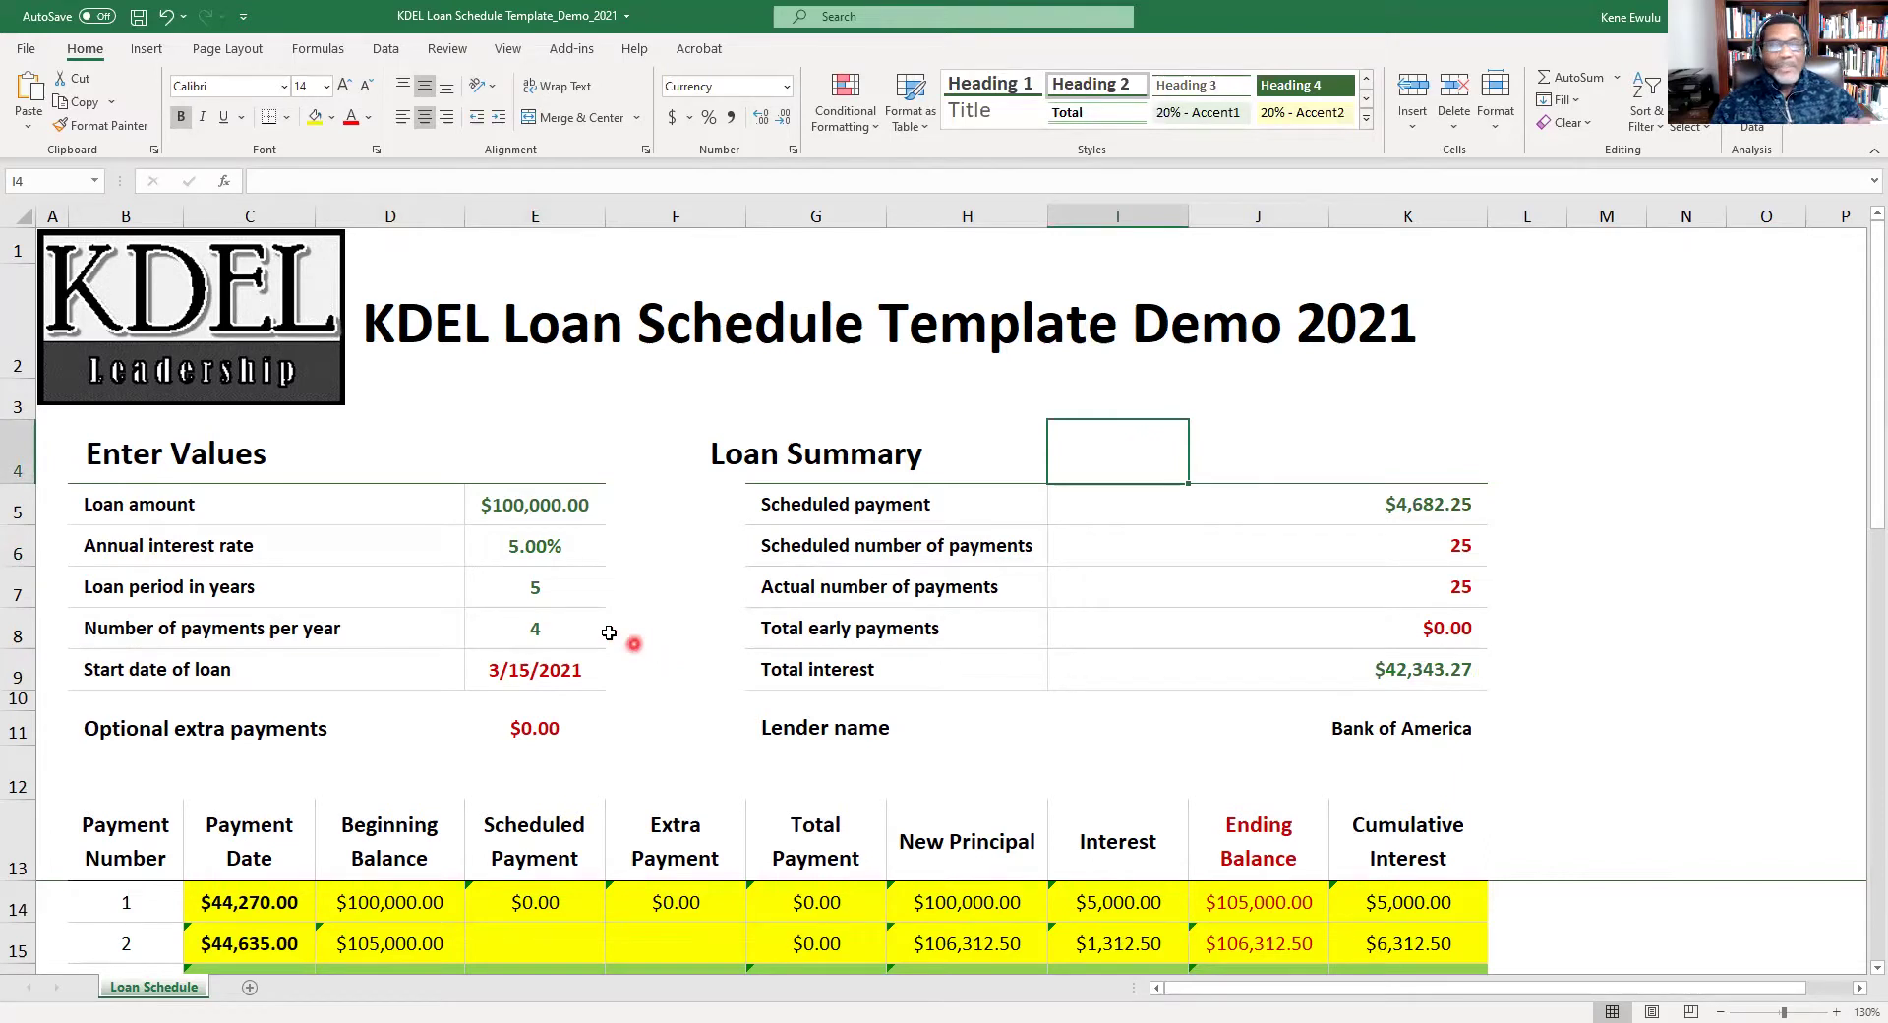
Undo the interest rate entry, the loan amount entry and the currency formatting of the payment schedule.
scroll(619, 652, "down", 4)
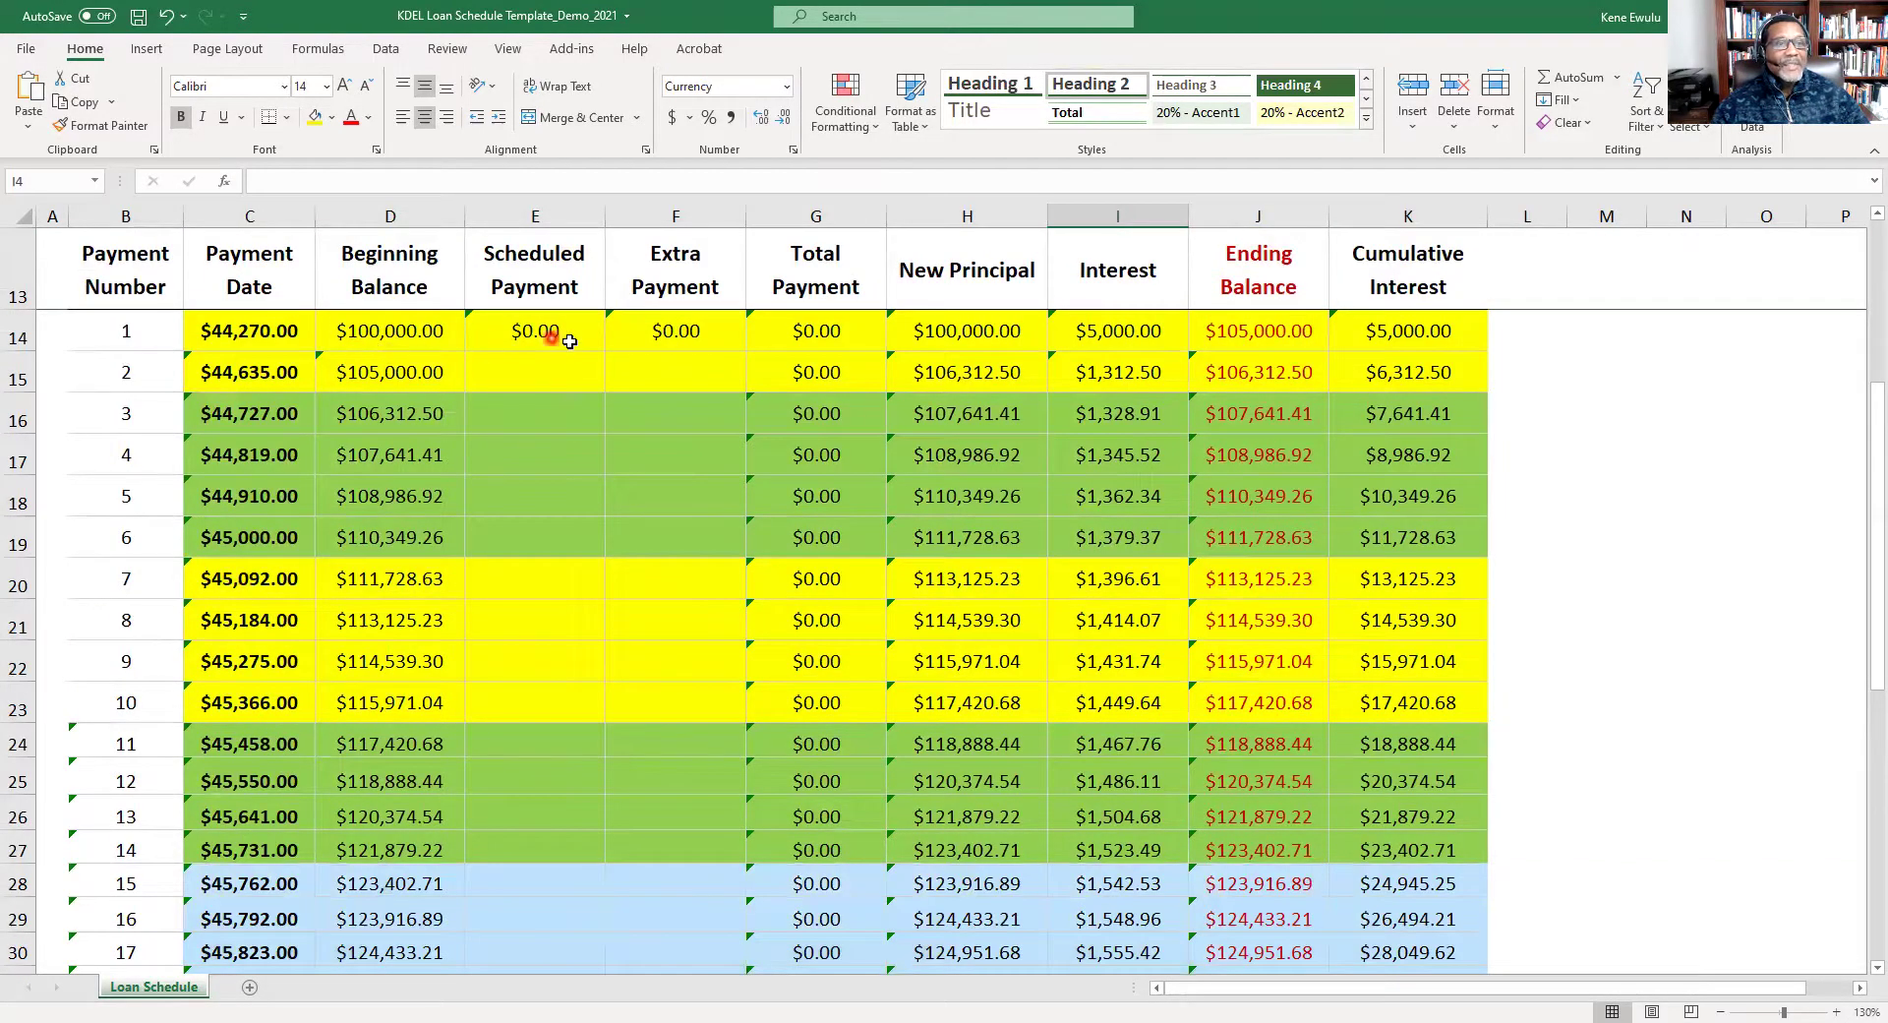
scroll(411, 463, "up", 2)
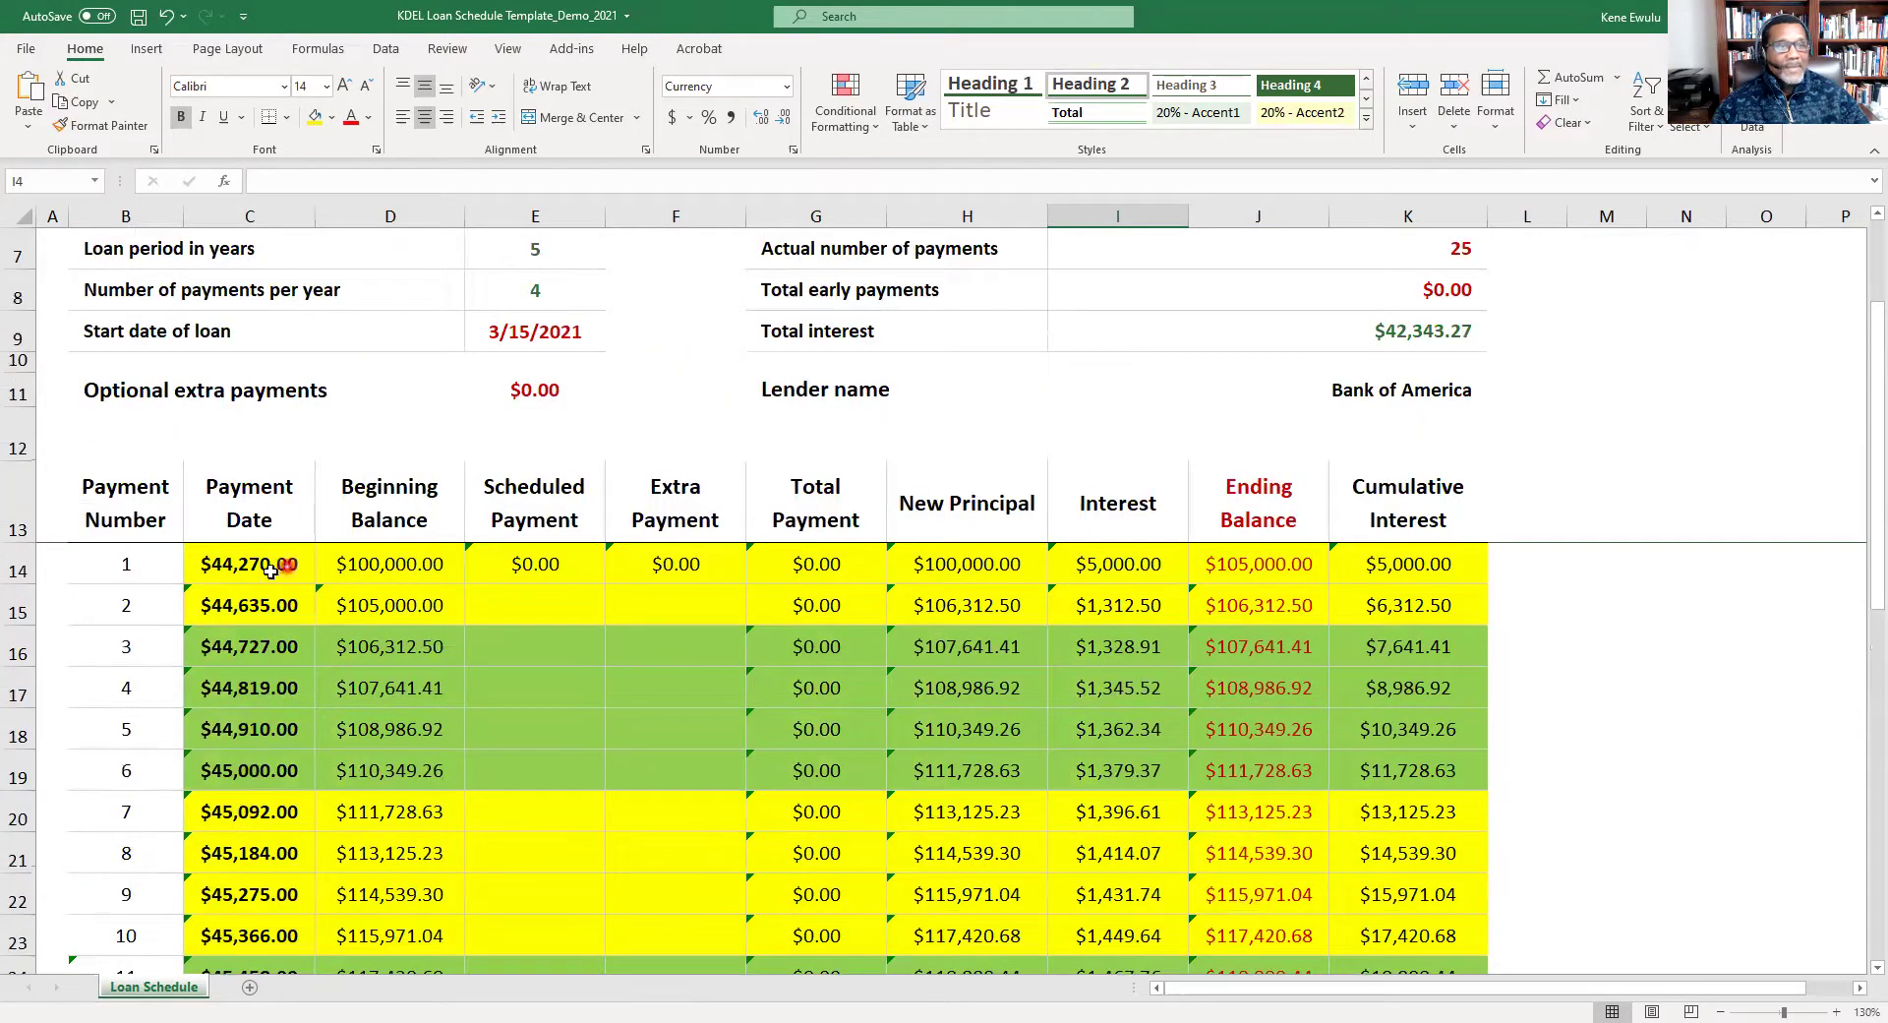
left_click(169, 18)
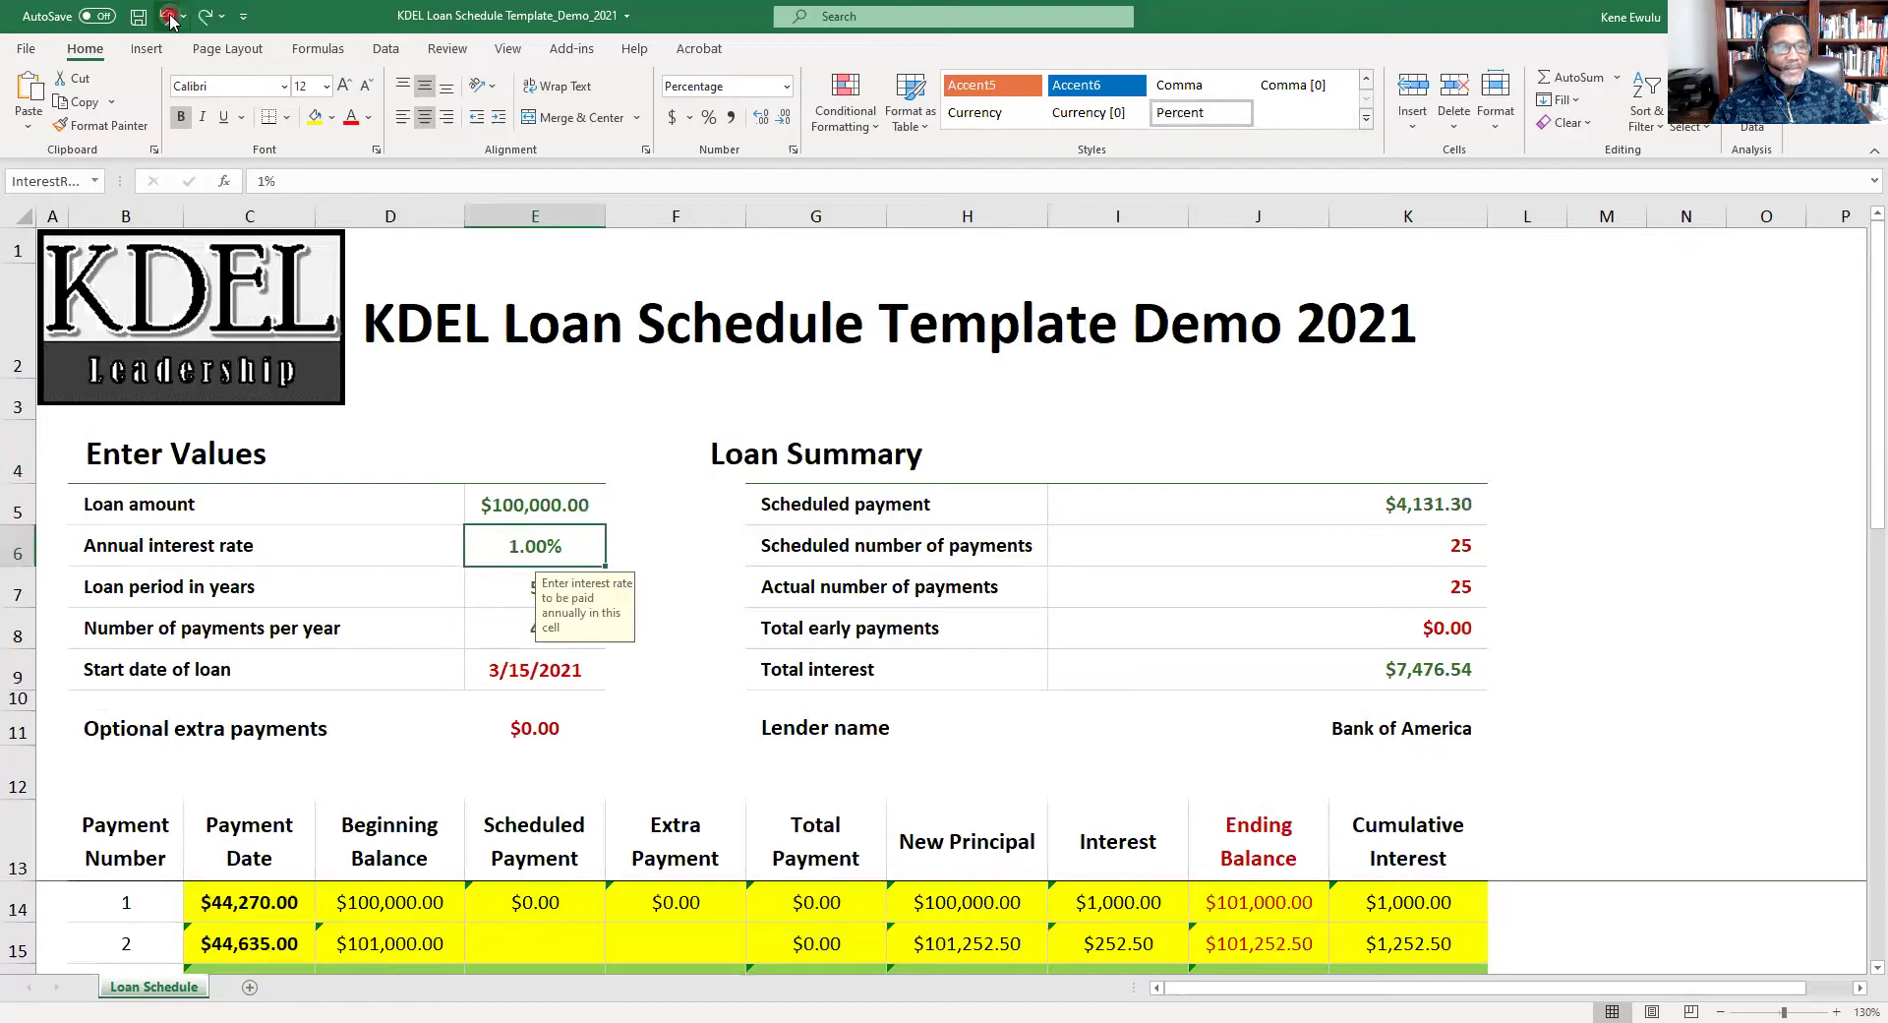
left_click(169, 18)
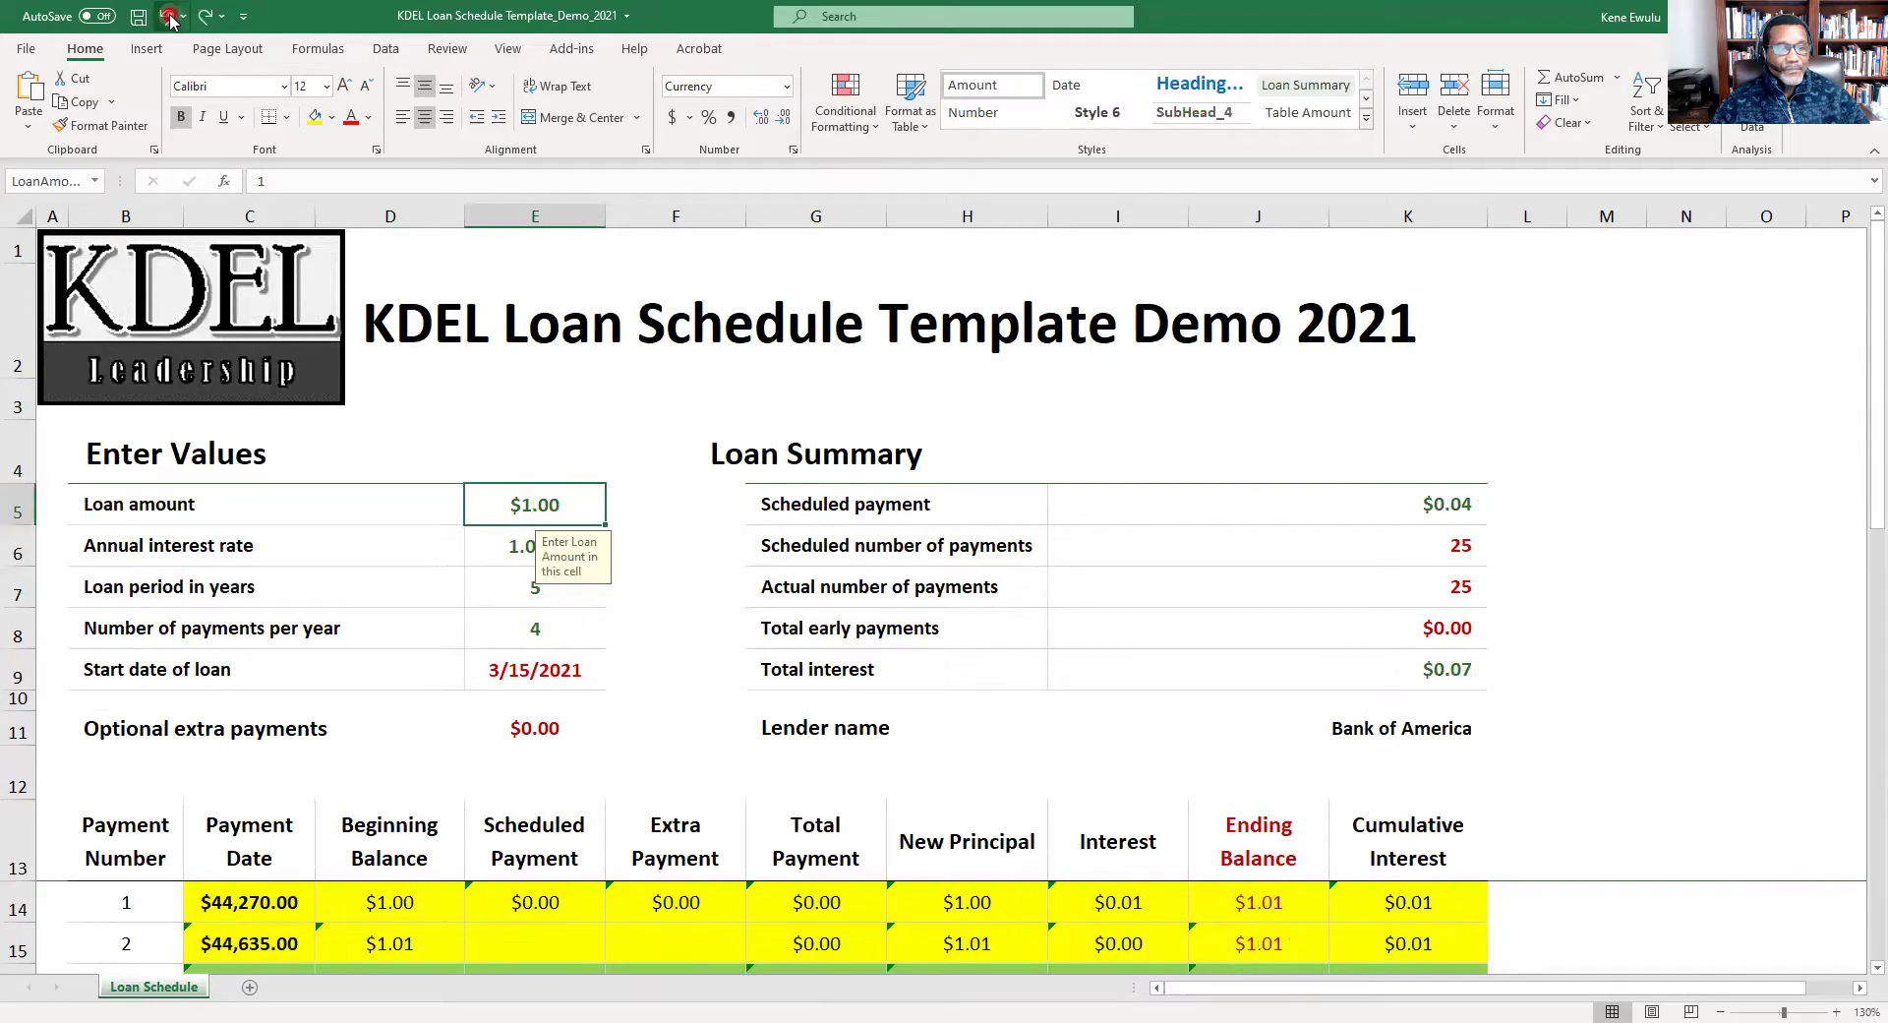
left_click(169, 18)
Format the payment schedule from the first Beginning Balance through the last Cumulative Interest, D14:K39, as Currency with 2 decimals and the $ symbol.
scroll(538, 665, "down", 5)
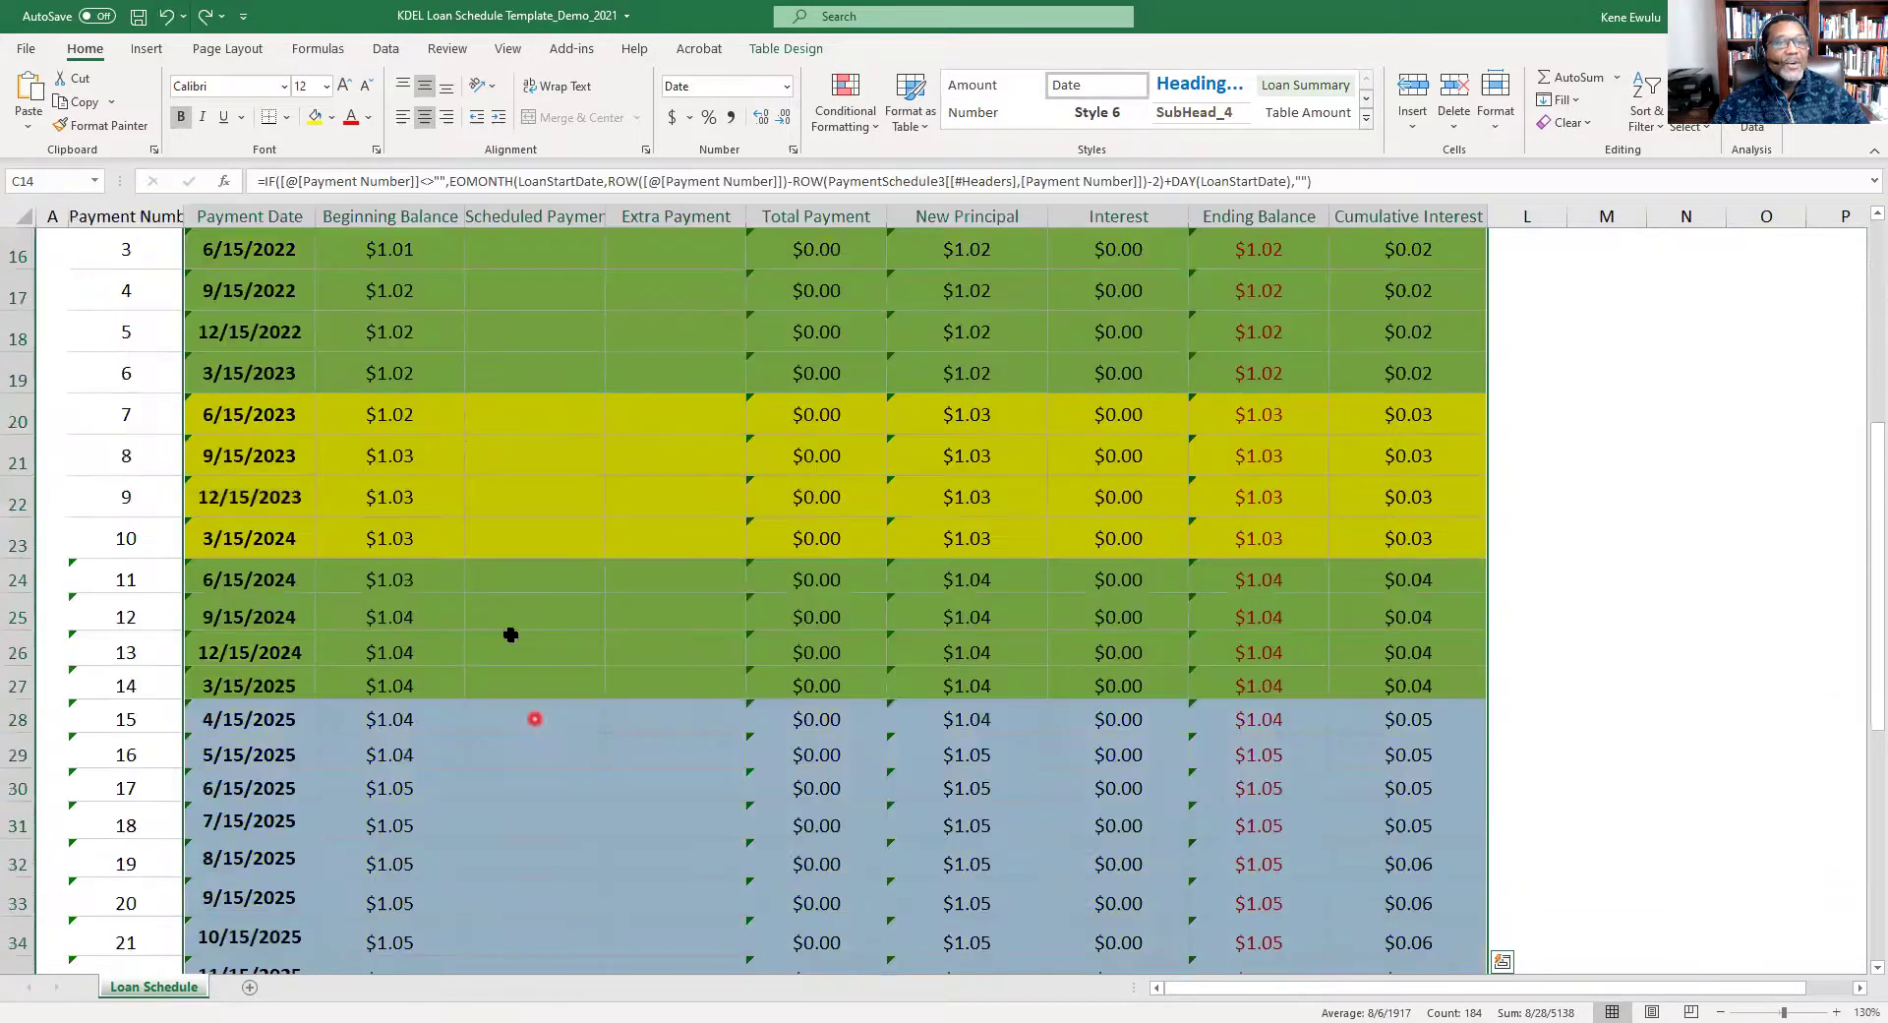
scroll(522, 652, "up", 3)
left_click(378, 562)
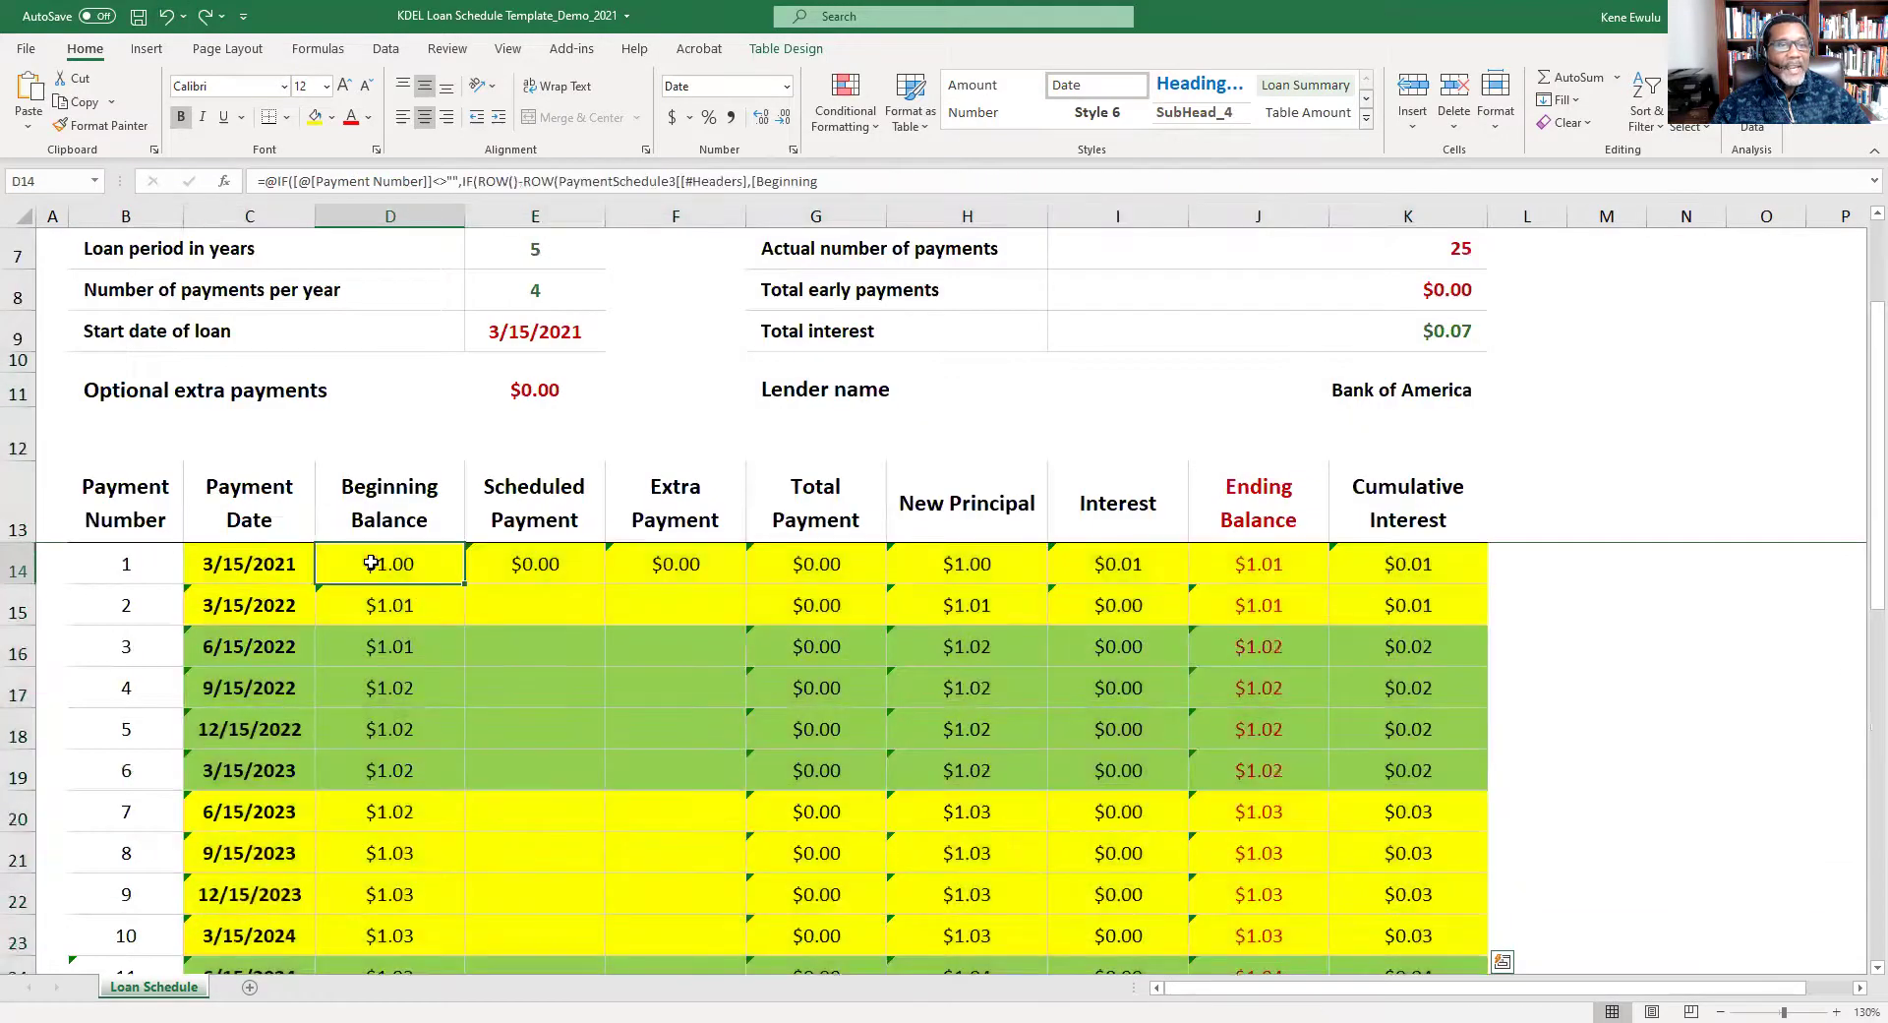
left_click_drag(350, 557, 1065, 927)
scroll(1065, 927, "down", 2)
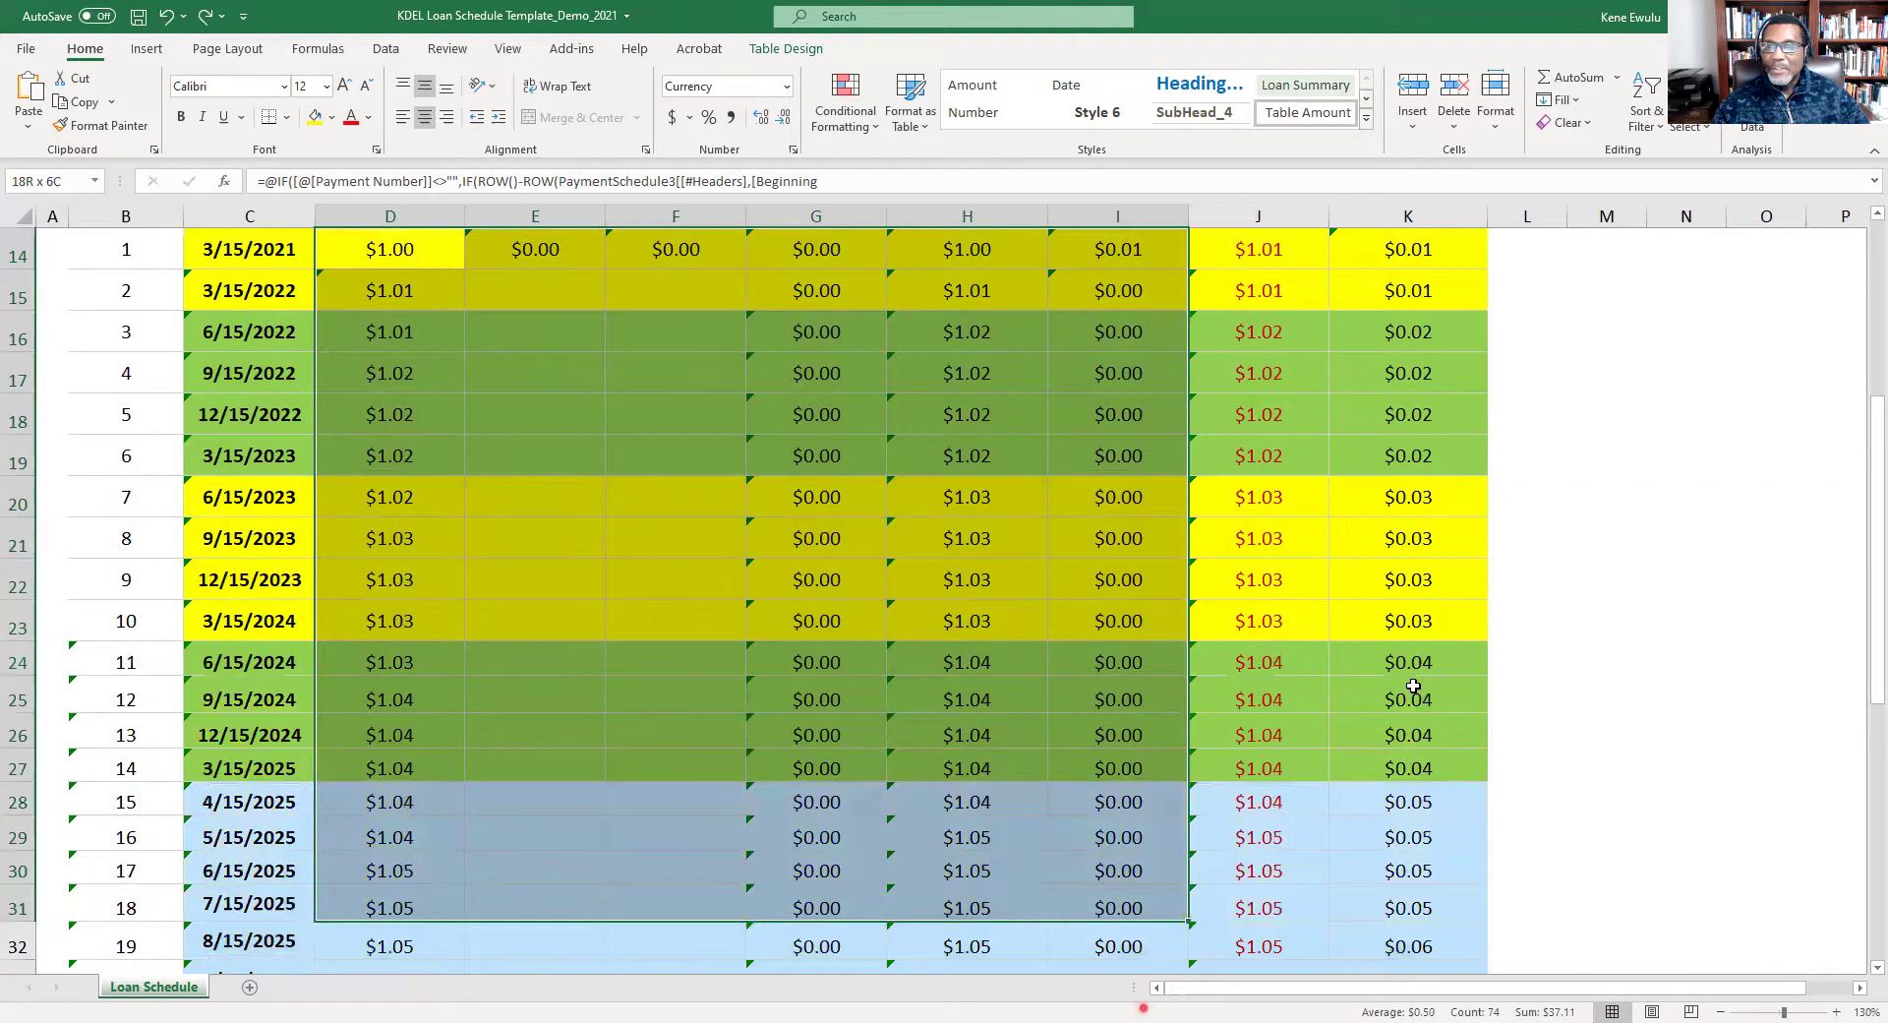
scroll(1435, 664, "down", 5)
left_click_drag(1413, 685, 1435, 664)
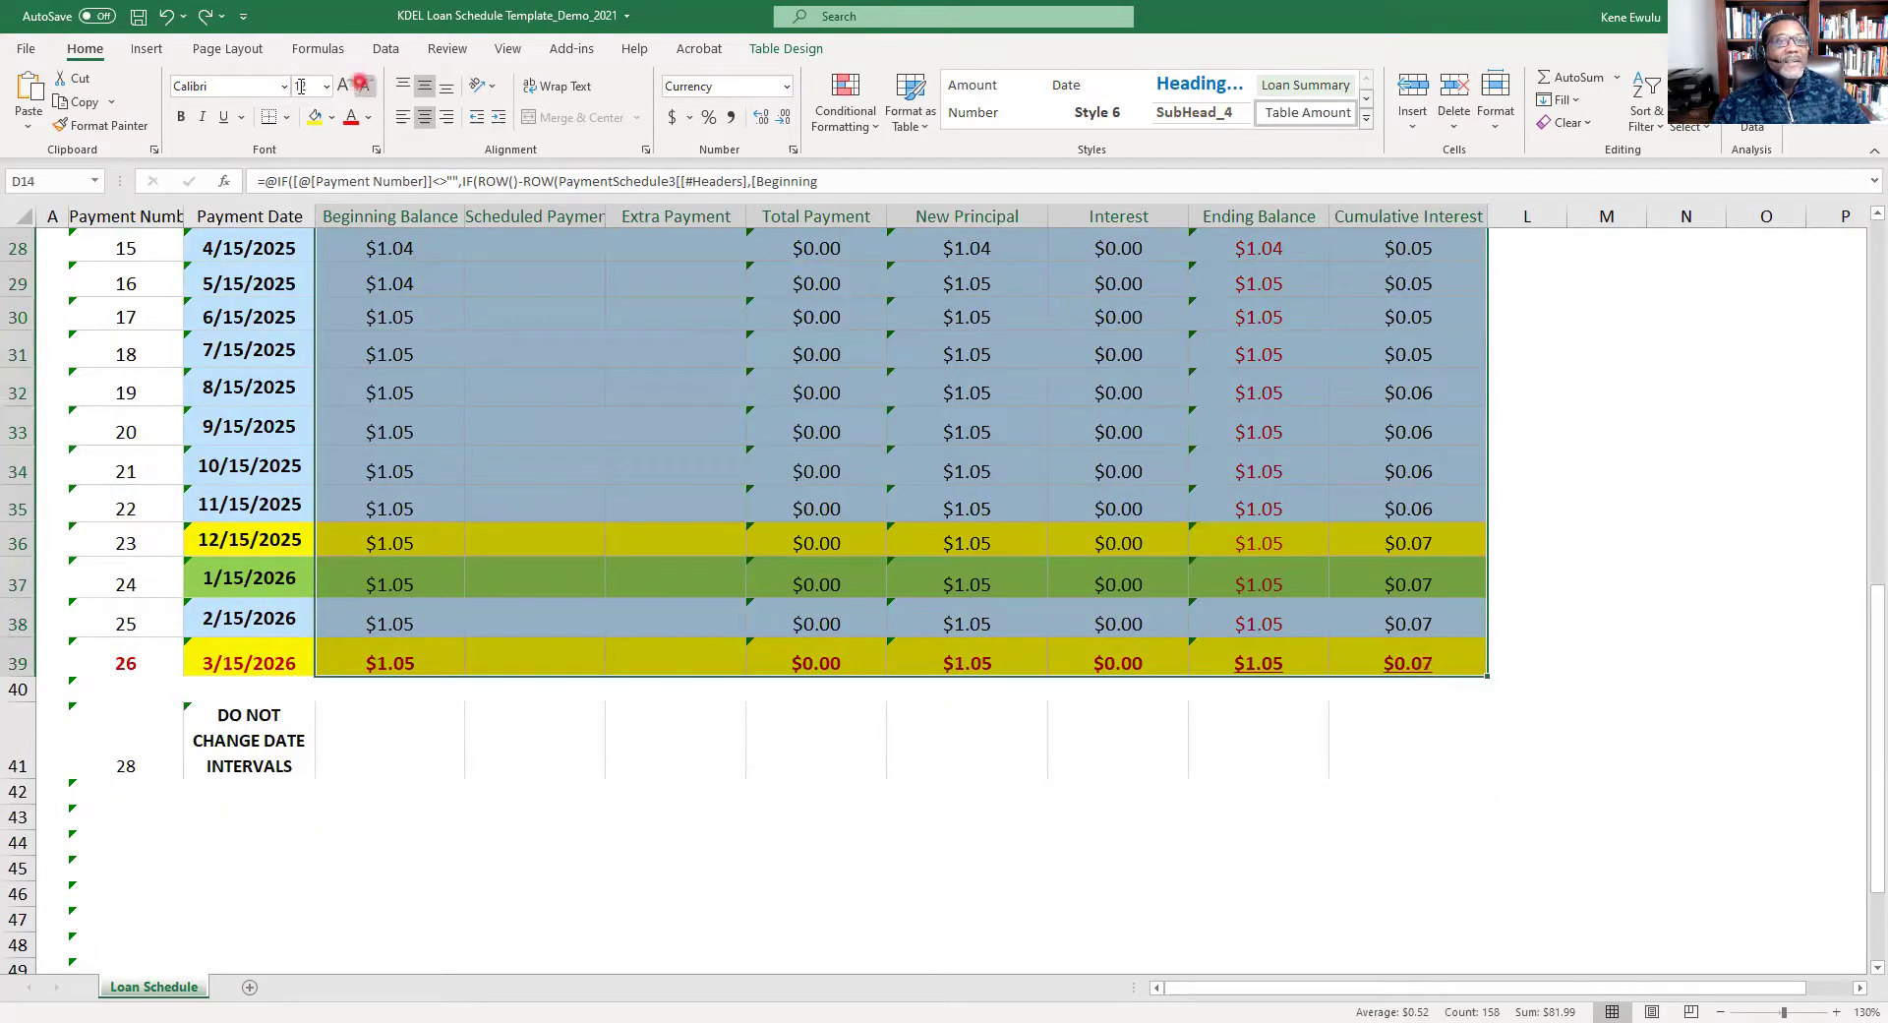
right_click(579, 343)
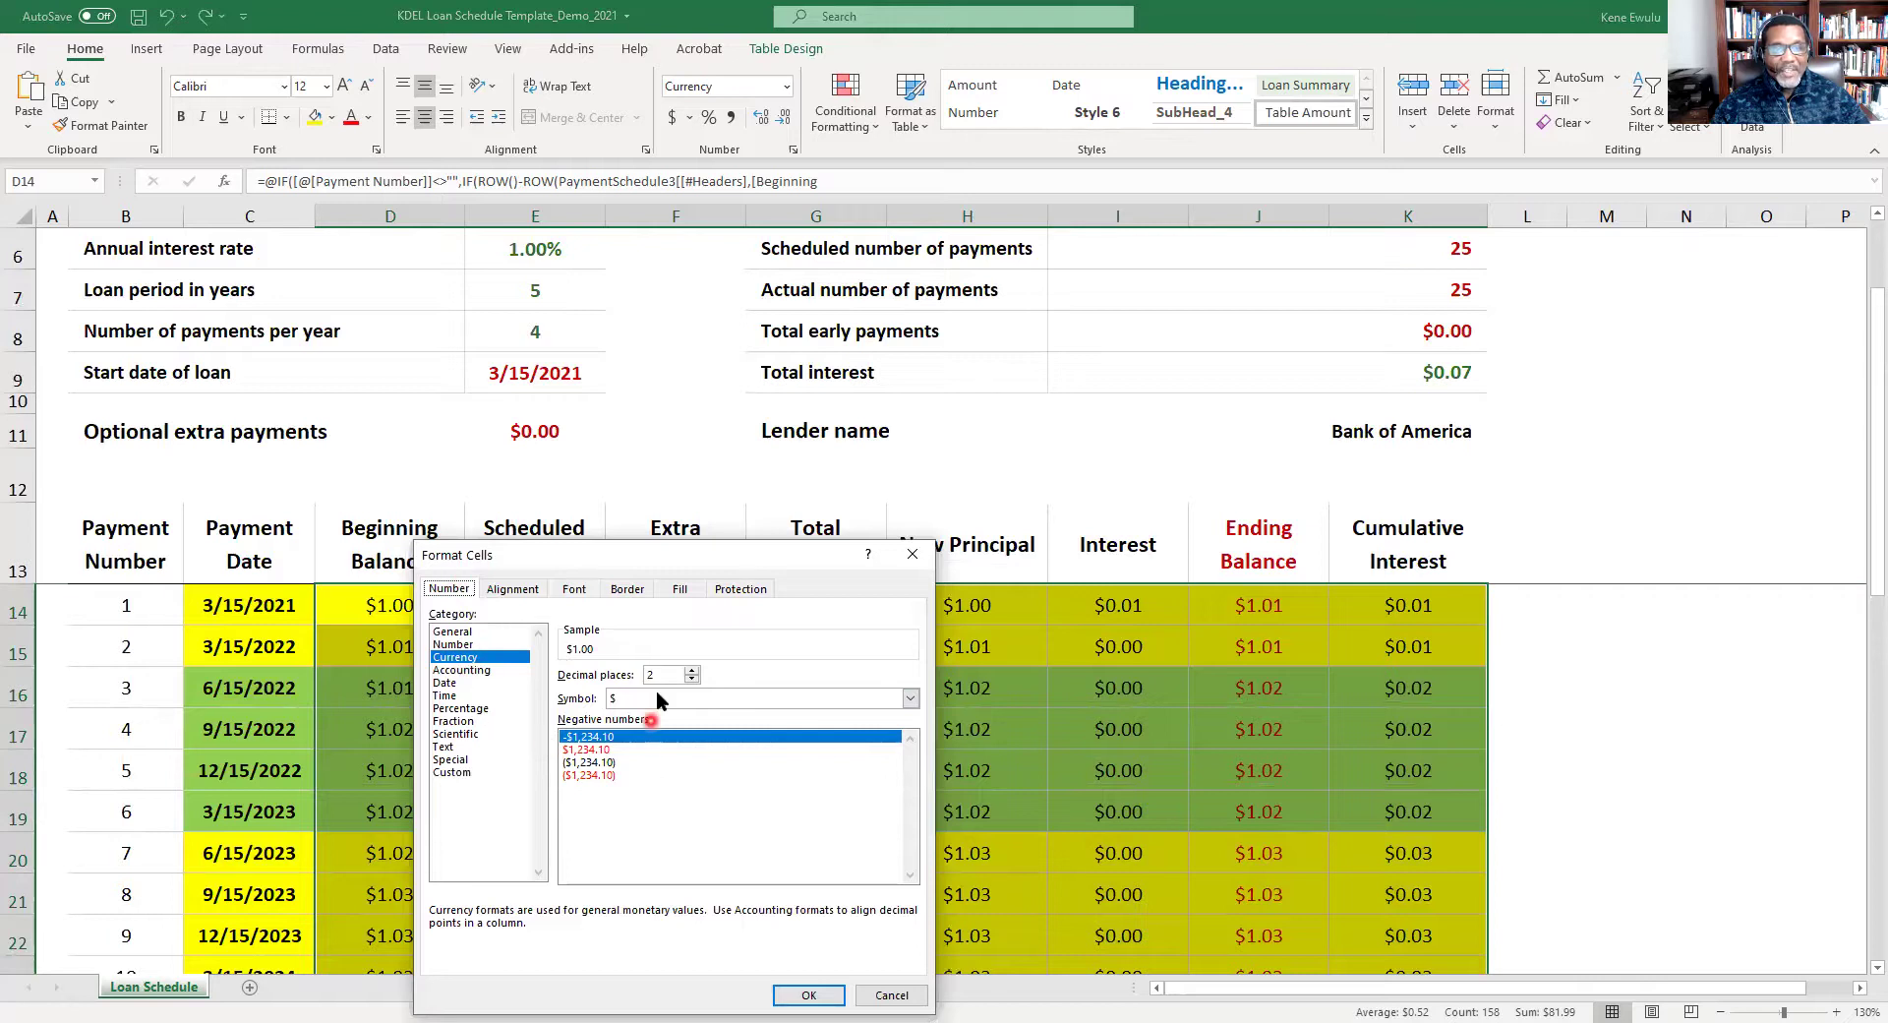
left_click(625, 702)
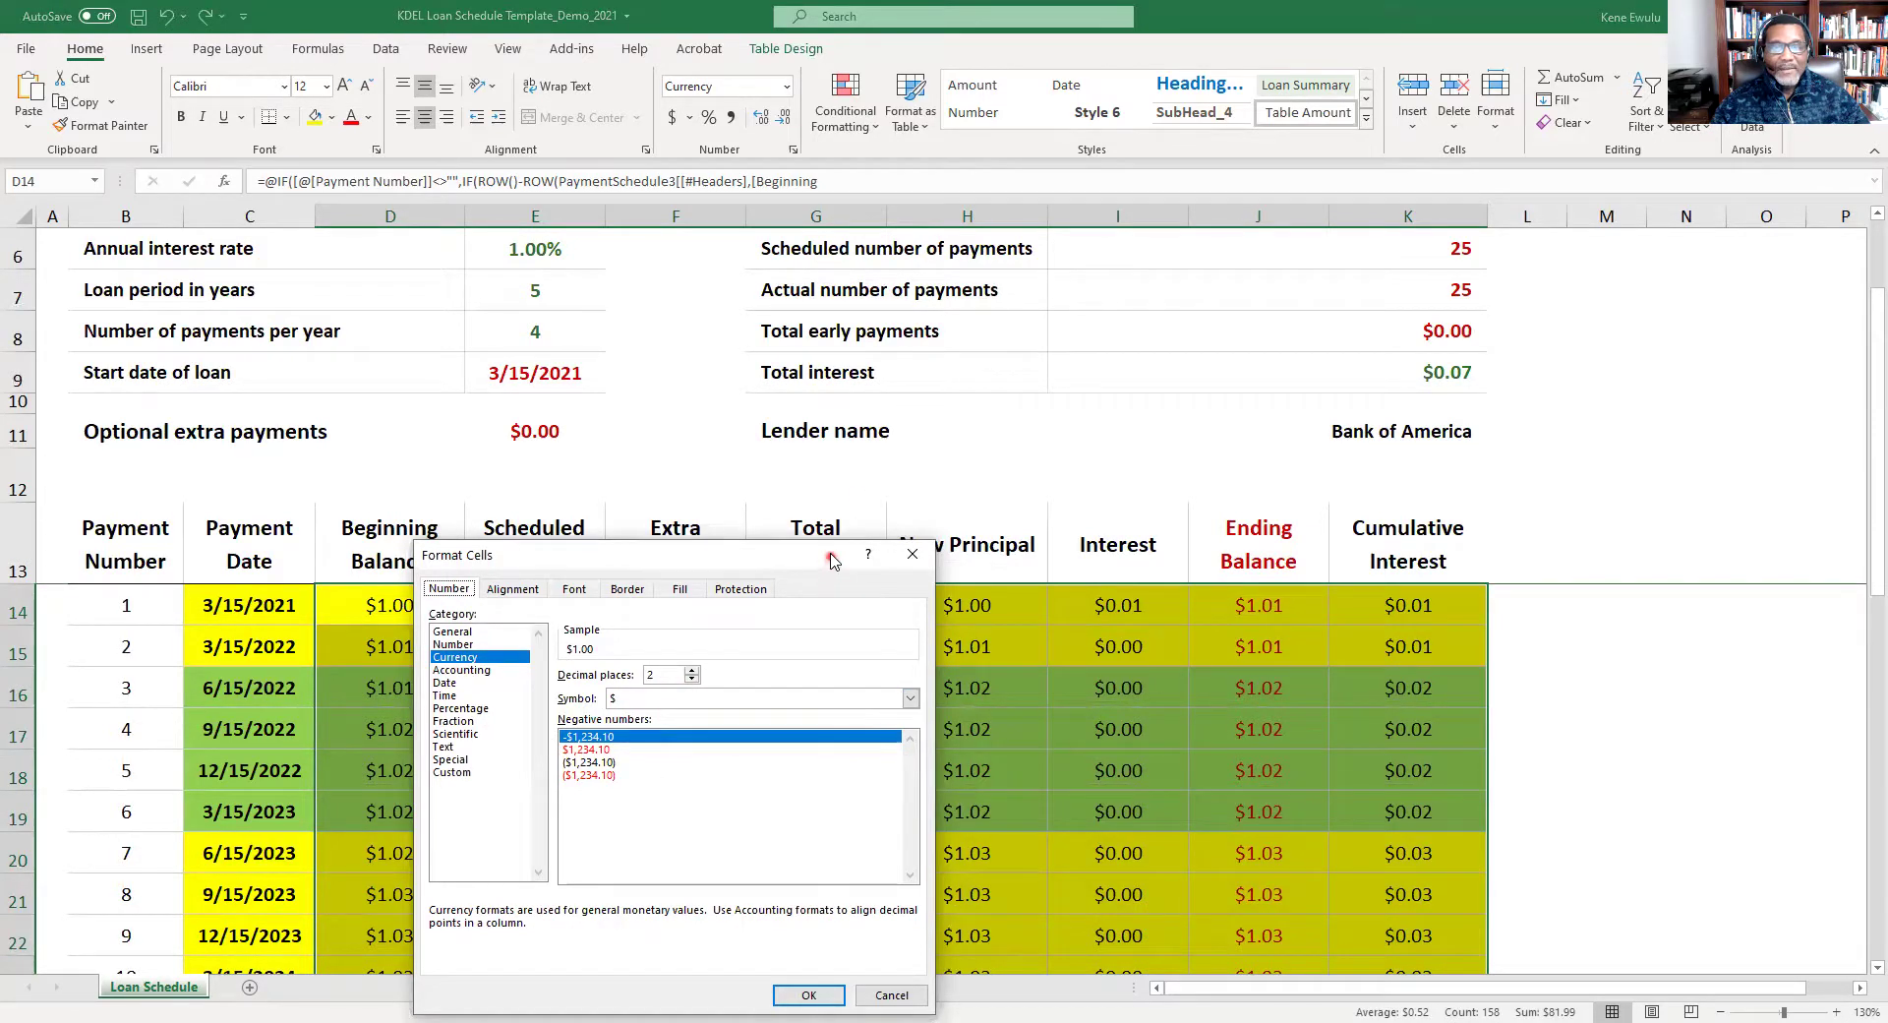
left_click_drag(829, 570, 817, 406)
left_click(795, 832)
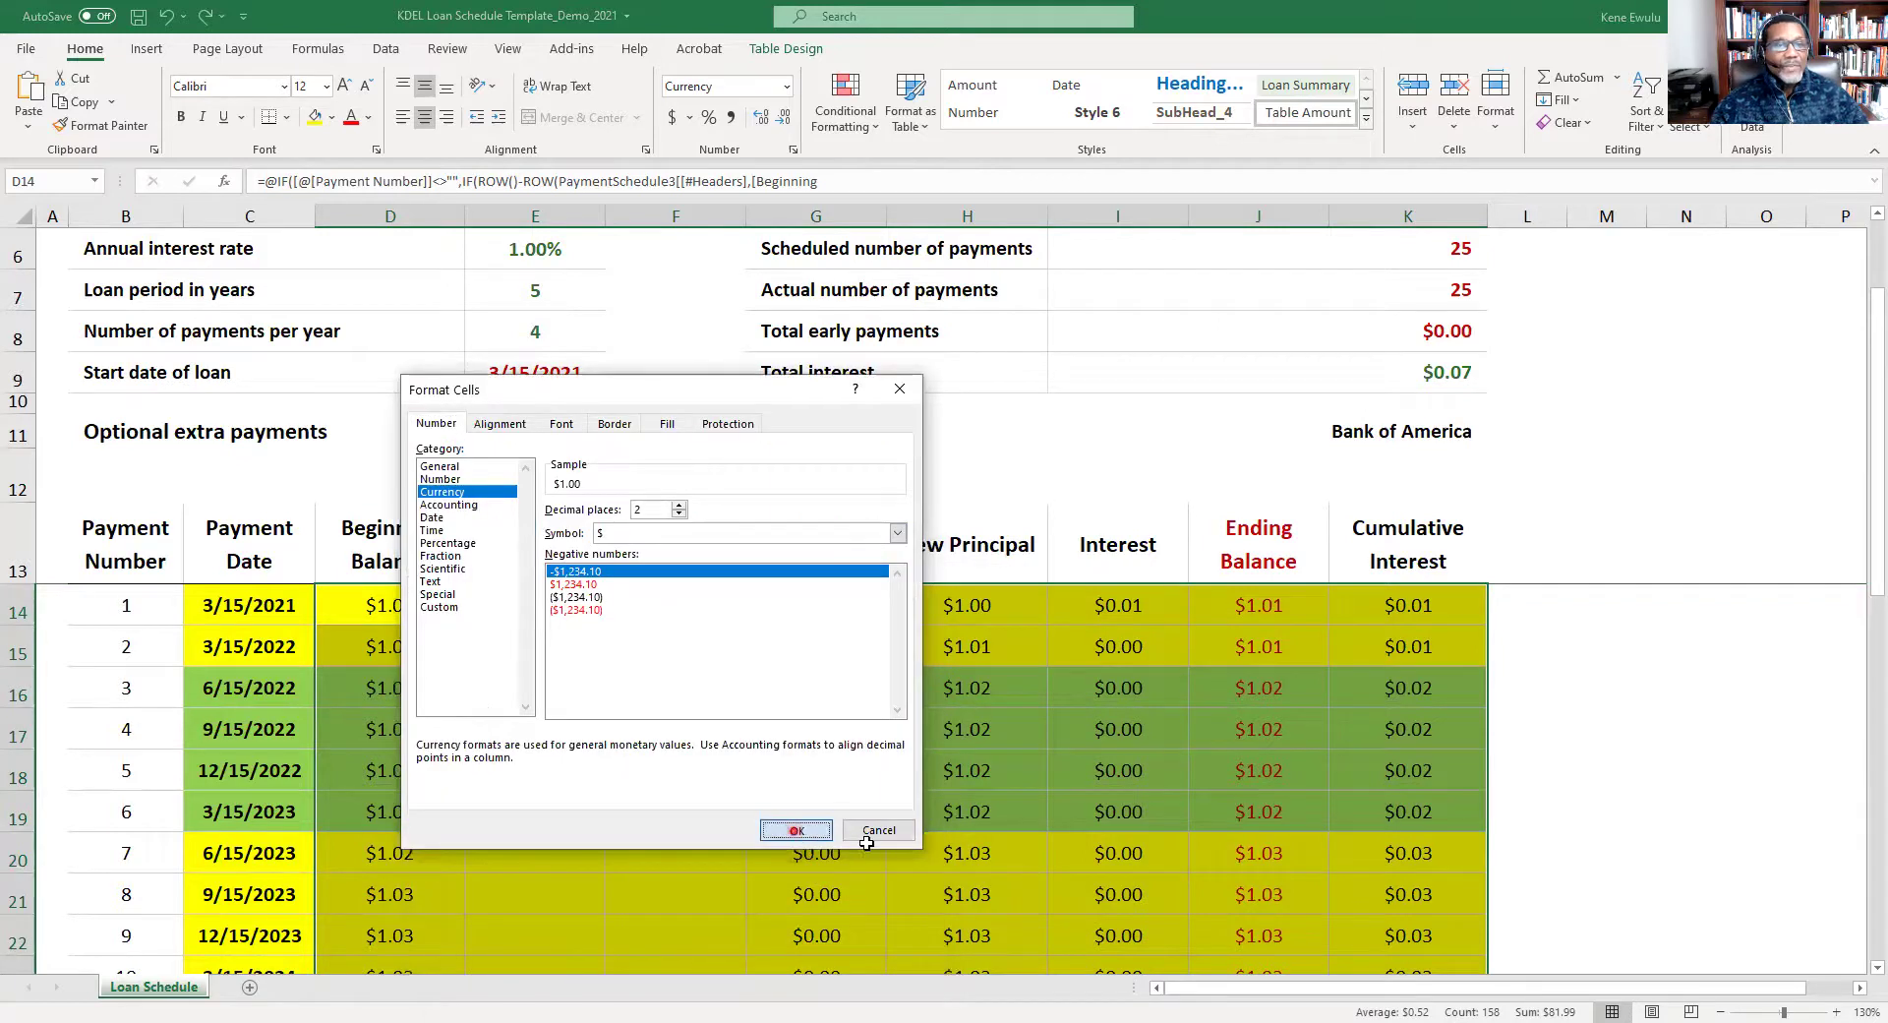
left_click(1592, 841)
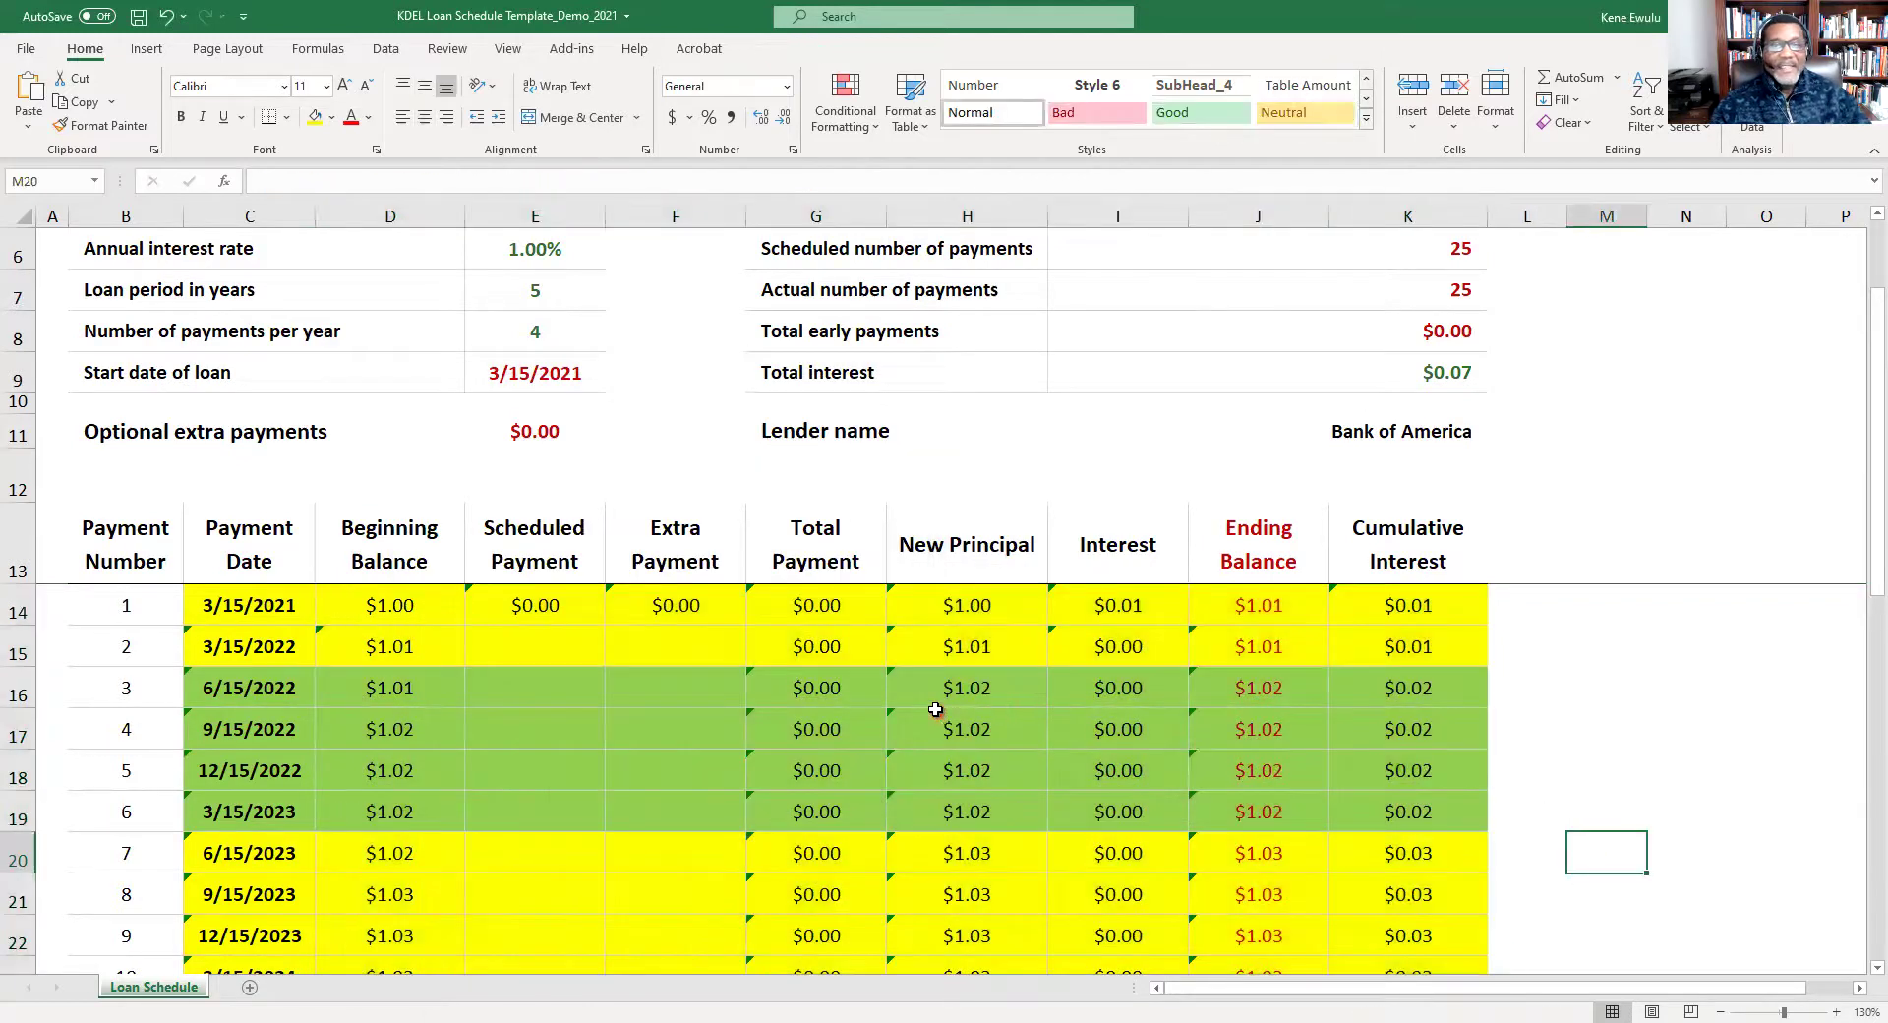
Set the loan amount to 1000 in the Enter Values section.
scroll(940, 714, "down", 3)
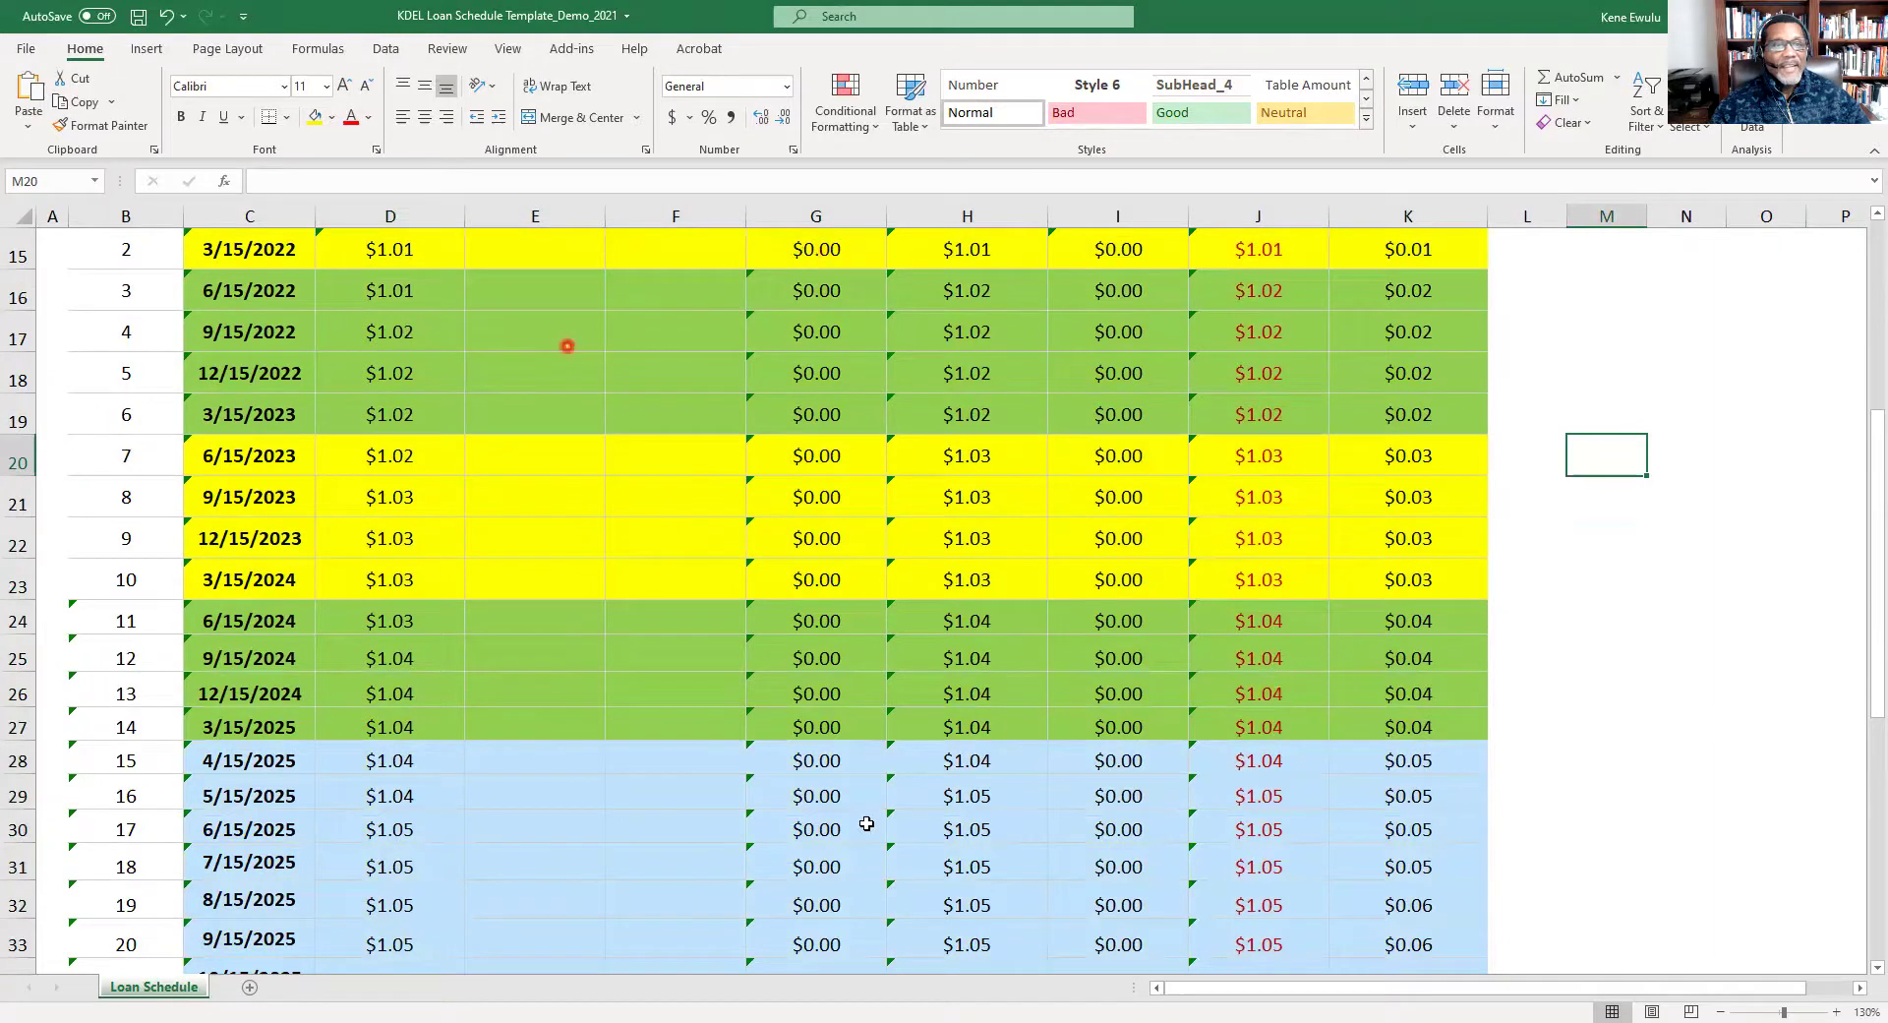
scroll(904, 744, "up", 3)
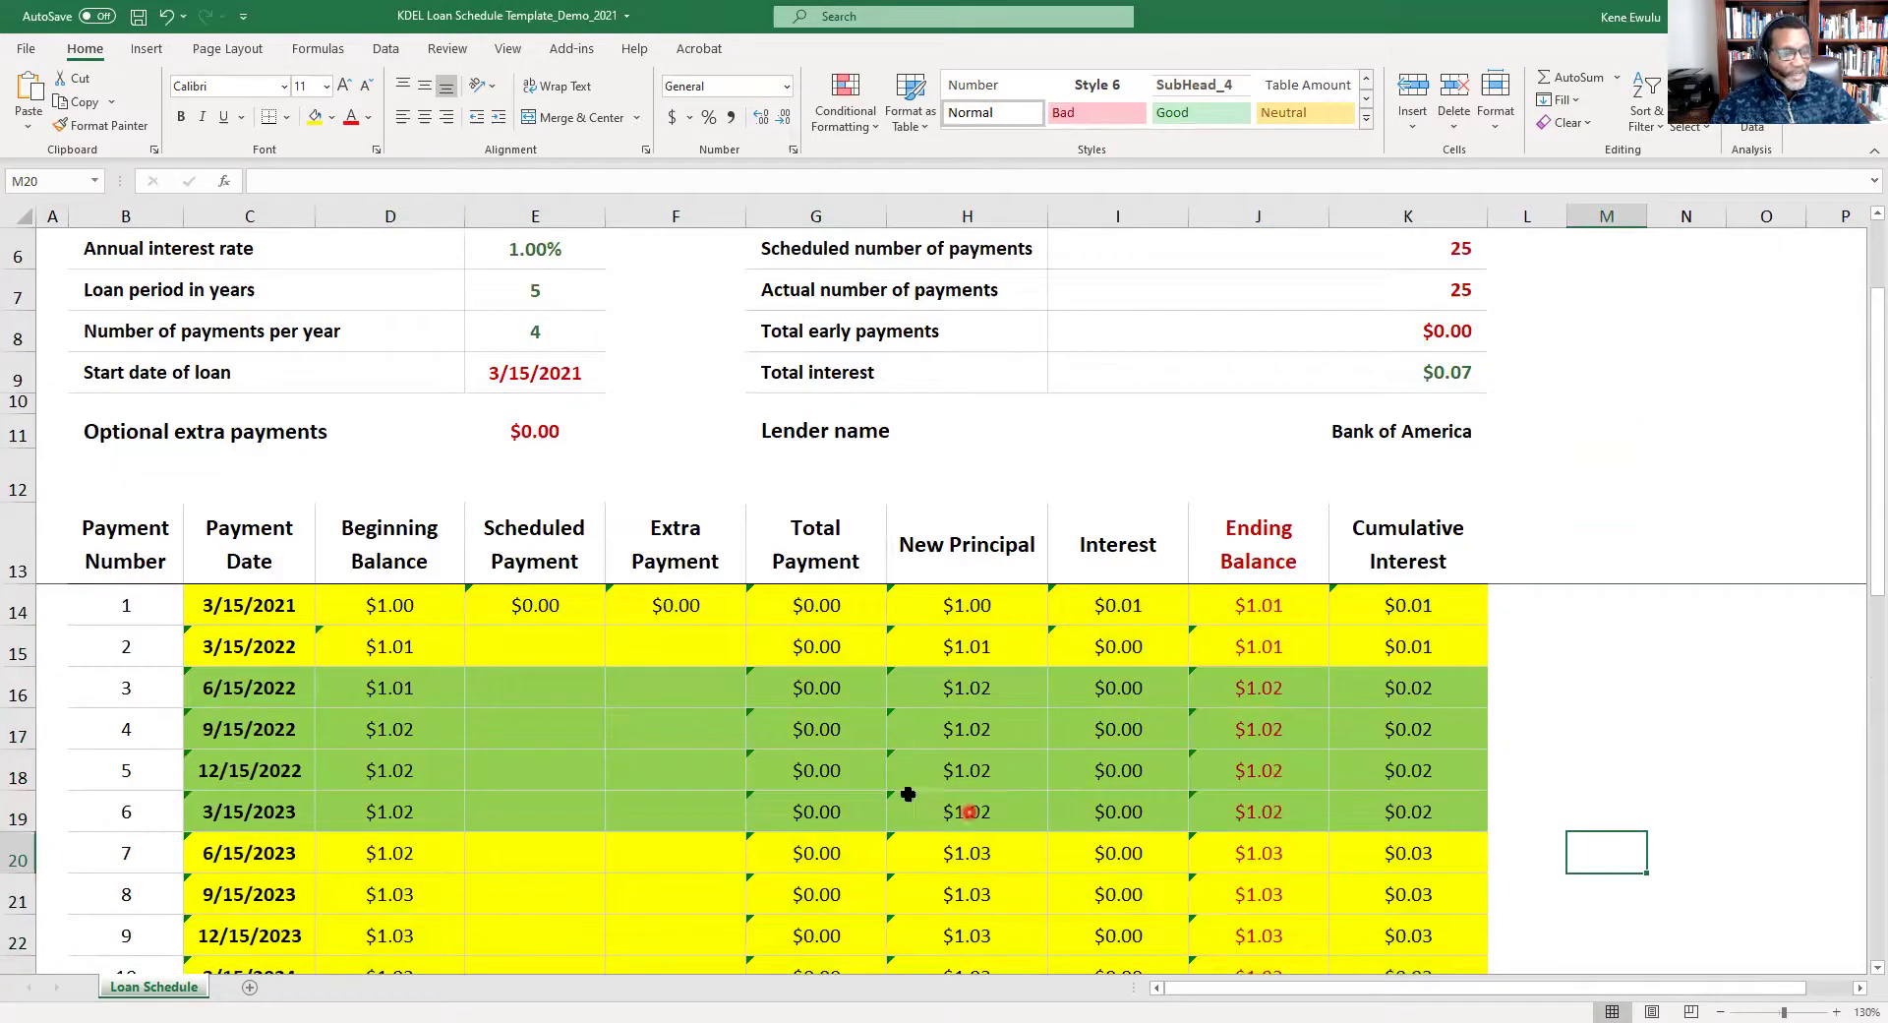
scroll(770, 798, "up", 2)
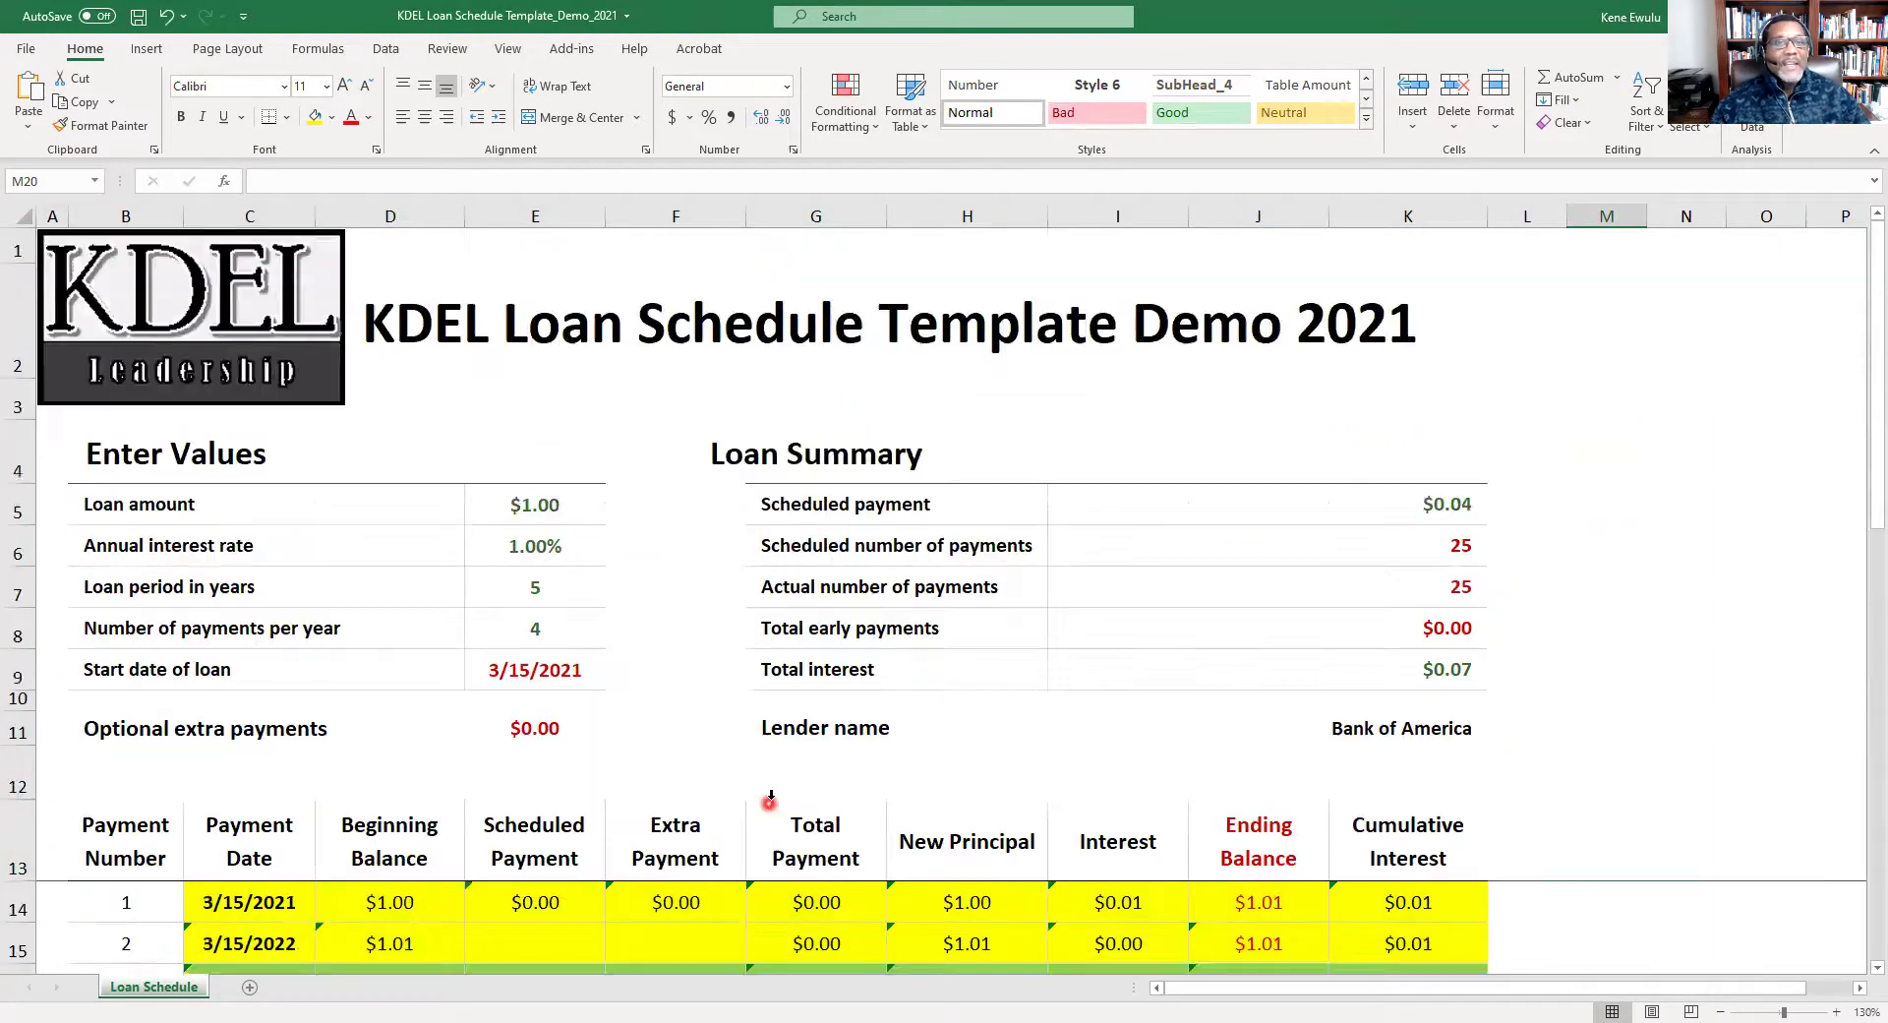
left_click(540, 501)
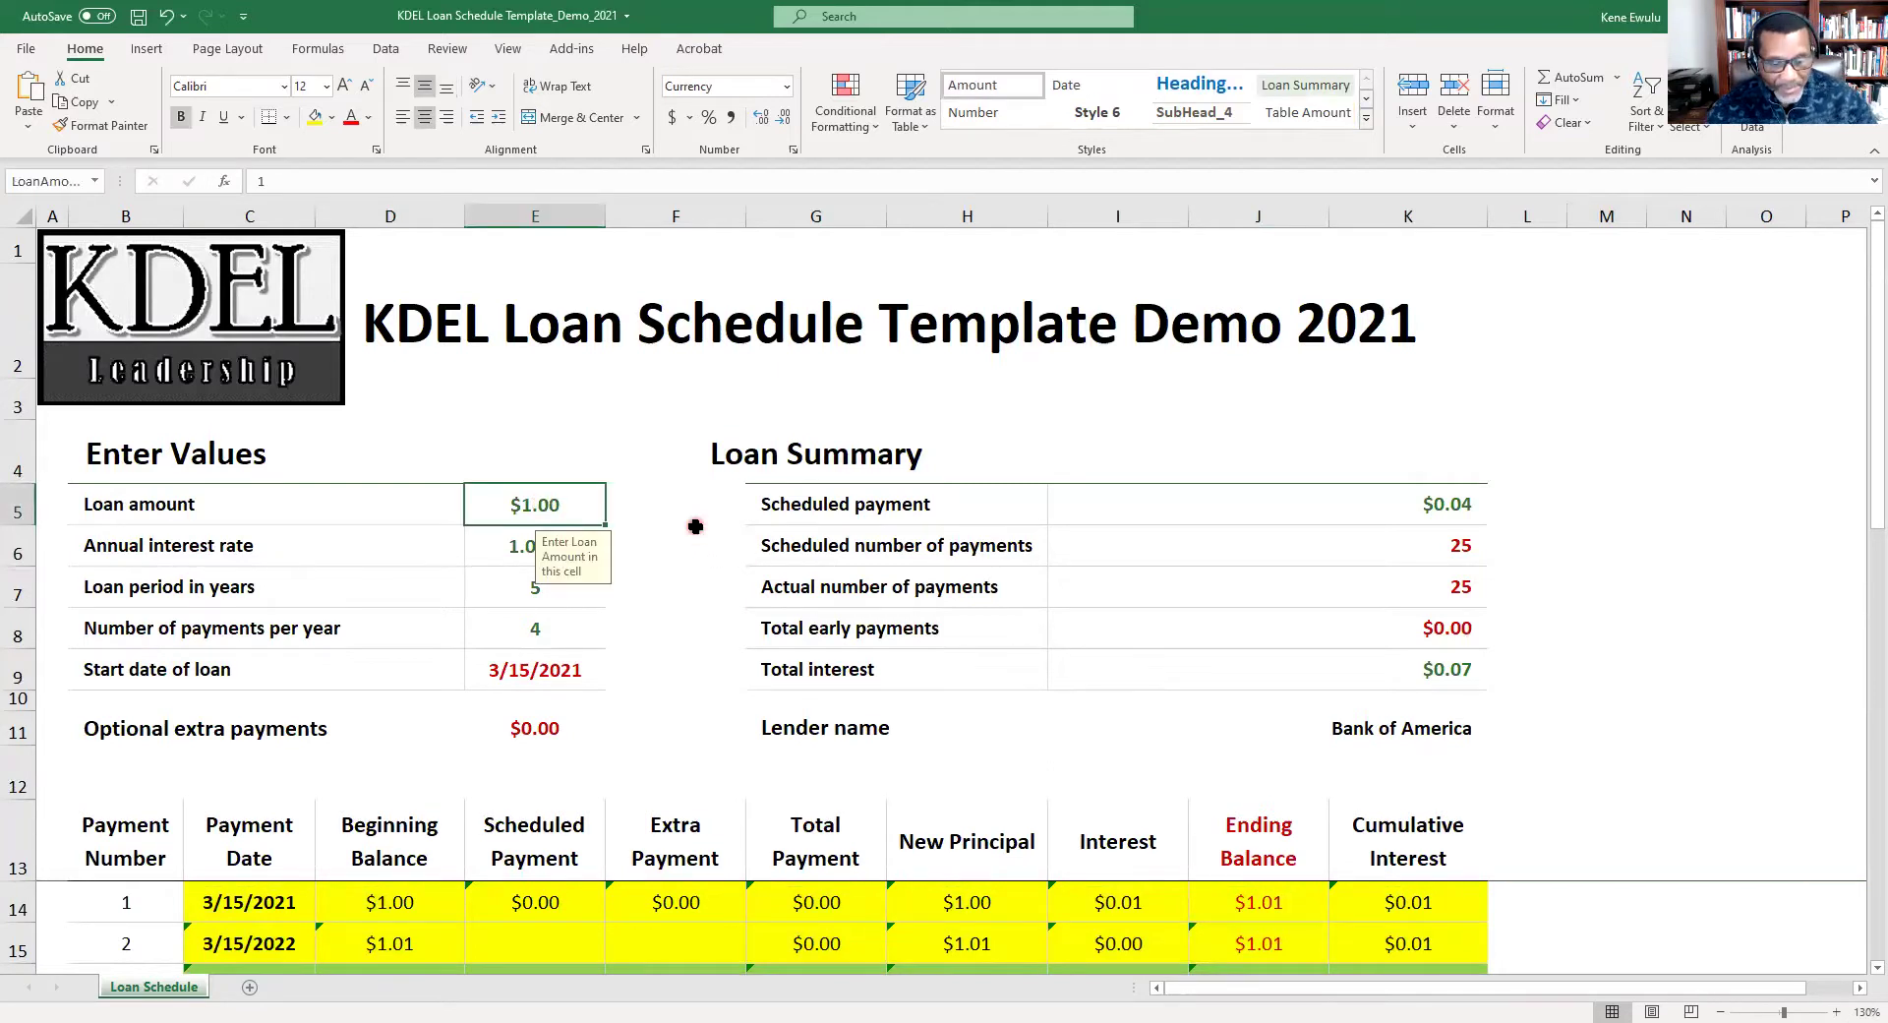
type("1")
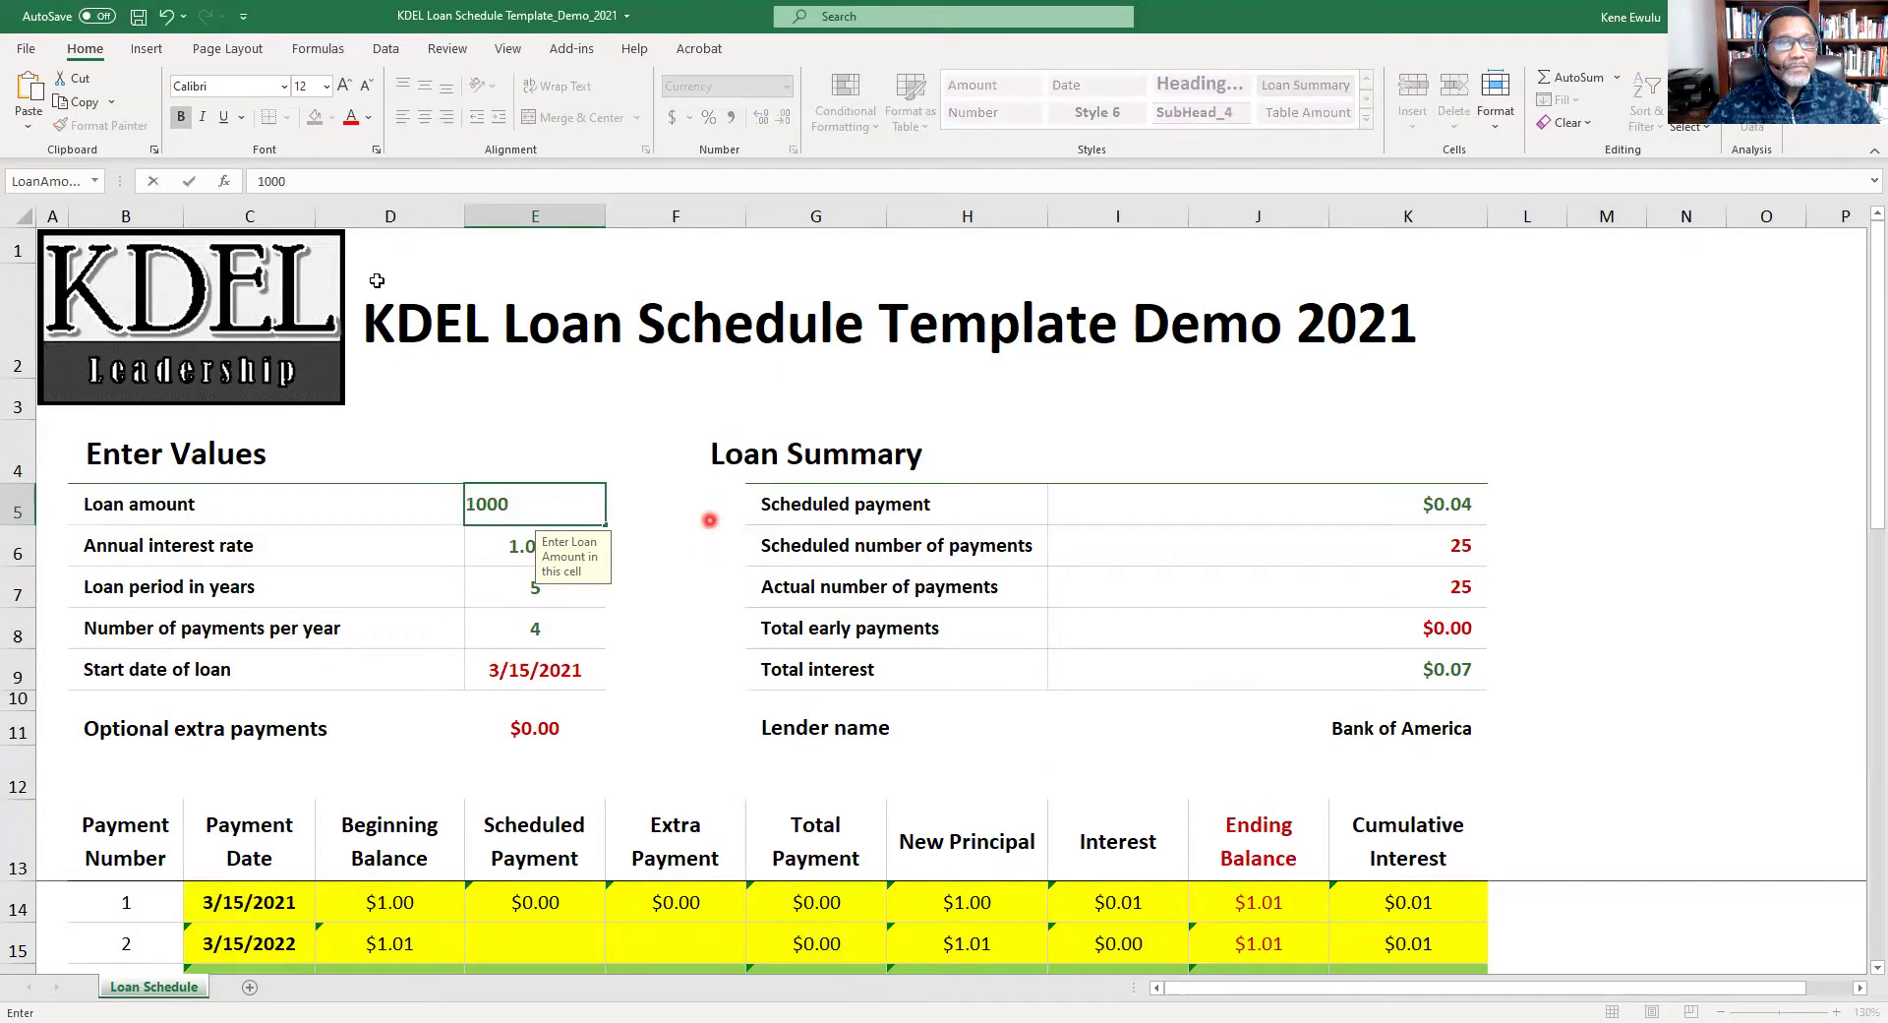
left_click(565, 399)
Check the recalculated payment schedule and set the annual interest rate to 5%.
scroll(644, 551, "down", 3)
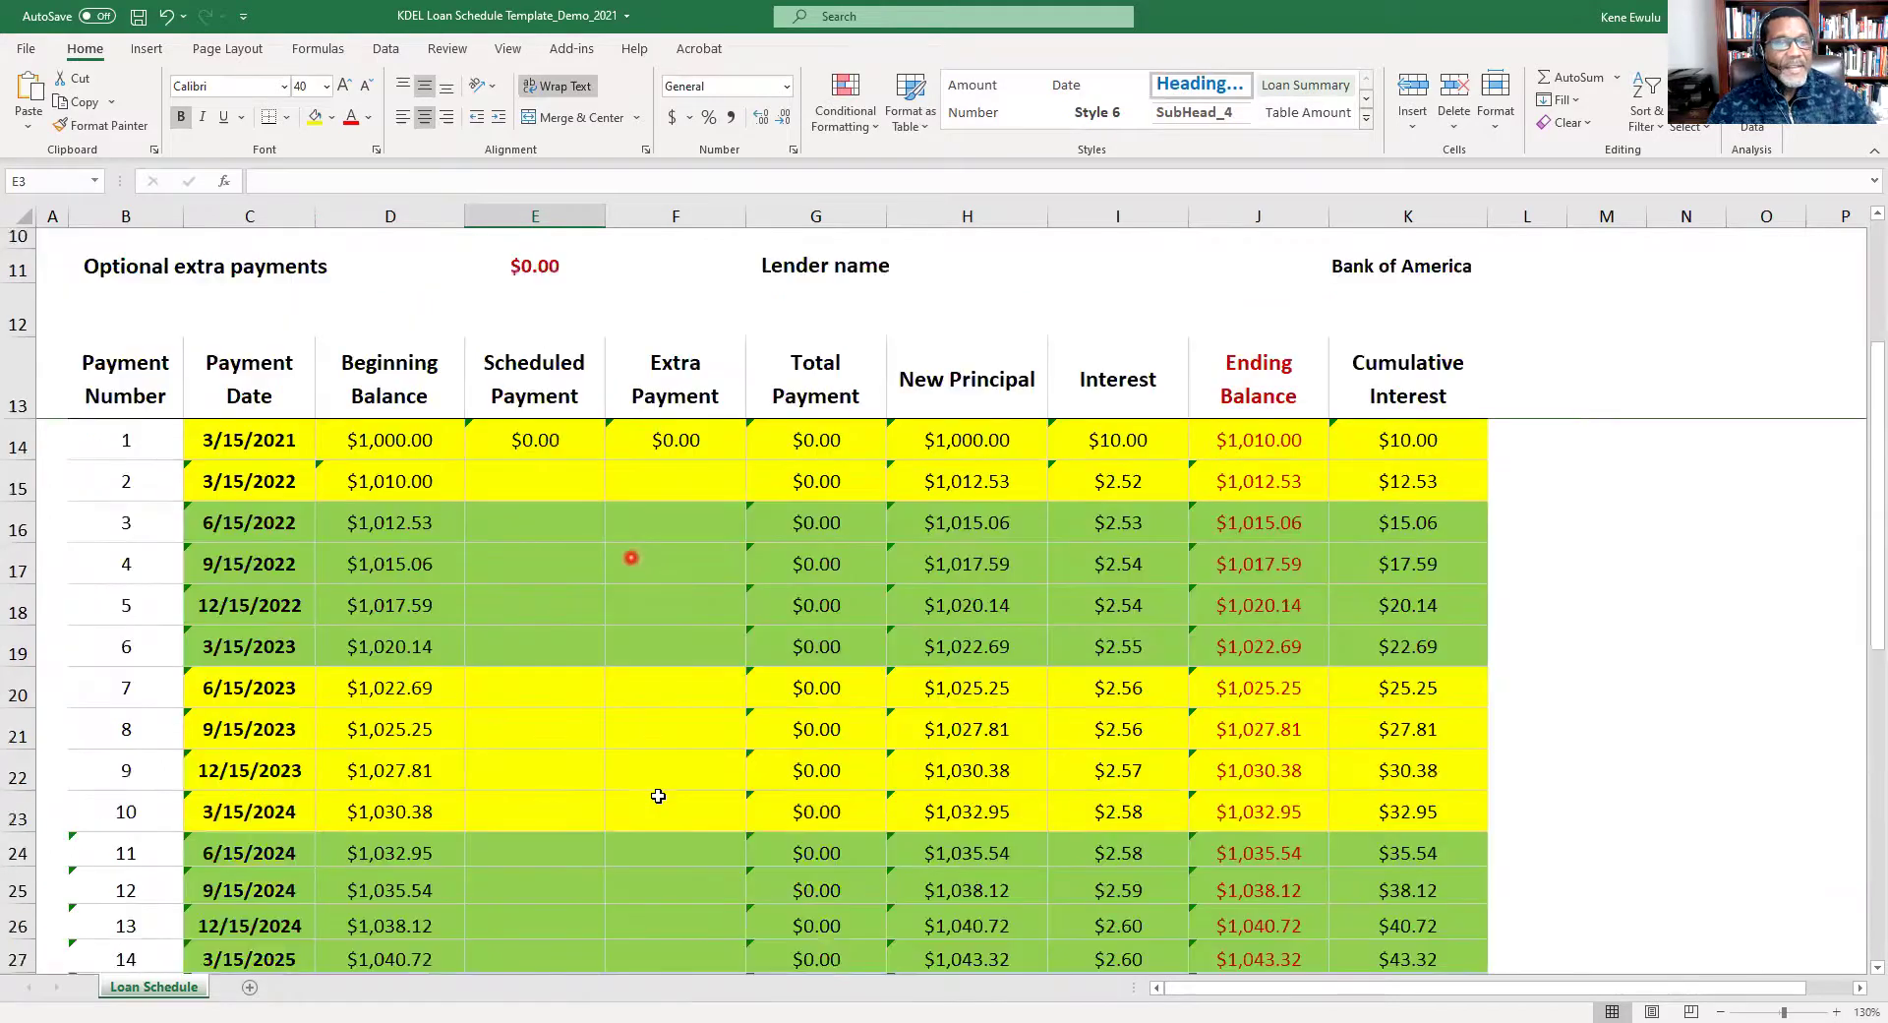
scroll(944, 586, "down", 1)
scroll(944, 586, "down", 2)
scroll(914, 580, "up", 5)
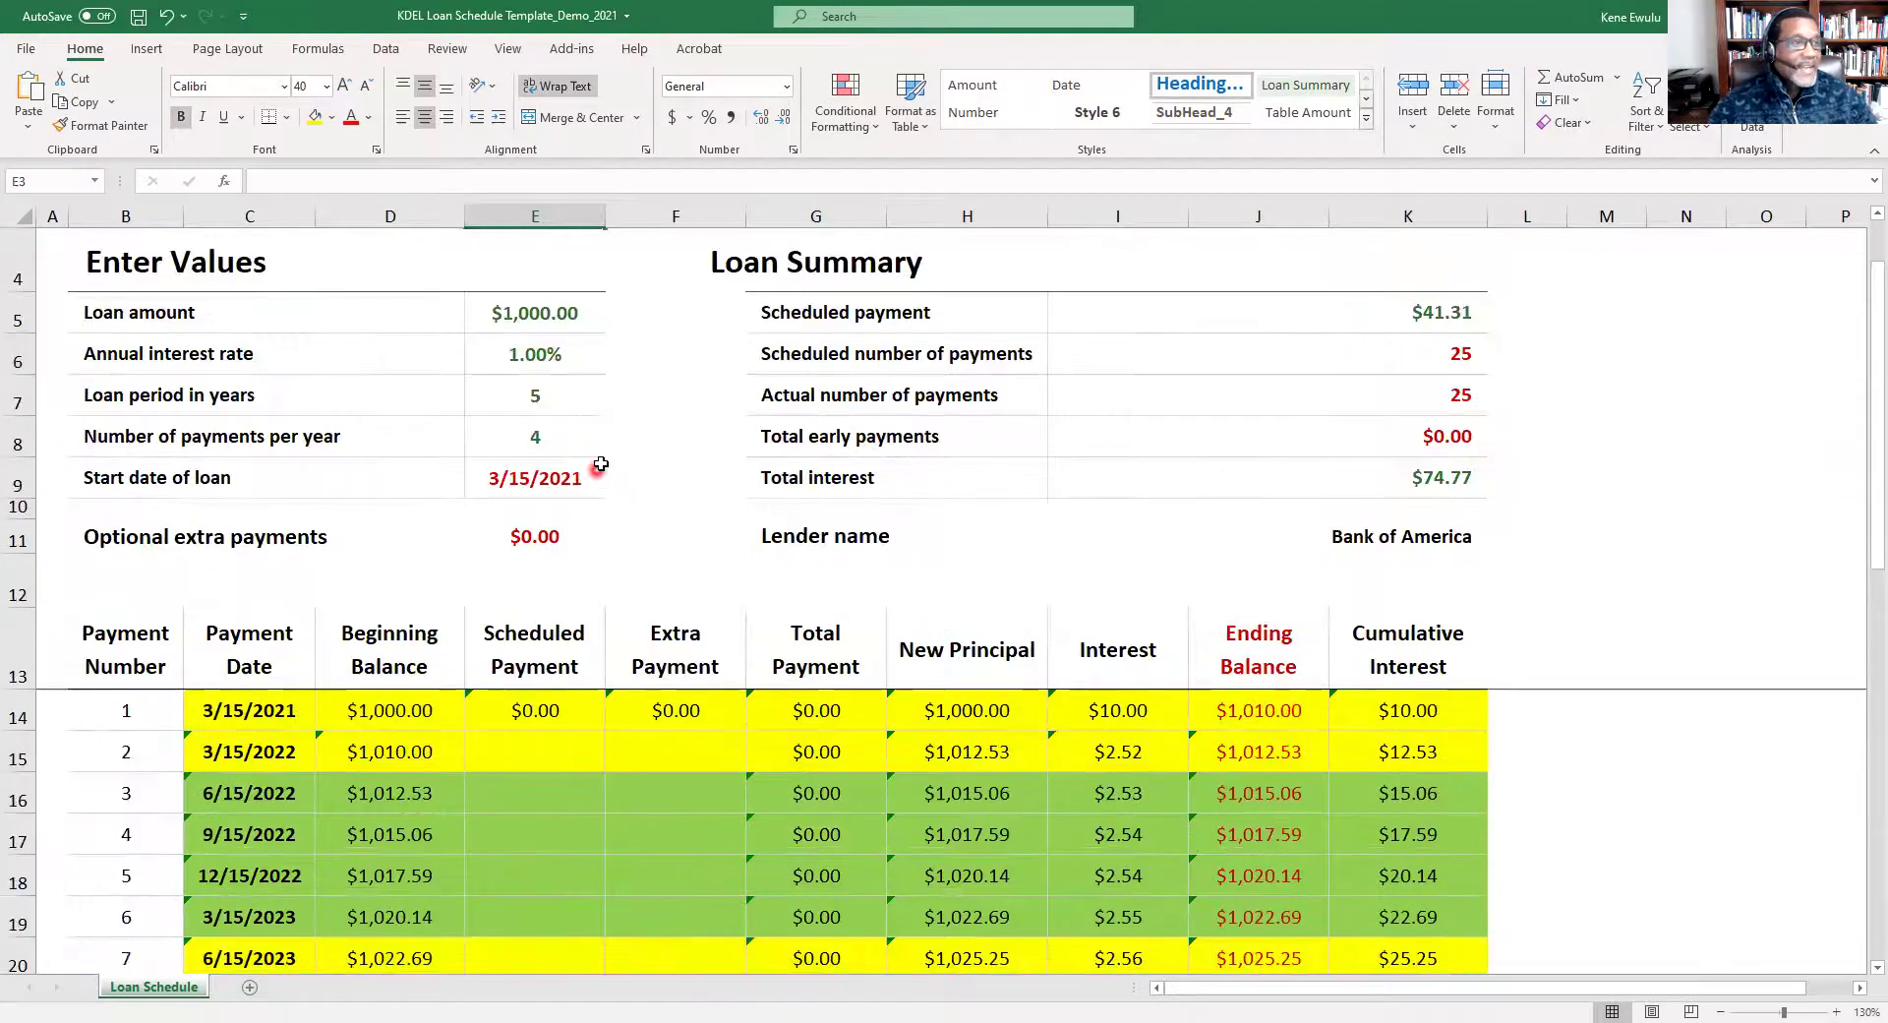
left_click(539, 355)
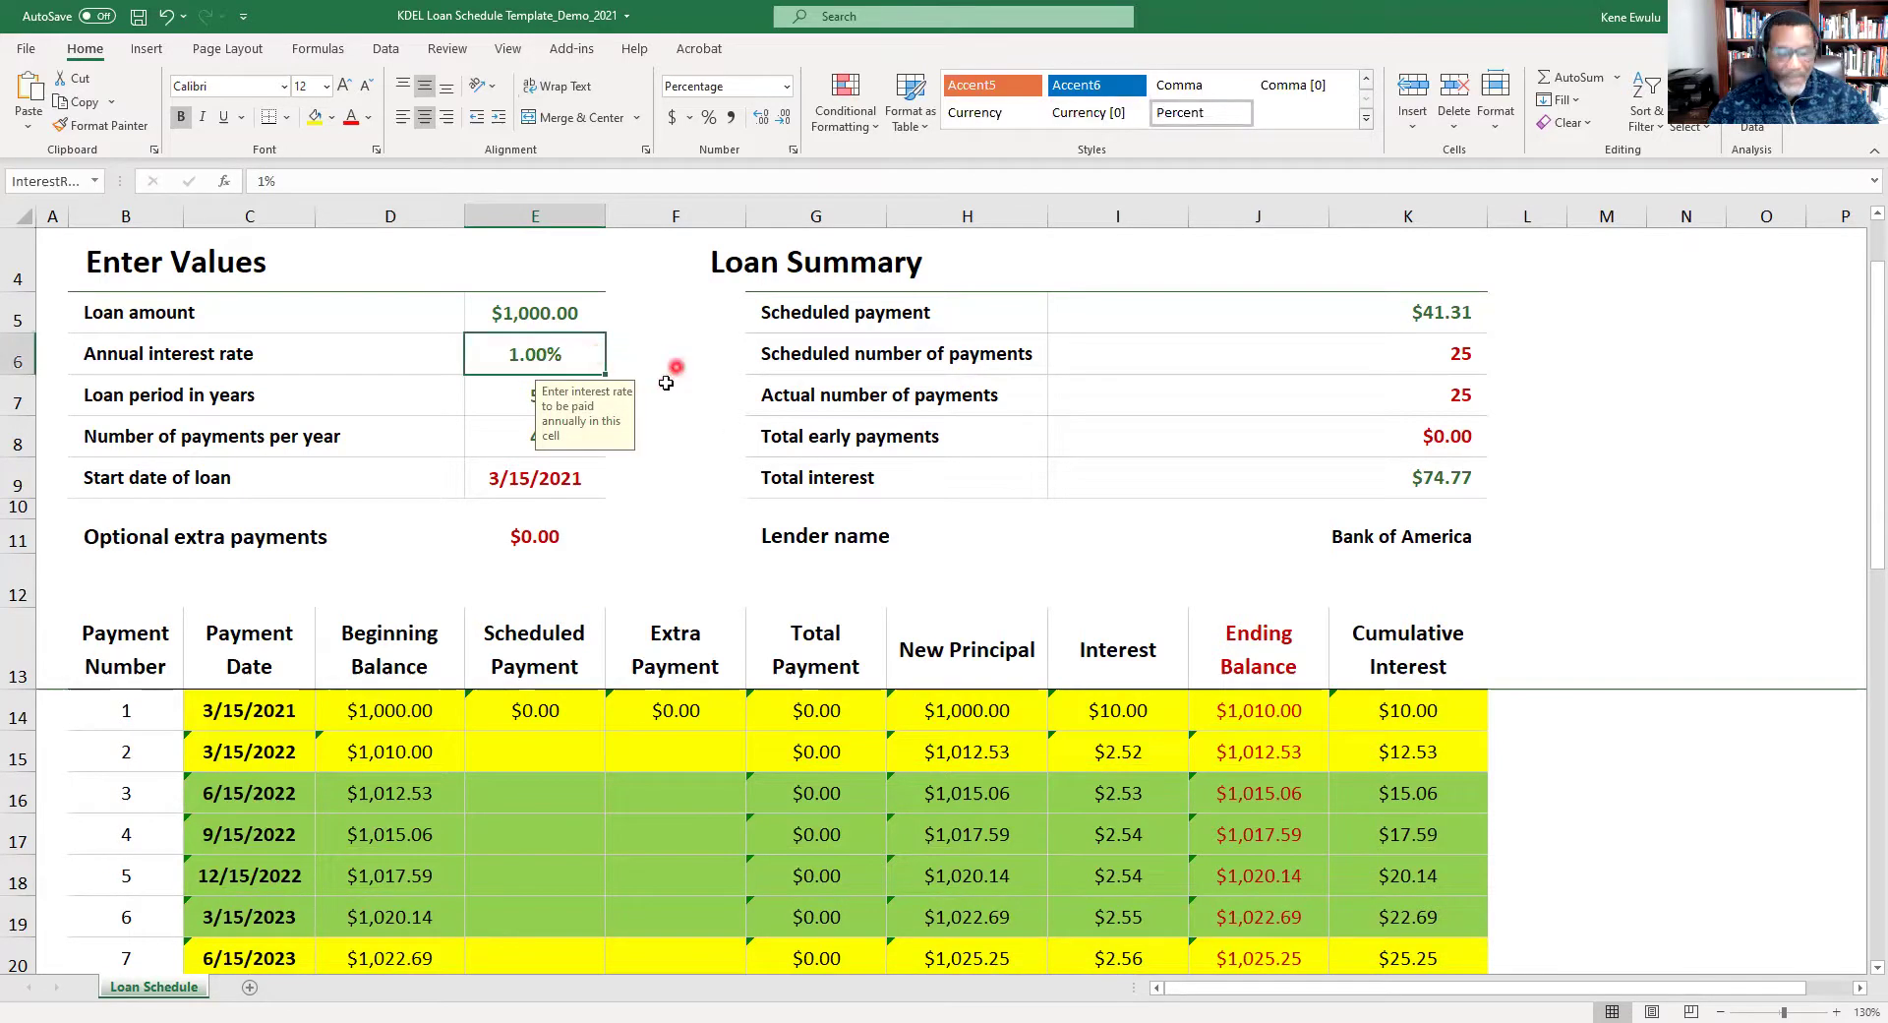
type("5")
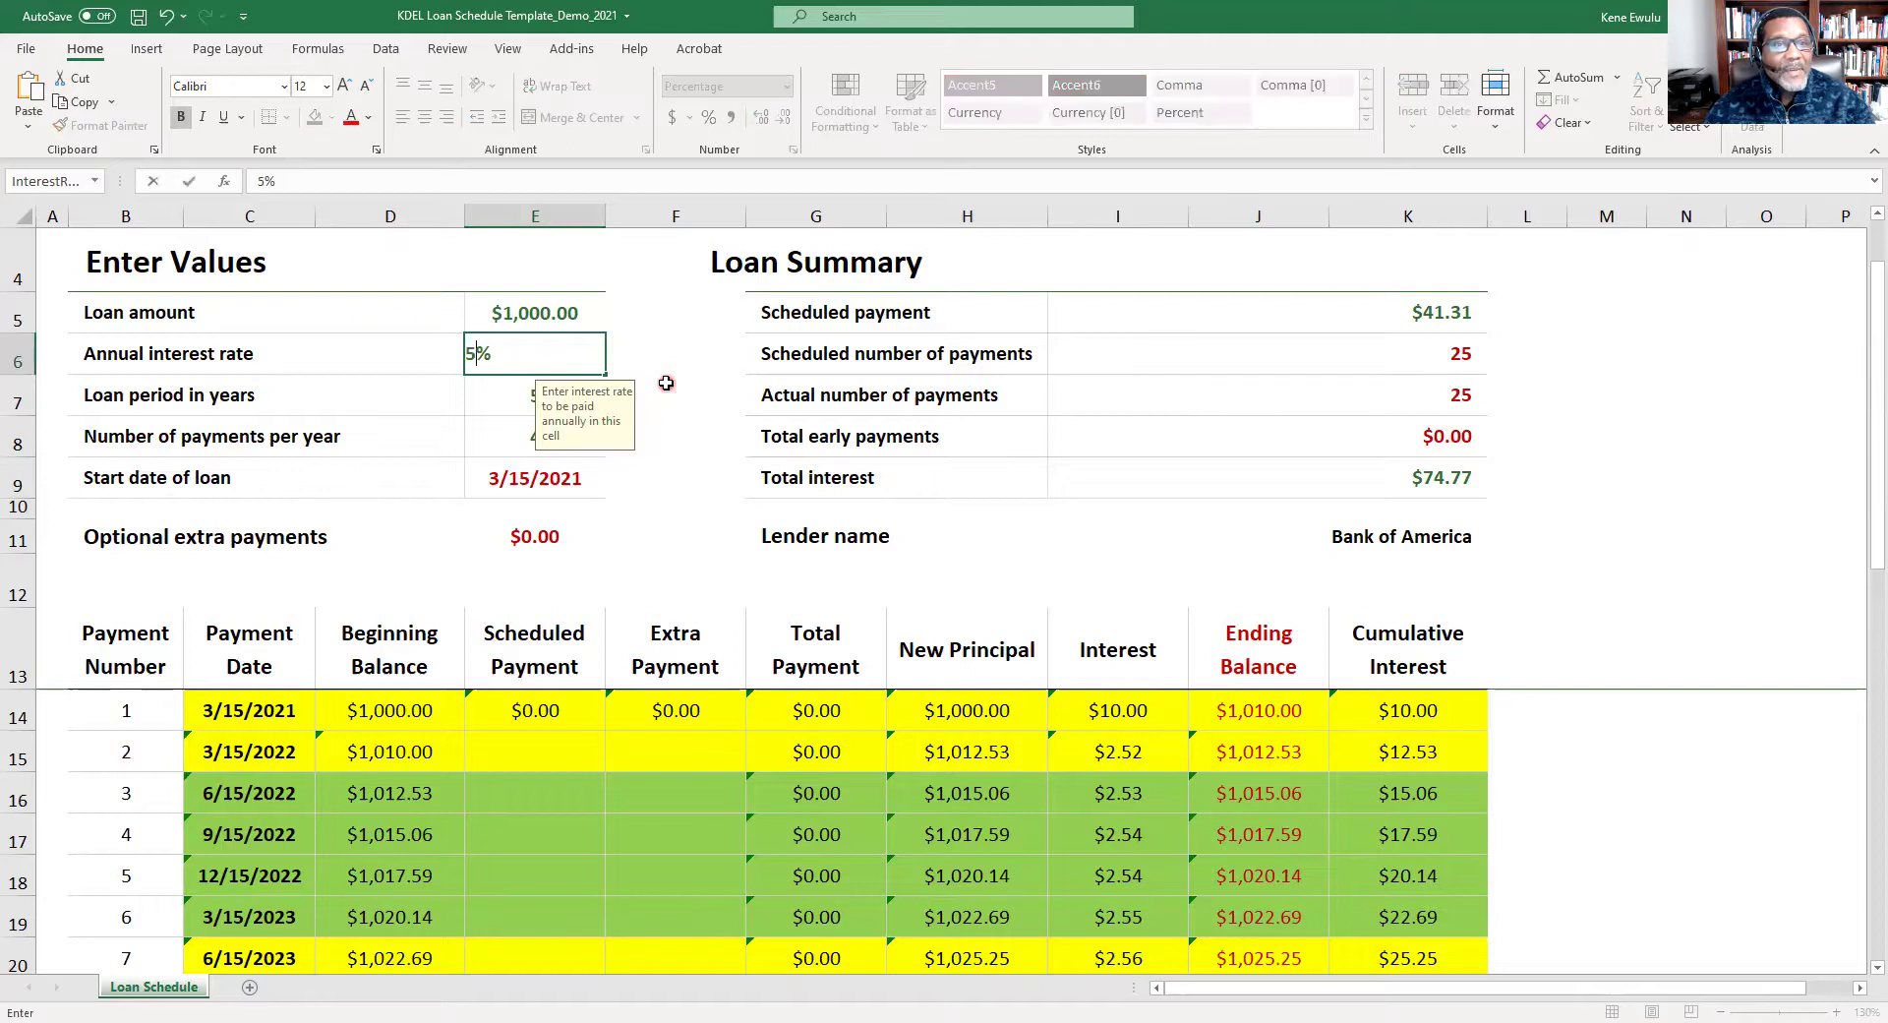
left_click(1256, 270)
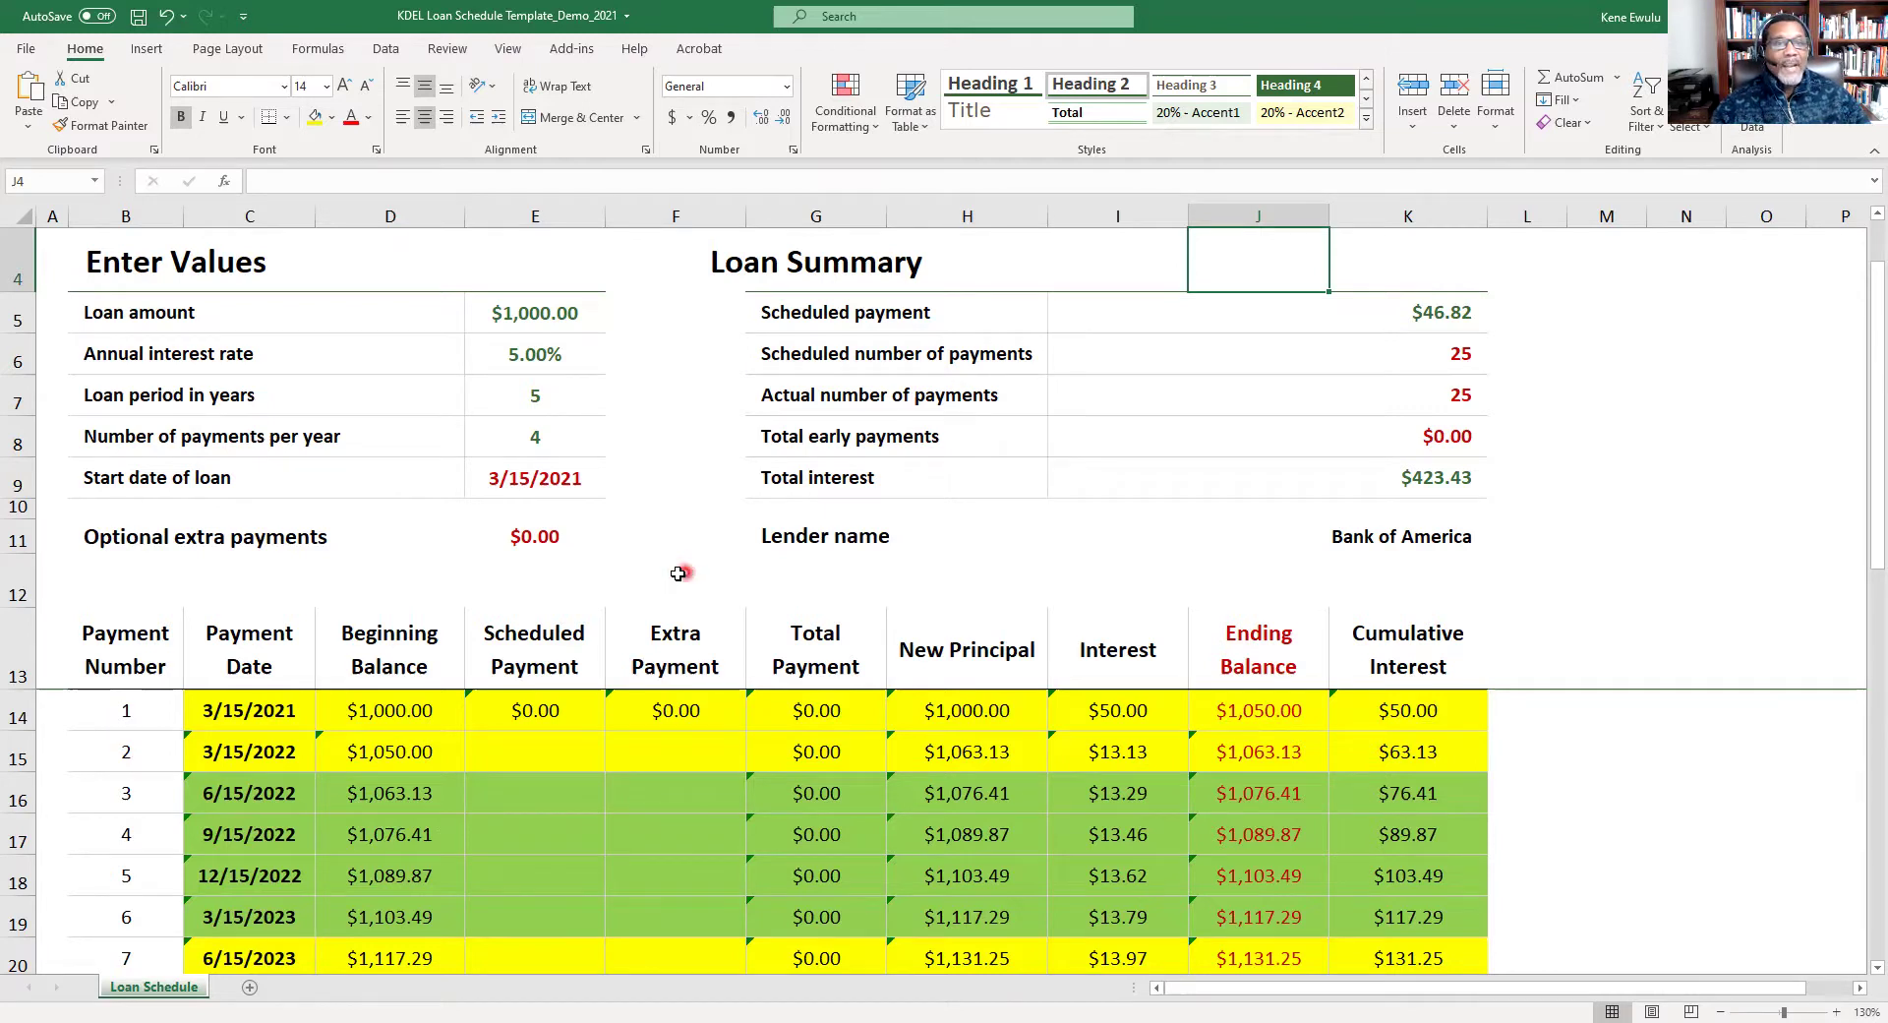
Set the loan amount to 100,000.
left_click(531, 313)
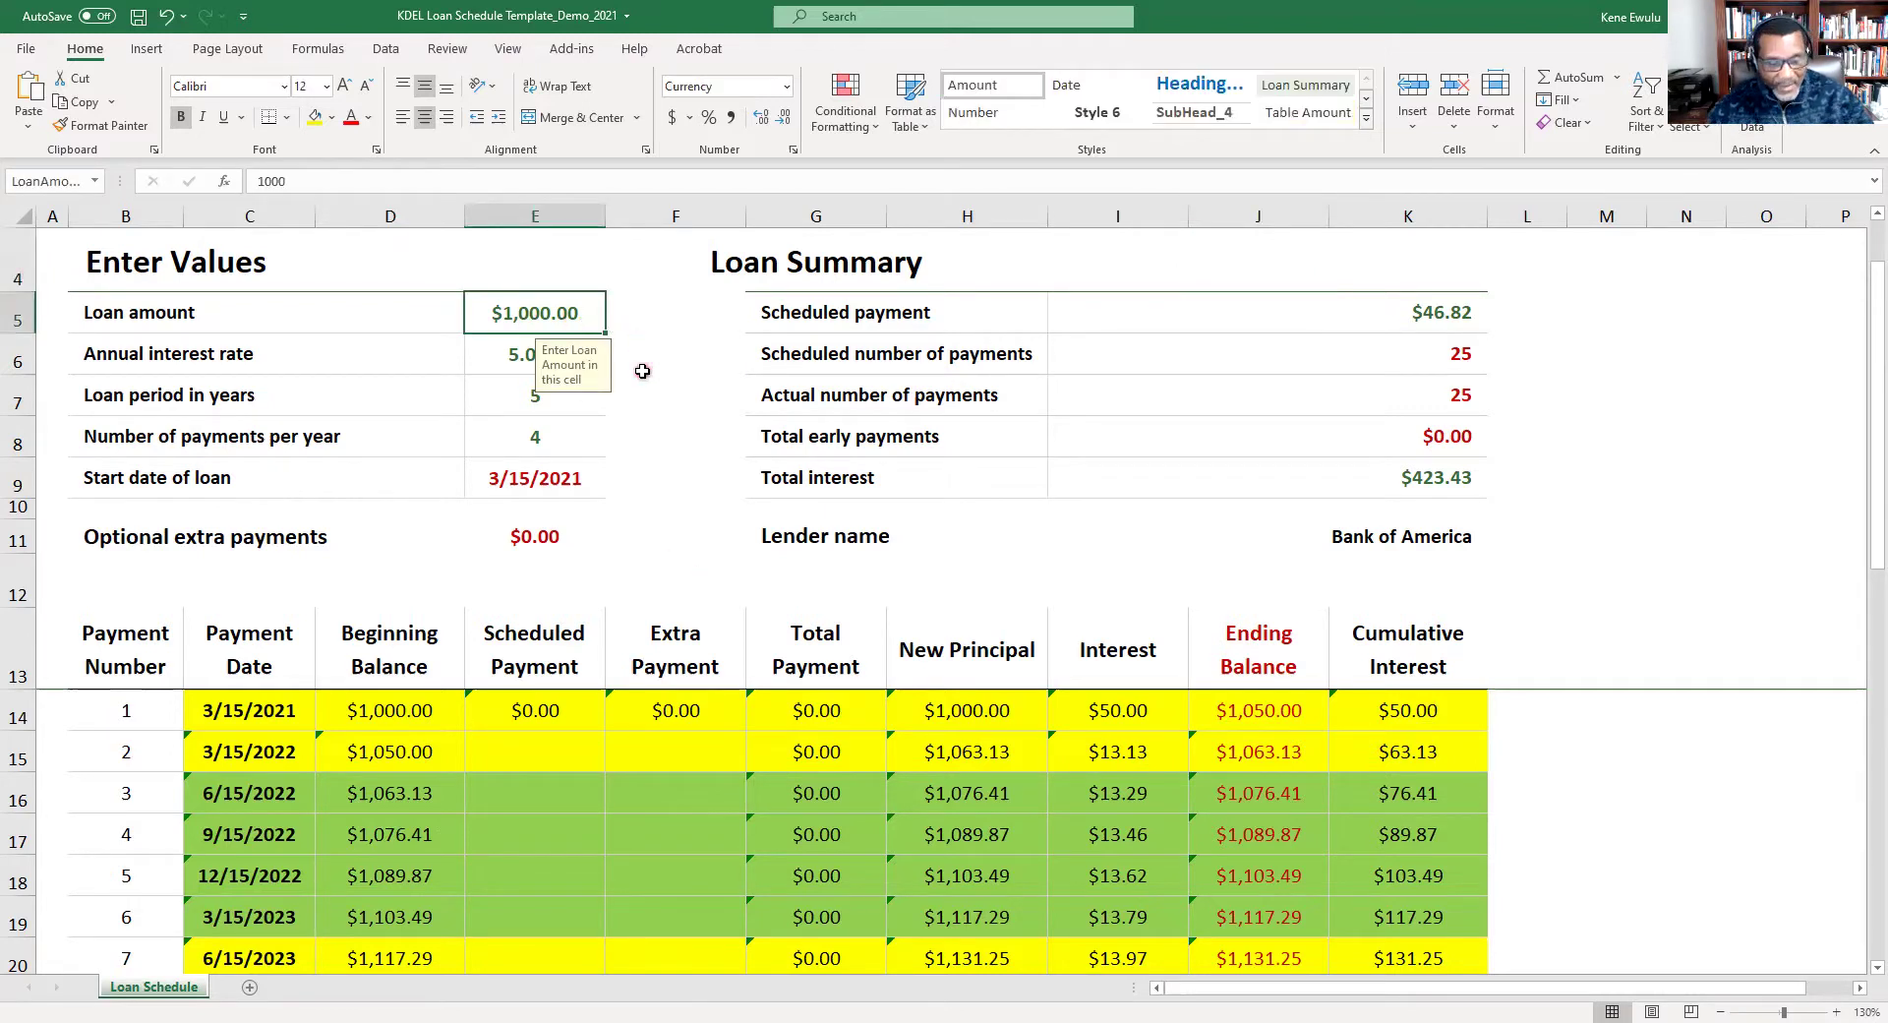
type("100,000")
left_click(1211, 263)
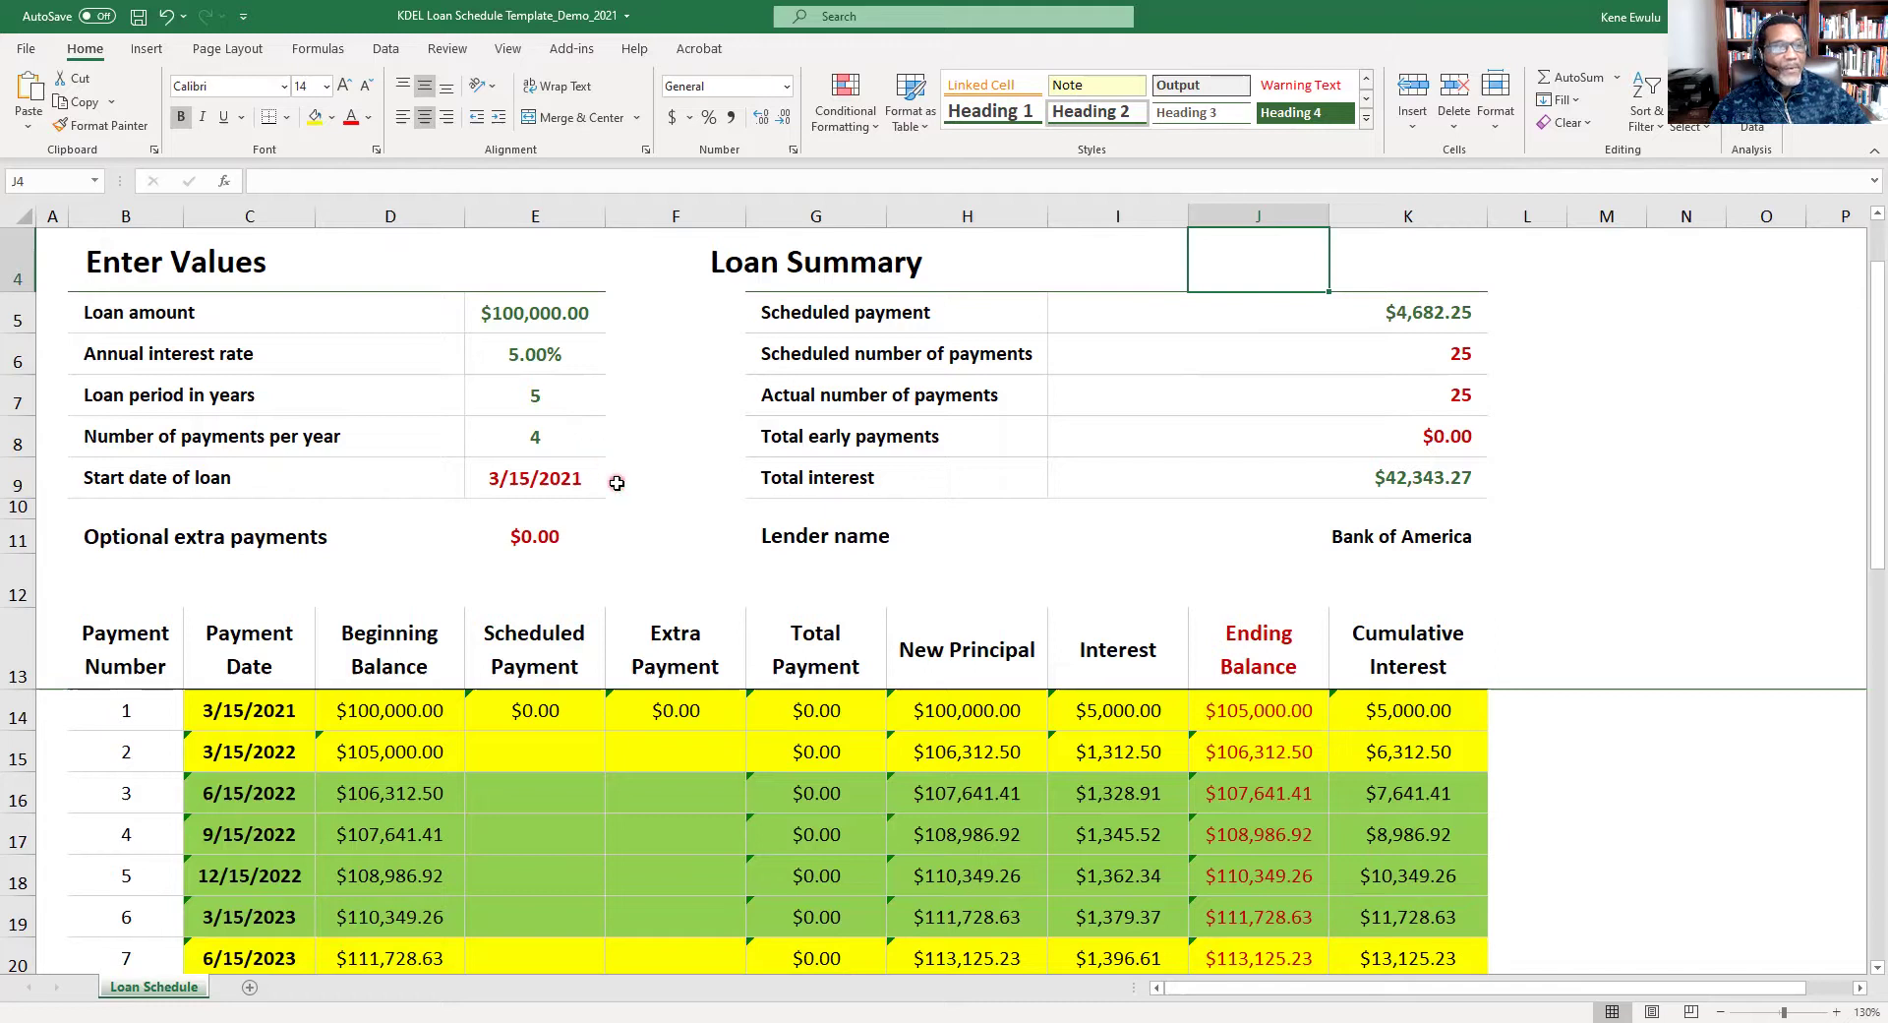
Examine the loan start date and the payment schedule down to its final row, including the Ending Balance and Cumulative Interest columns.
scroll(615, 482, "down", 2)
scroll(558, 439, "up", 2)
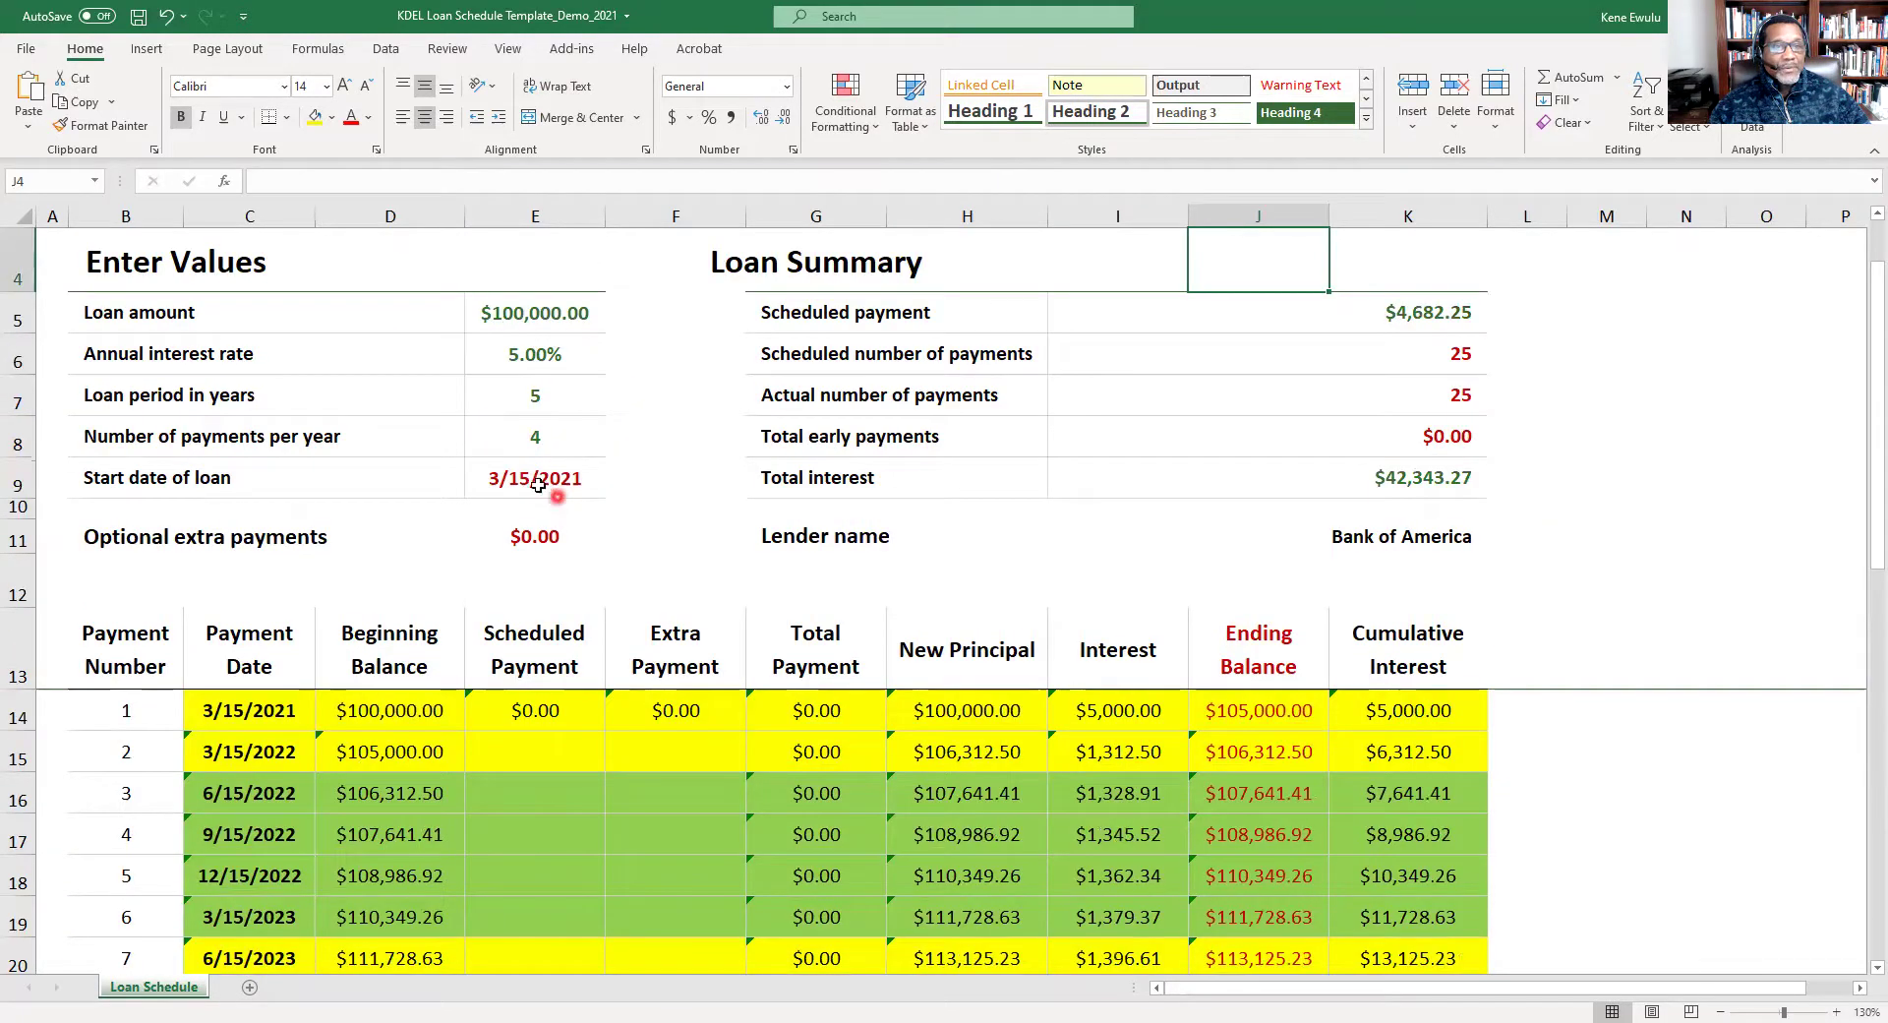
left_click(587, 491)
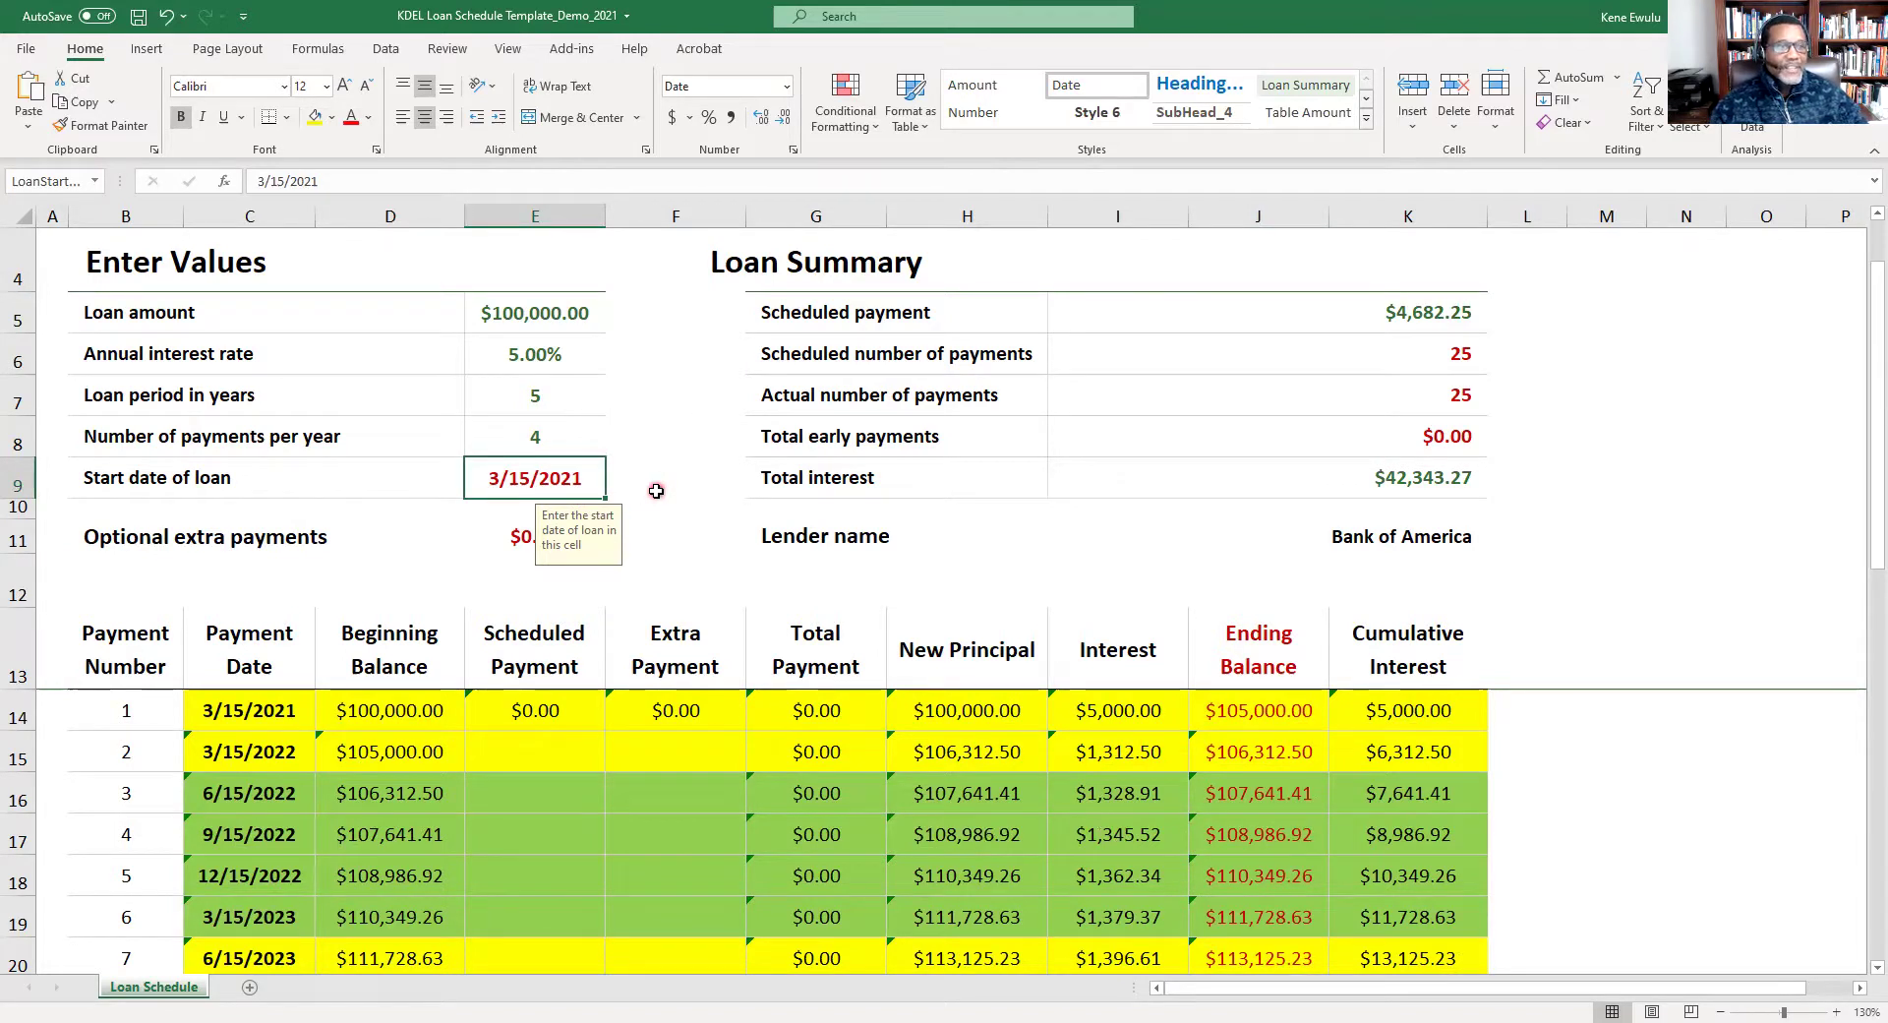
left_click(1662, 545)
scroll(628, 597, "down", 4)
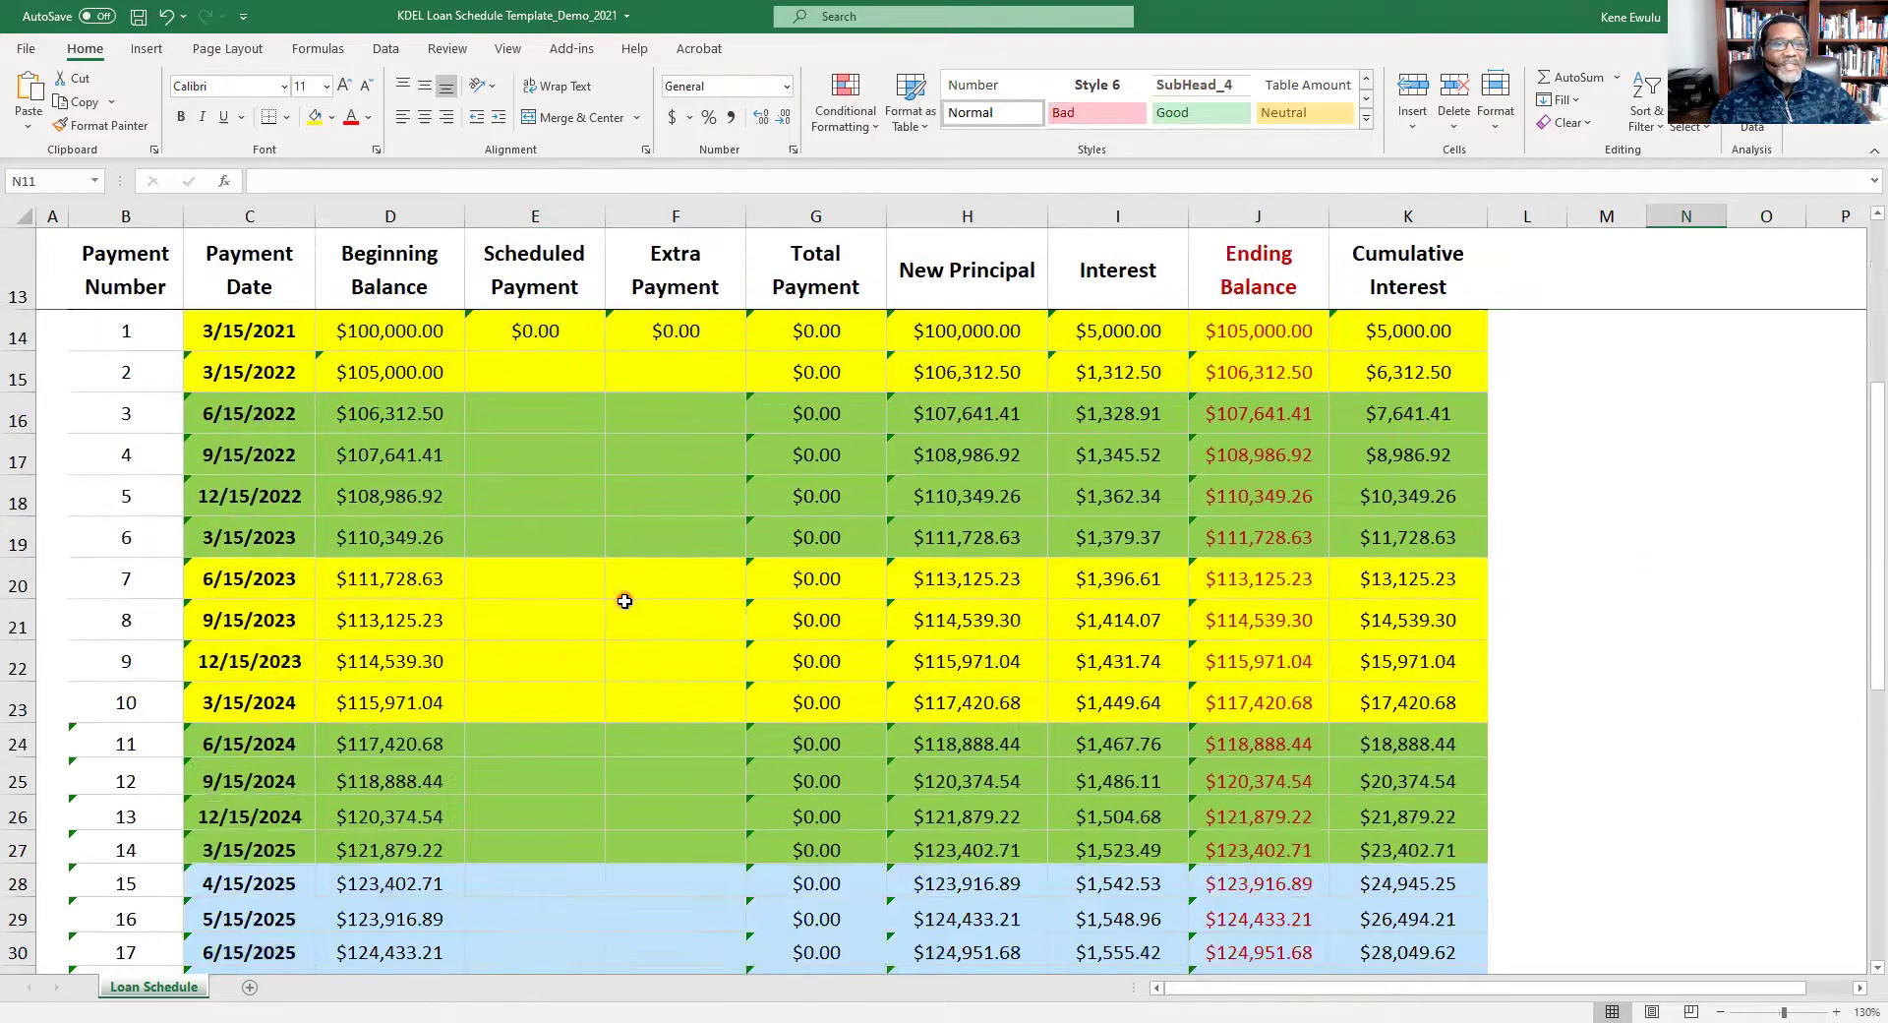
scroll(636, 709, "up", 4)
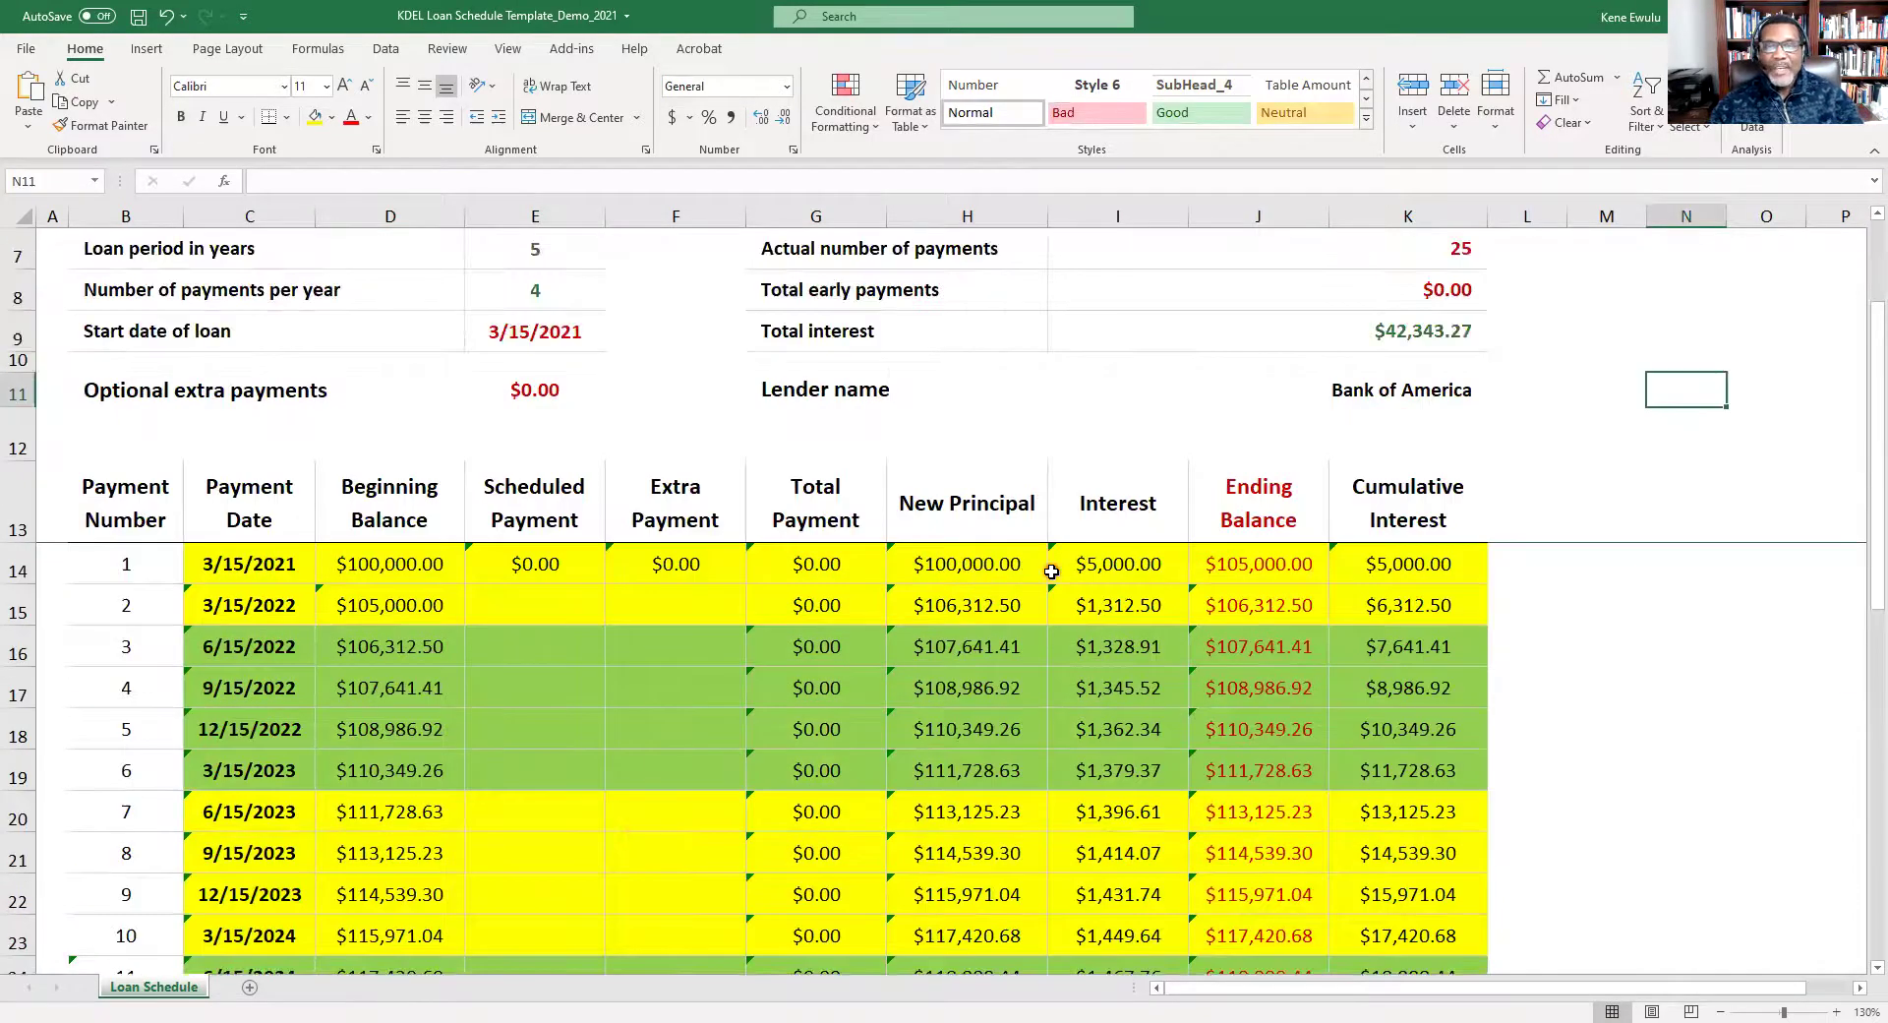
scroll(1048, 601, "down", 6)
scroll(1047, 601, "down", 2)
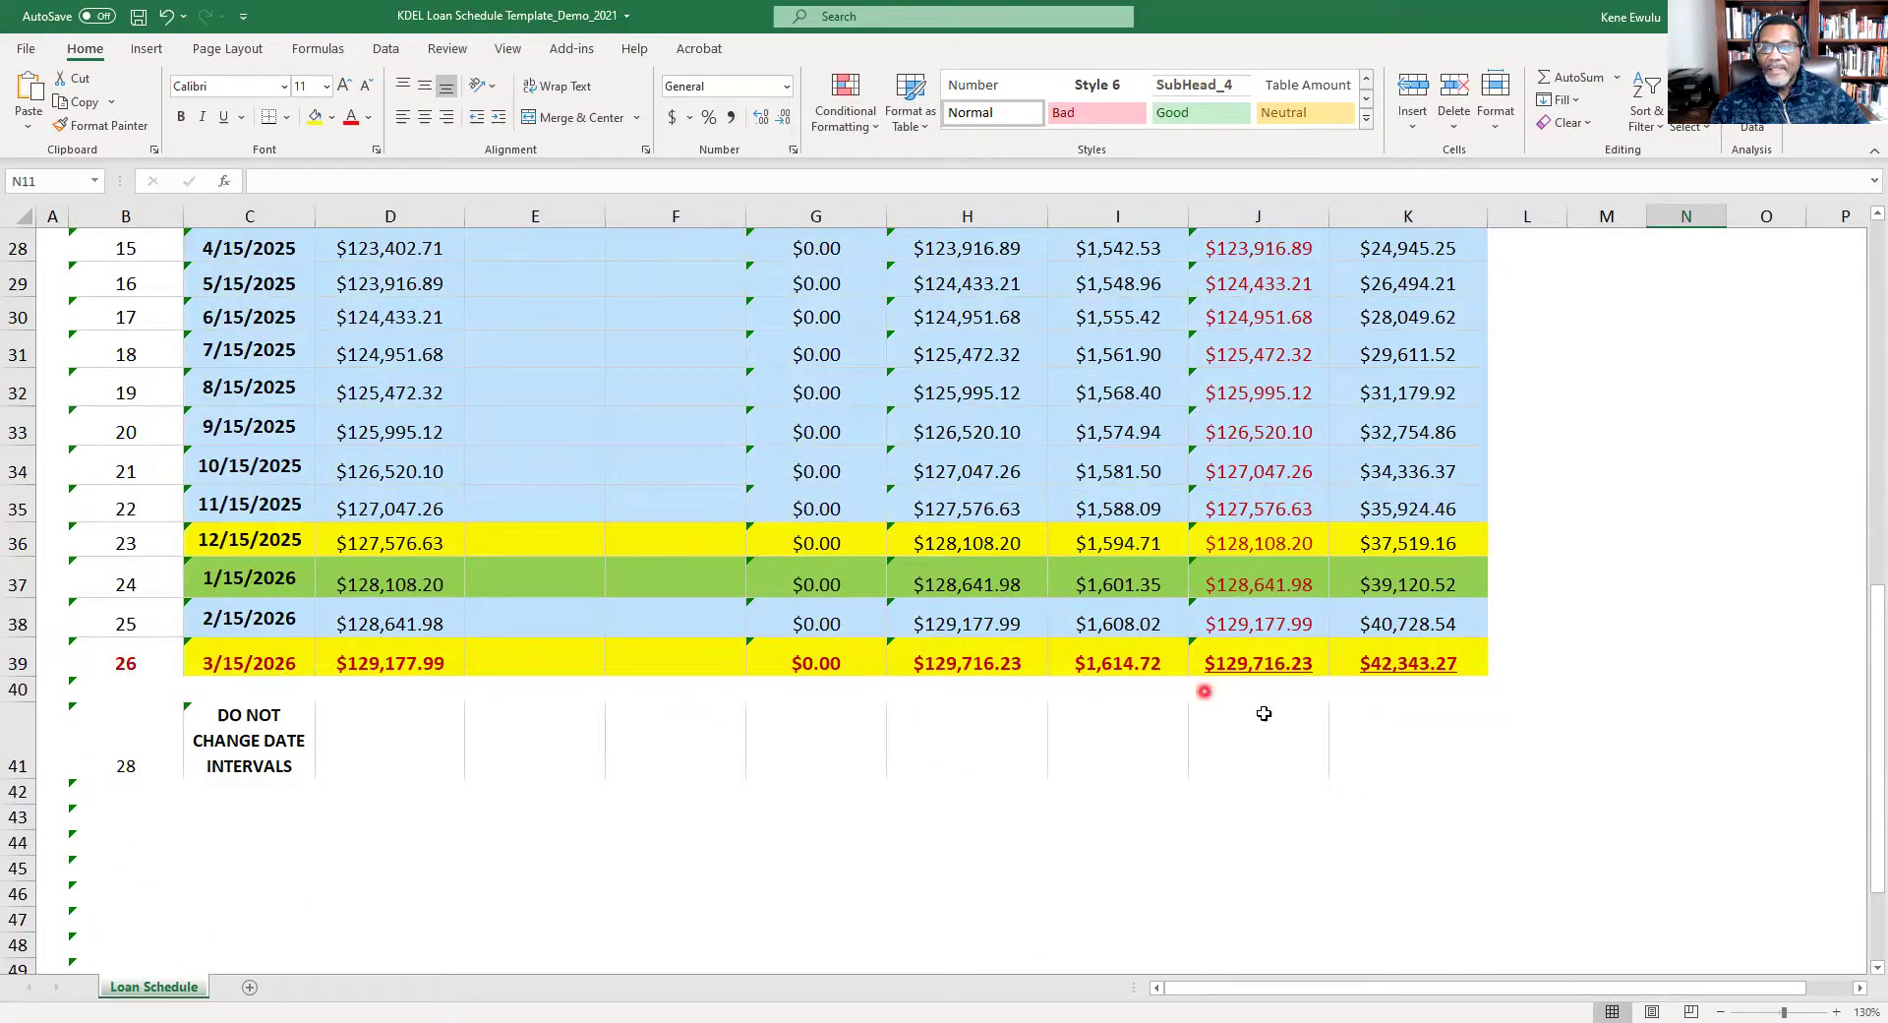
scroll(1249, 708, "up", 1)
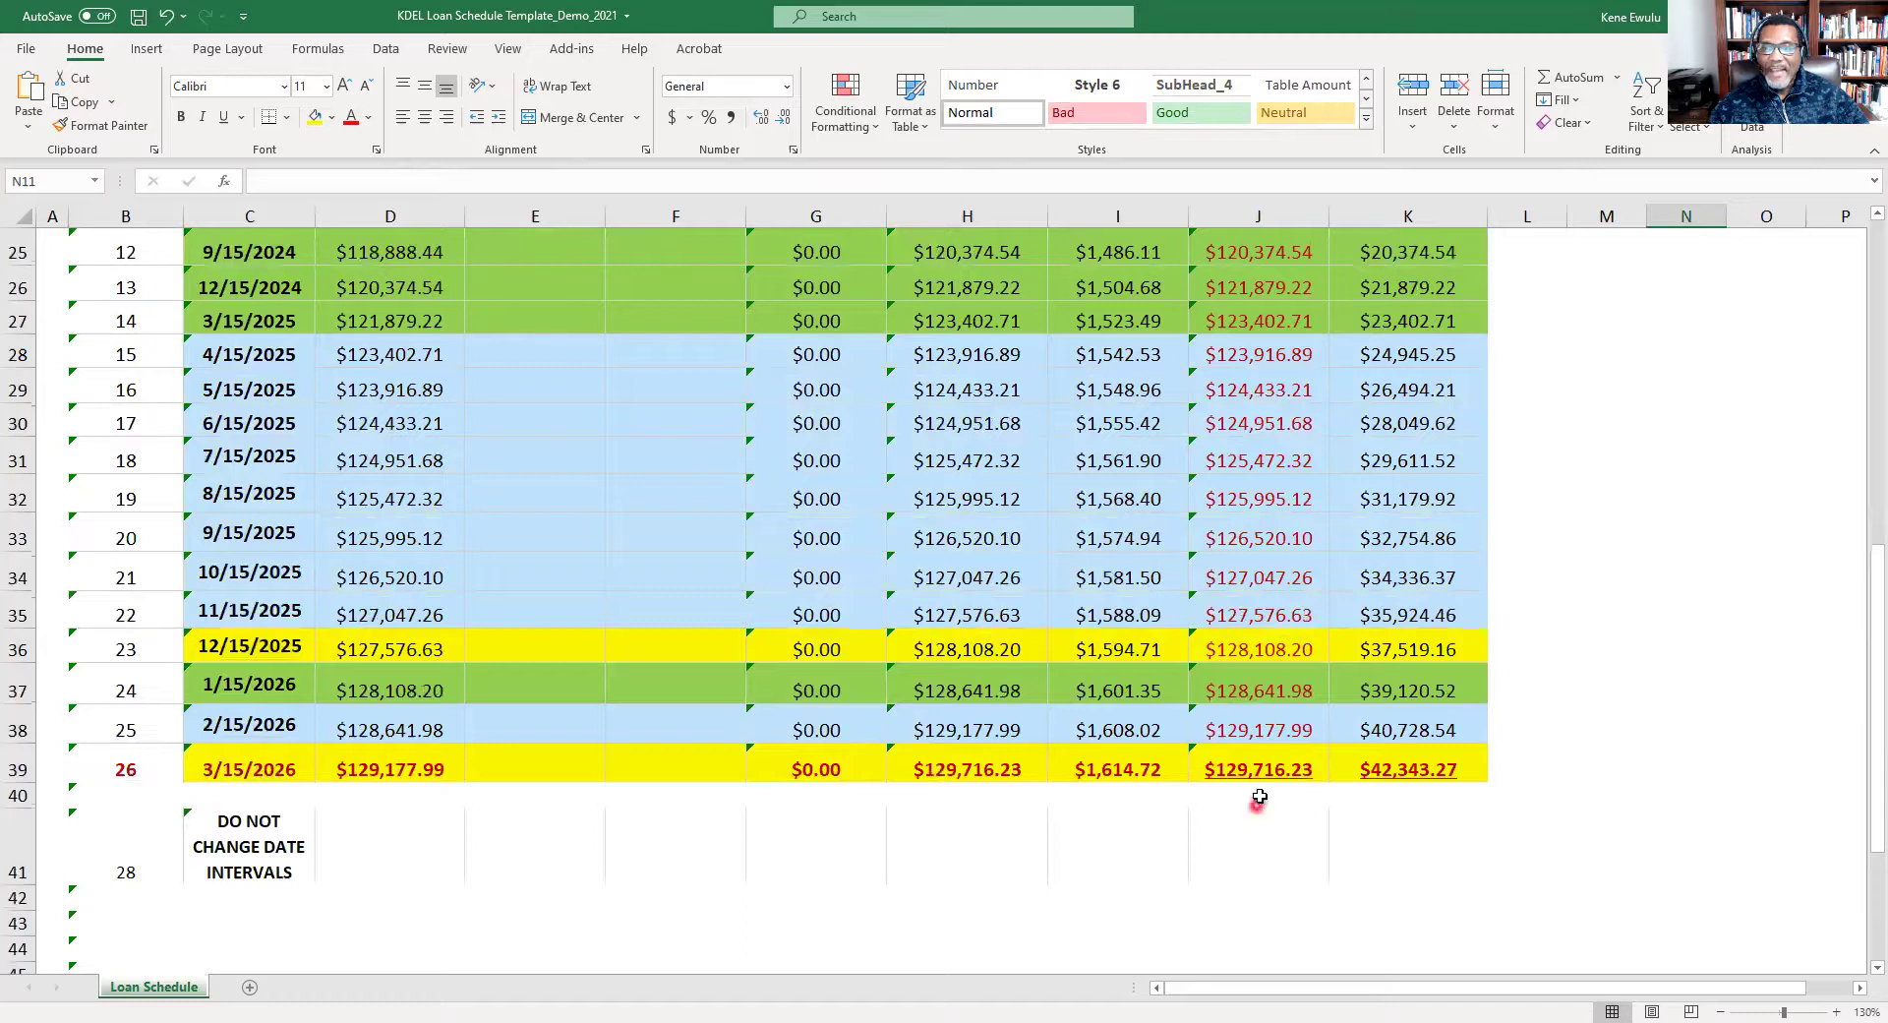
scroll(1261, 789, "up", 8)
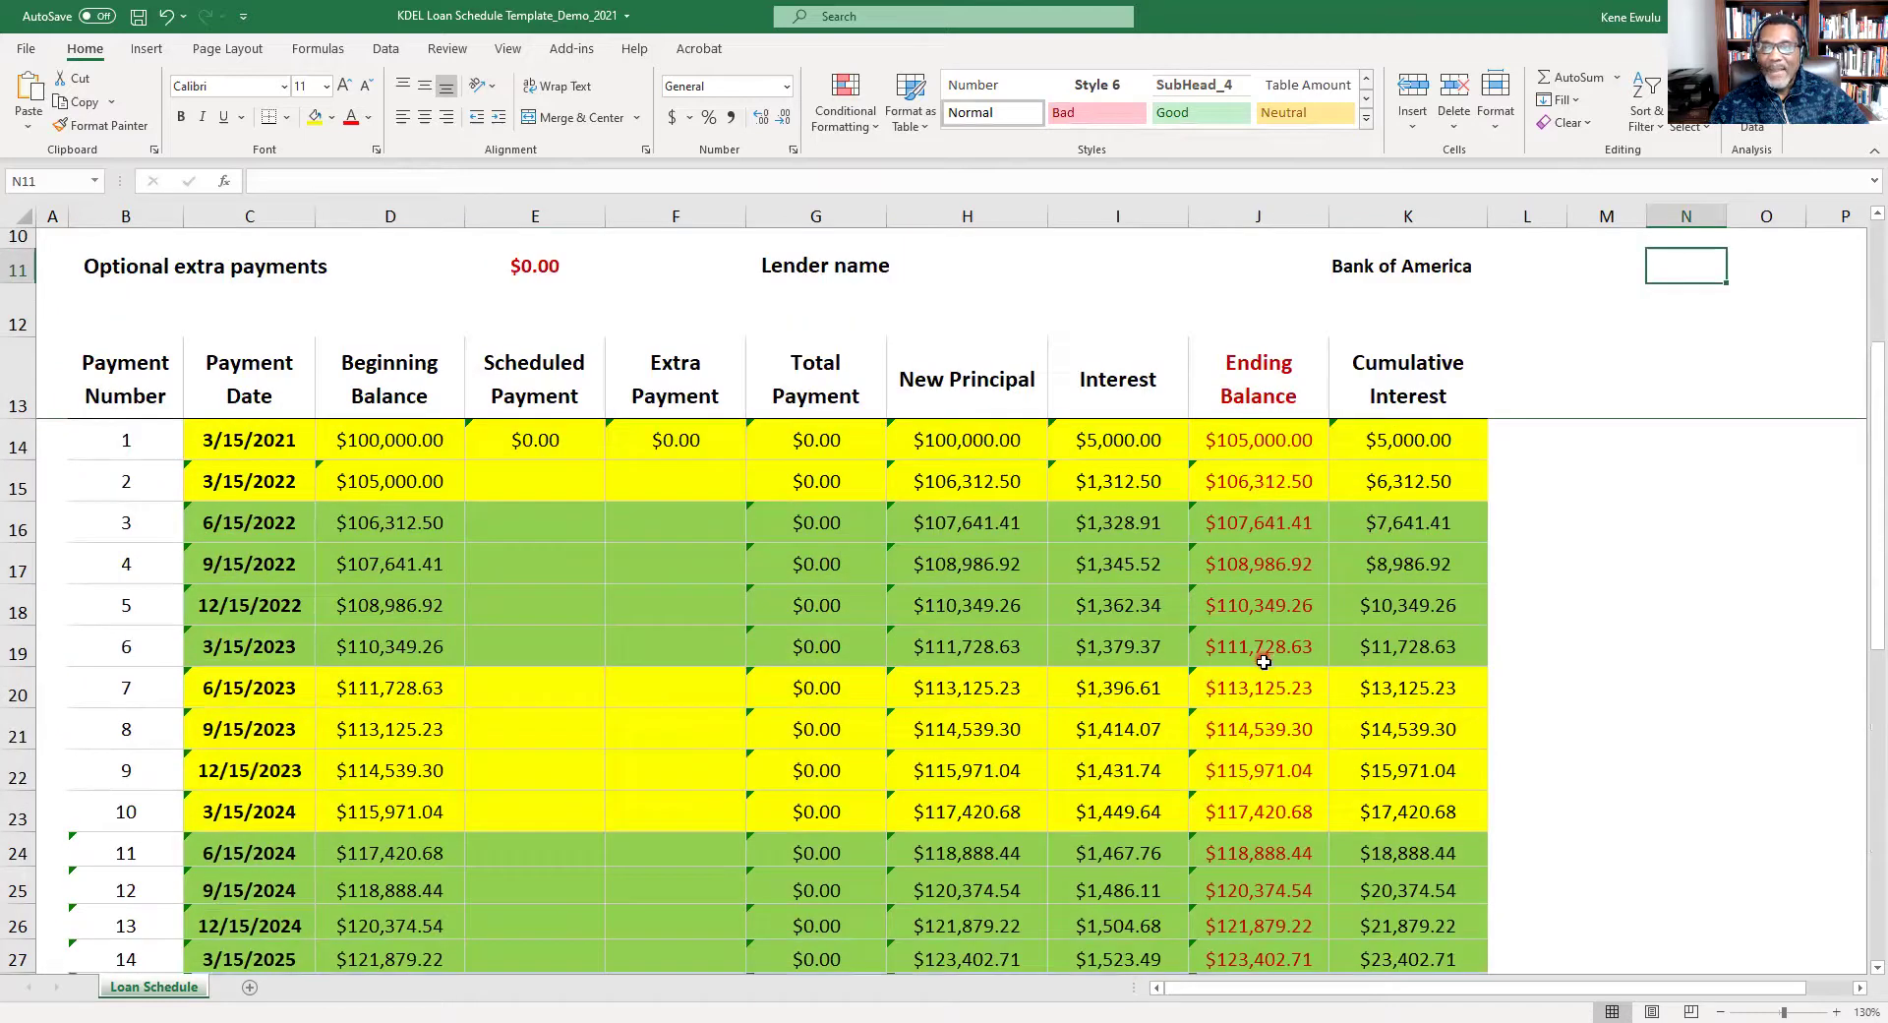
scroll(1263, 661, "down", 7)
scroll(1268, 680, "down", 1)
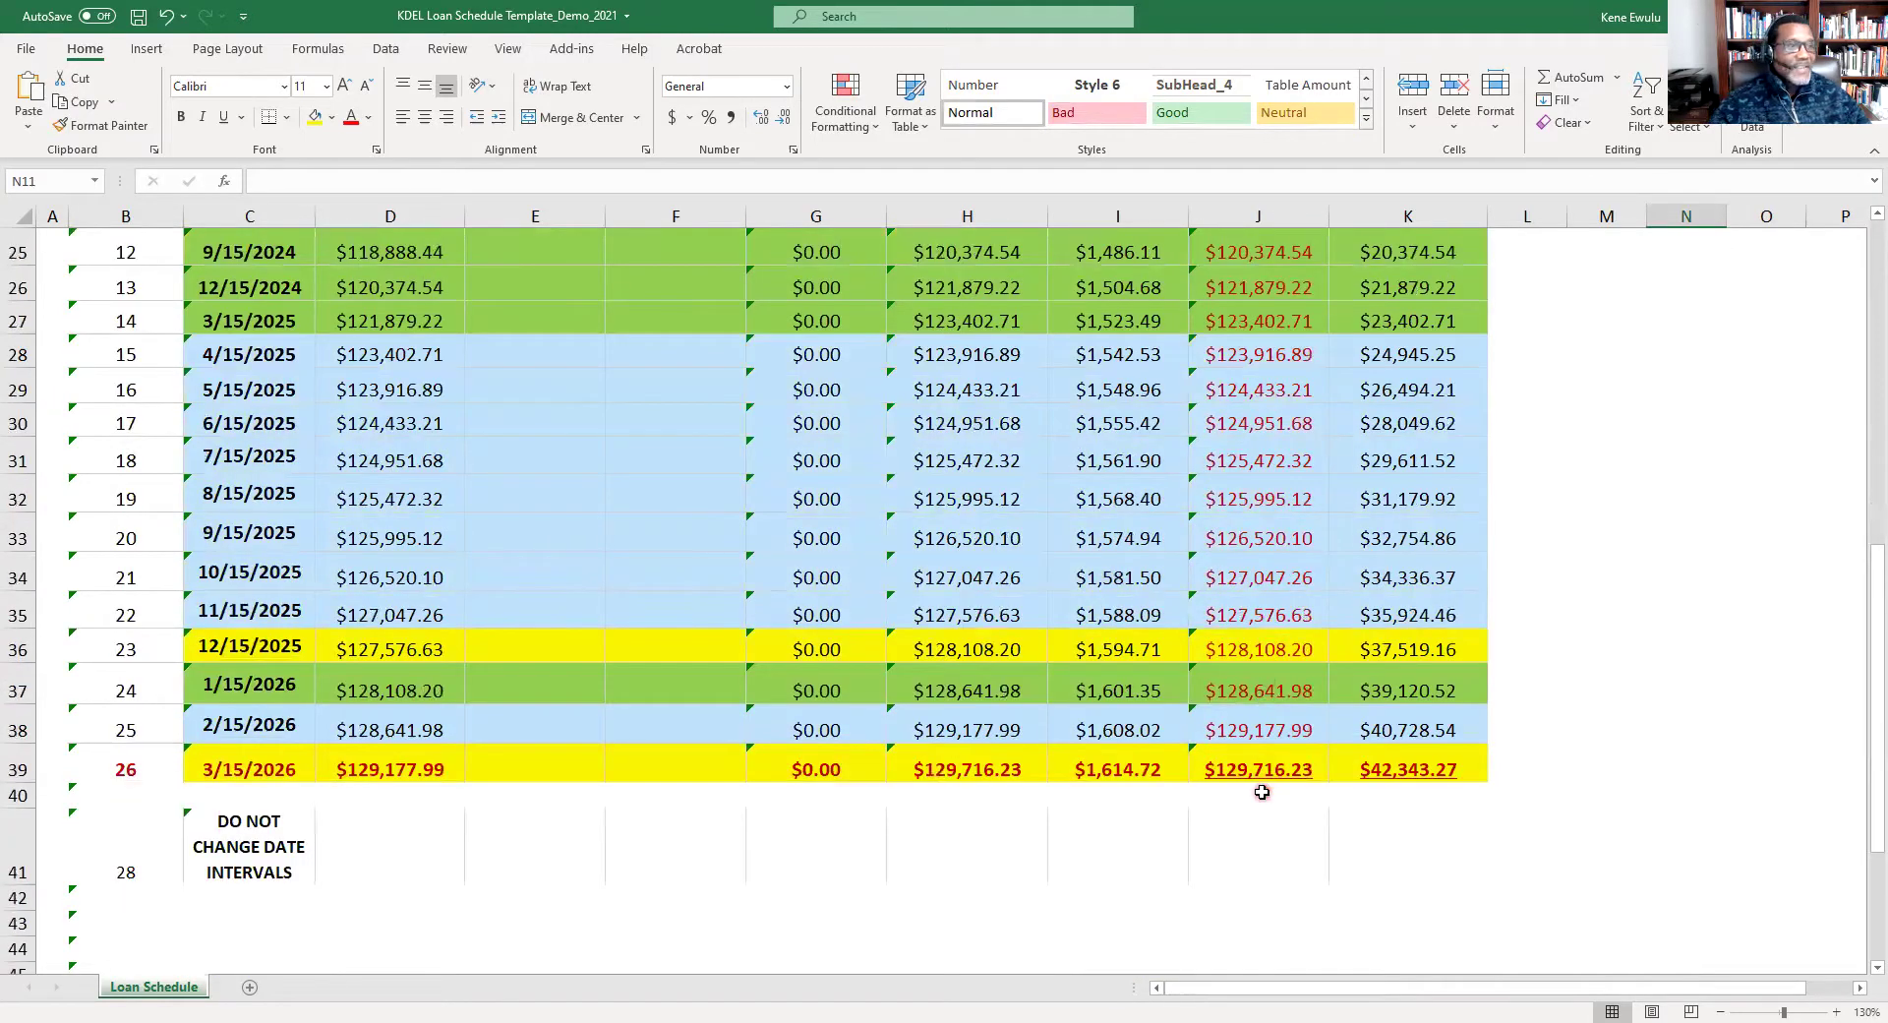
scroll(1263, 789, "up", 6)
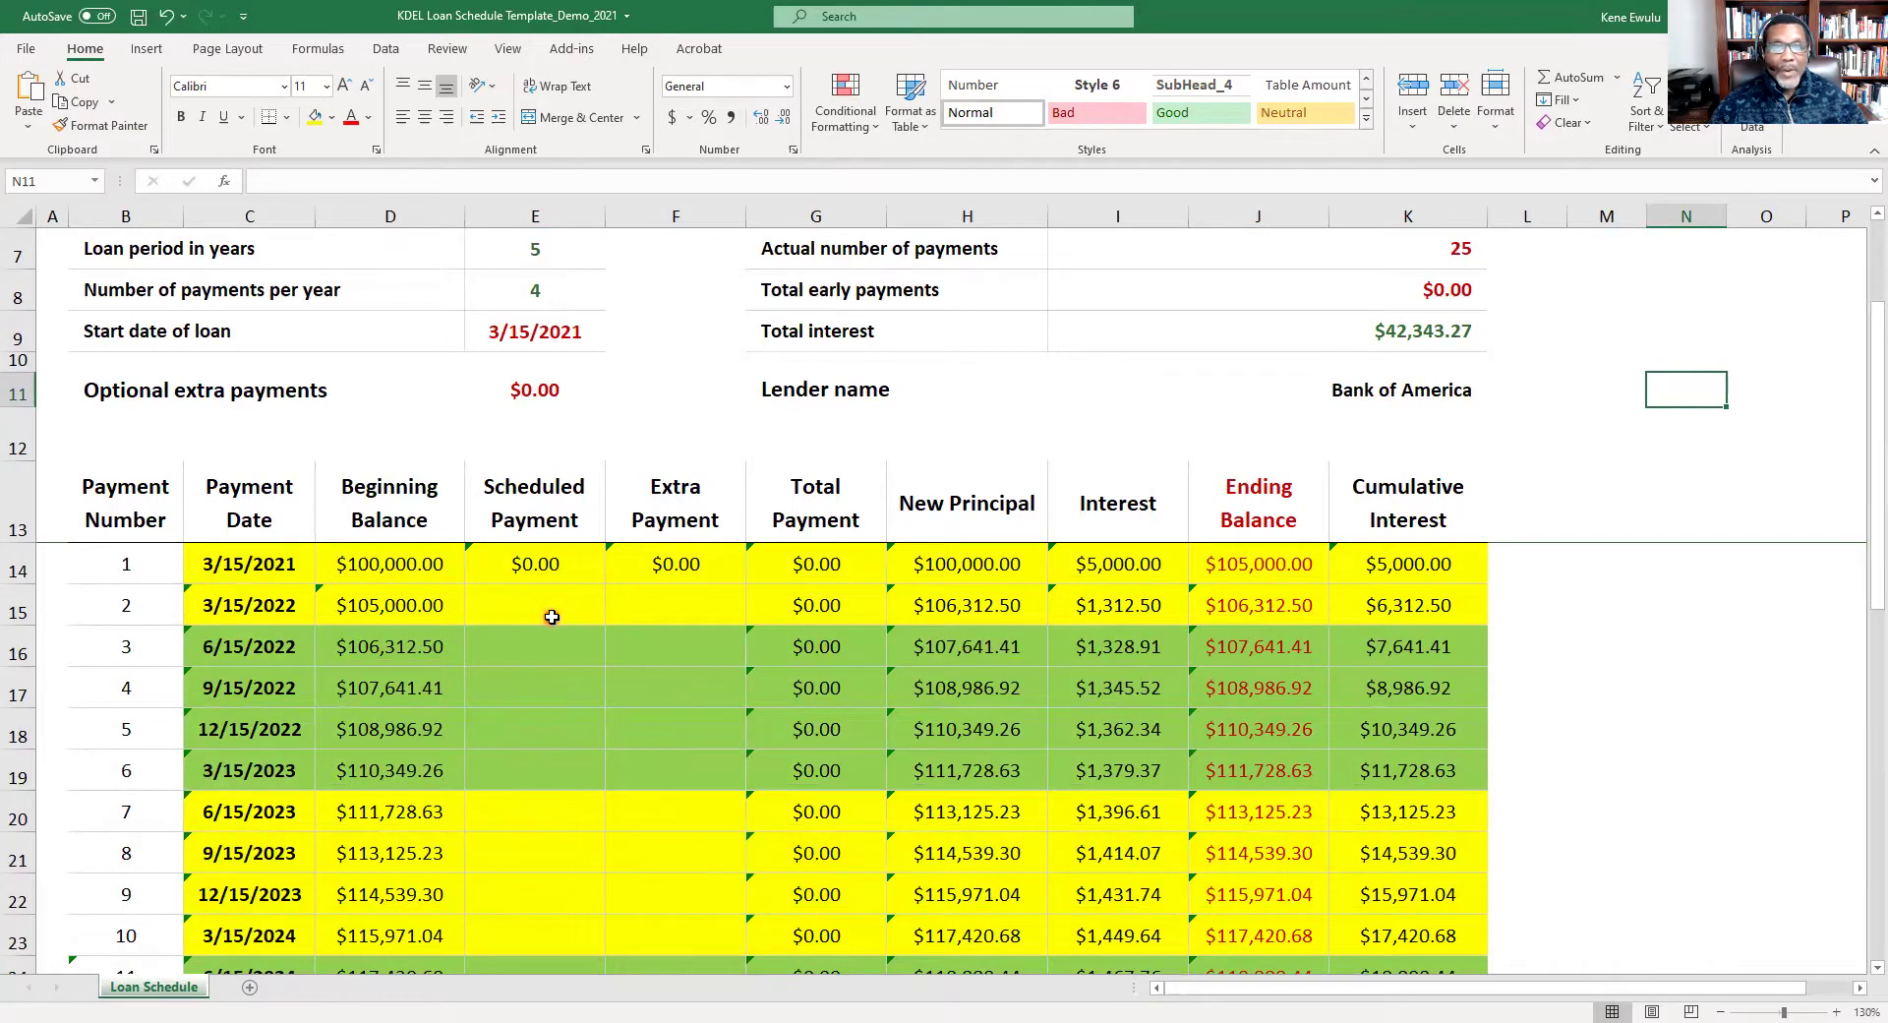
scroll(552, 616, "down", 5)
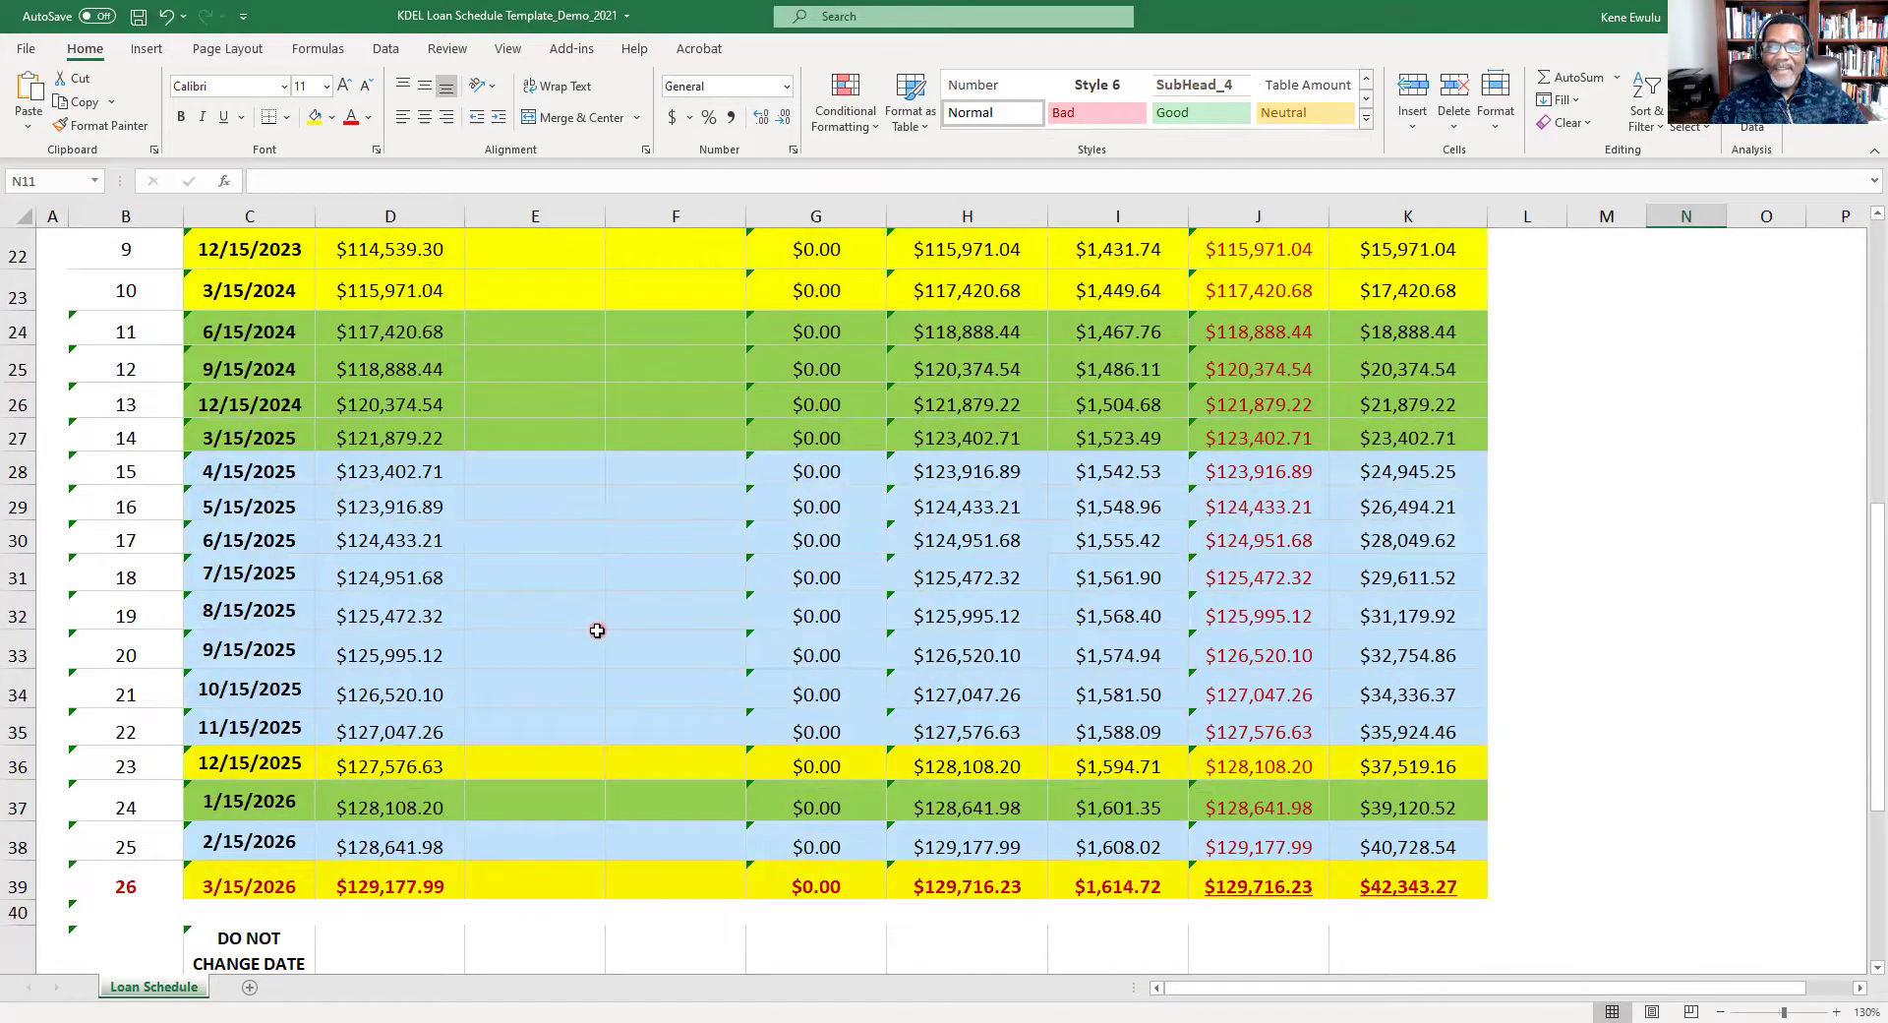
scroll(597, 634, "up", 7)
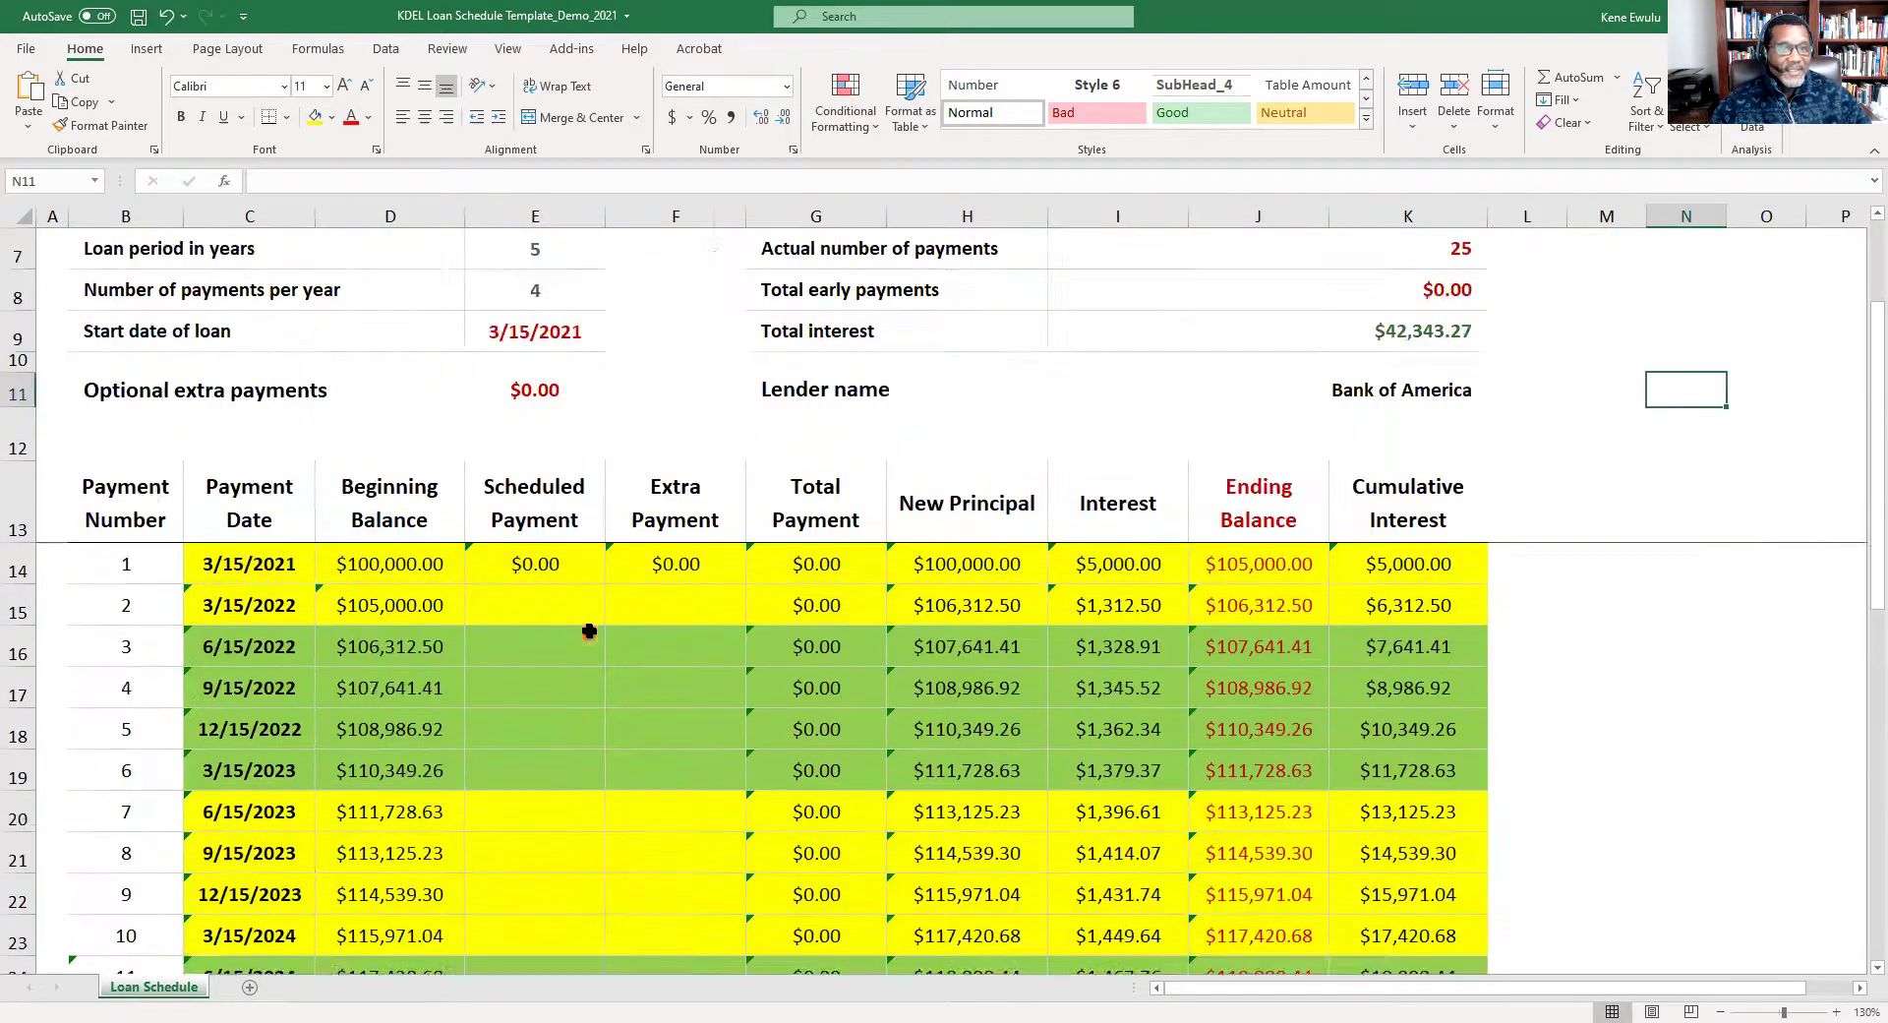
Enter 6000 as the Scheduled Payment for payment number 2, dated 3/15/2022.
scroll(597, 646, "down", 3)
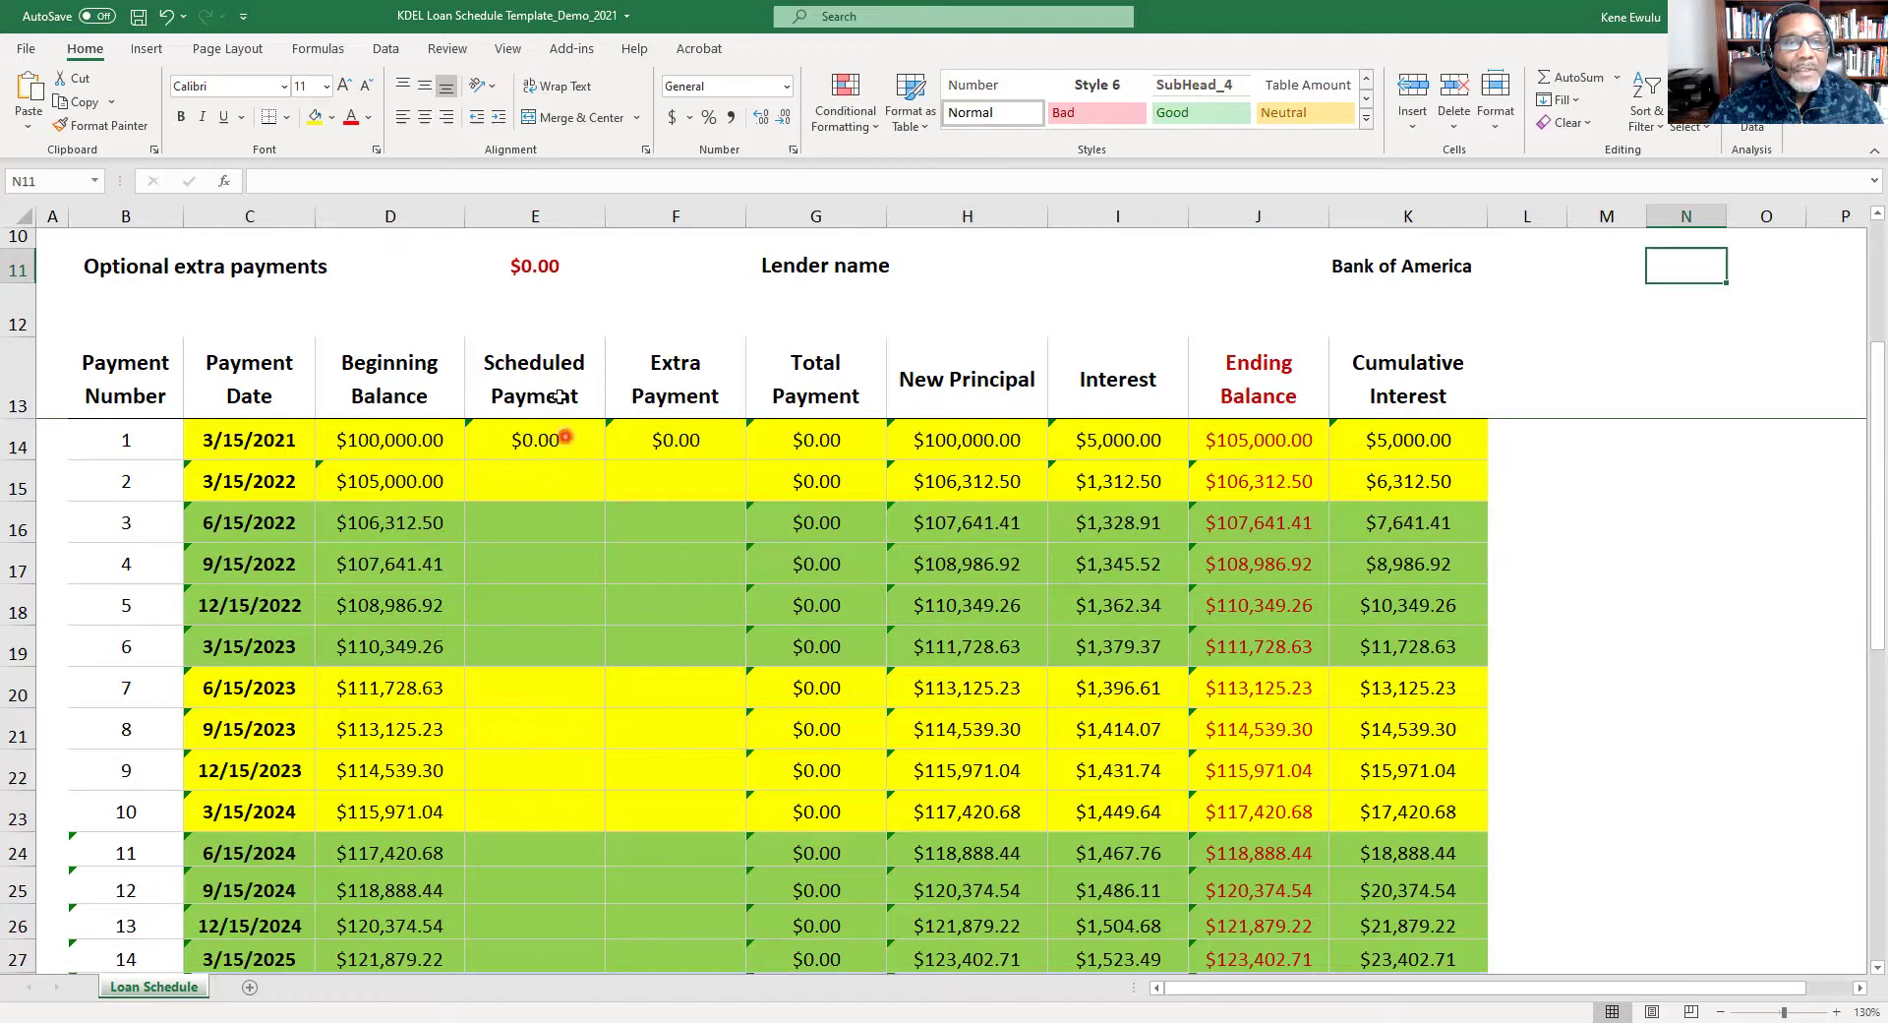
left_click(534, 478)
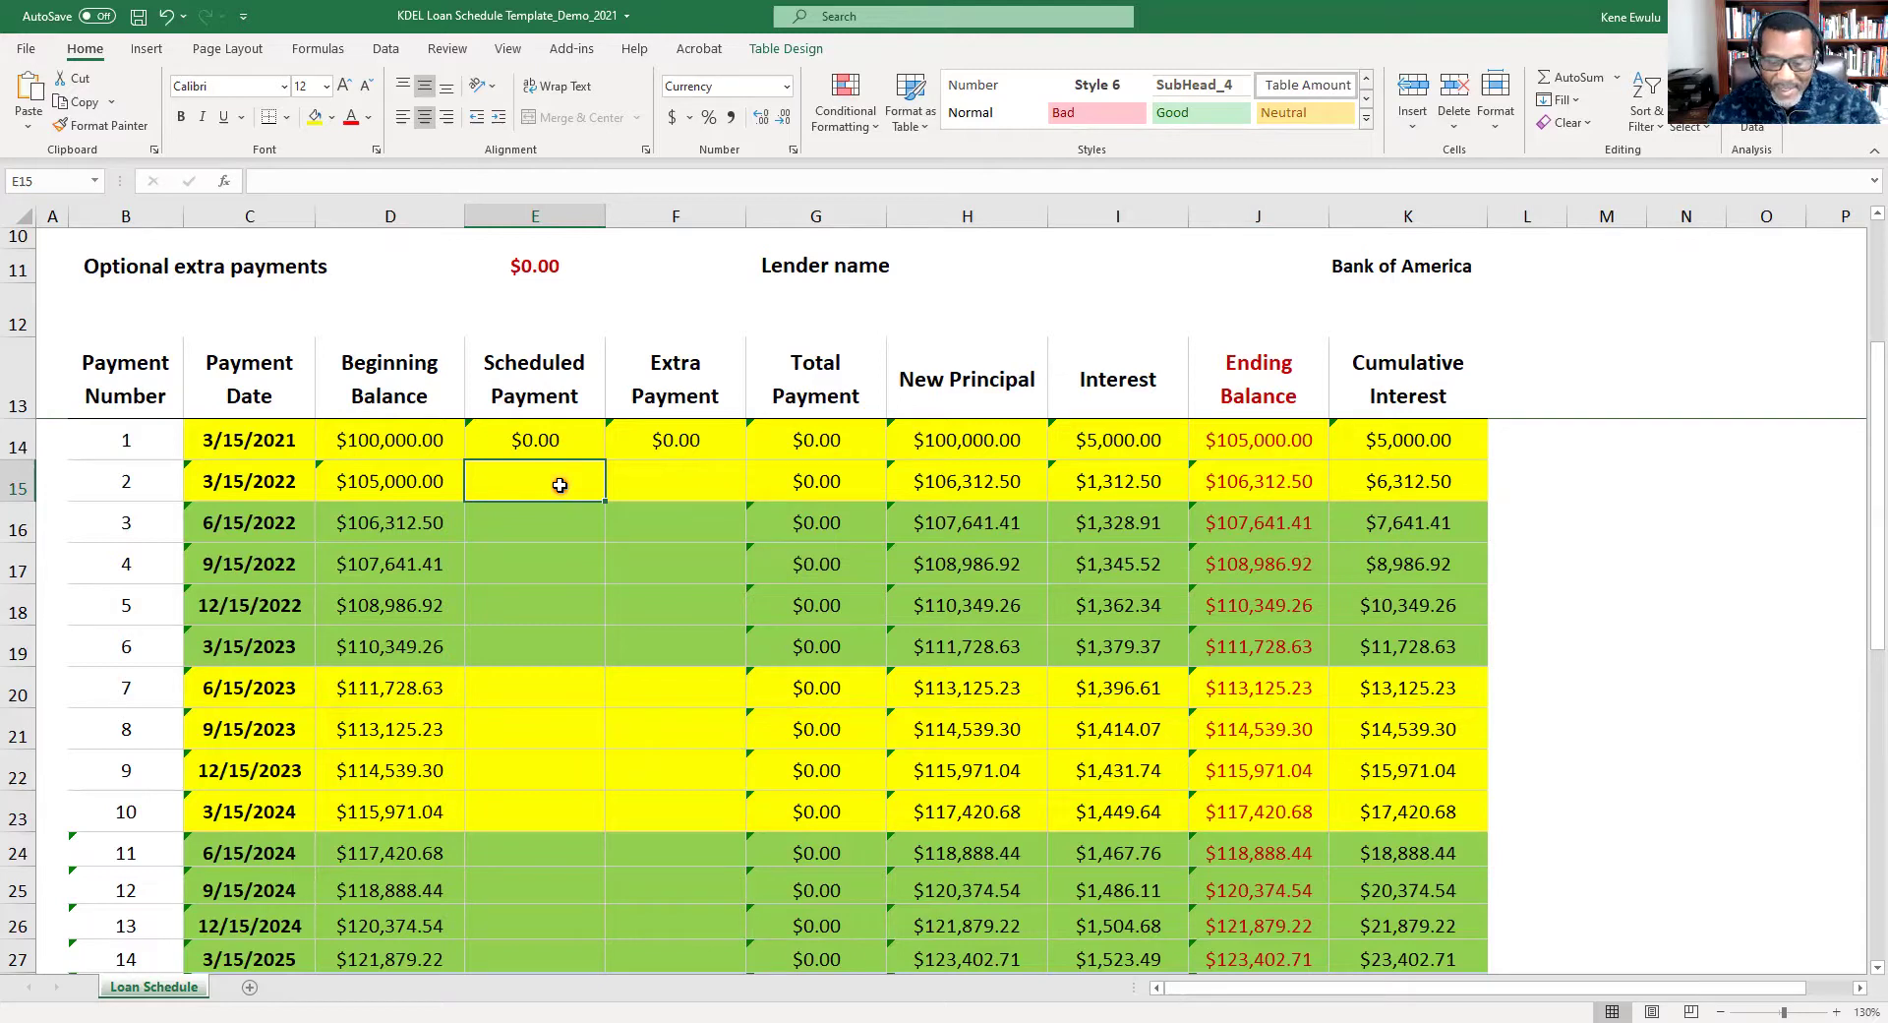
left_click(560, 485)
type("6,0")
type("000")
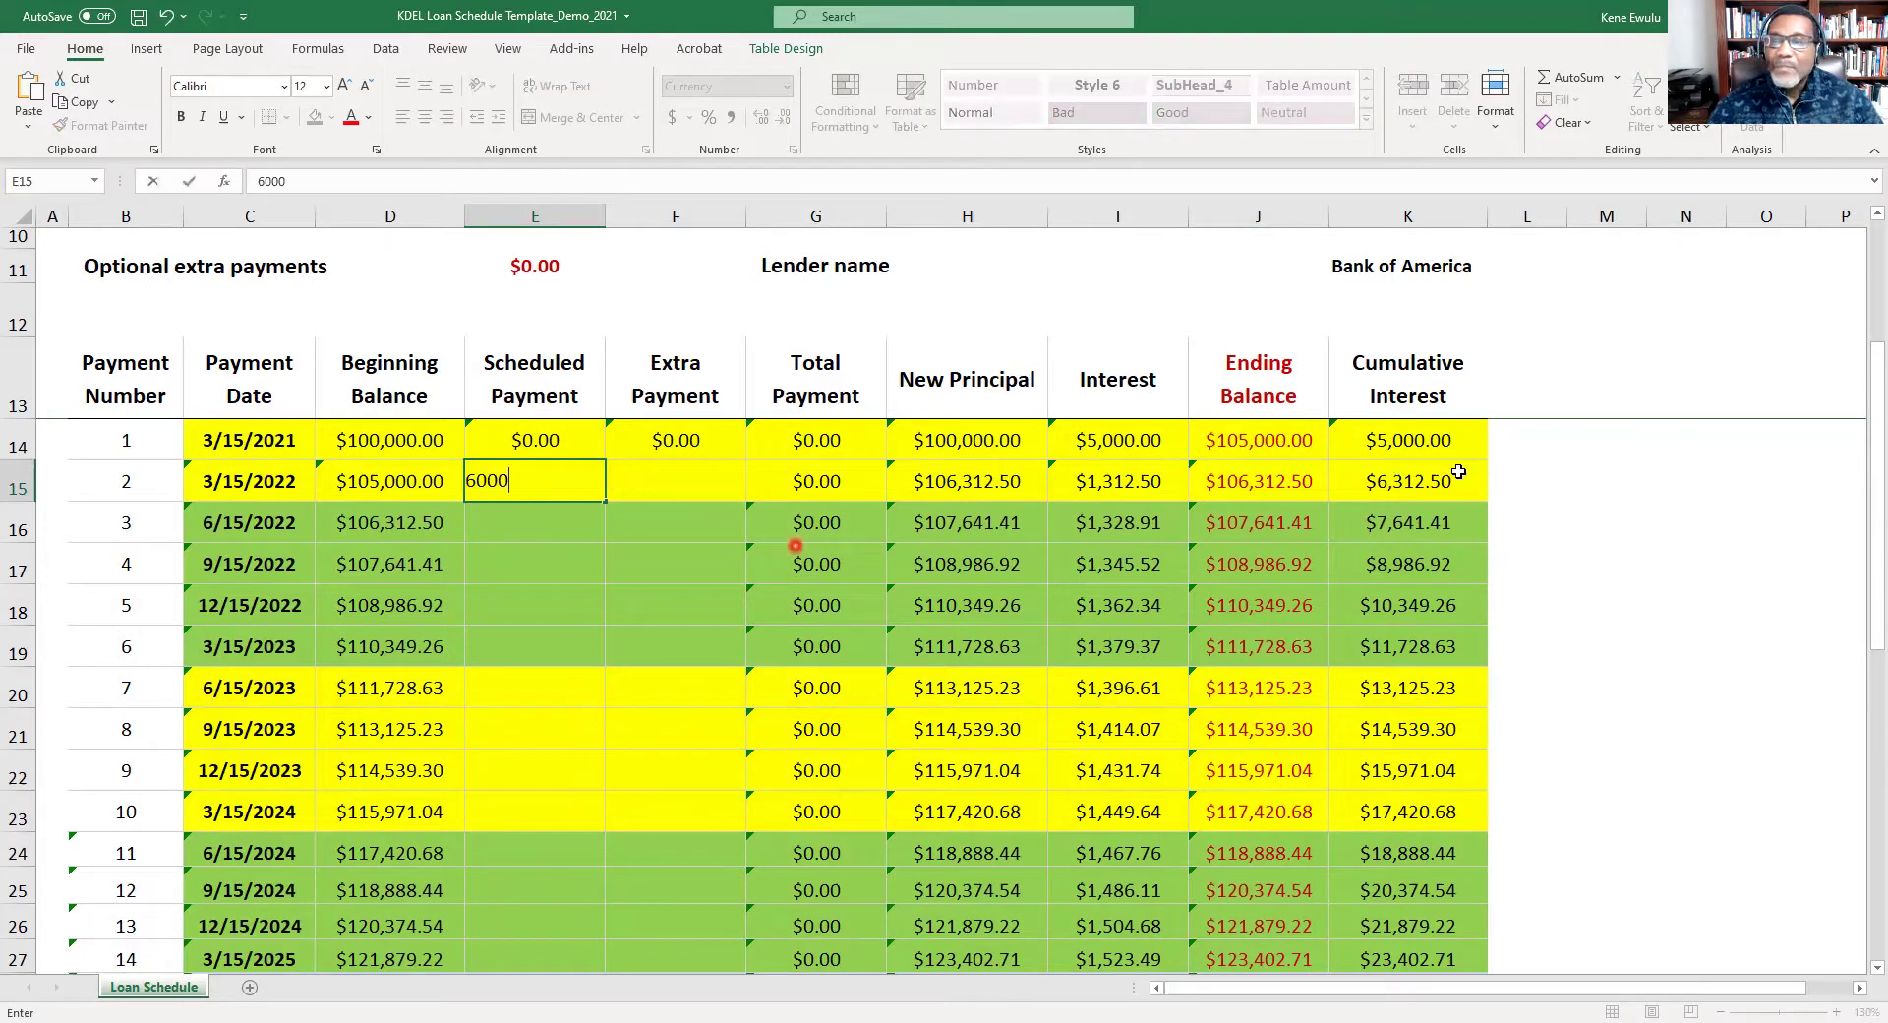
left_click(1652, 610)
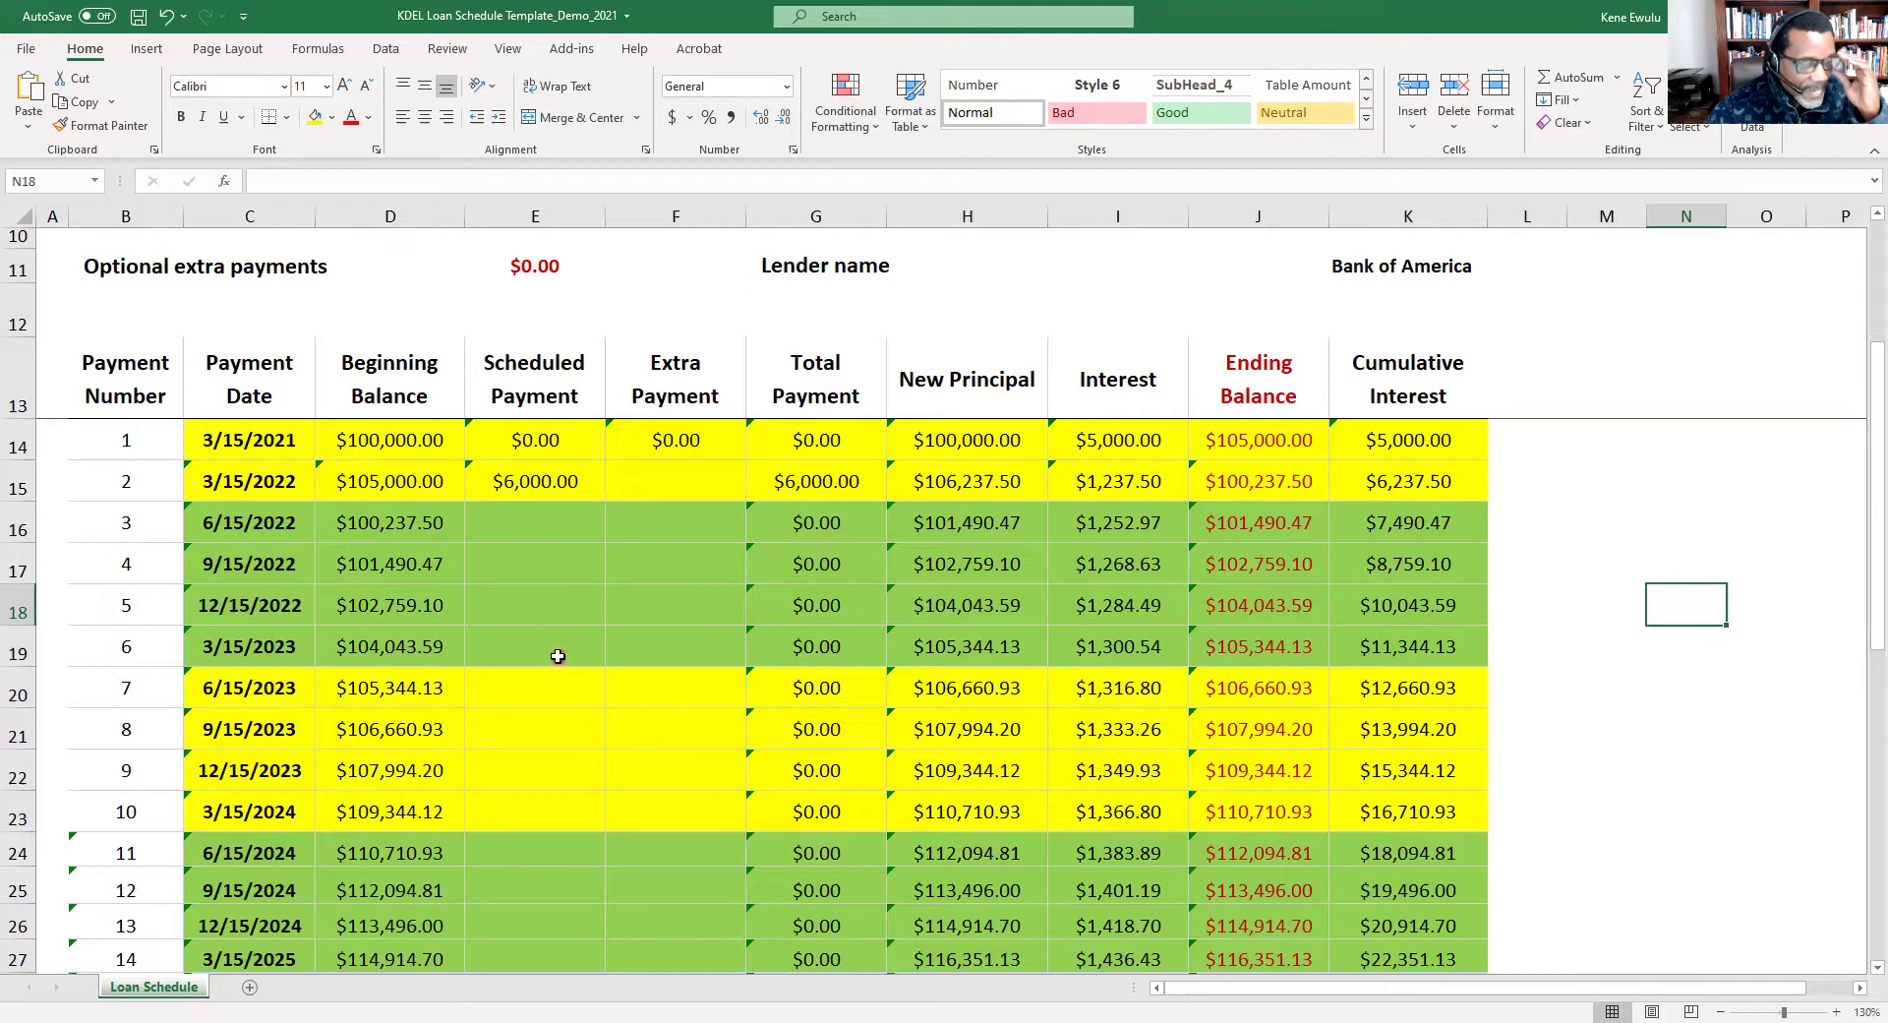
Enter 5000 as the Scheduled Payment for each of payment numbers 3 to 6, dated 6/15/2022 through 3/15/2023.
left_click(566, 528)
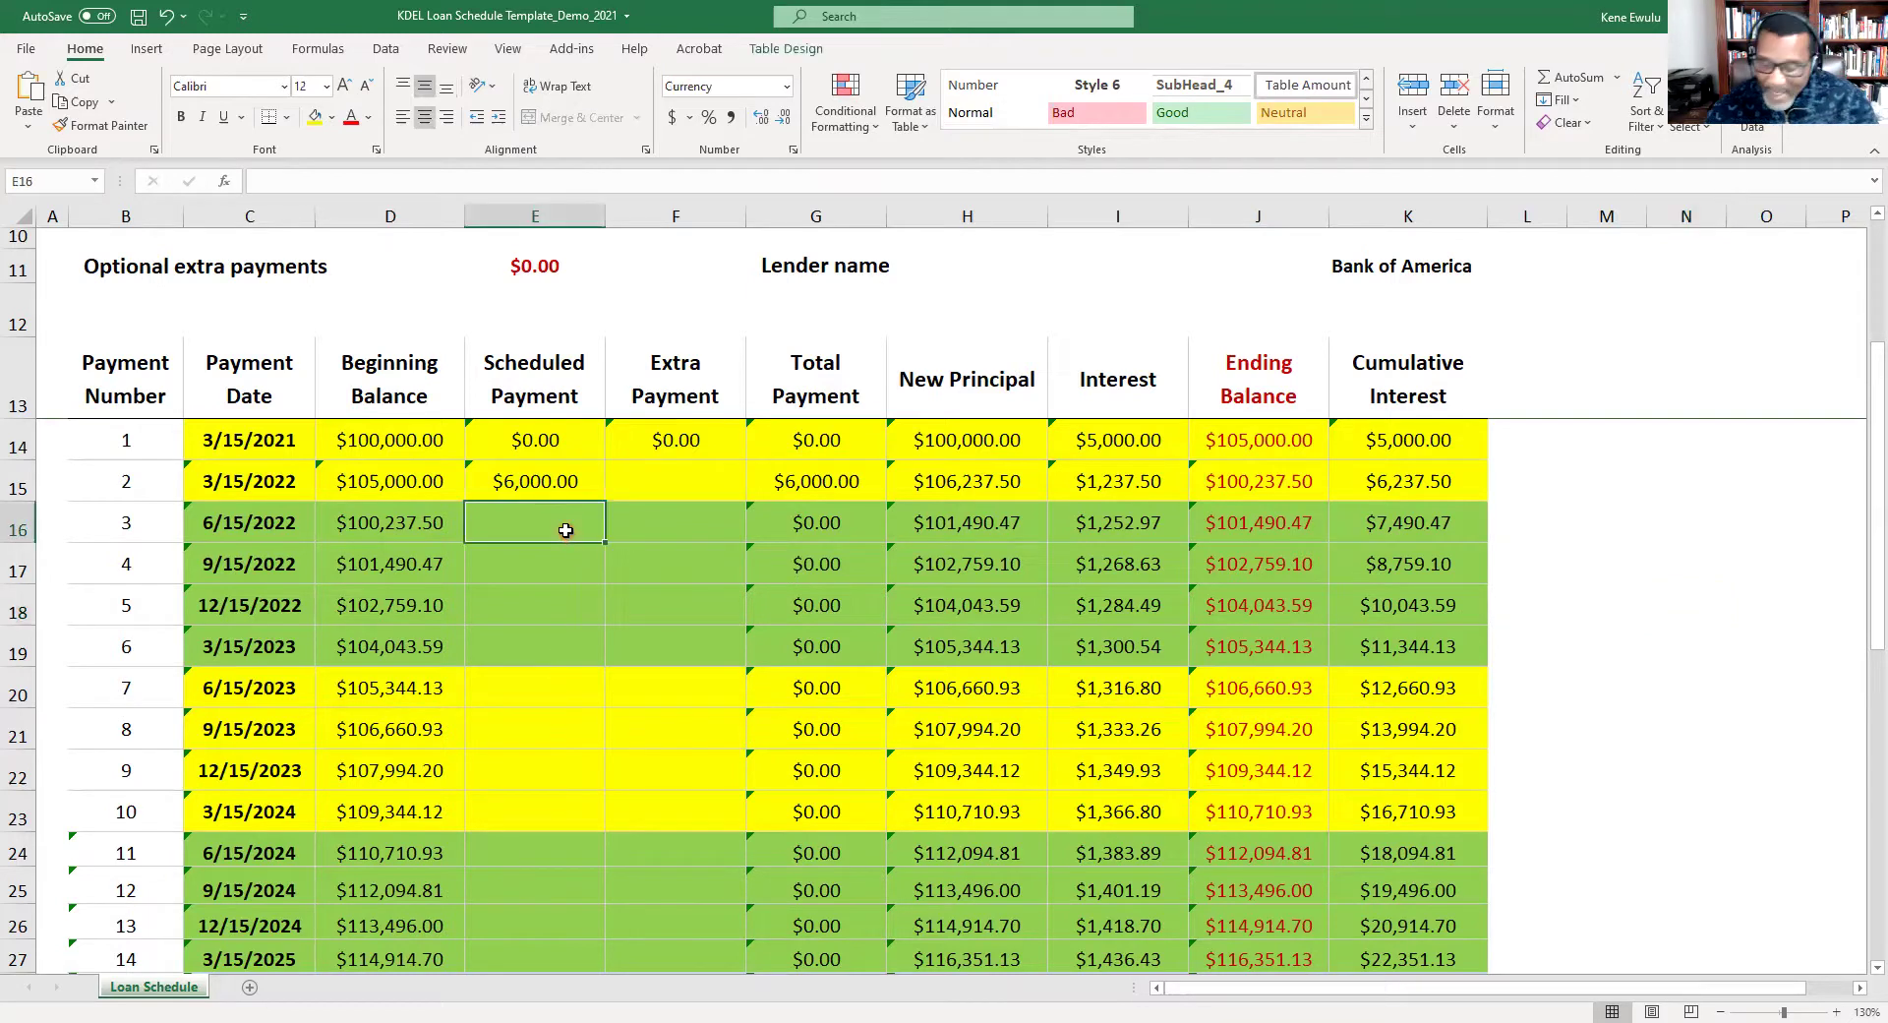
type("5,000")
left_click(589, 575)
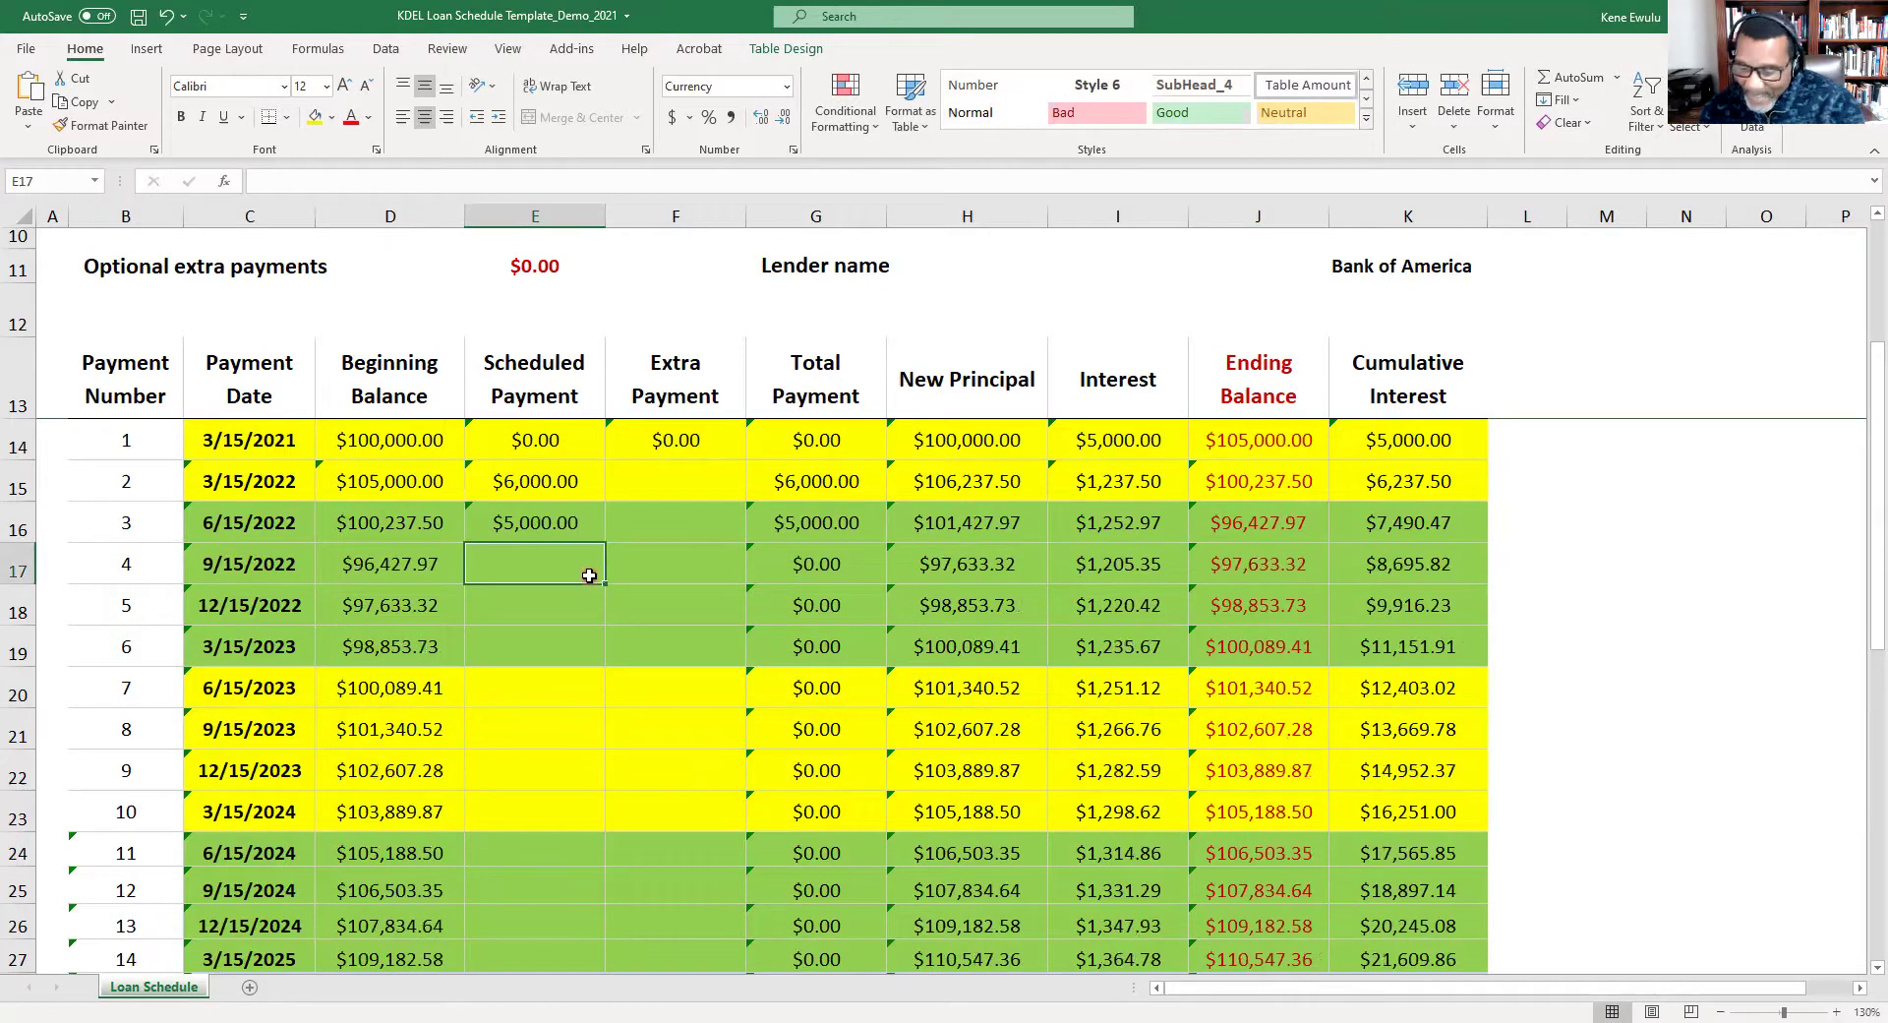
type("5,000")
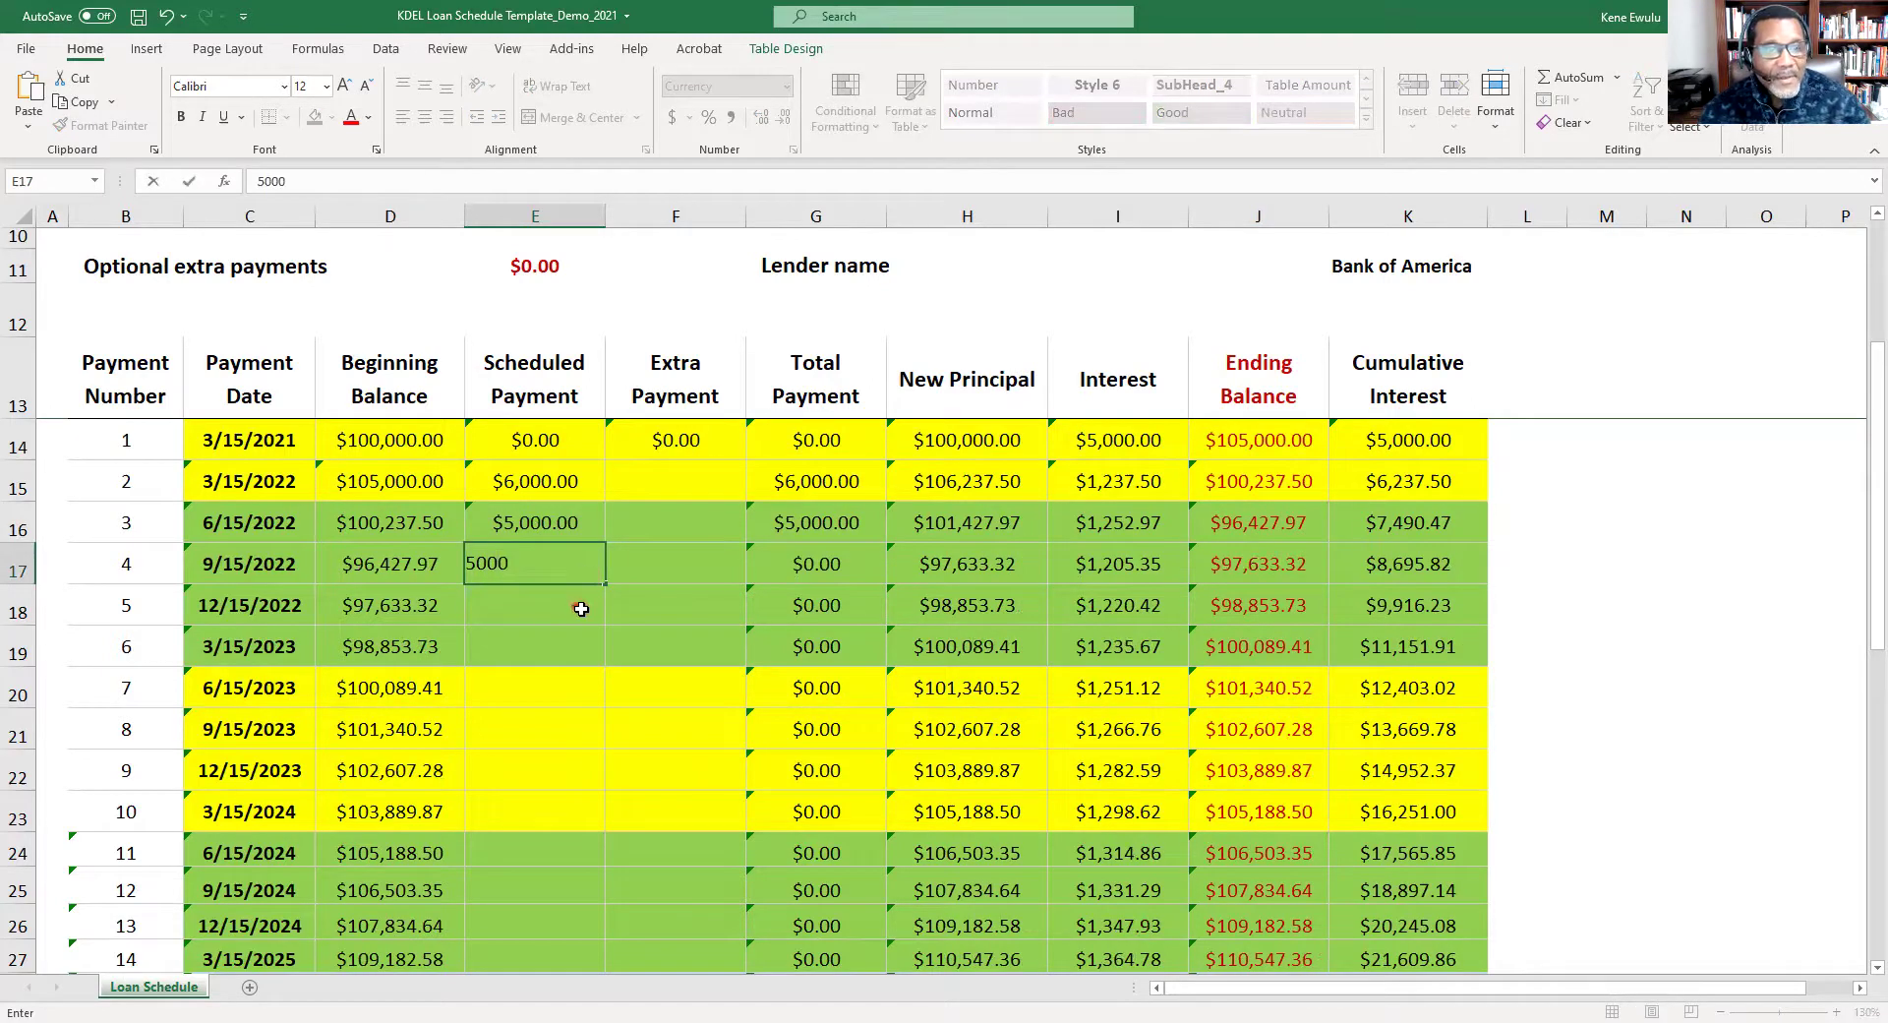
left_click(583, 611)
type("5000")
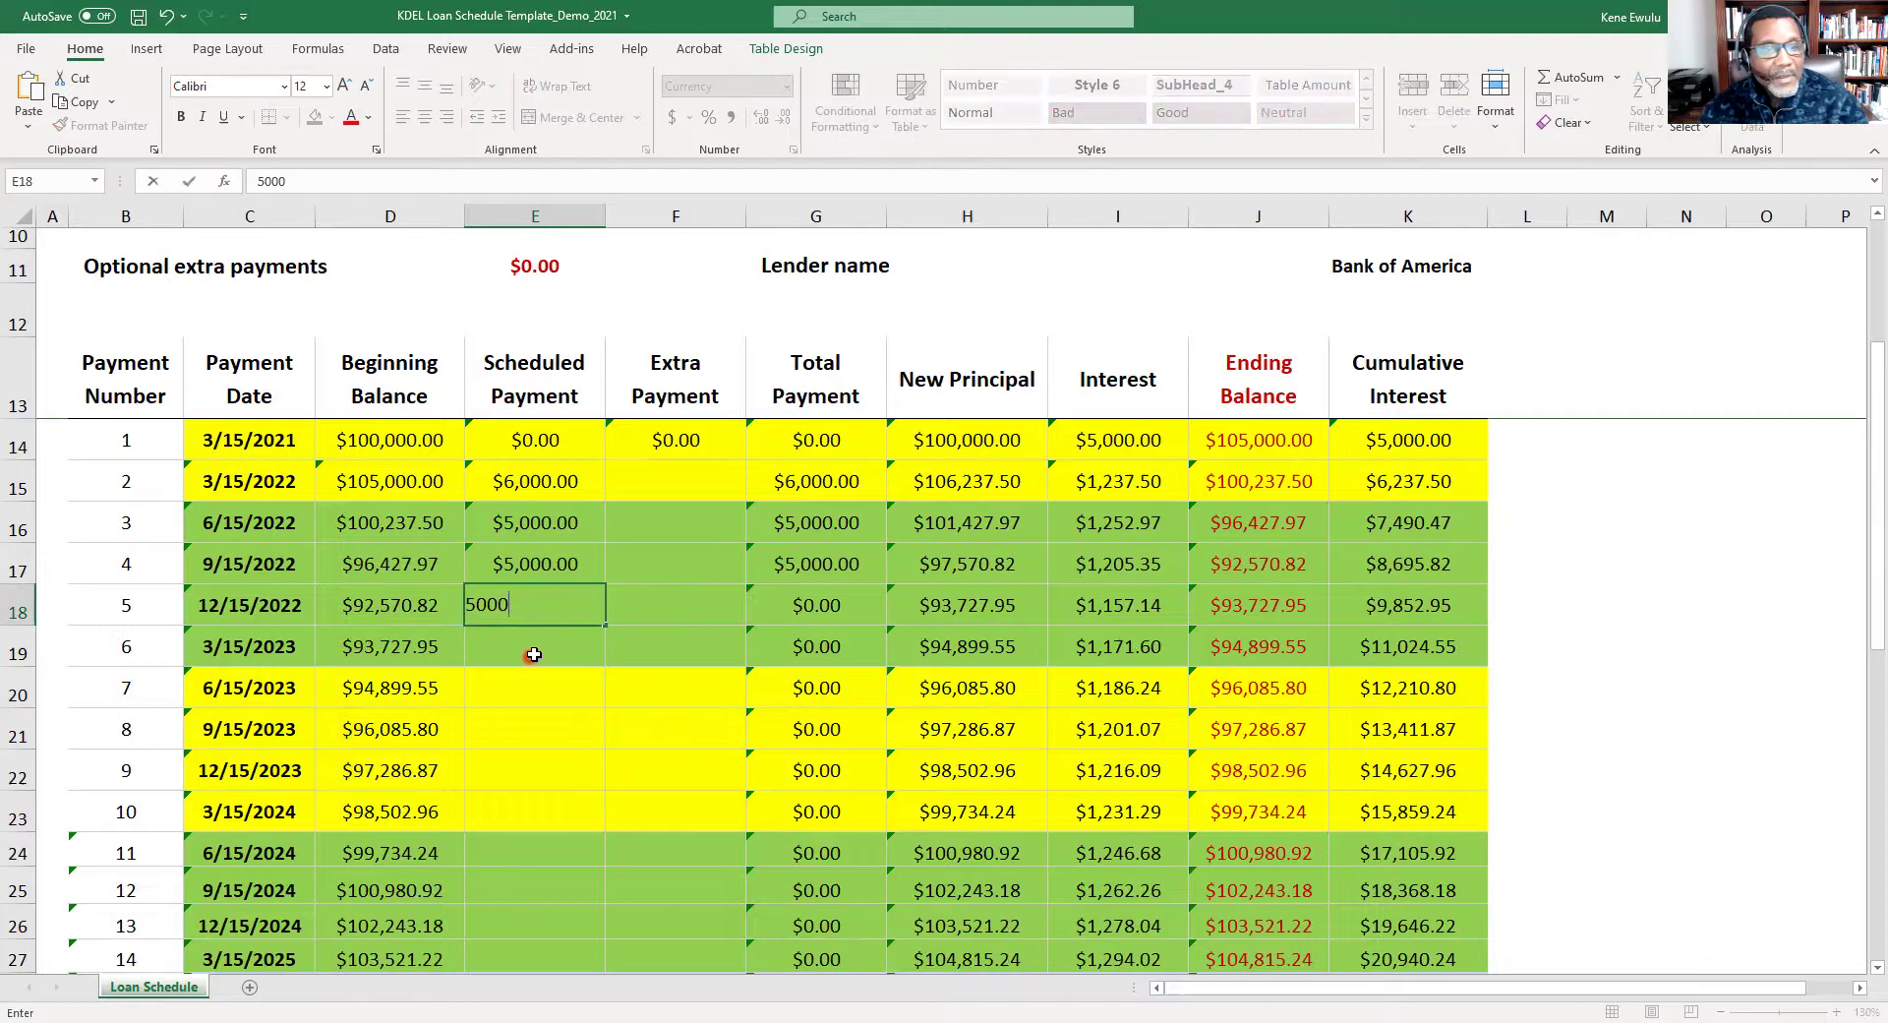
left_click(534, 652)
type("5000")
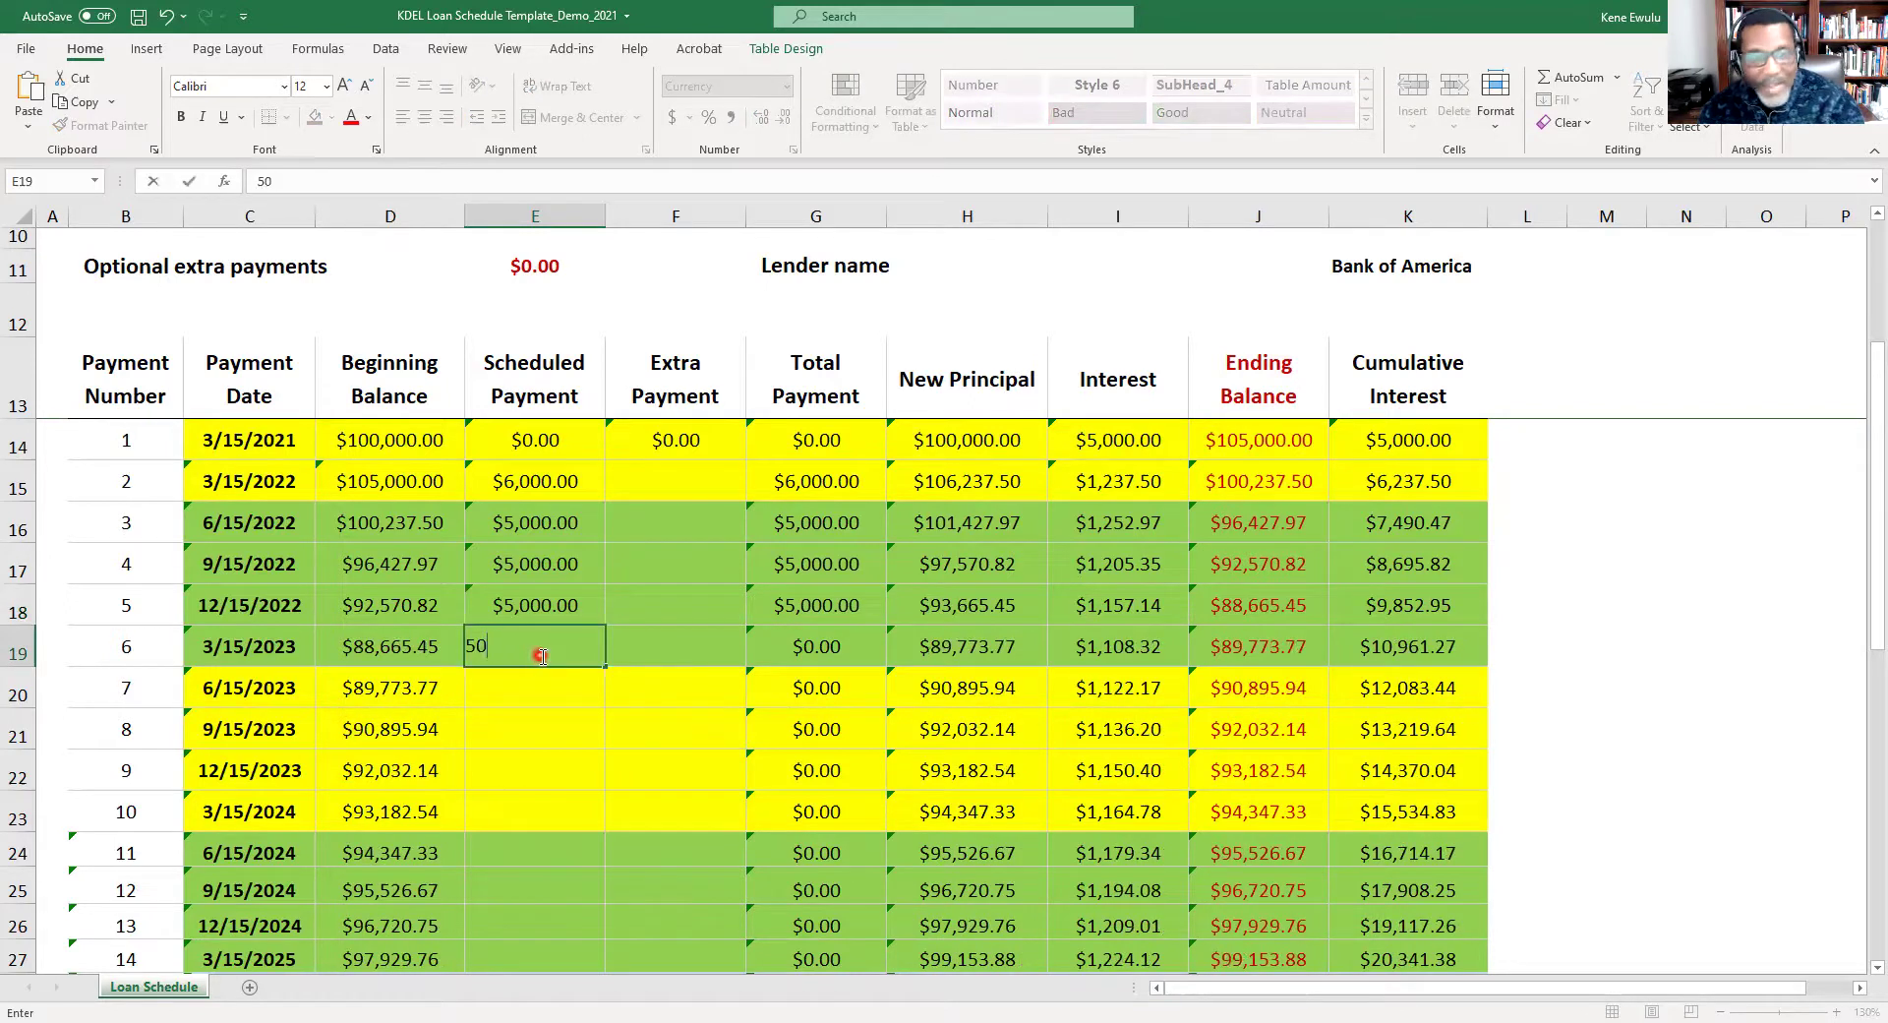
left_click(548, 687)
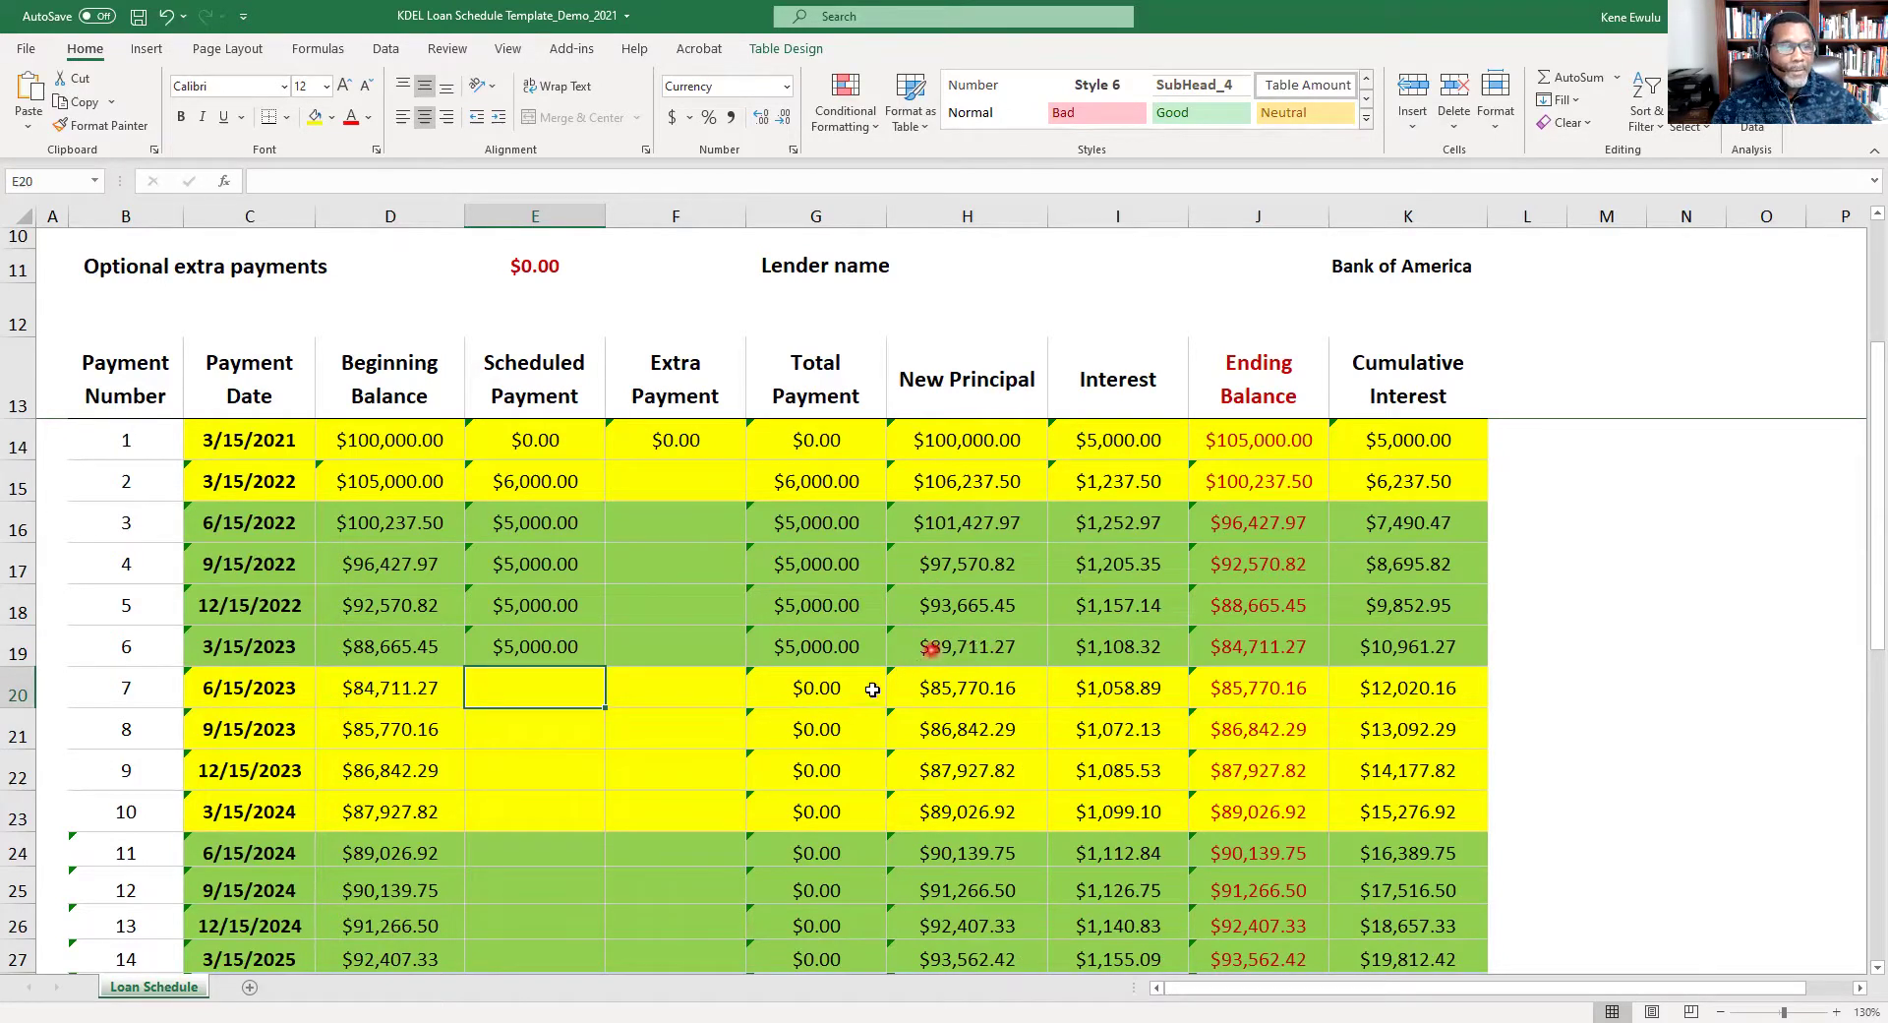
Enter 6000 as the Scheduled Payment for each of payment numbers 7 to 10, dated 6/15/2023 through 3/15/2024.
scroll(864, 694, "down", 1)
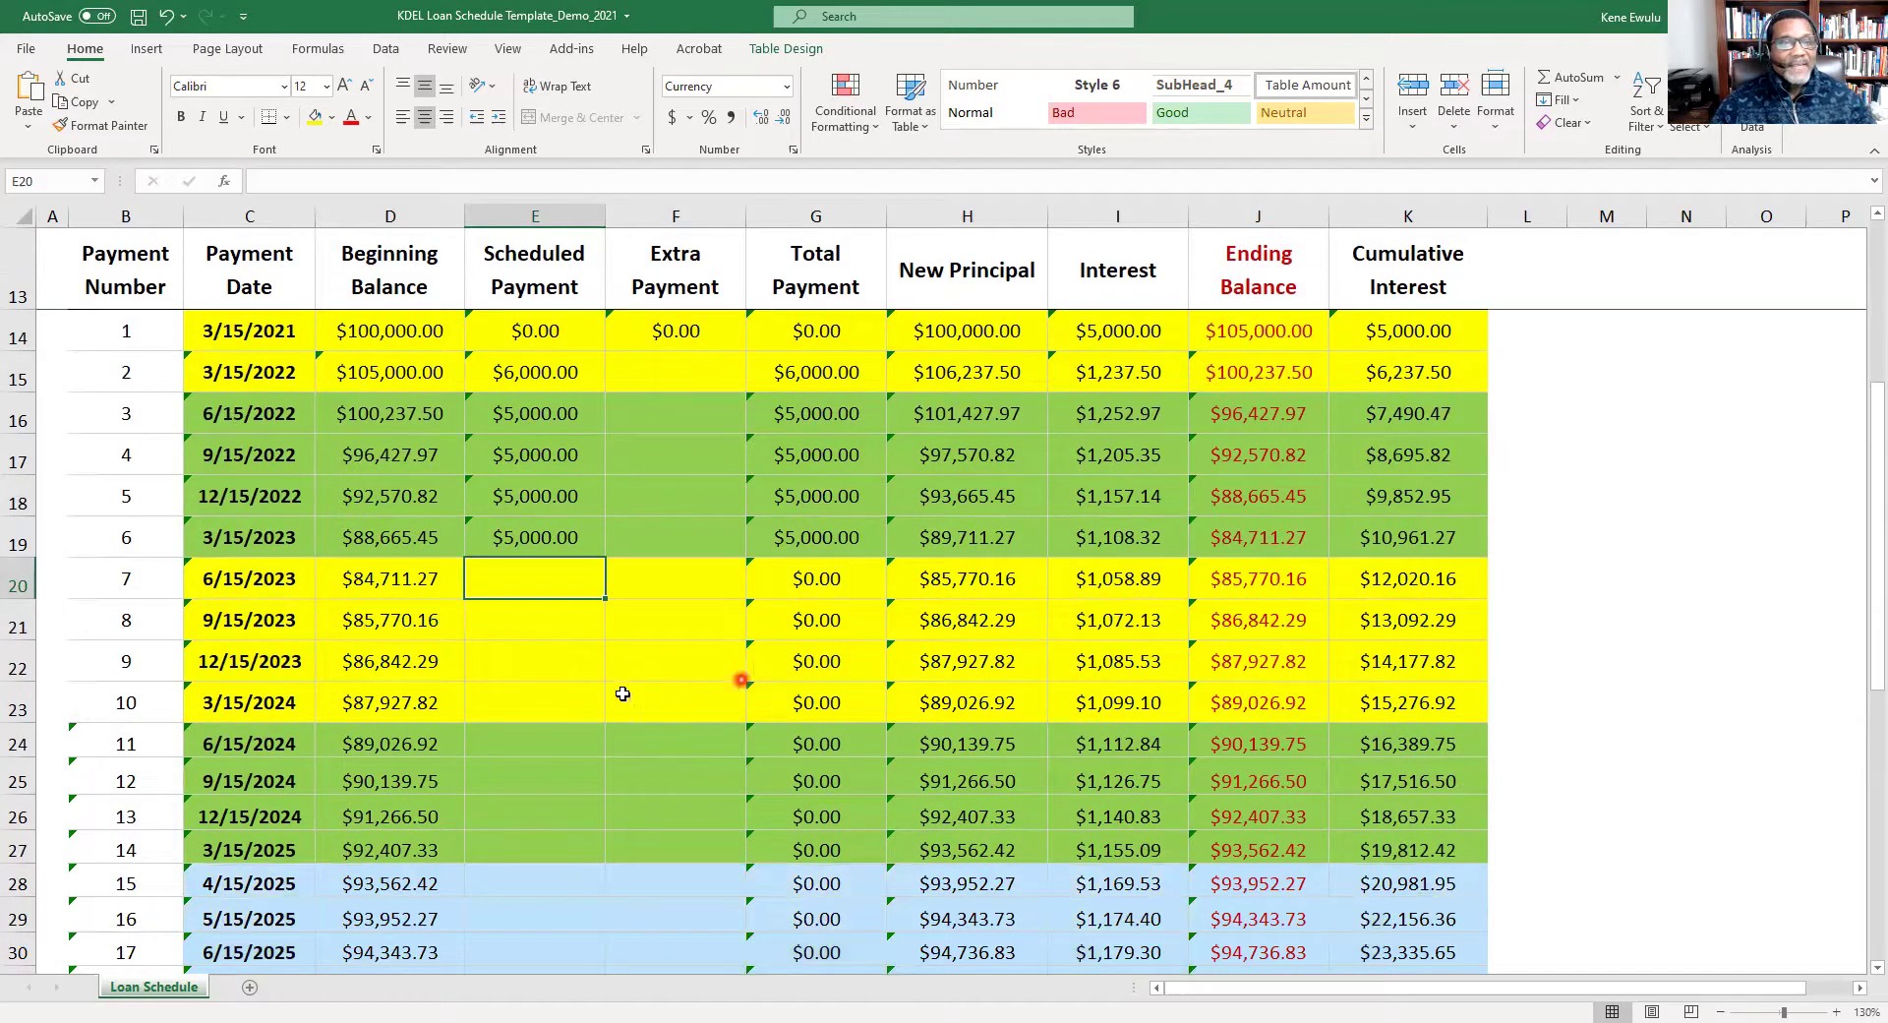
left_click(530, 588)
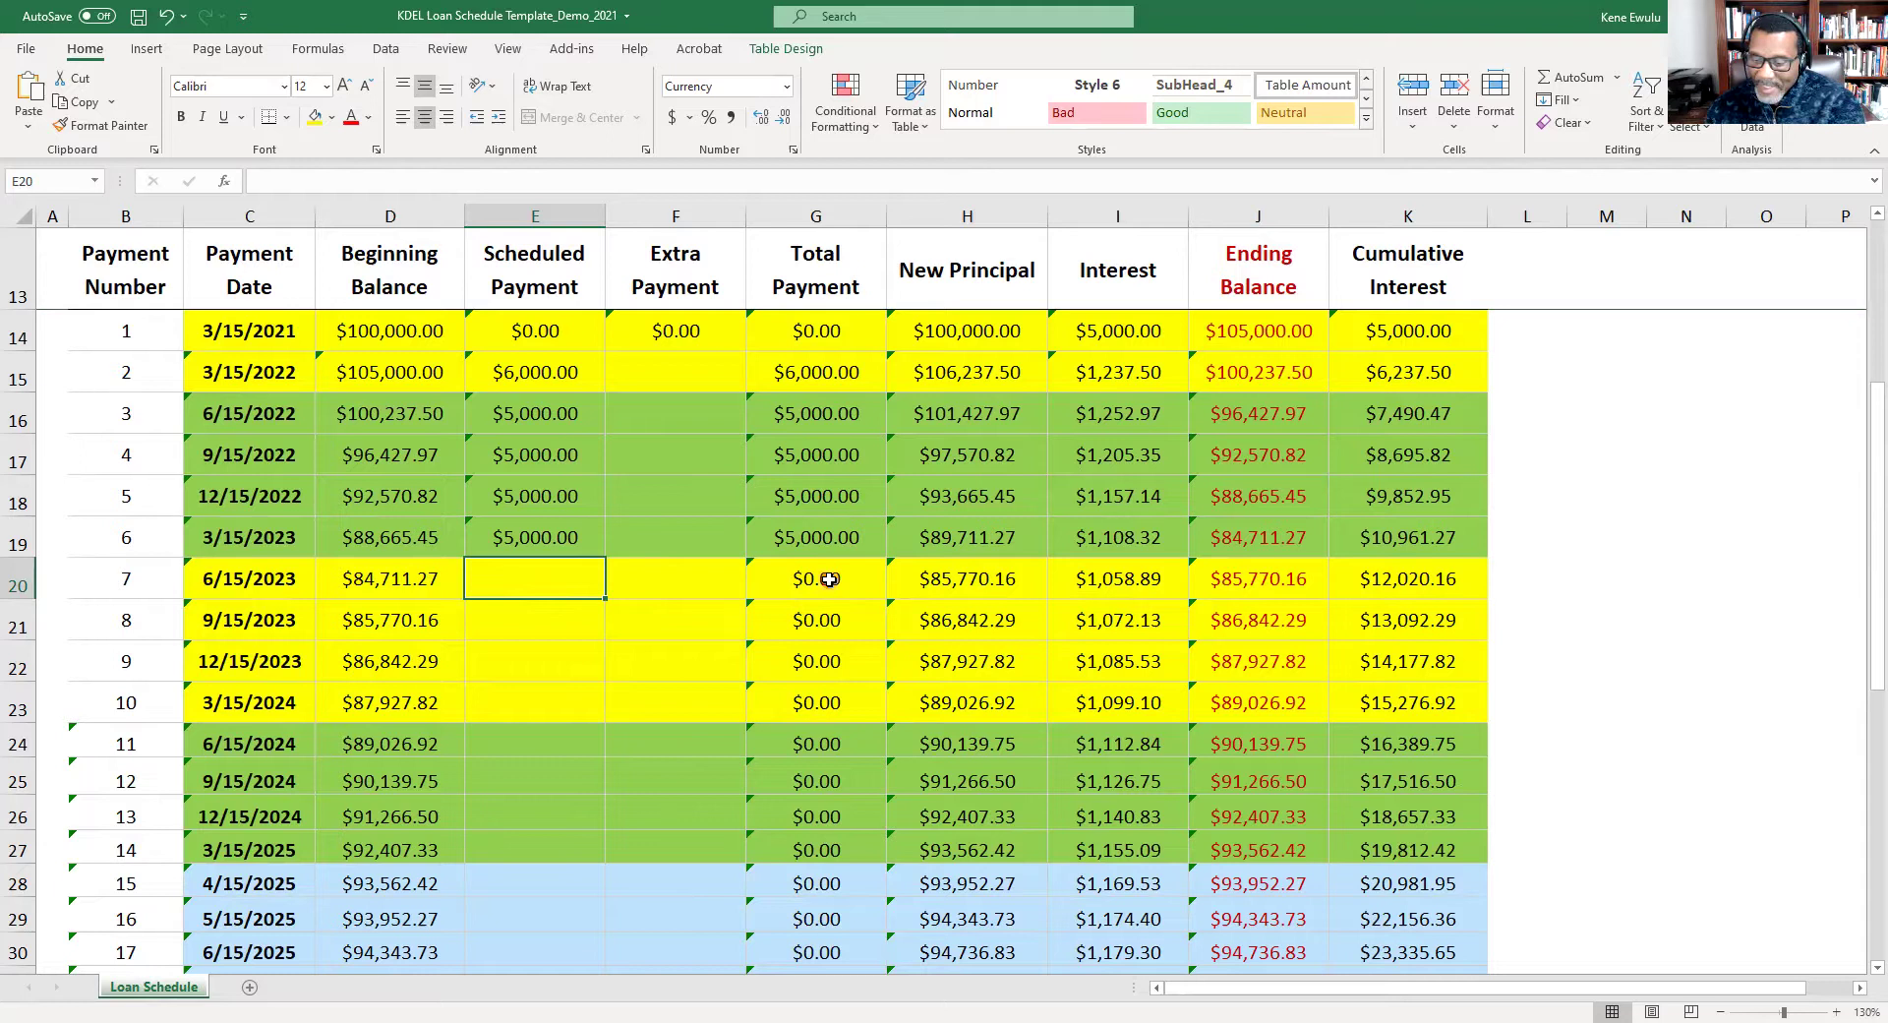
type("6000")
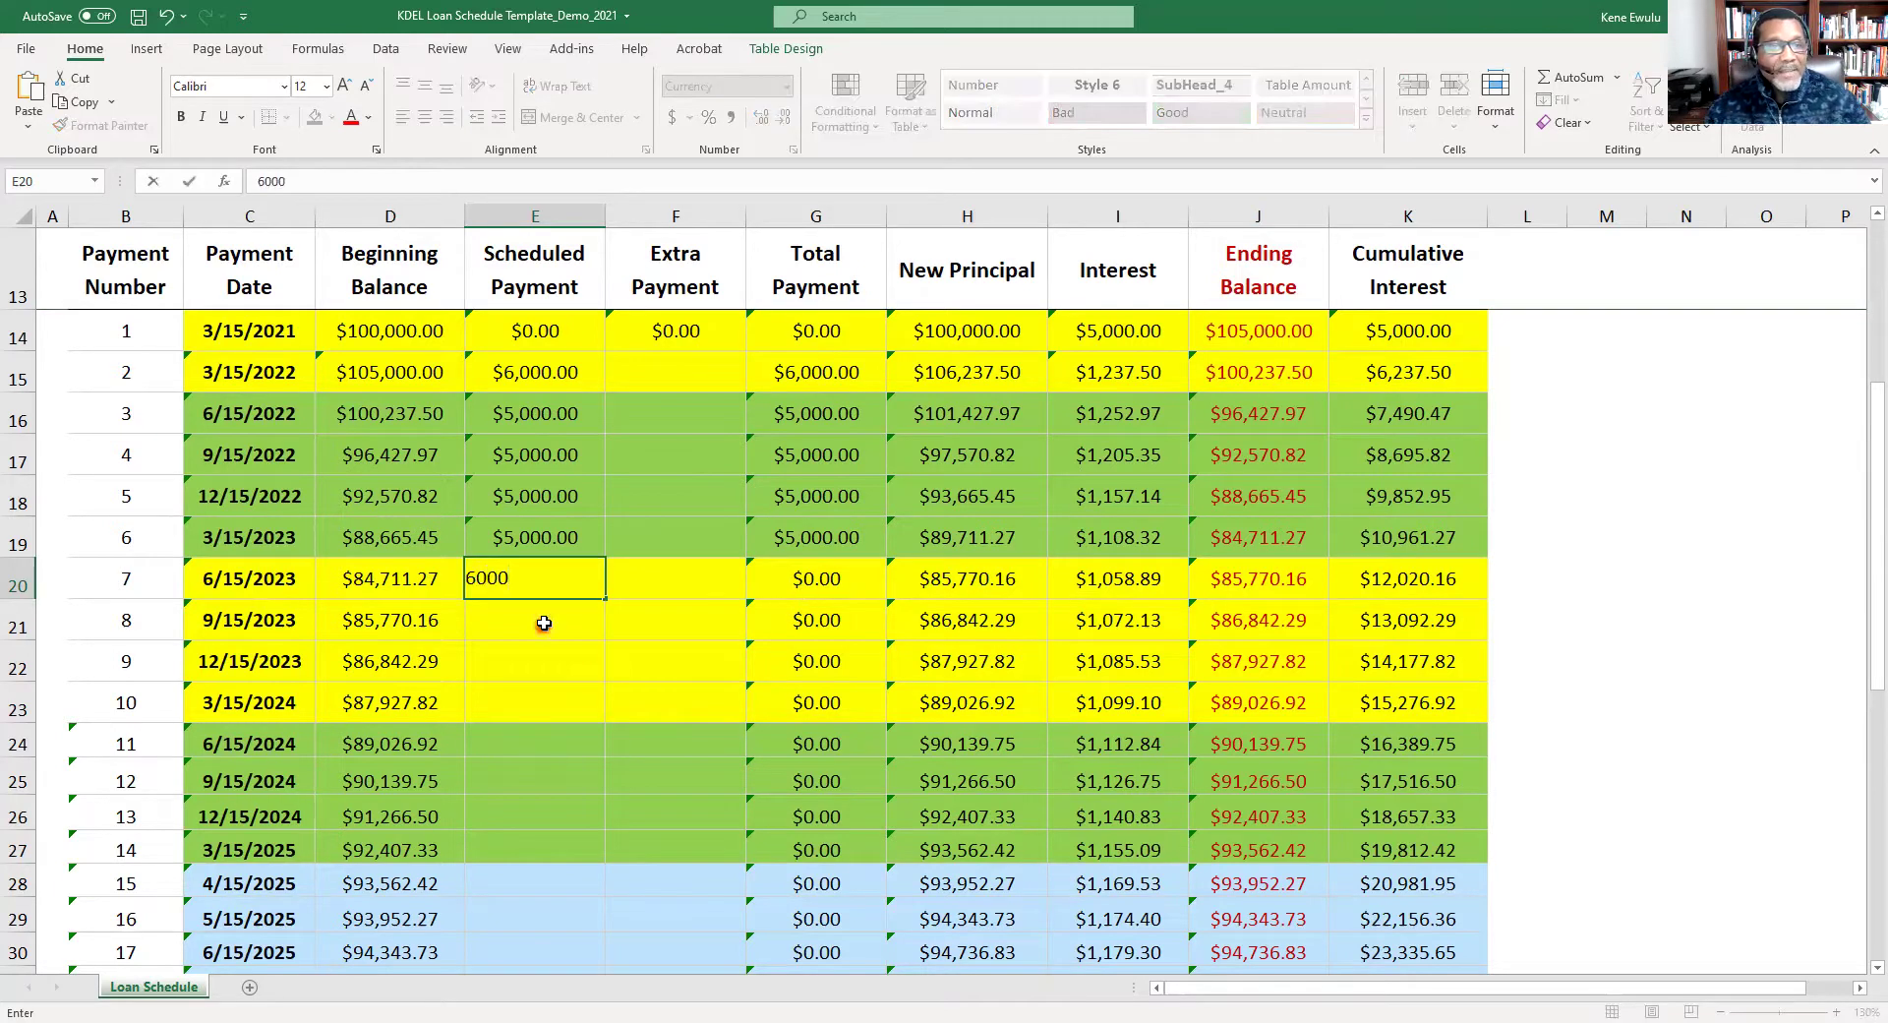
left_click(545, 624)
left_click(542, 626)
type("6000")
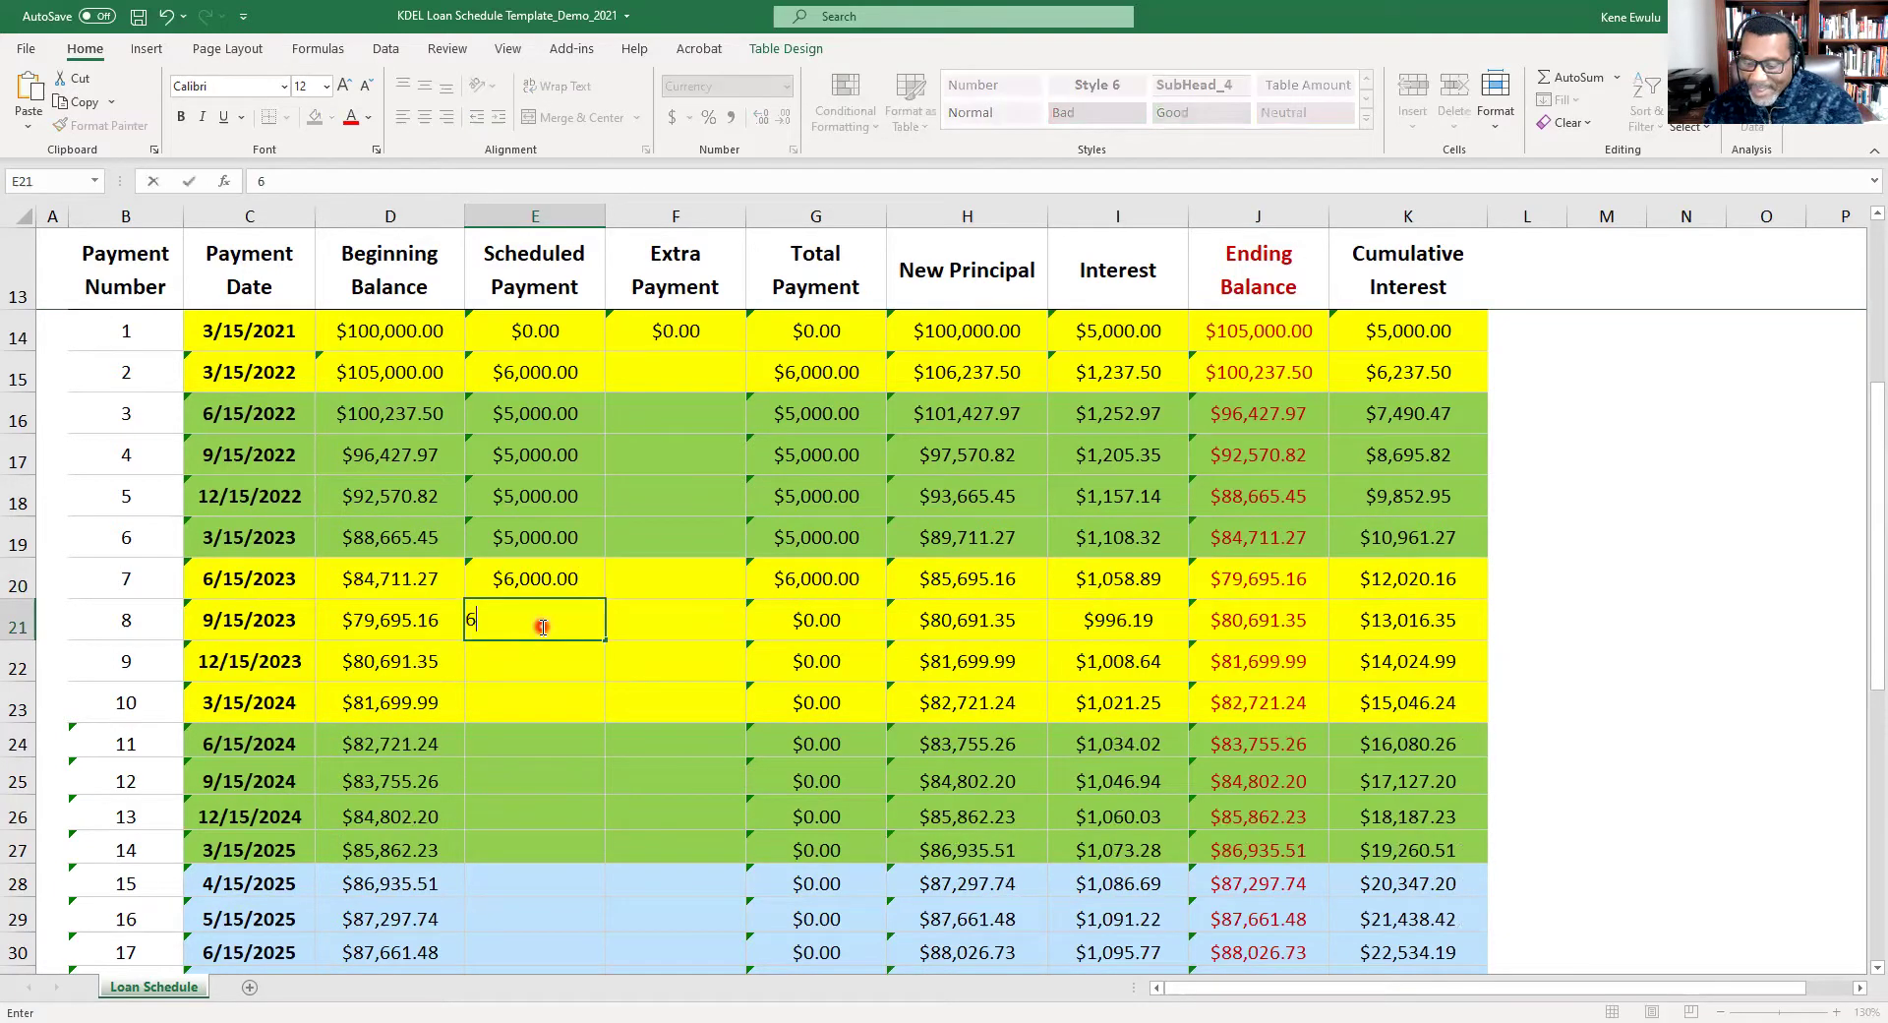
left_click(550, 668)
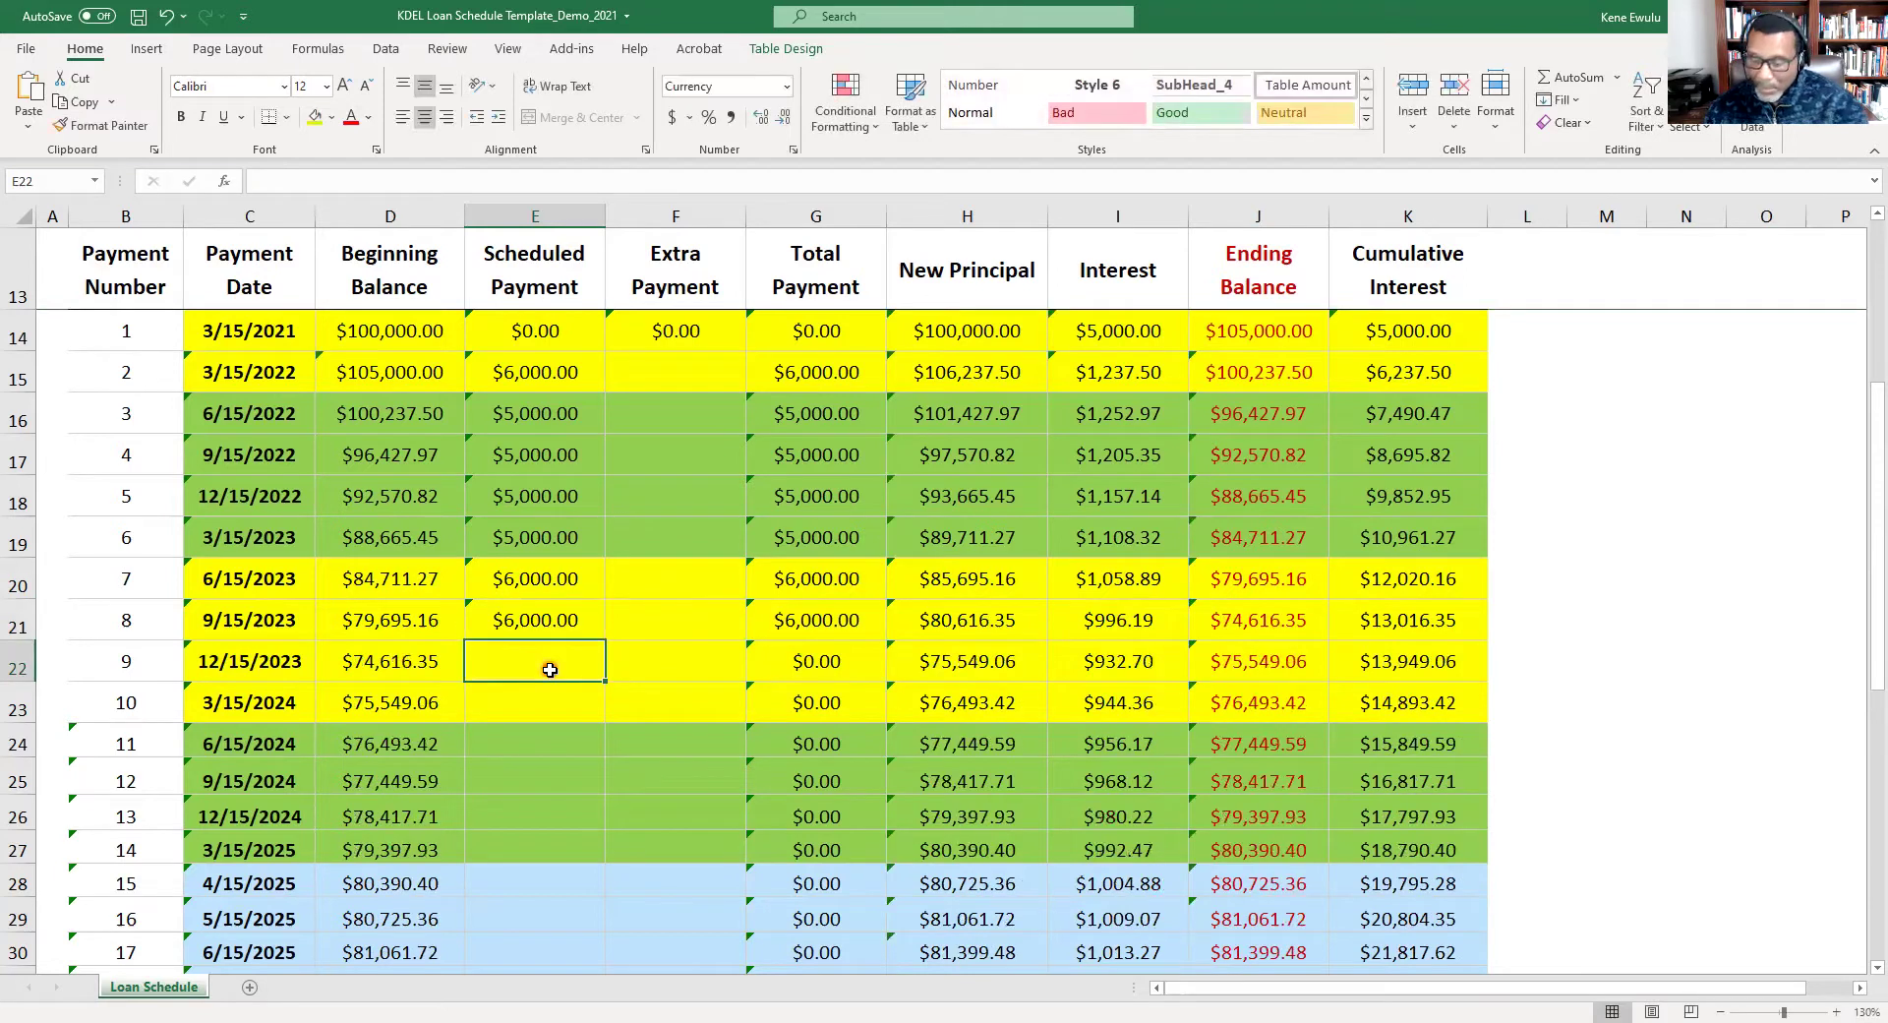
type("6000")
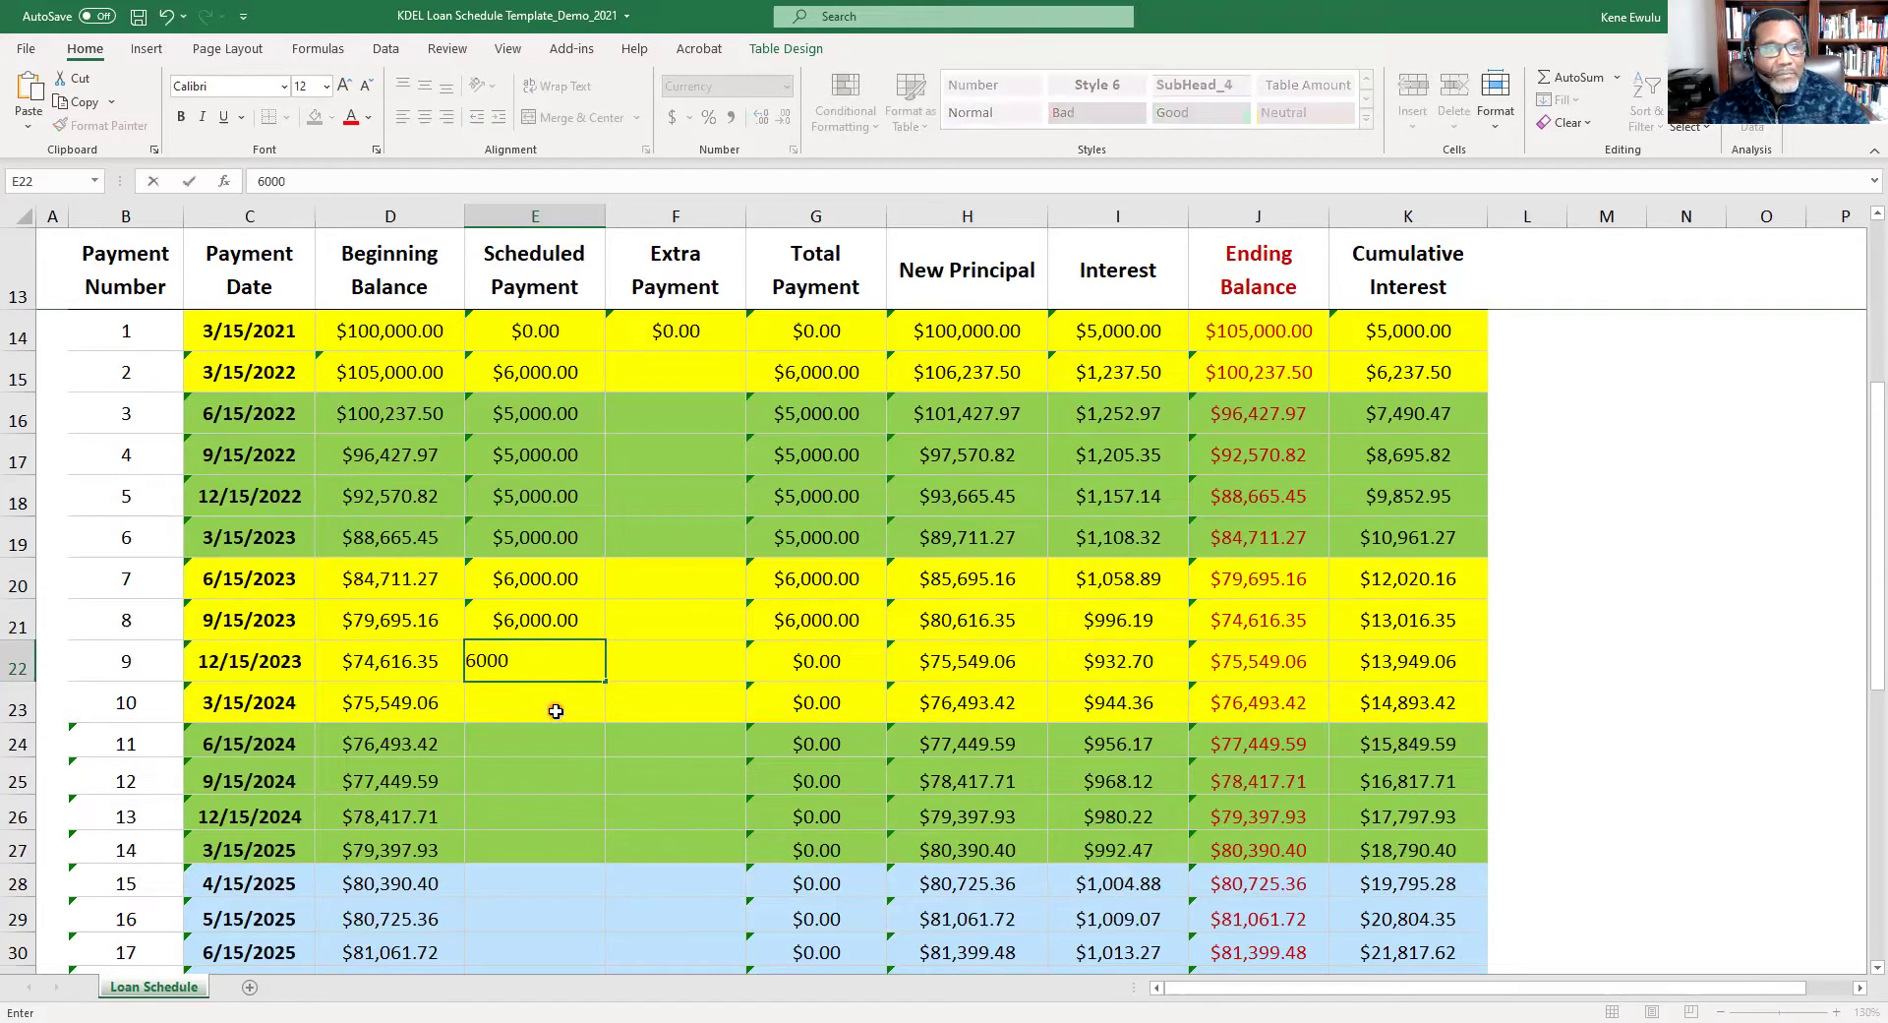
left_click(554, 705)
type("6,000")
left_click(1606, 660)
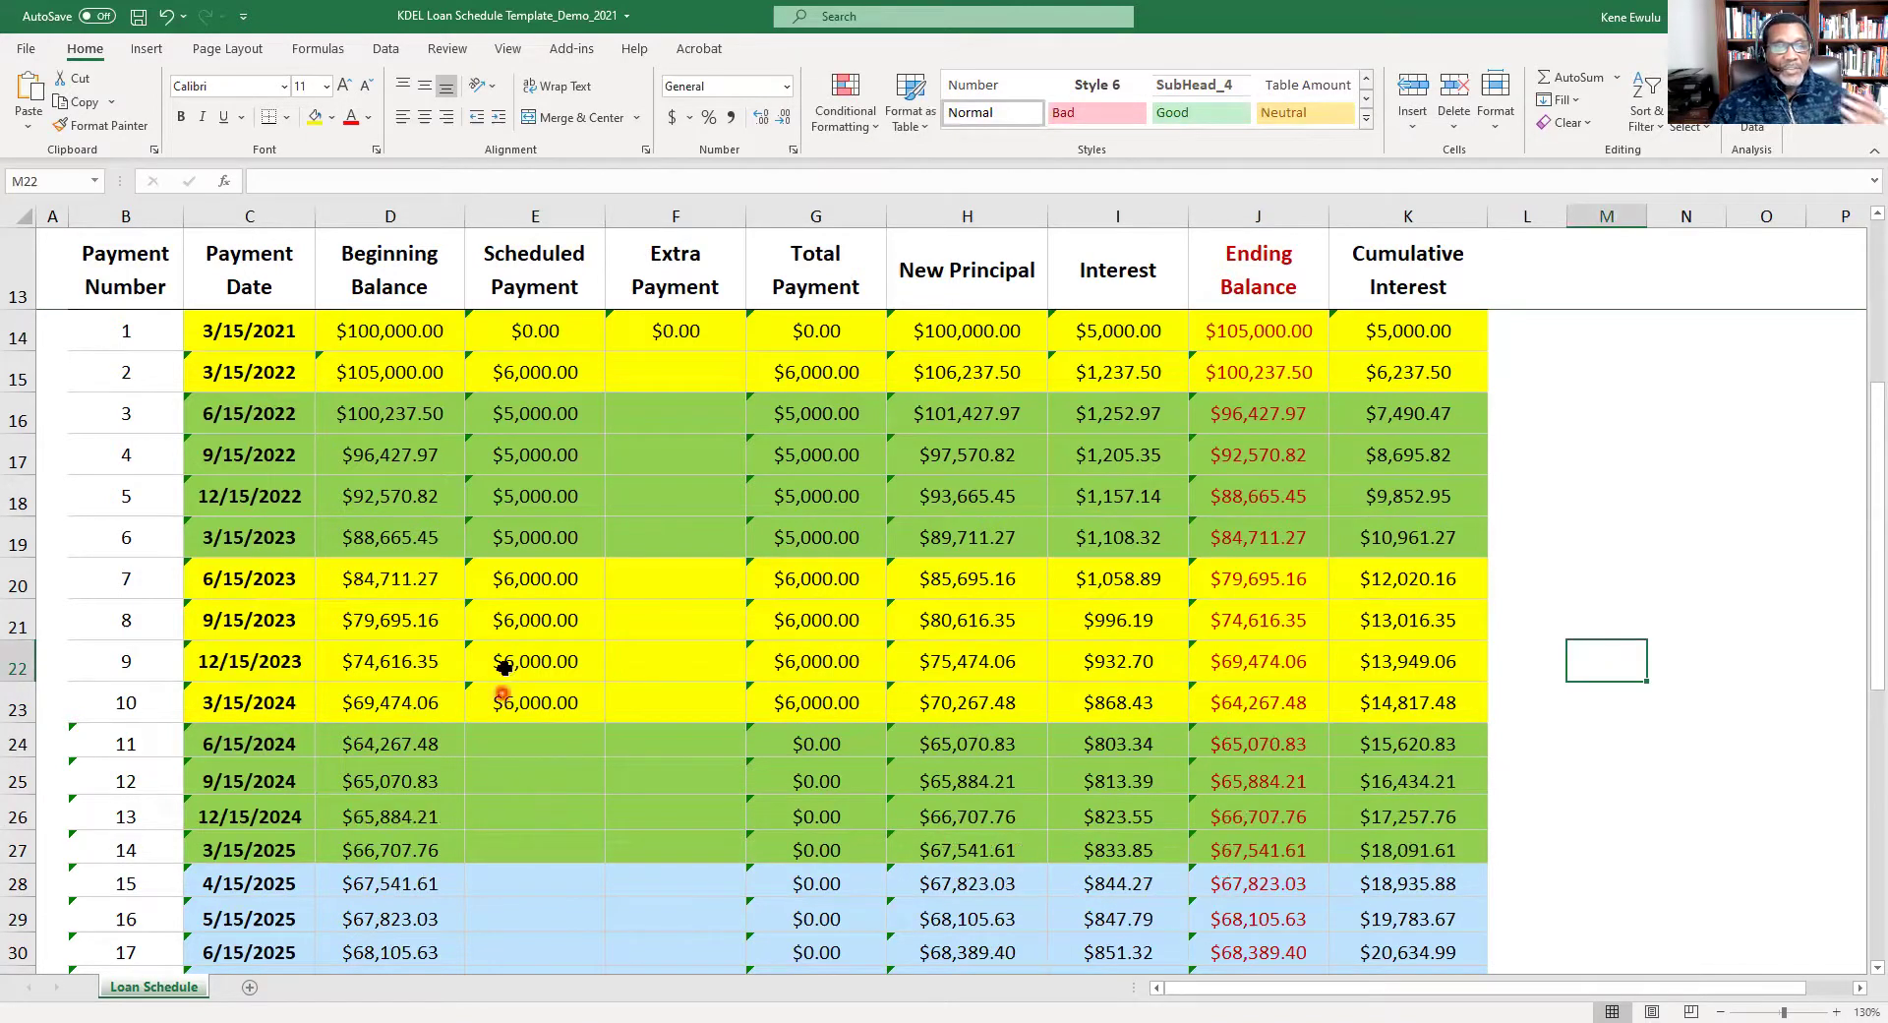
Enter 7000 as the Scheduled Payment for each of payment numbers 11 to 14, dated 6/15/2024 through 3/15/2025.
scroll(507, 672, "down", 3)
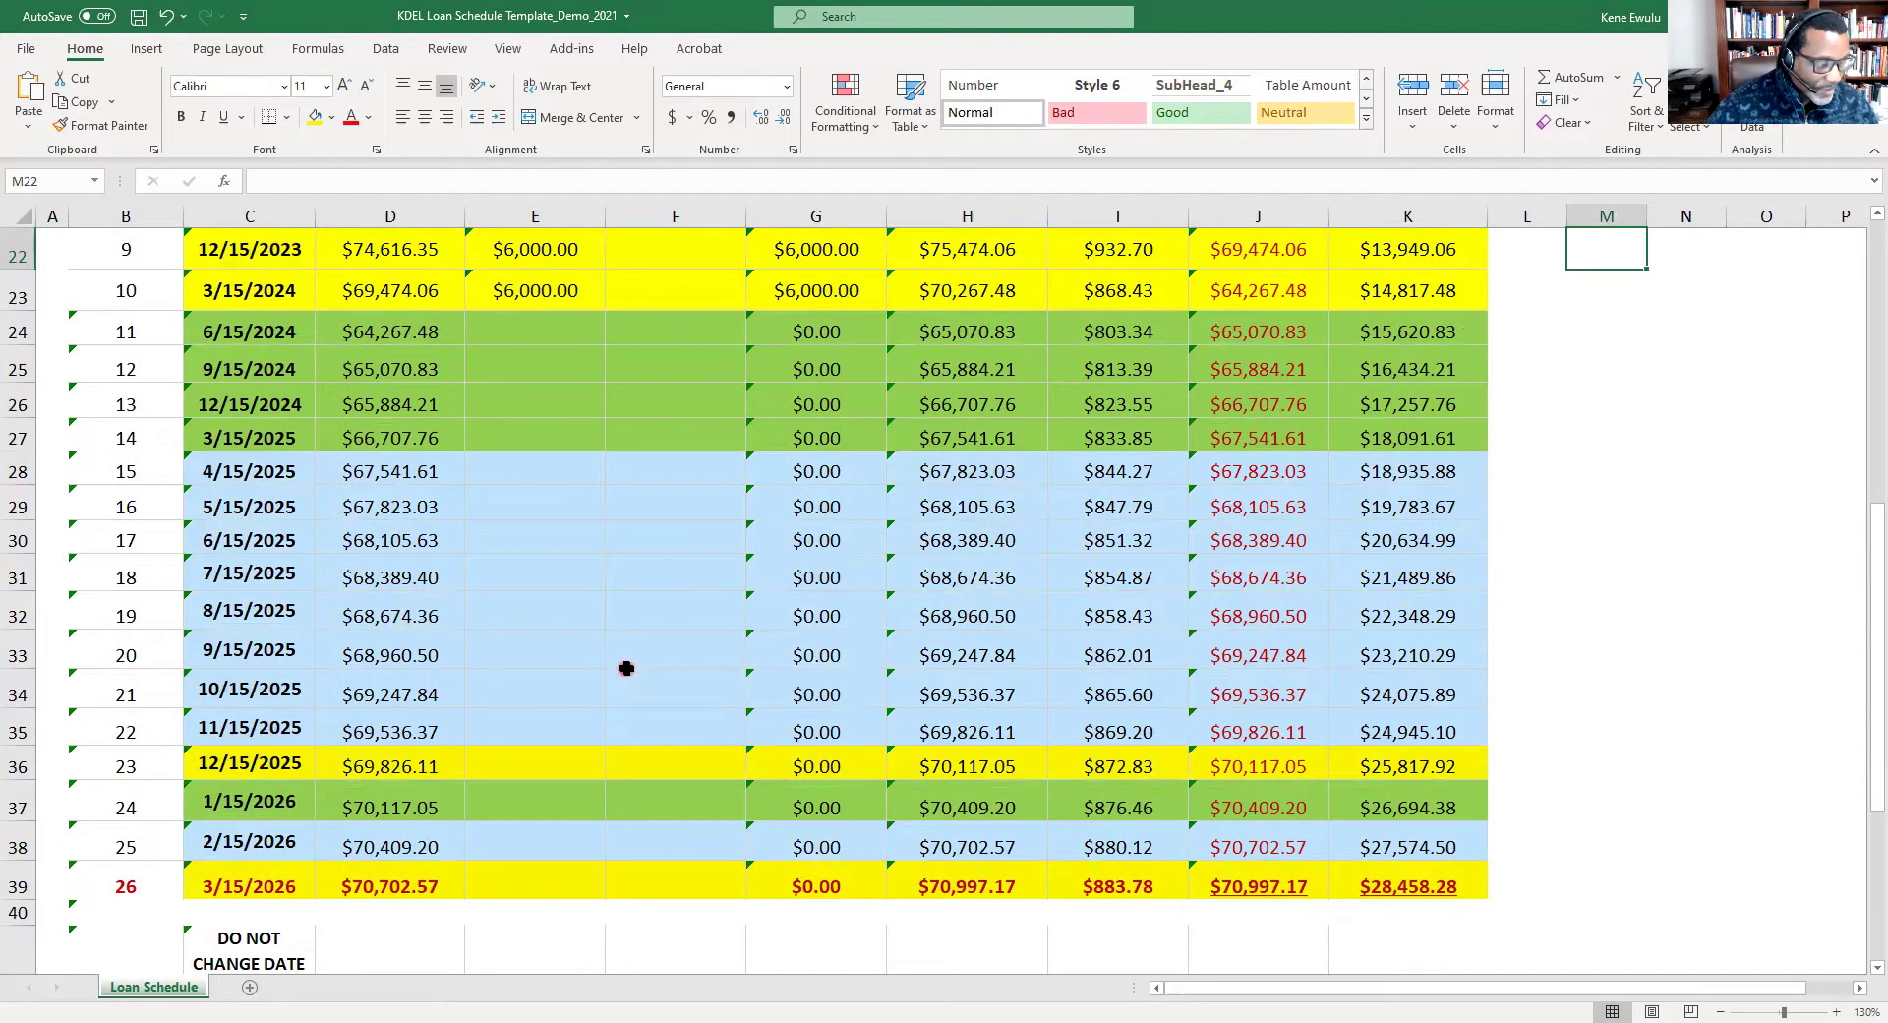
left_click(521, 334)
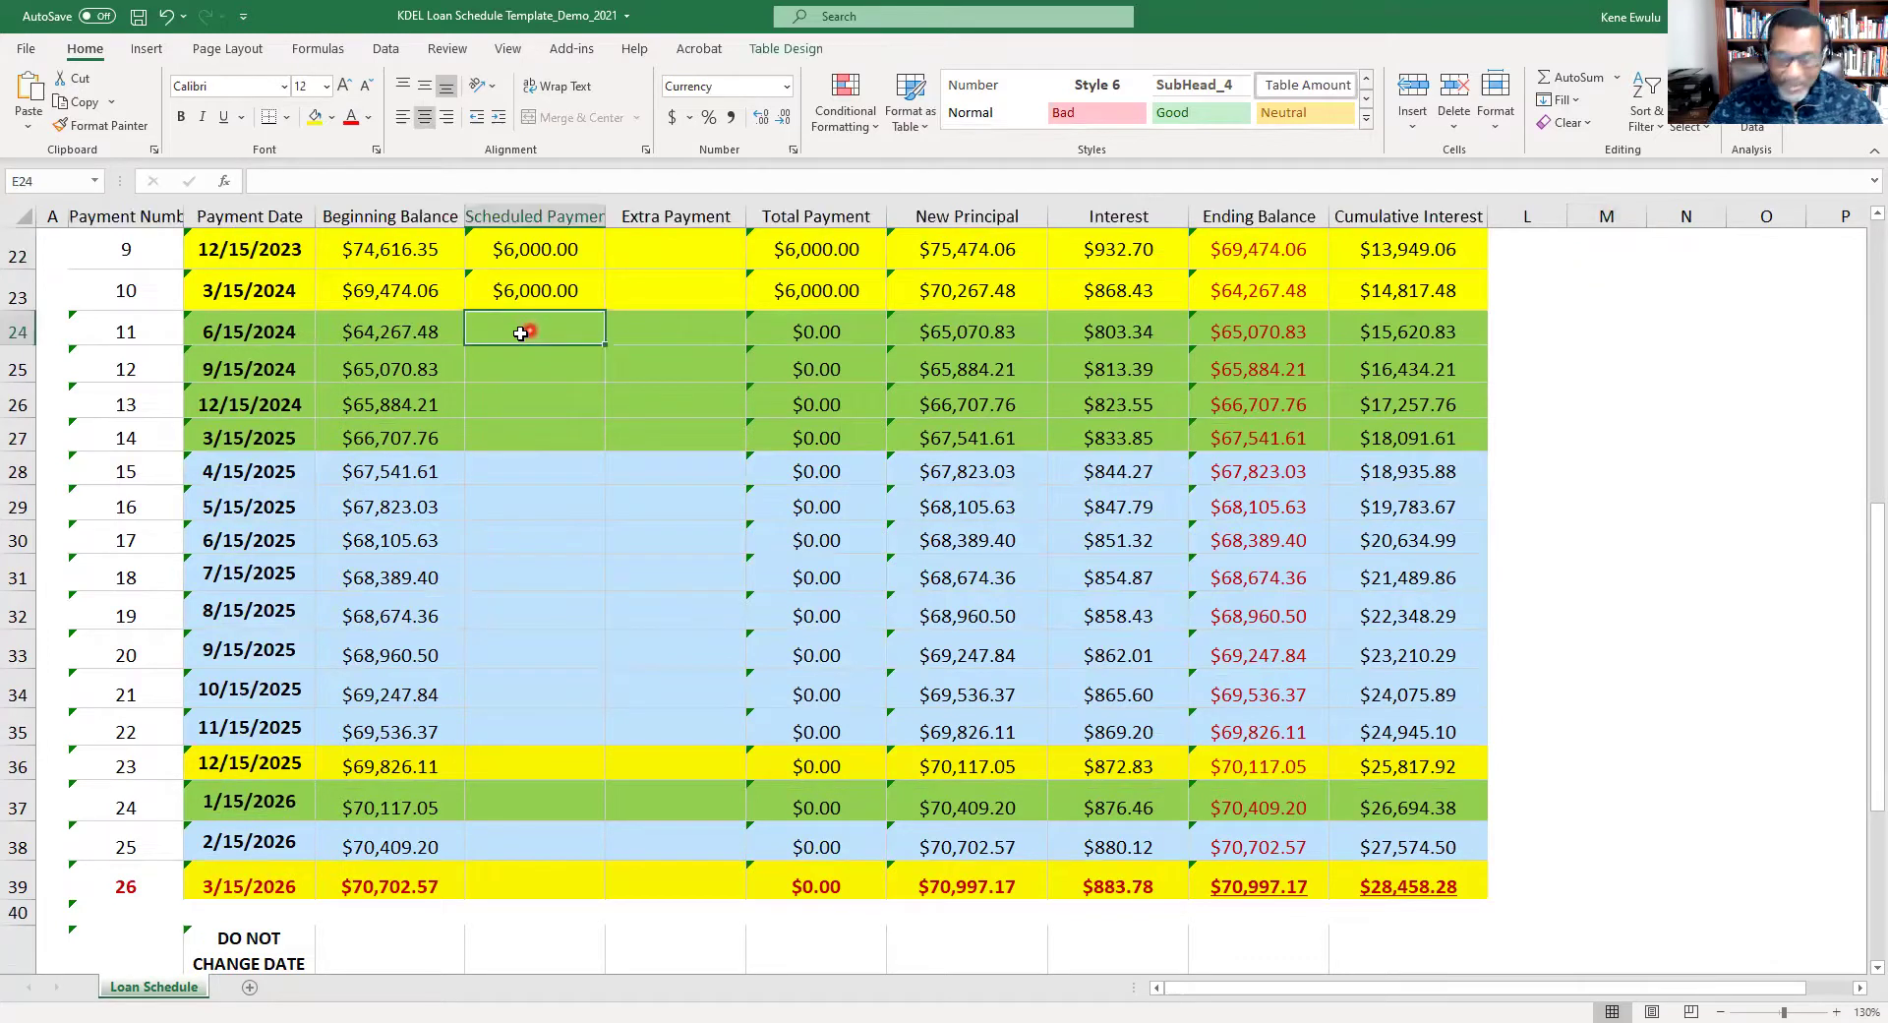
type("7000")
left_click(563, 373)
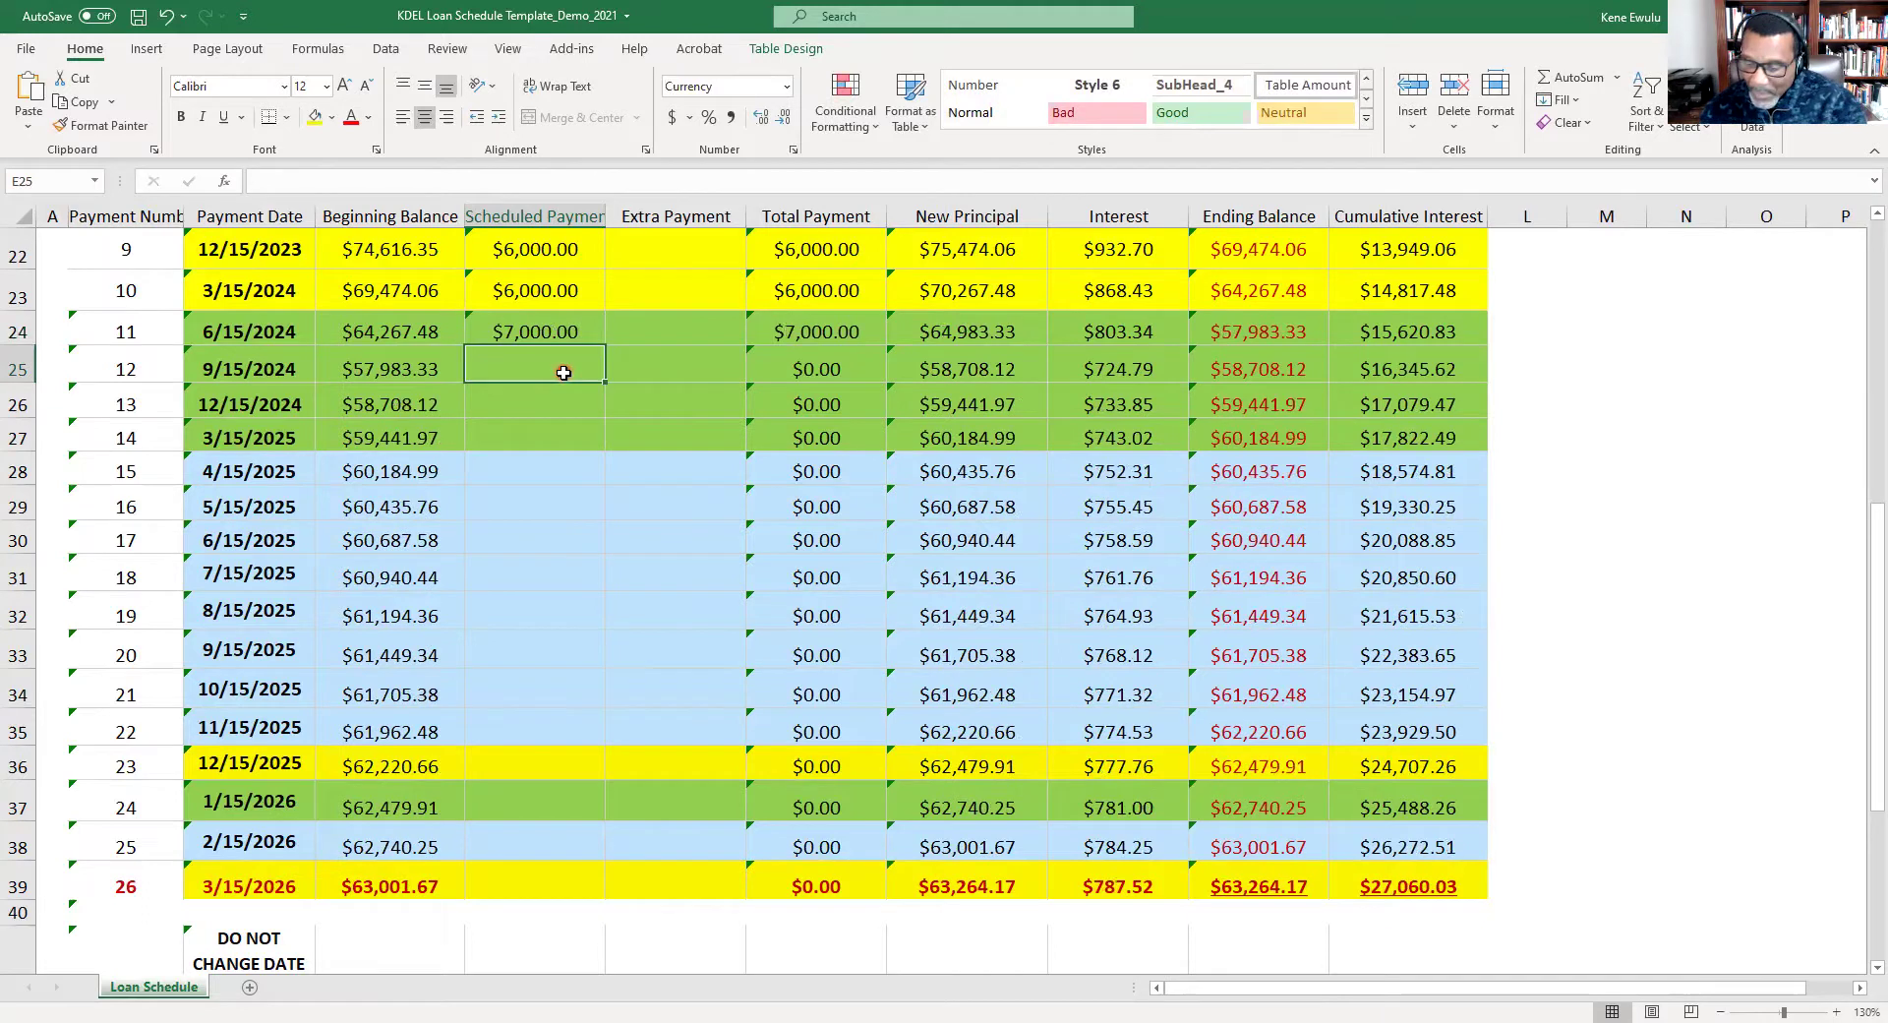
type("7000")
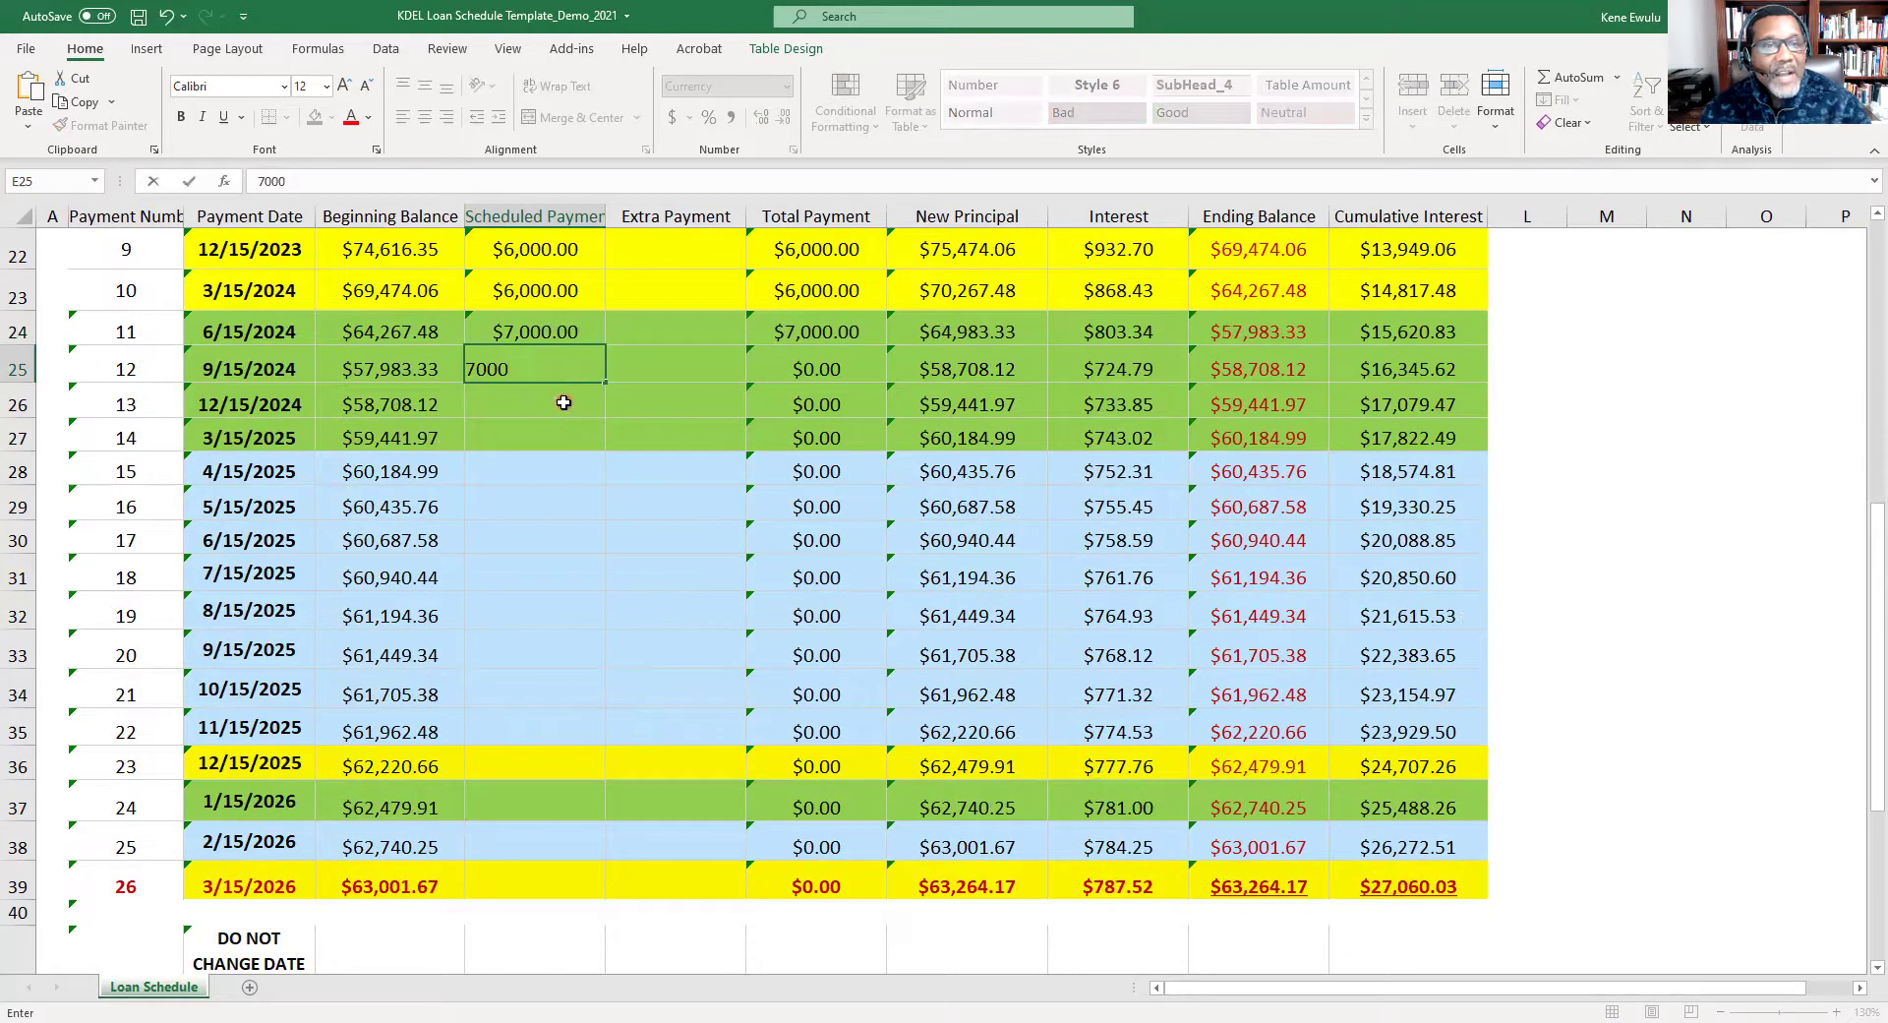
left_click(566, 403)
type("7000")
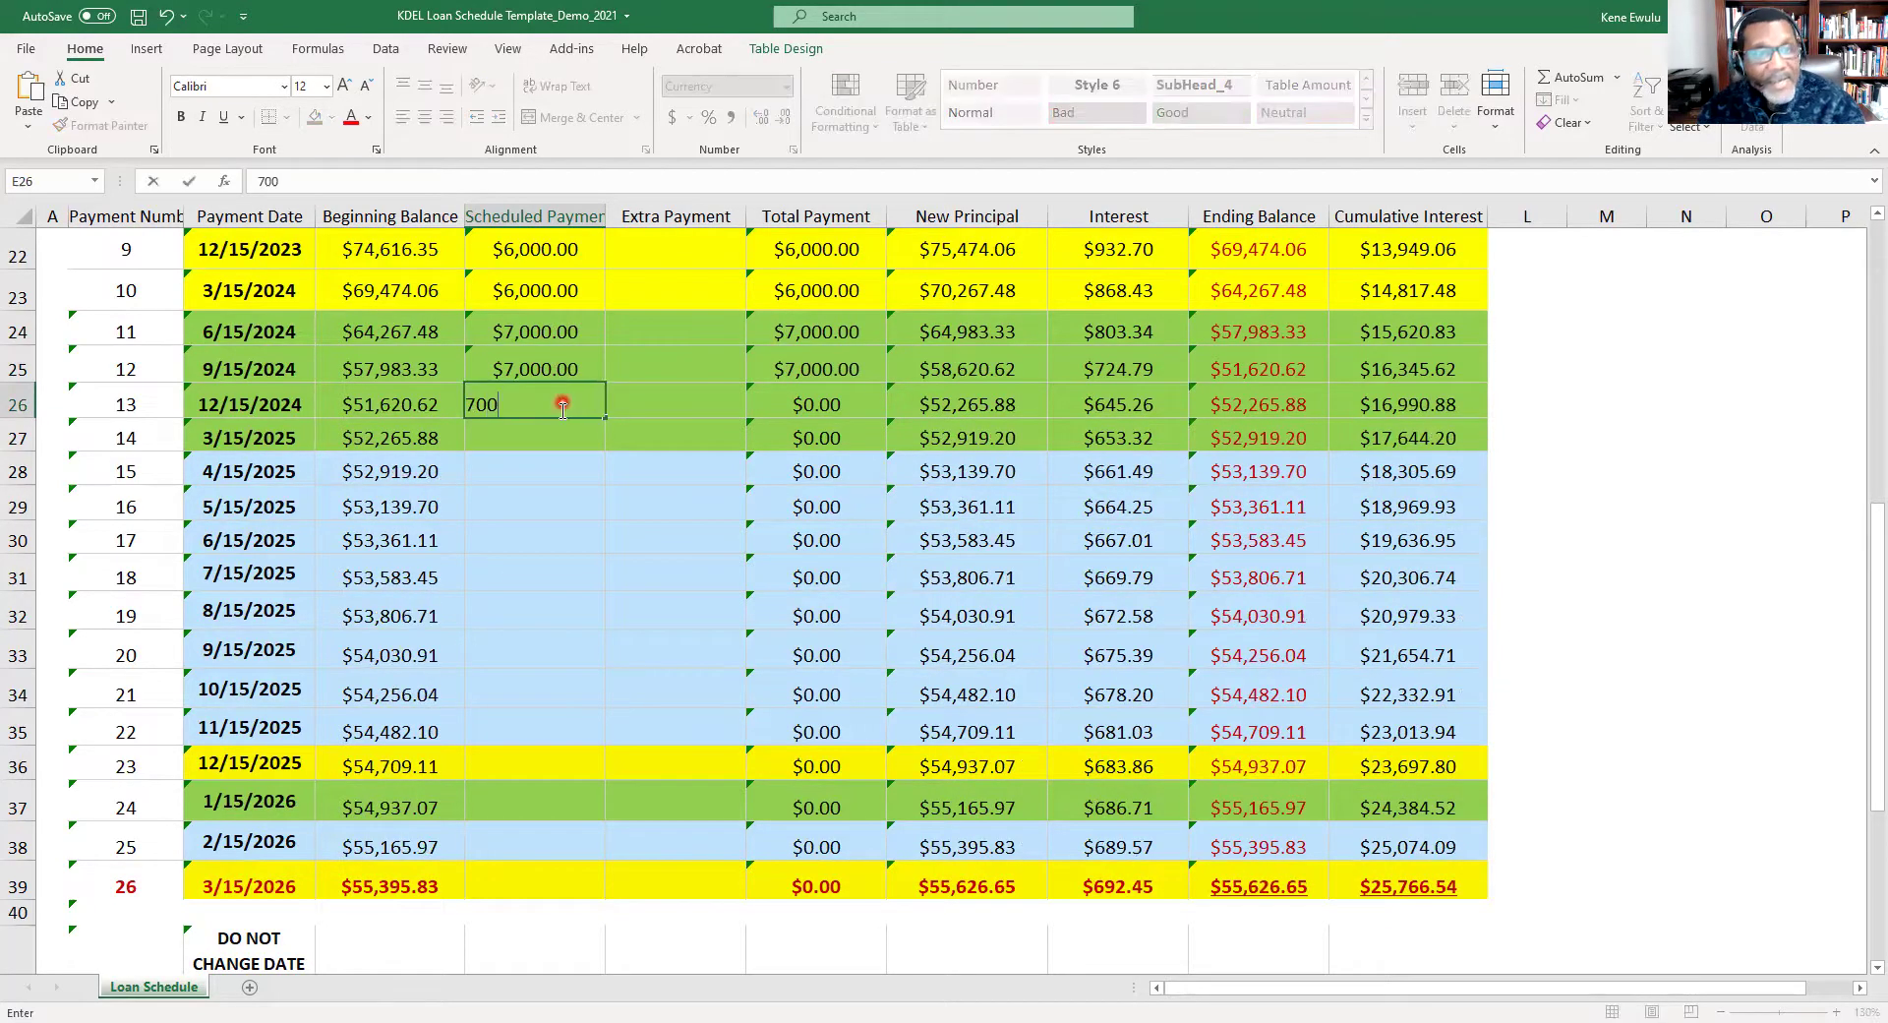
left_click(546, 440)
type("7000")
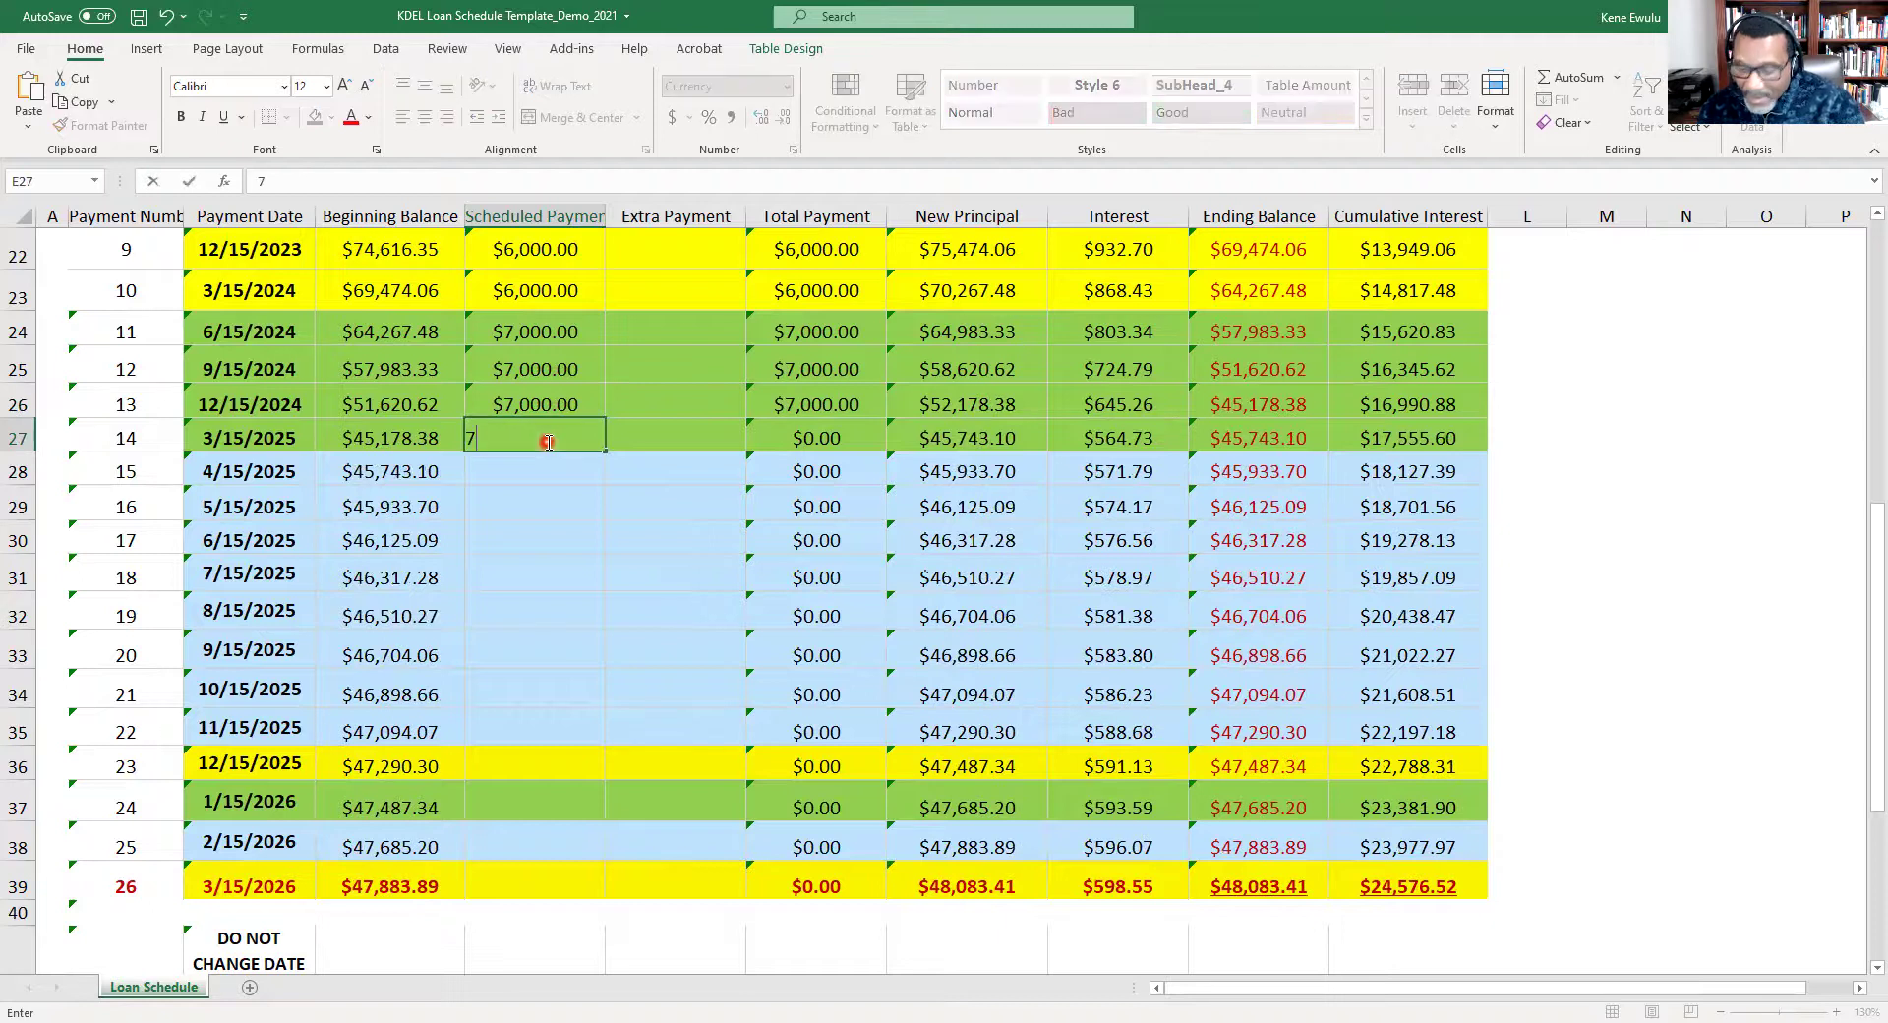
left_click(1599, 632)
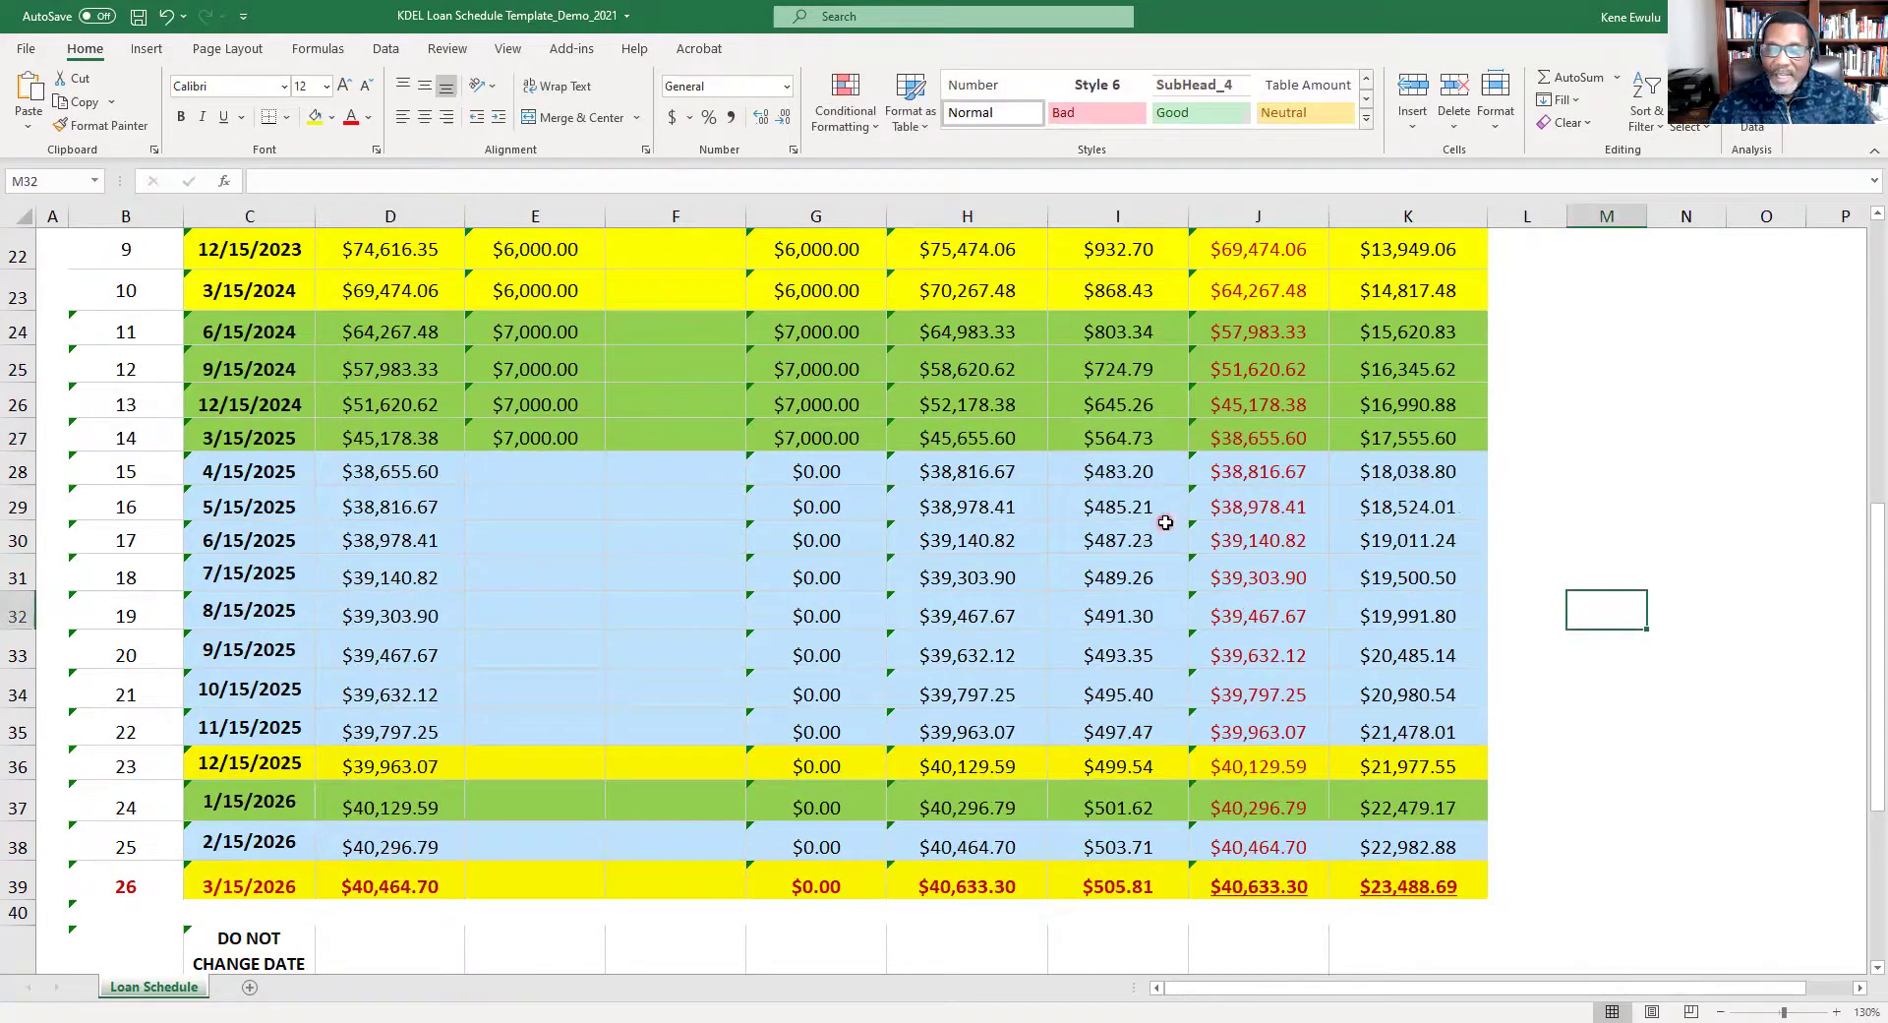
Enter 4000 as the Scheduled Payment for each of payment numbers 15 to 18, dated 4/15/2025 through 7/15/2025.
scroll(1165, 536, "down", 2)
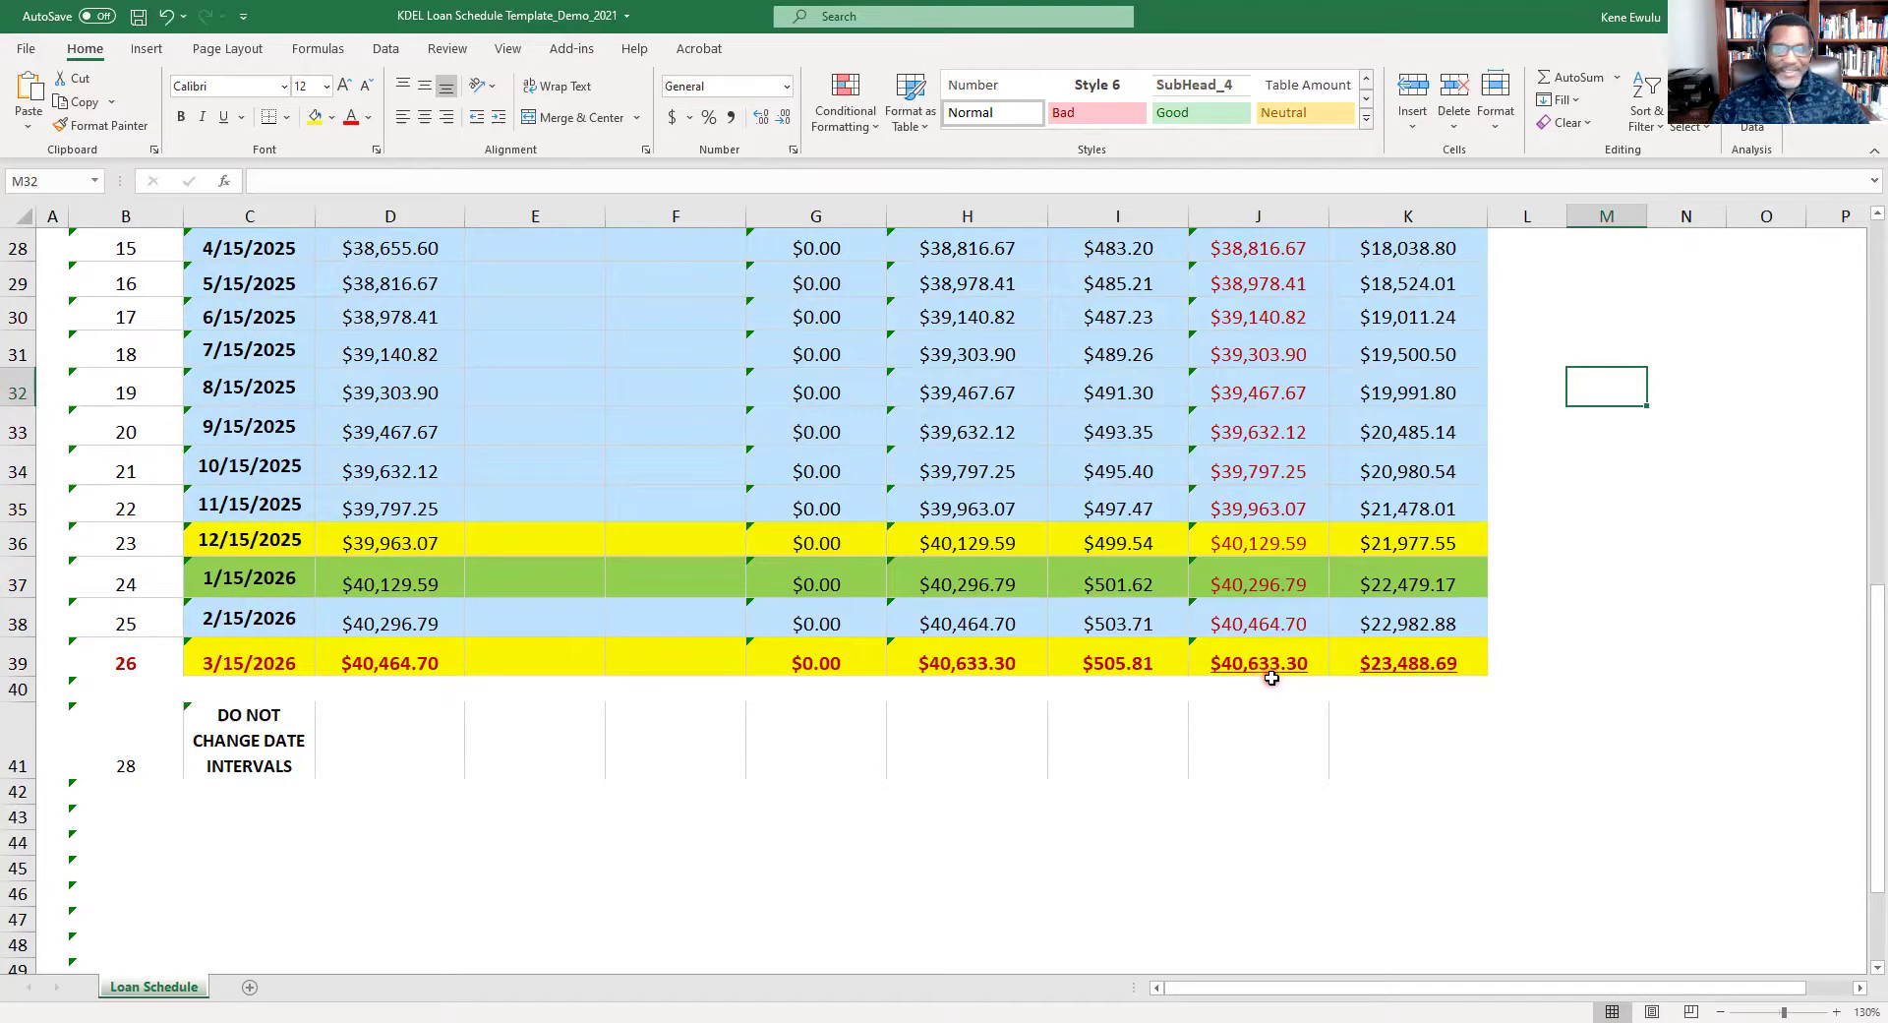
scroll(1272, 677, "up", 4)
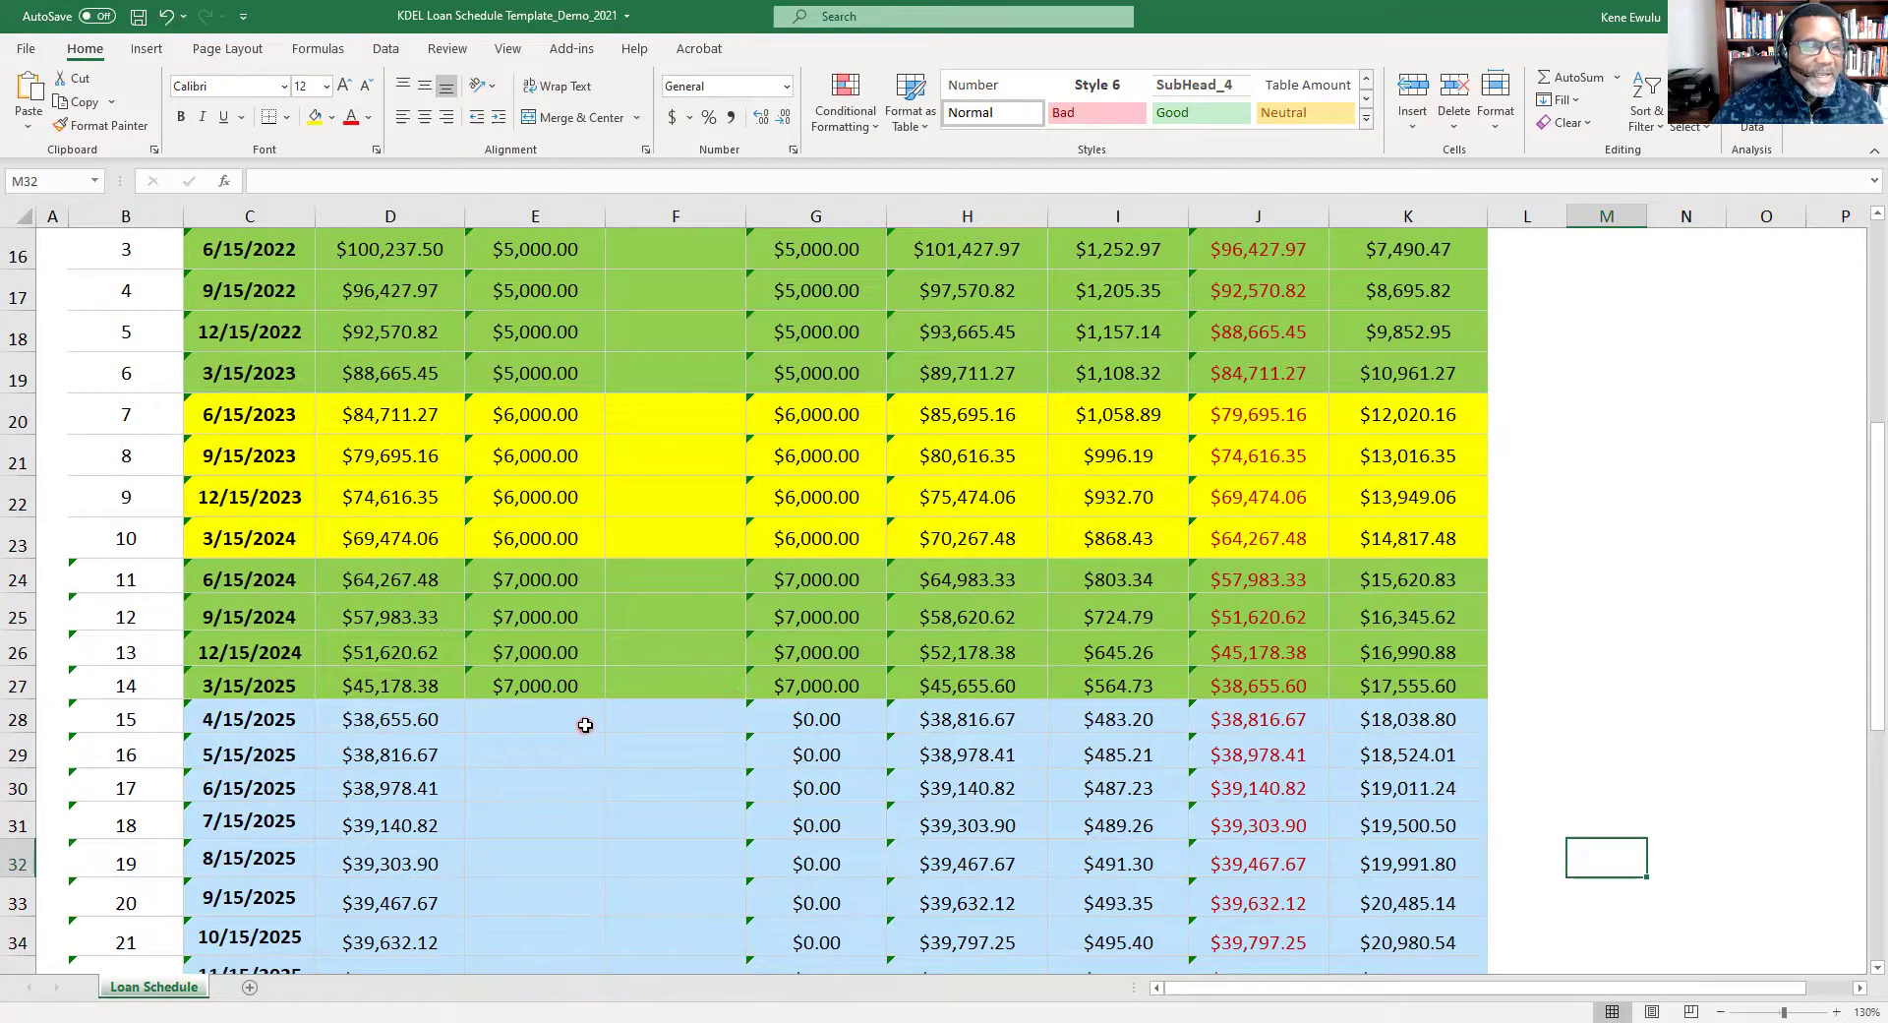
scroll(580, 726, "down", 2)
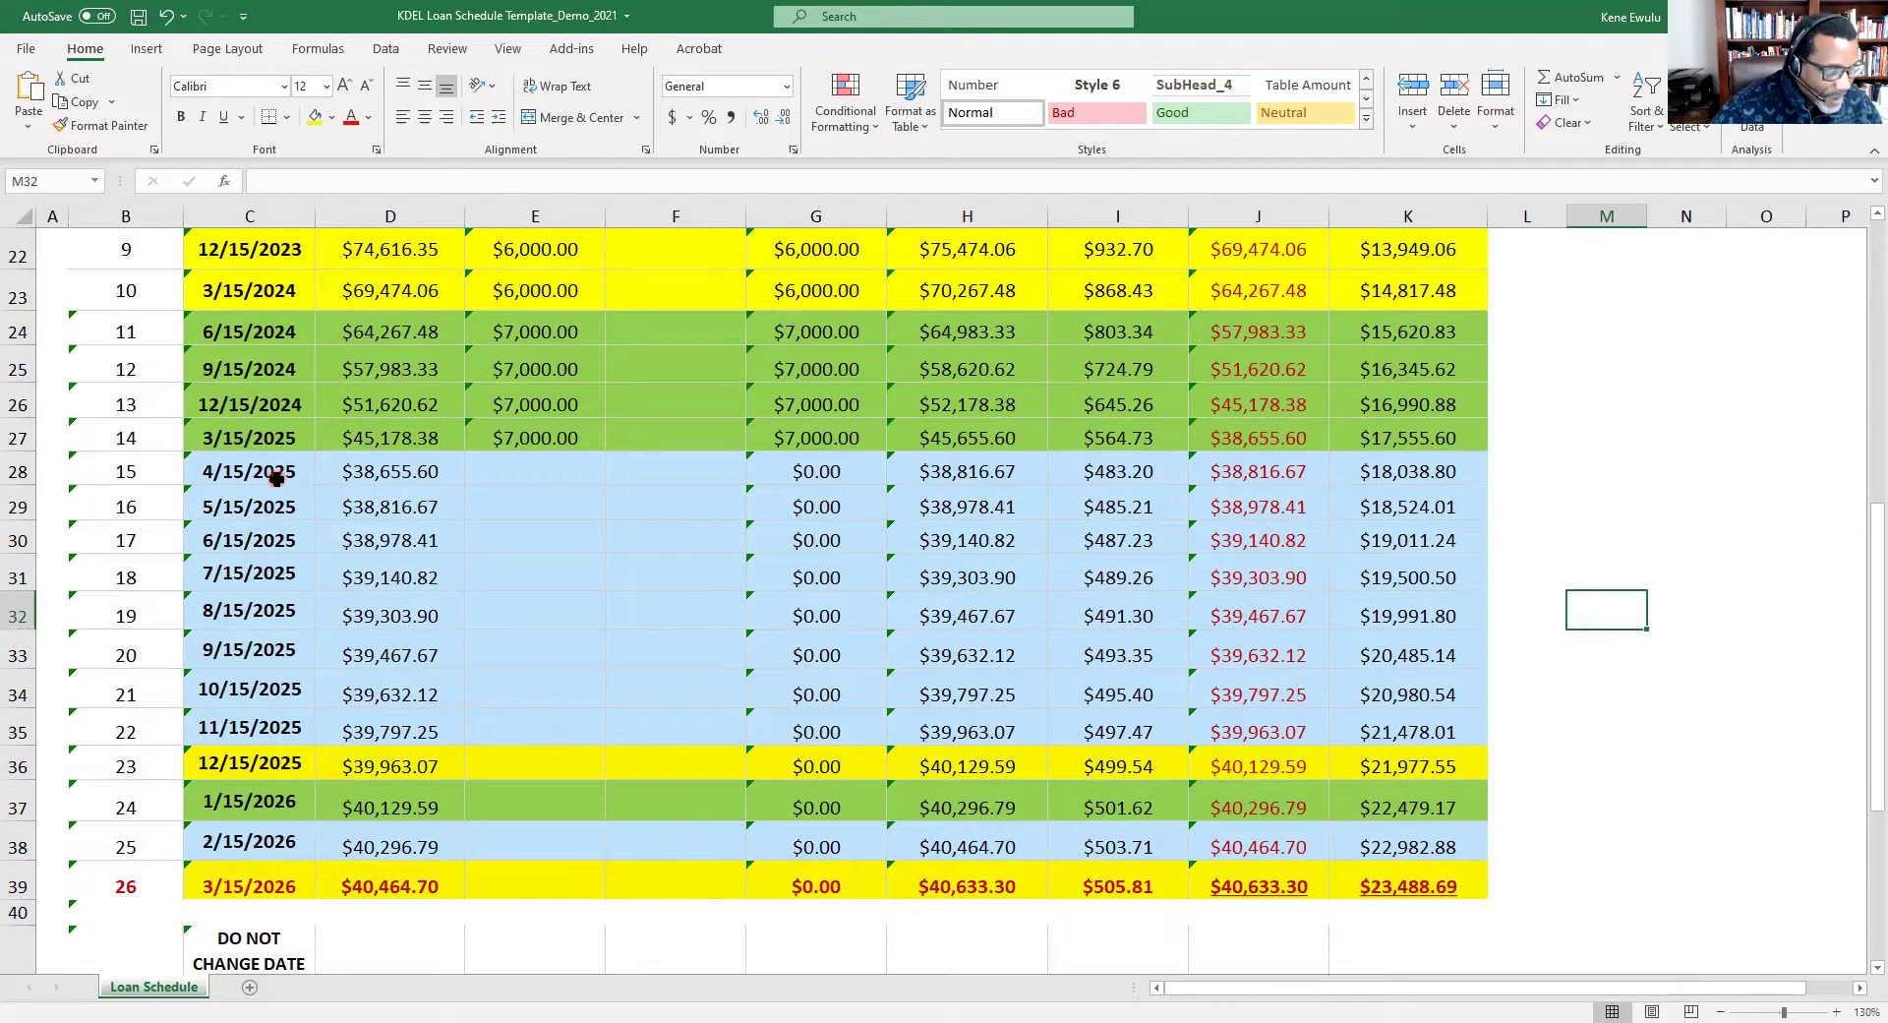
left_click(536, 477)
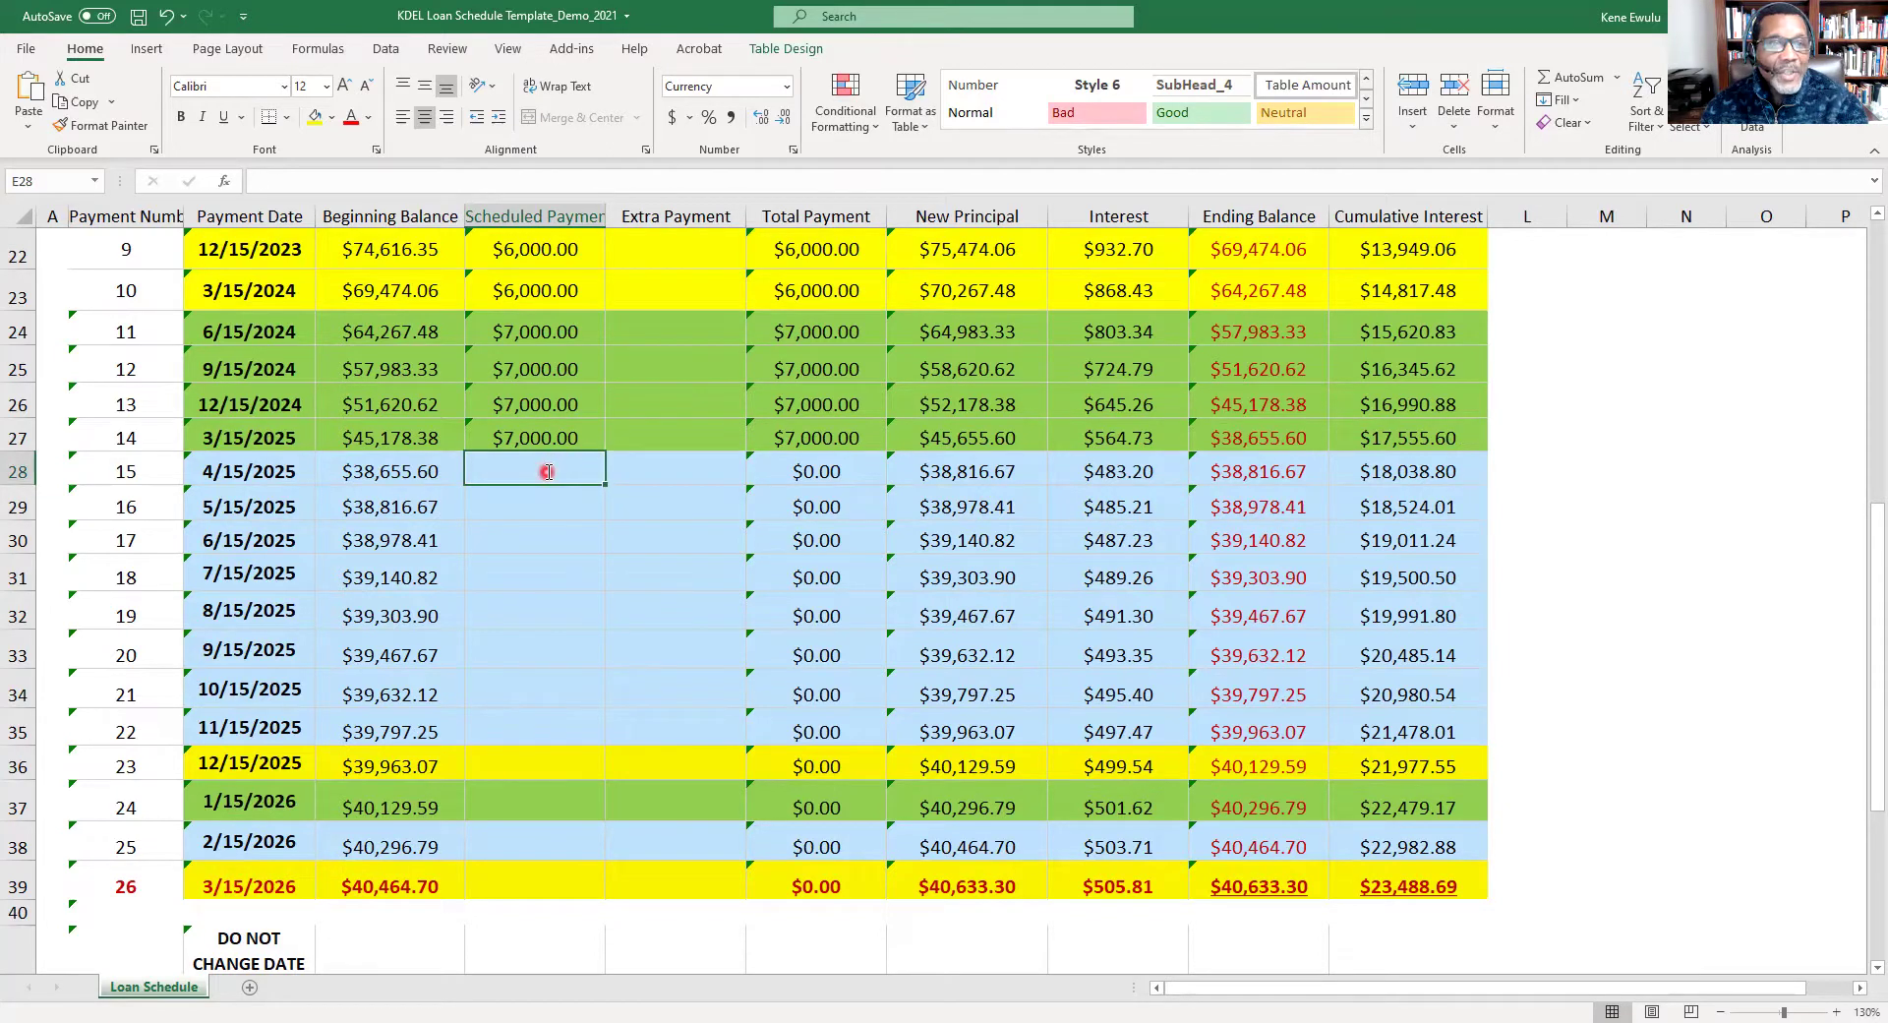
type("4,0")
type("000")
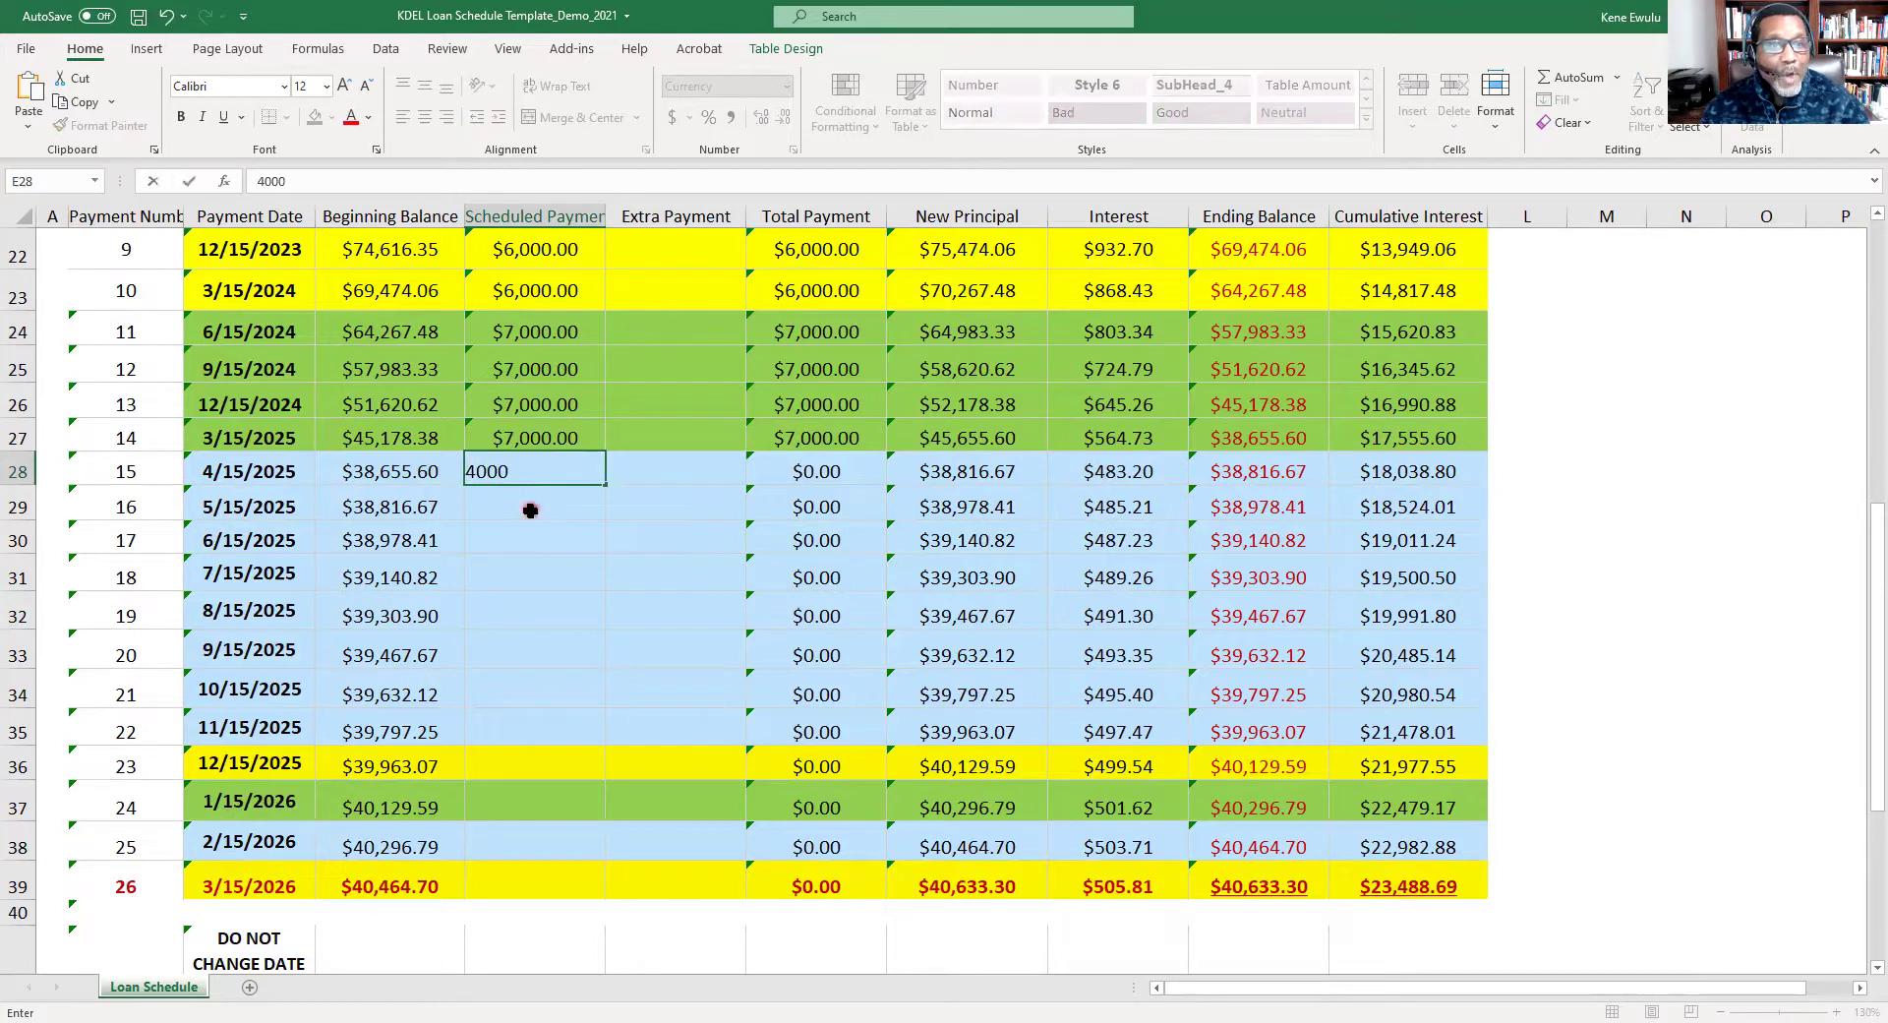
key("Return")
type("4000")
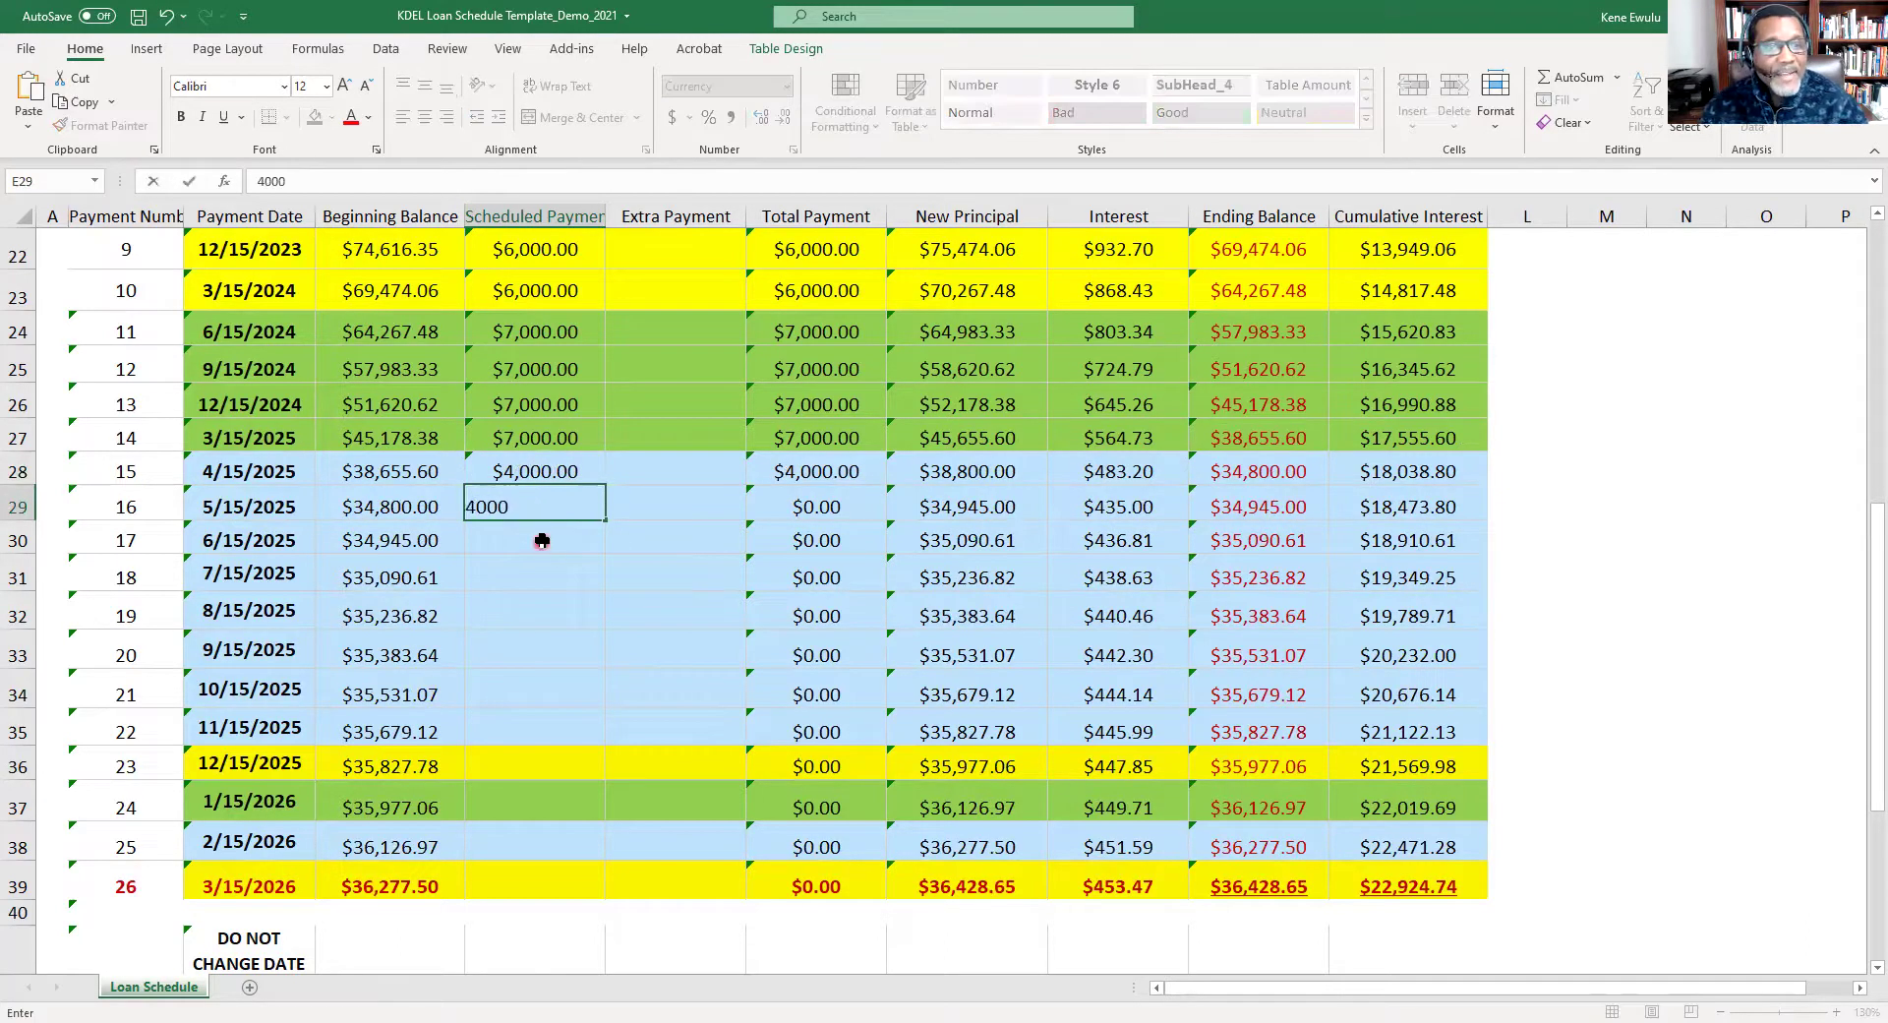
key("Return")
type("4000")
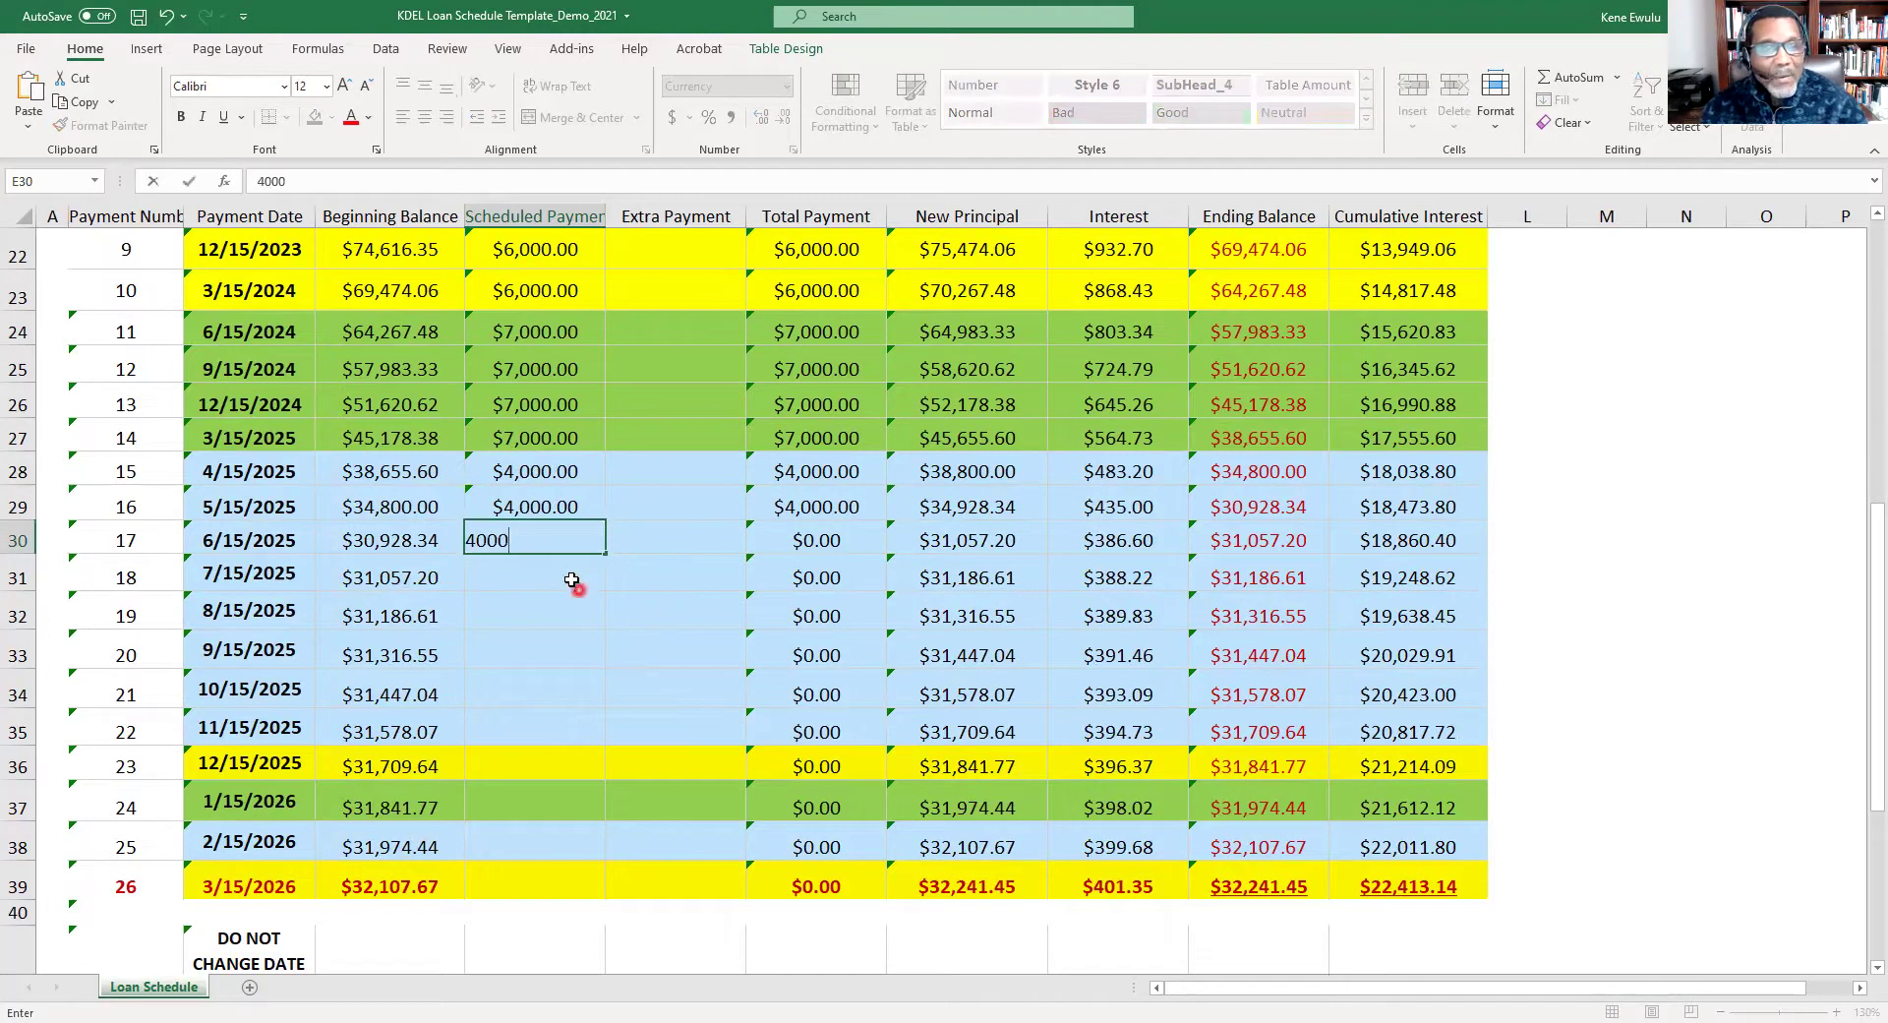
key("Return")
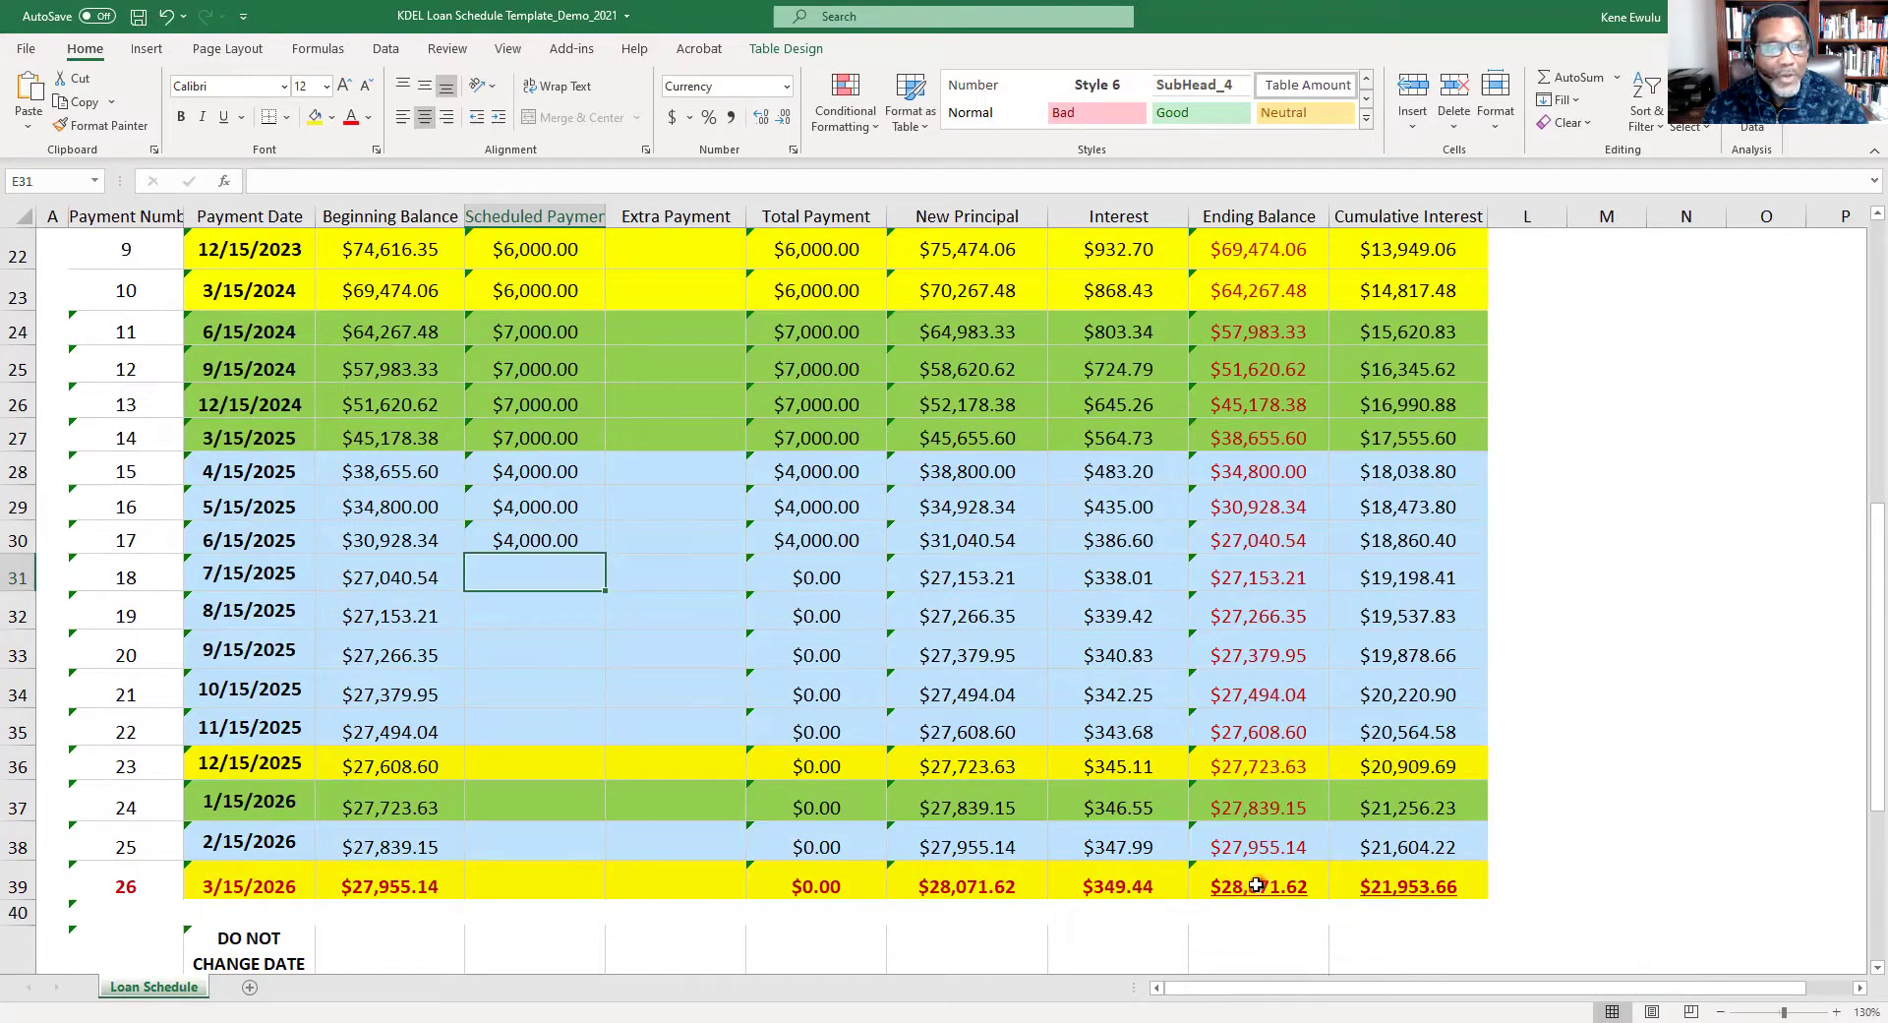
type("4000")
key("Return")
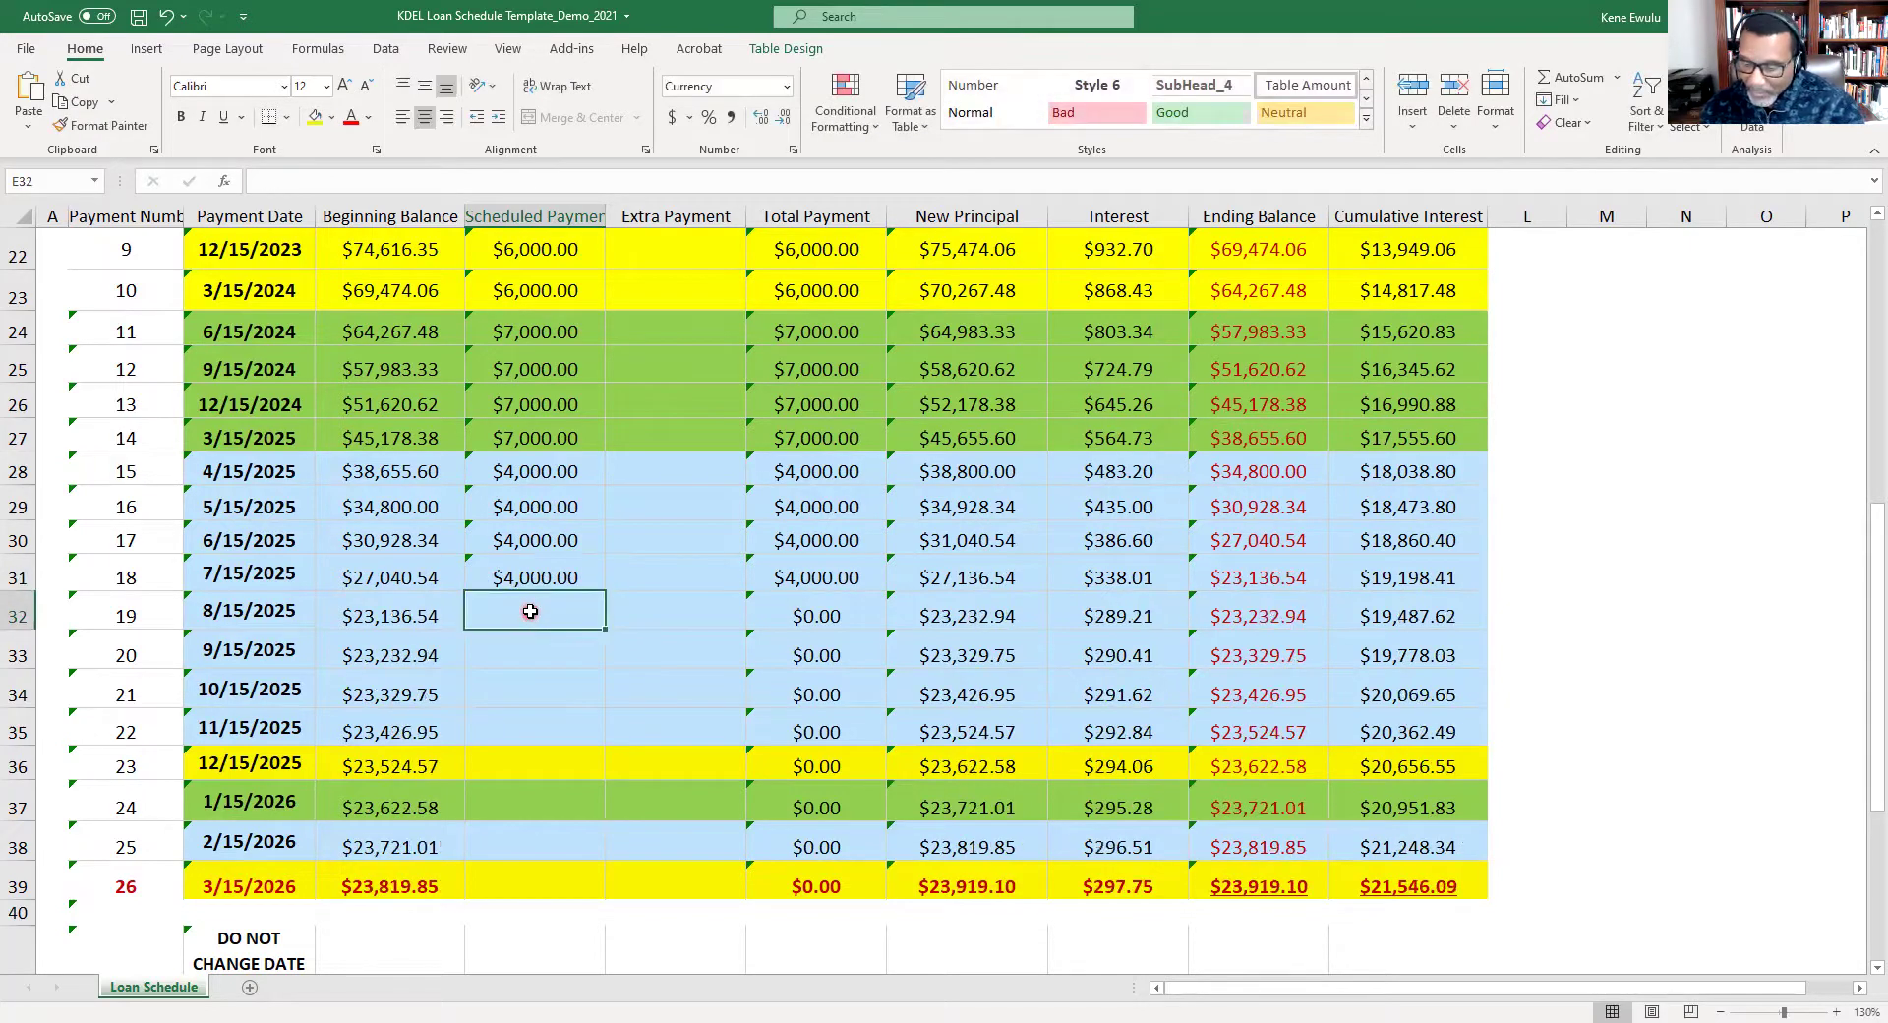
Enter 4000 as the Scheduled Payment for each of payment numbers 19 to 22, dated 8/15/2025 through 11/15/2025.
type("4000")
key("Return")
type("4,000")
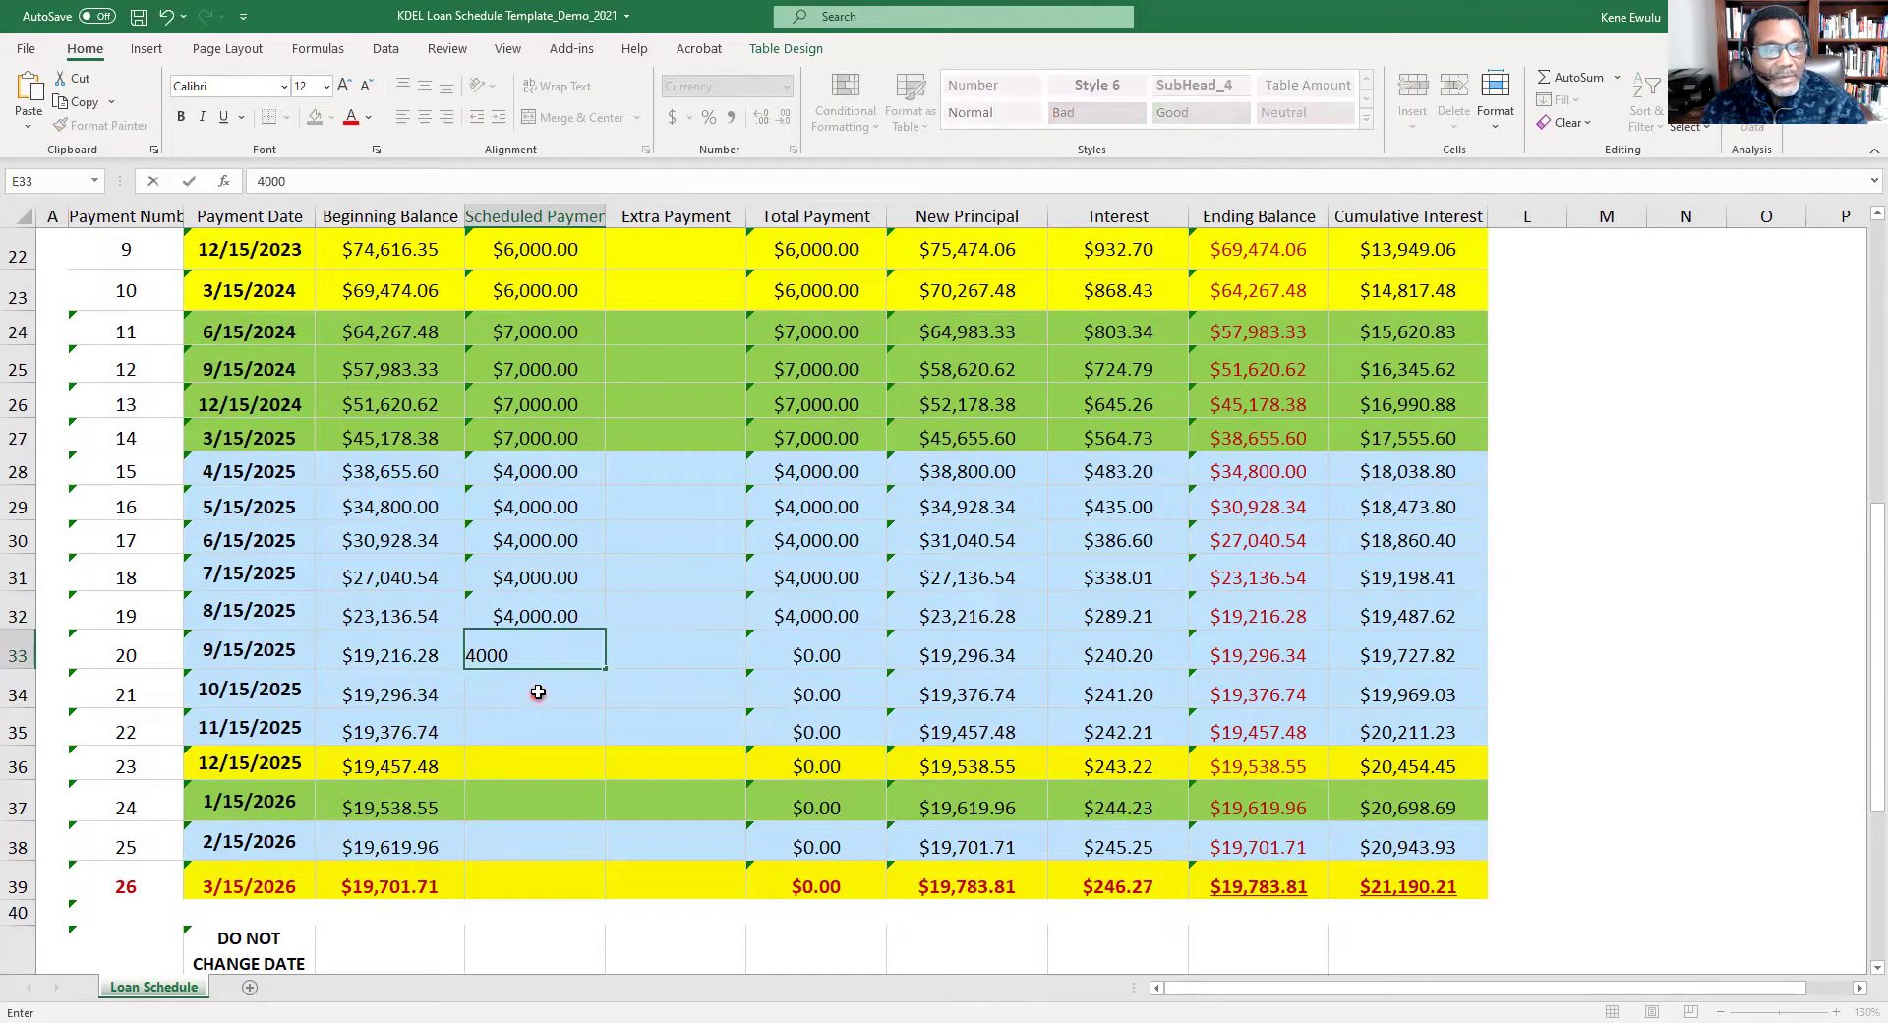
key("Return")
type("4000")
left_click(550, 734)
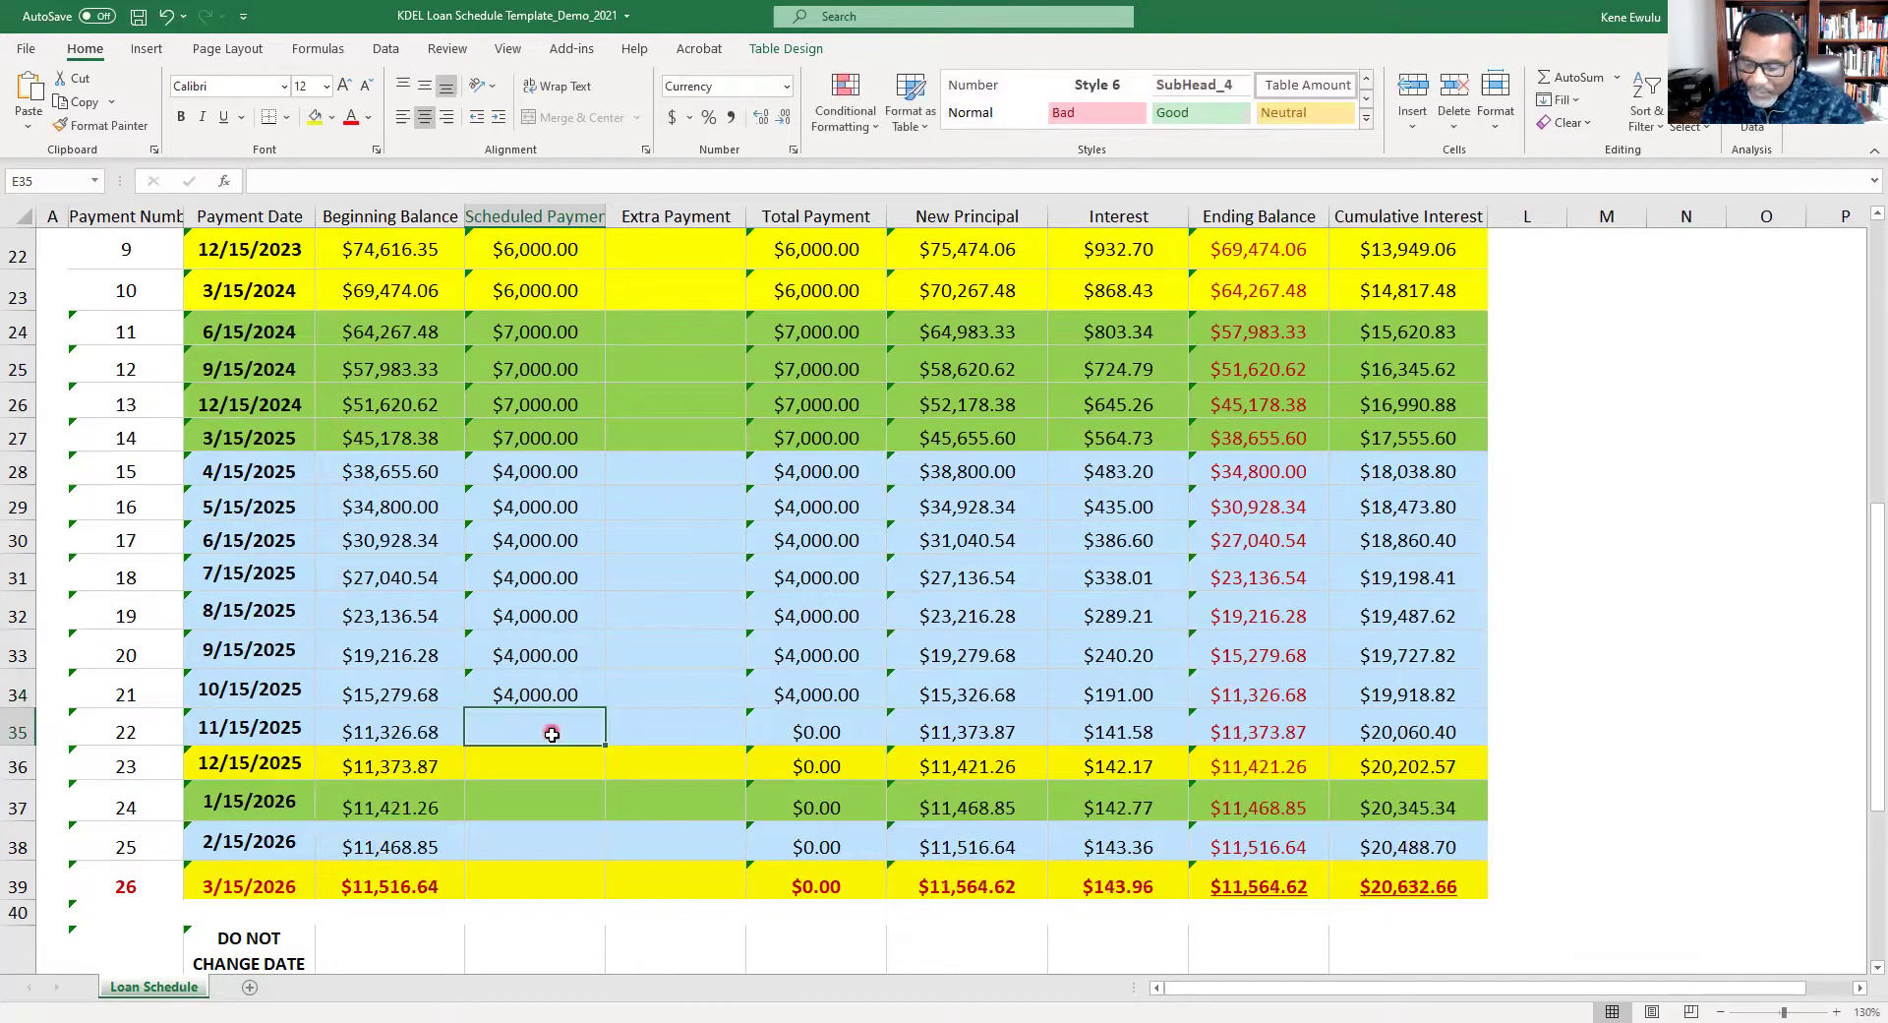
type("4000")
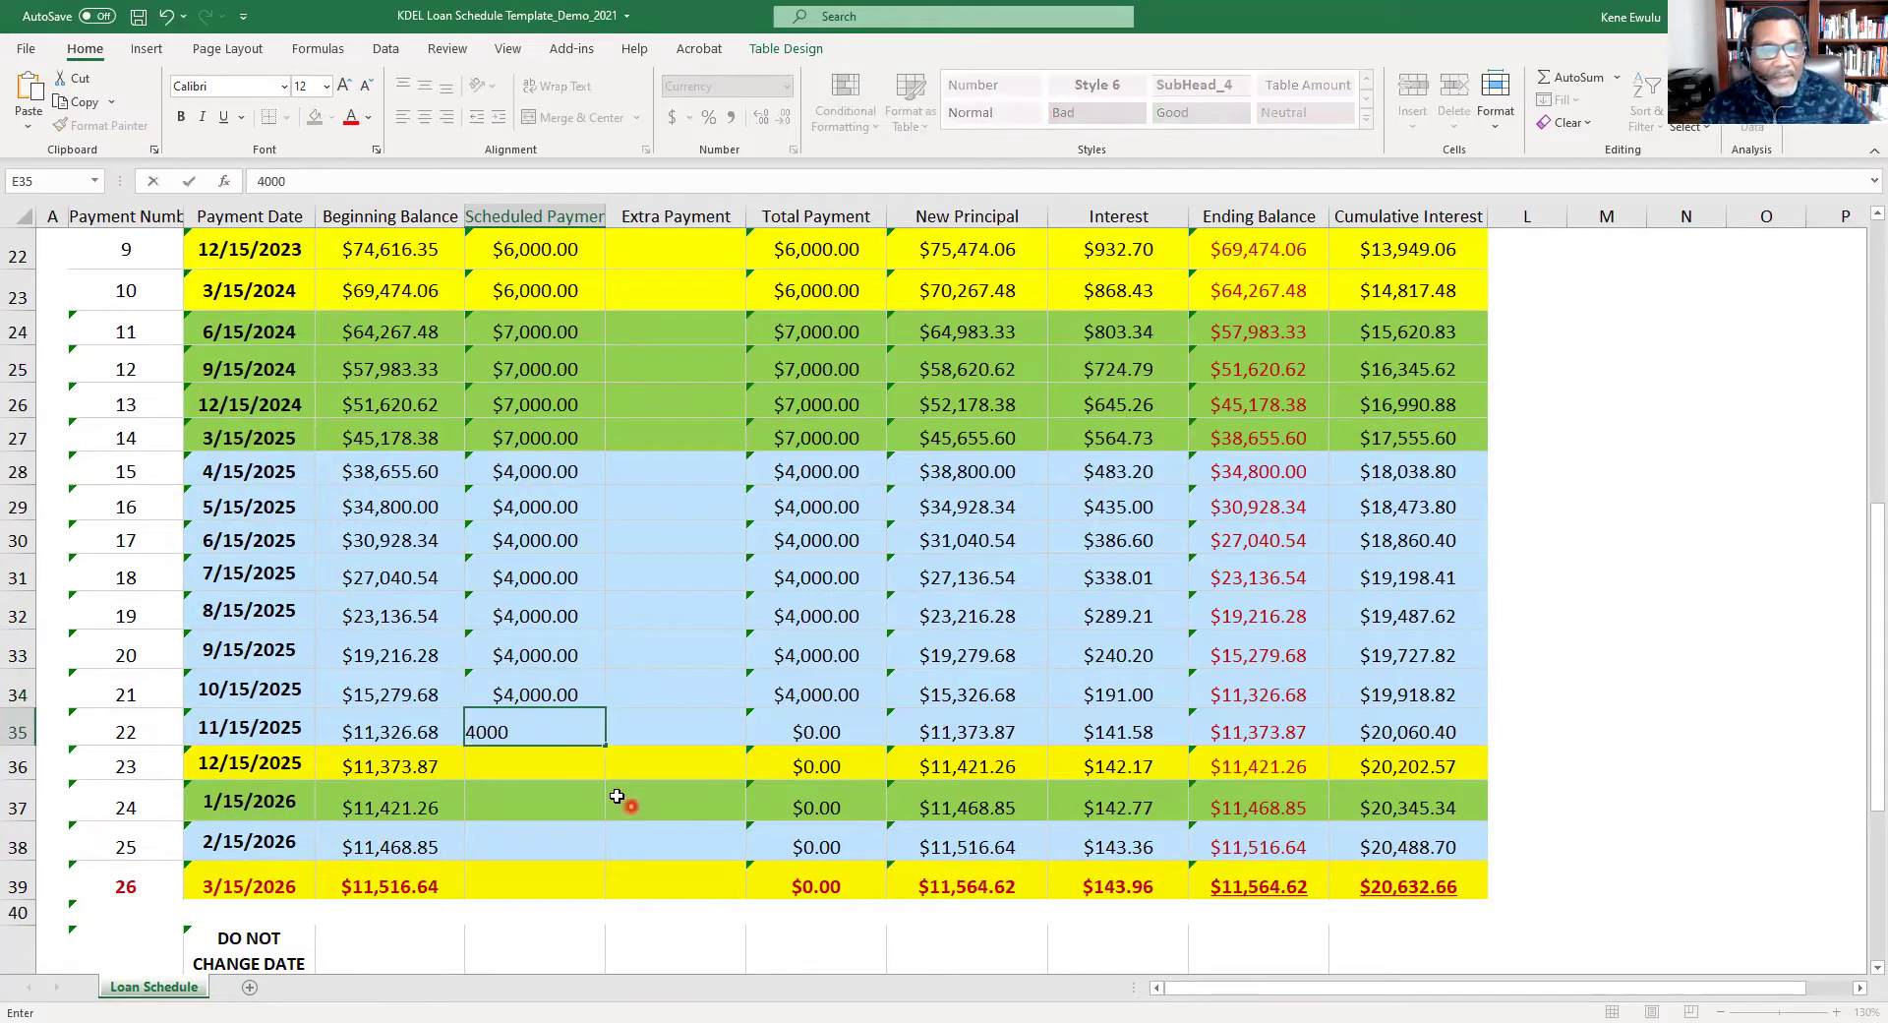
Enter 3750 as the Scheduled Payment for payment number 23, dated 12/15/2025.
left_click(551, 767)
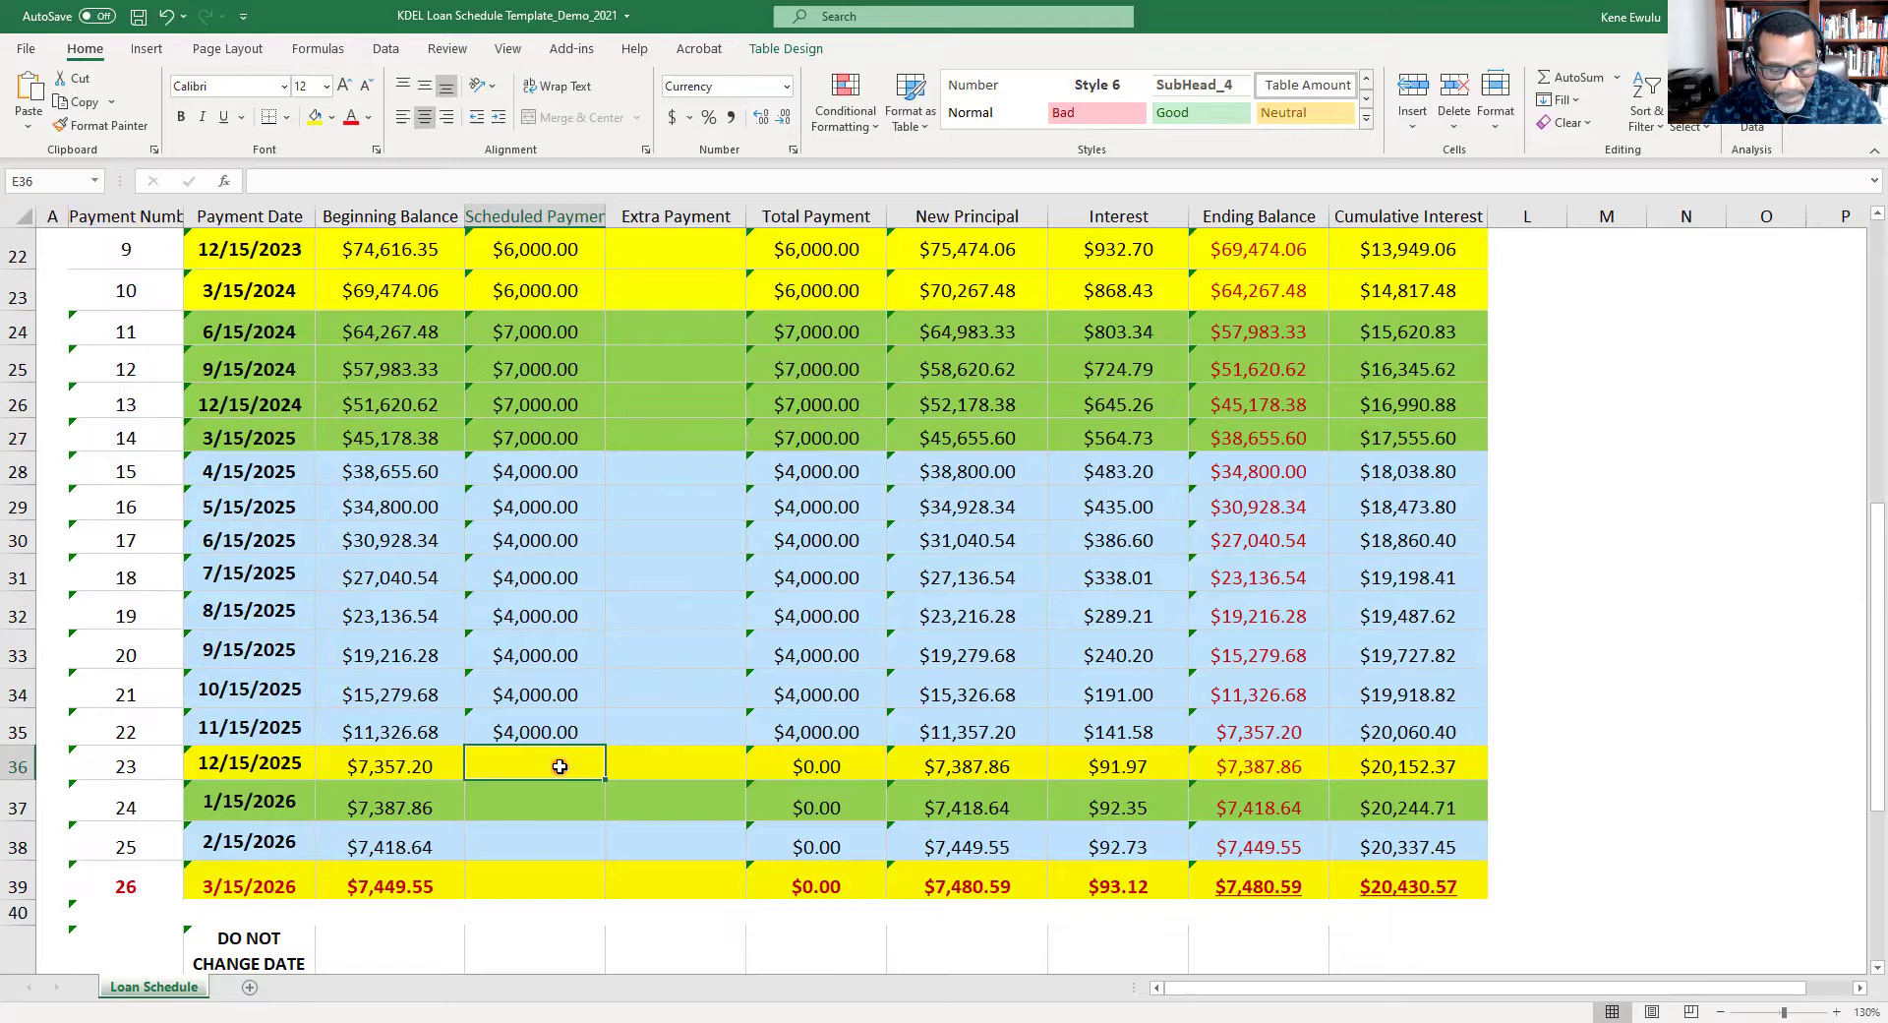
type("3,")
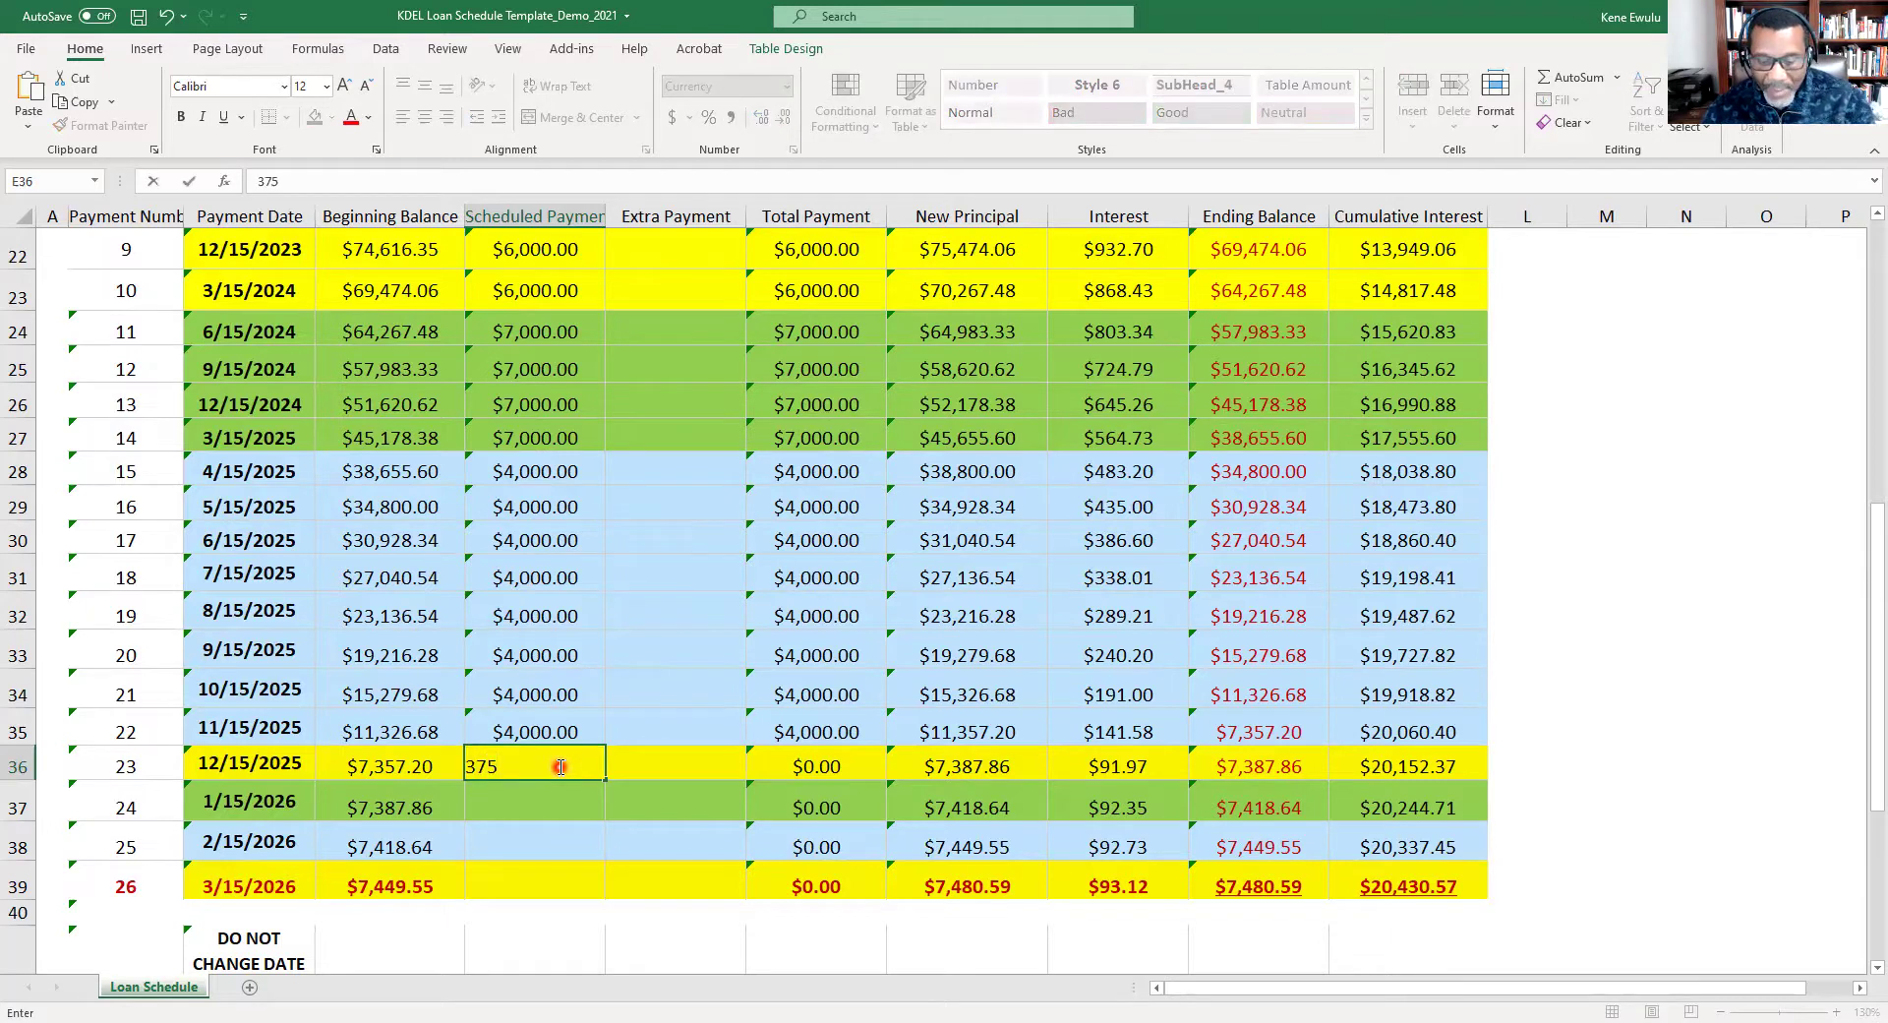
type("750")
left_click(1603, 808)
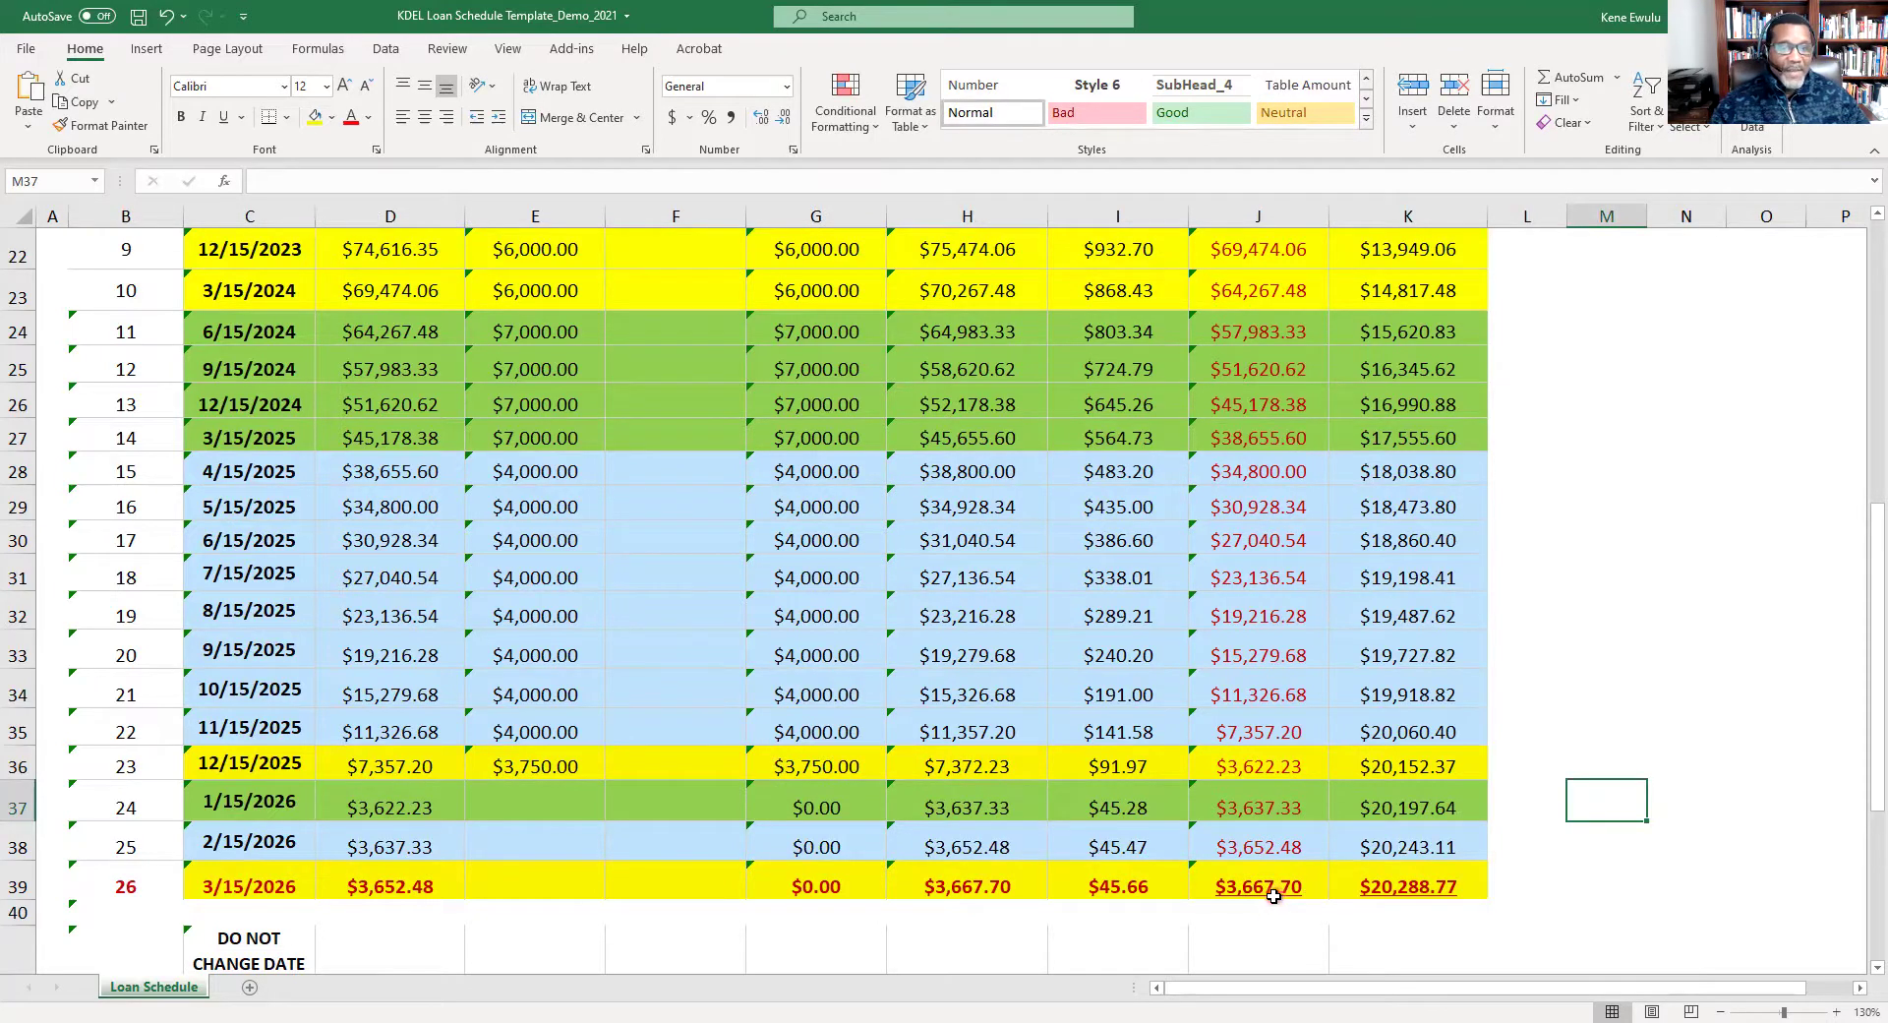
Enter 25000 as the Scheduled Payment for payment number 24, dated 1/15/2026.
left_click(530, 805)
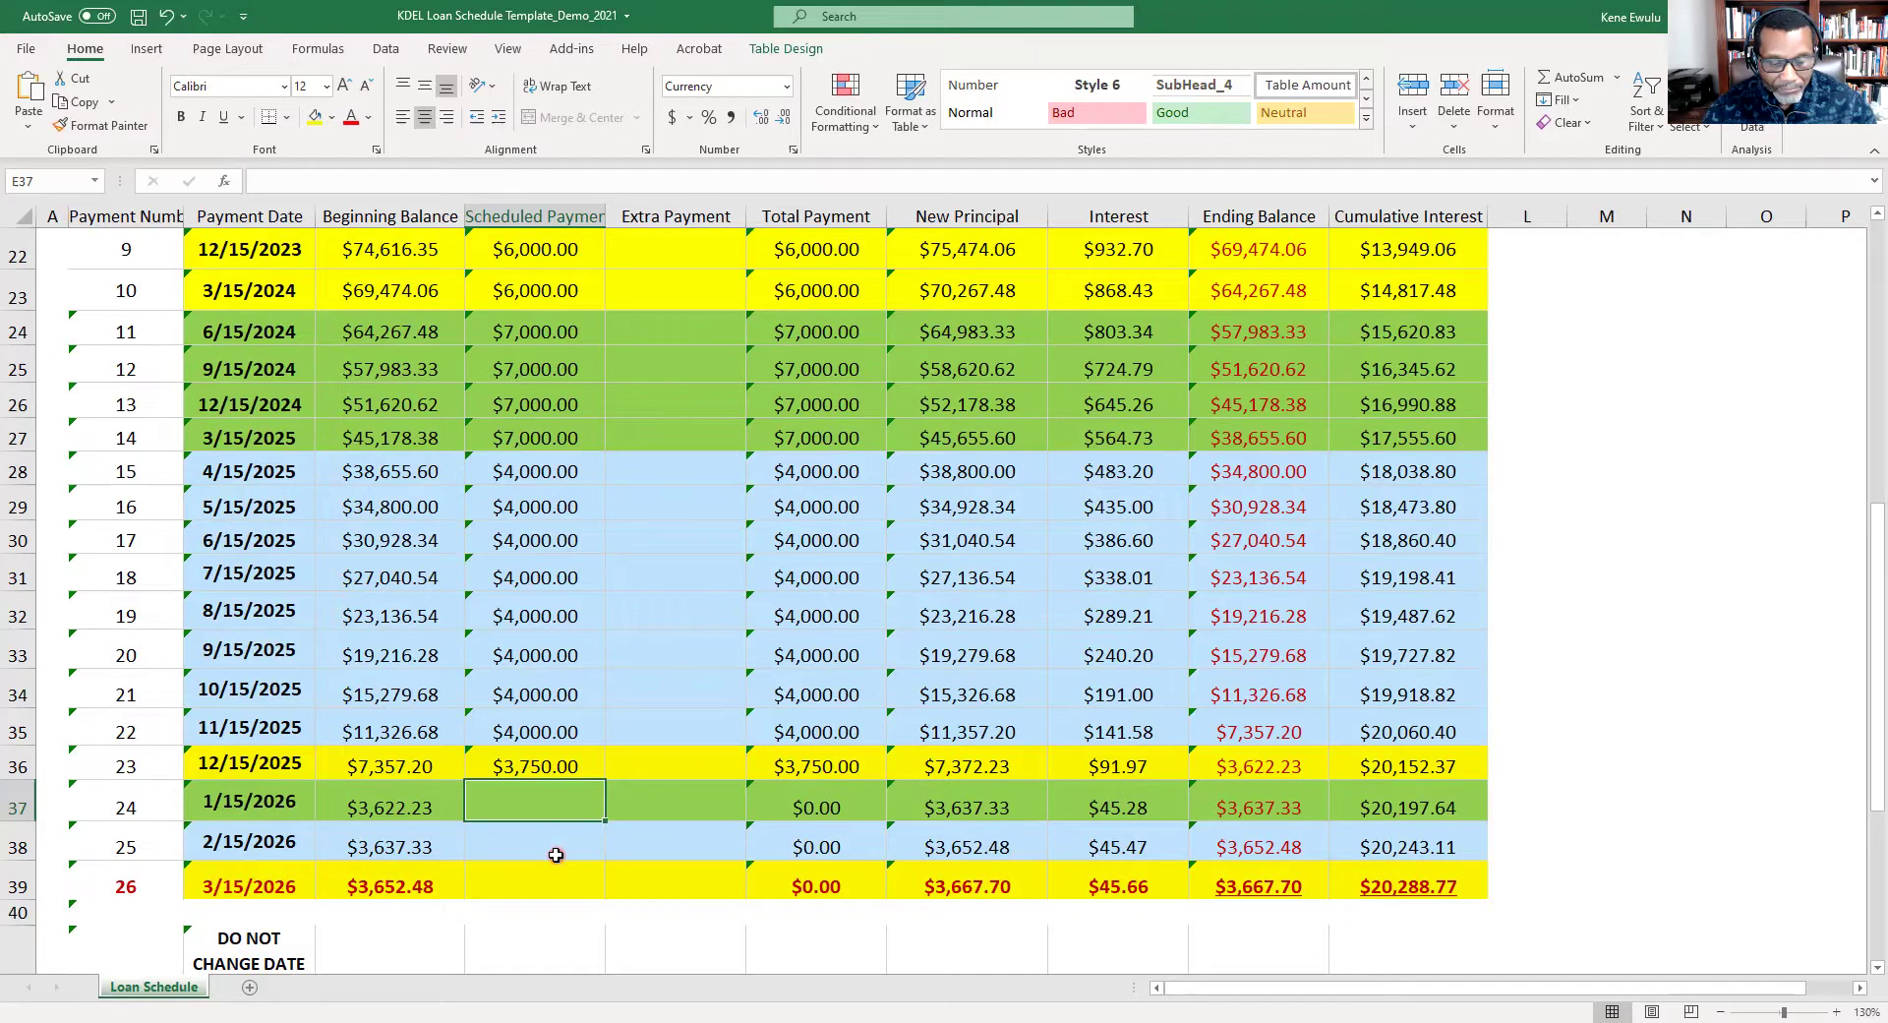
type("25,000")
left_click(1623, 856)
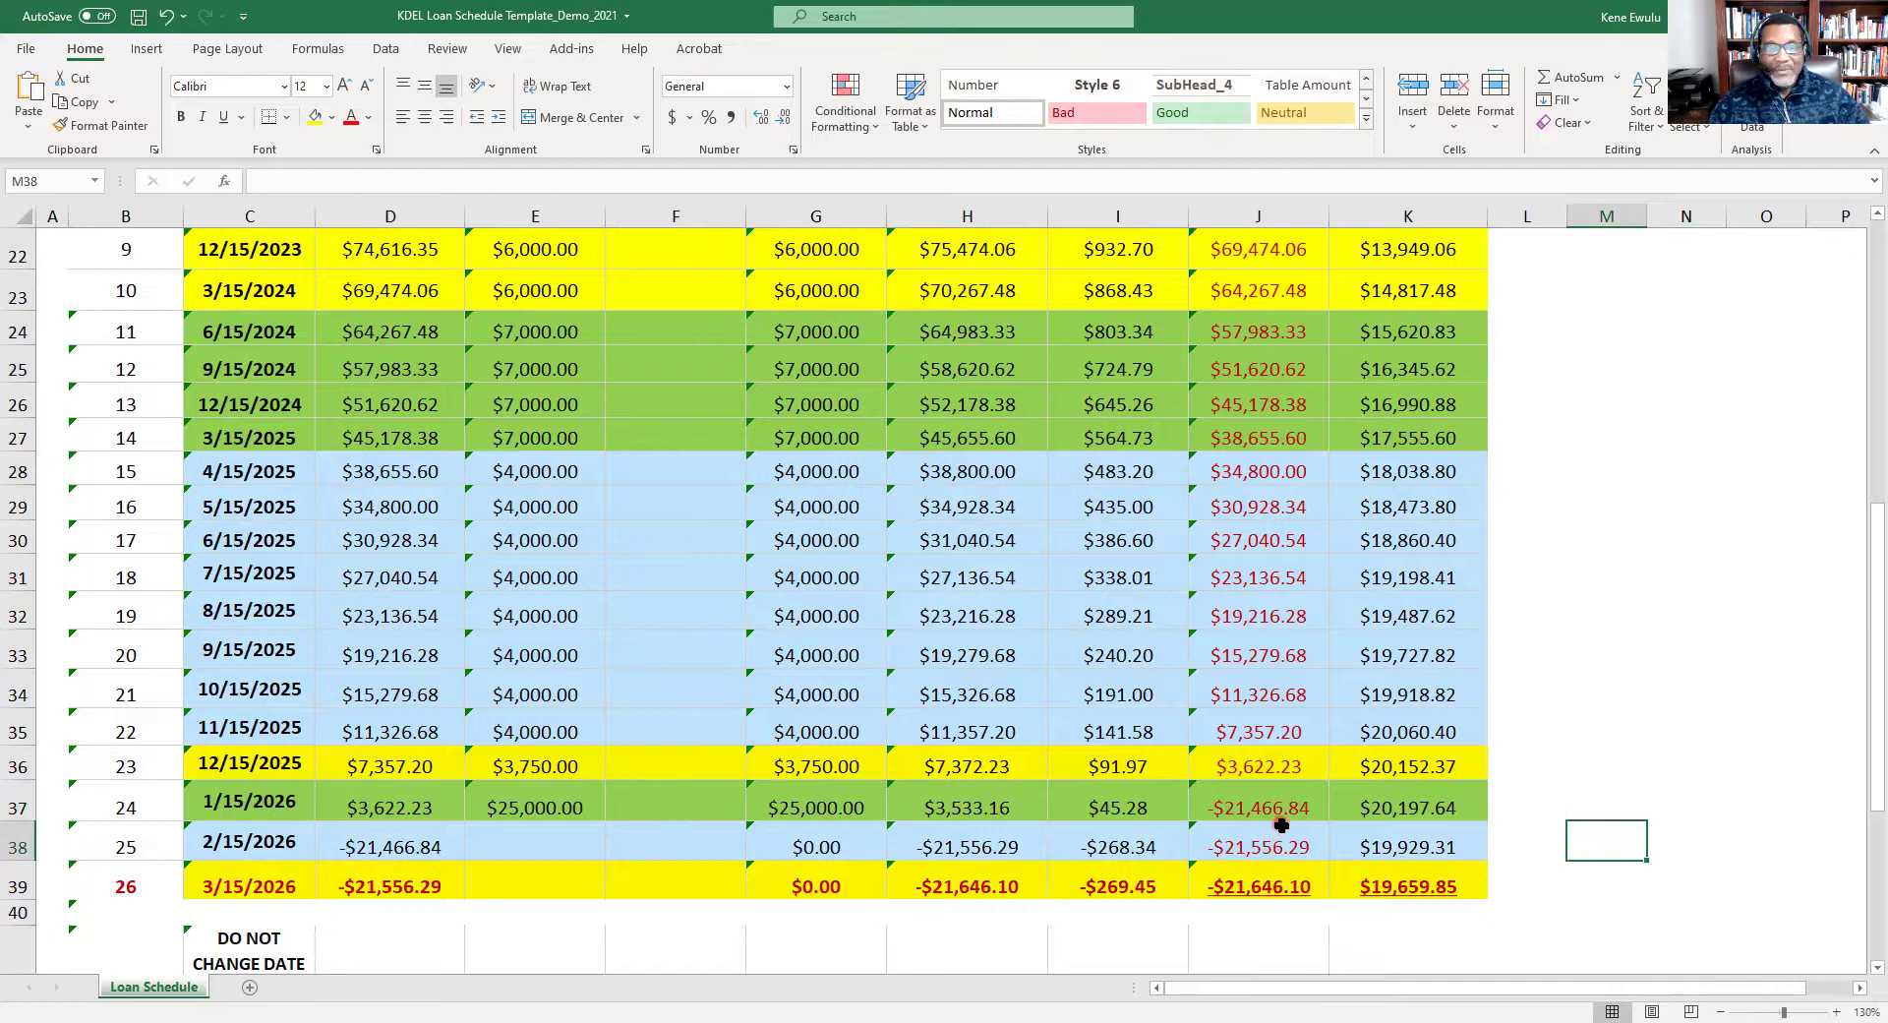
Correct the Scheduled Payment for payment number 24, dated 1/15/2026, to 2500.
left_click(540, 810)
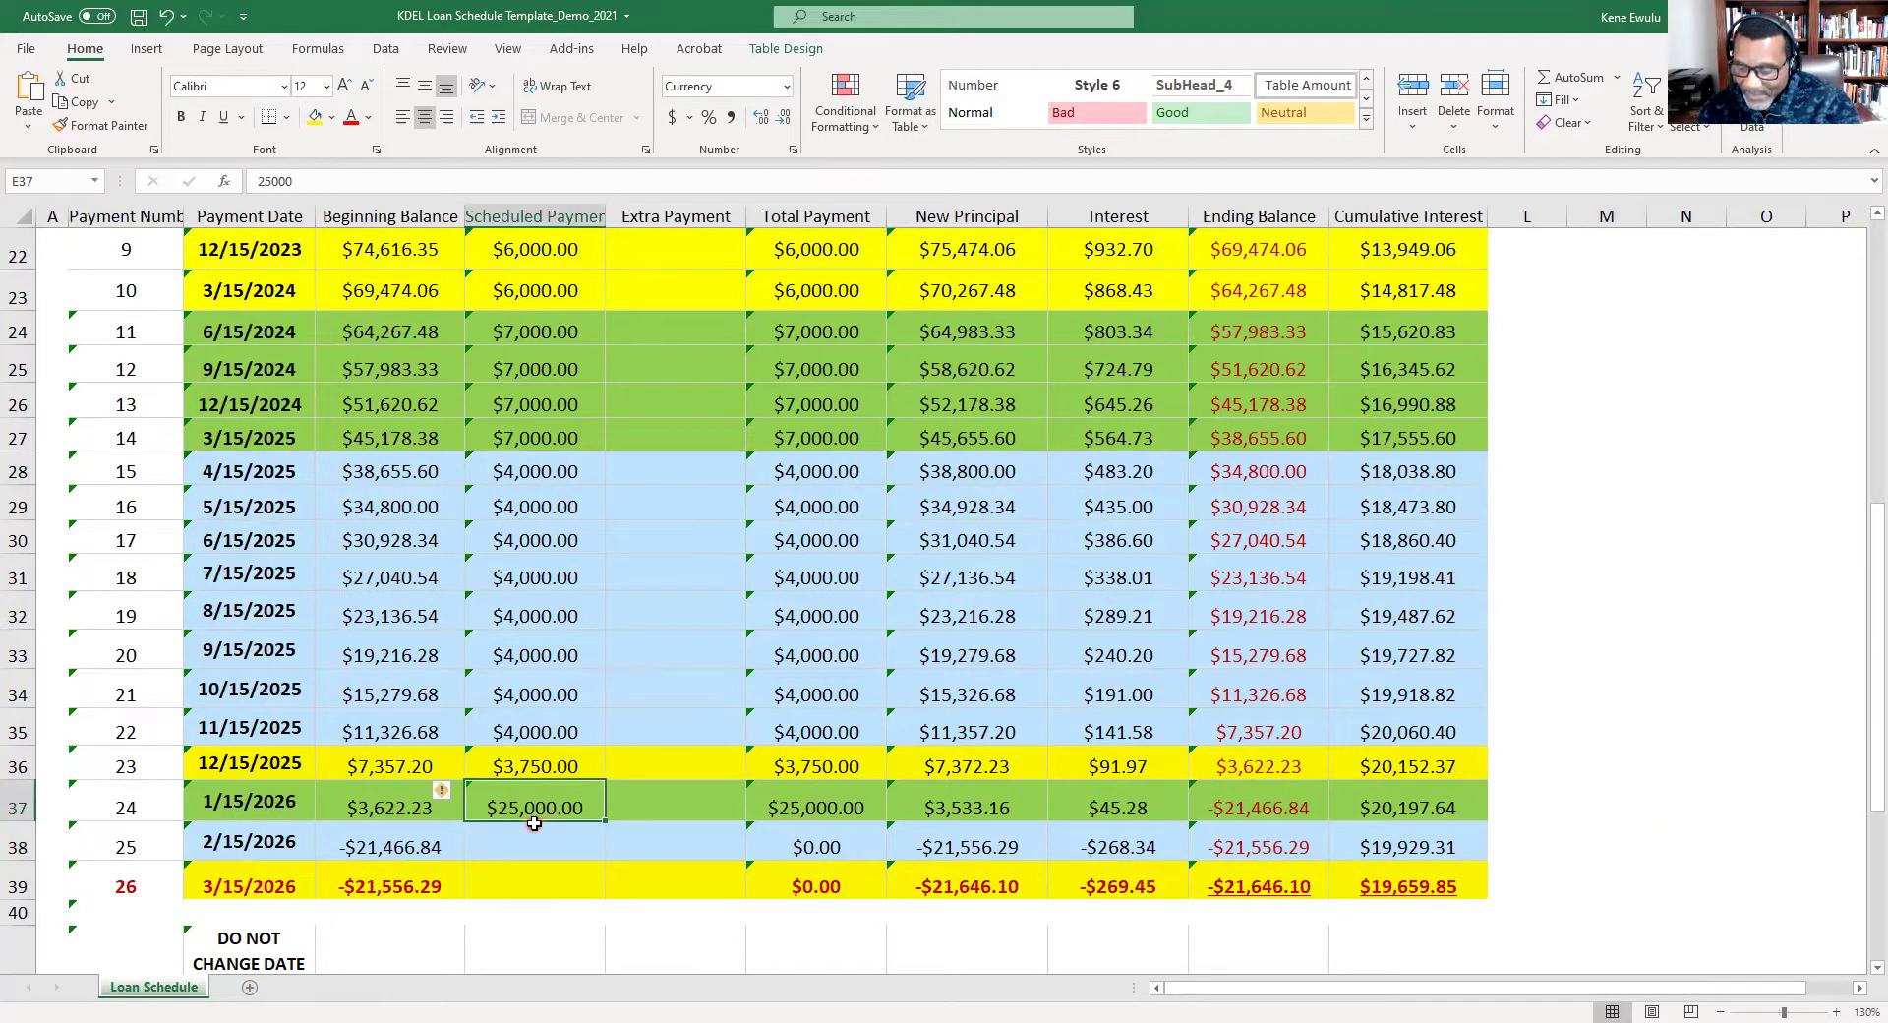
type("2,500")
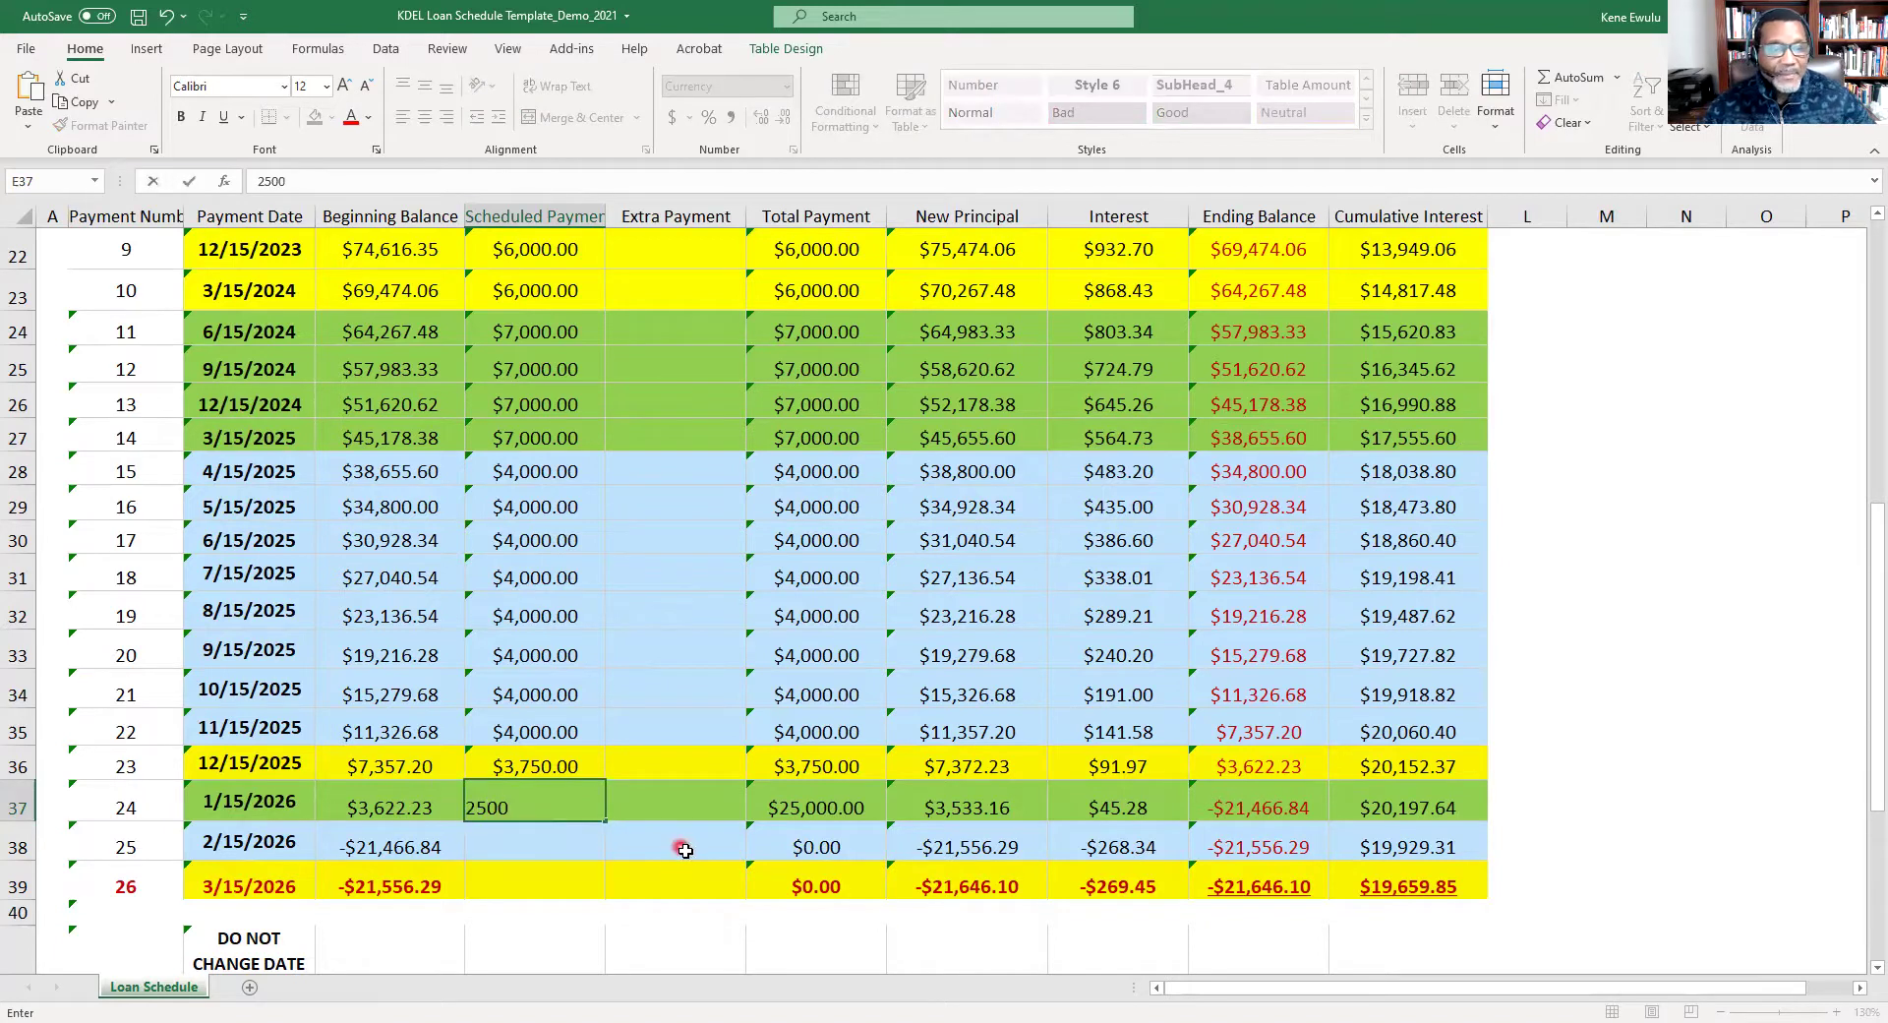
left_click(680, 844)
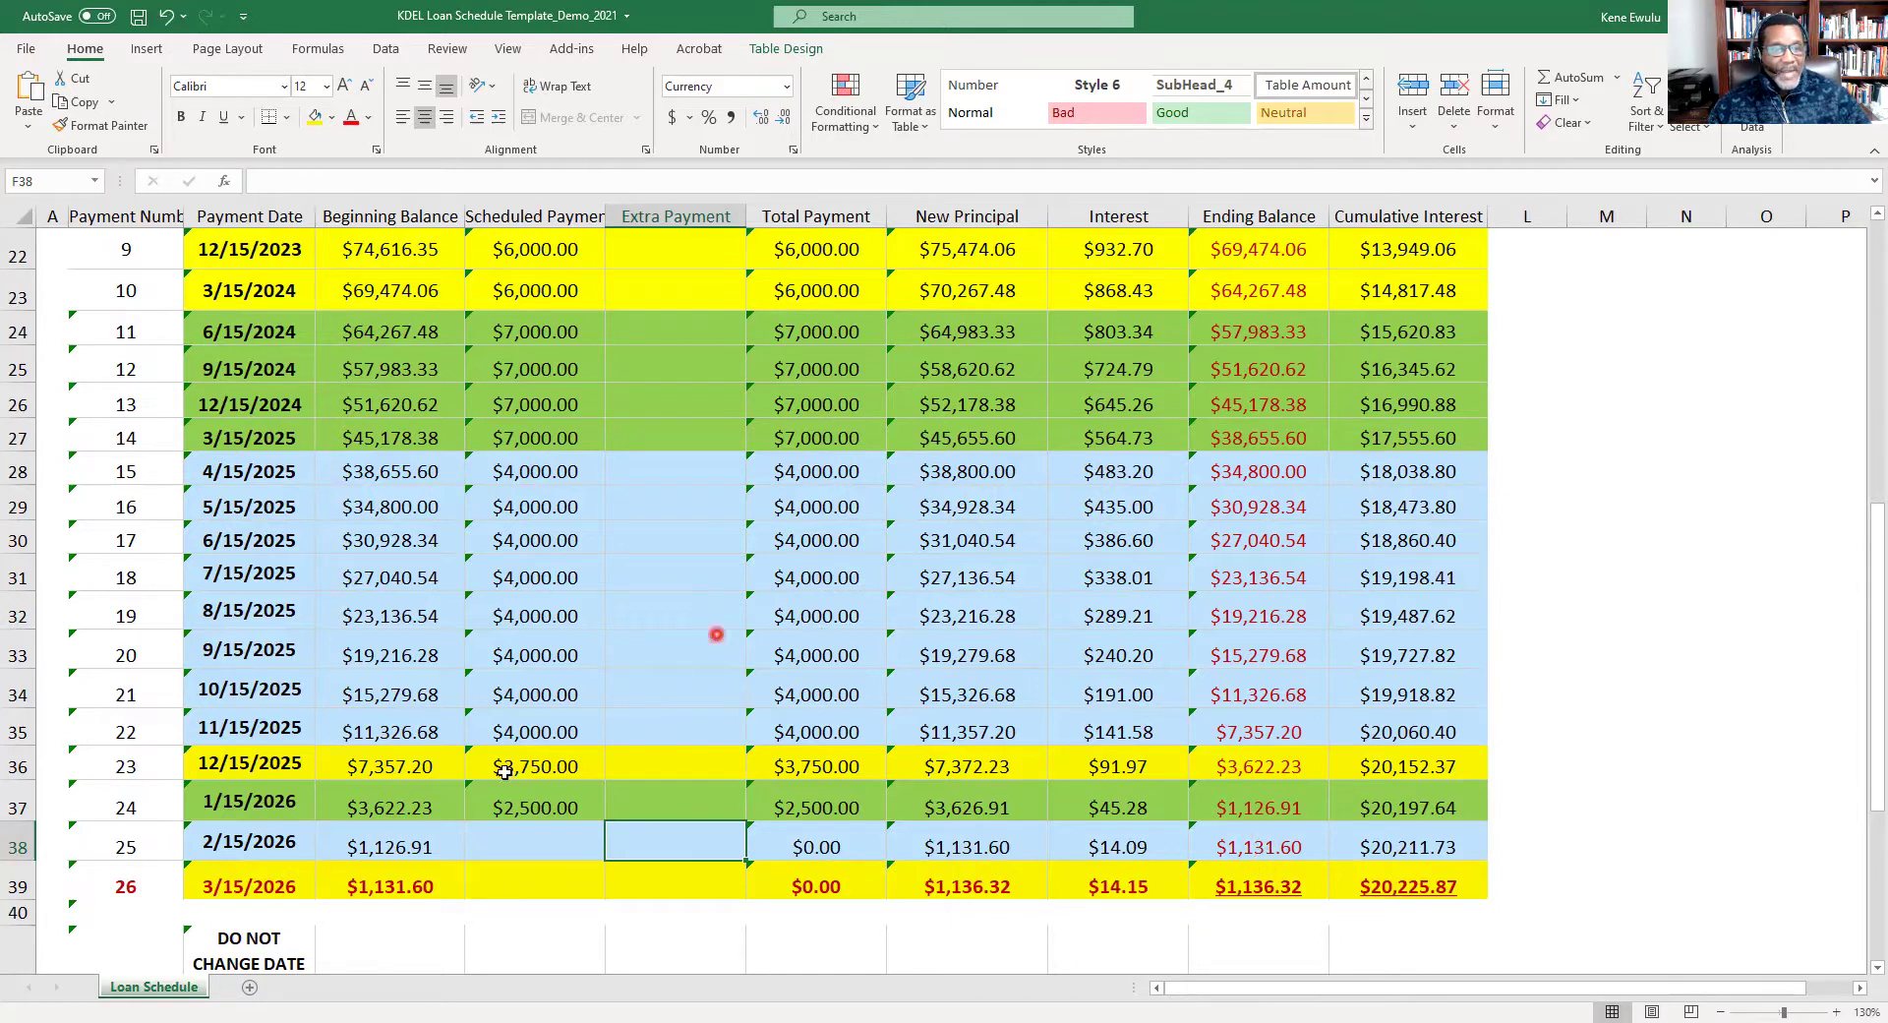
Enter 1131.60 as the Scheduled Payment for payment number 25, dated 2/15/2026.
left_click(526, 847)
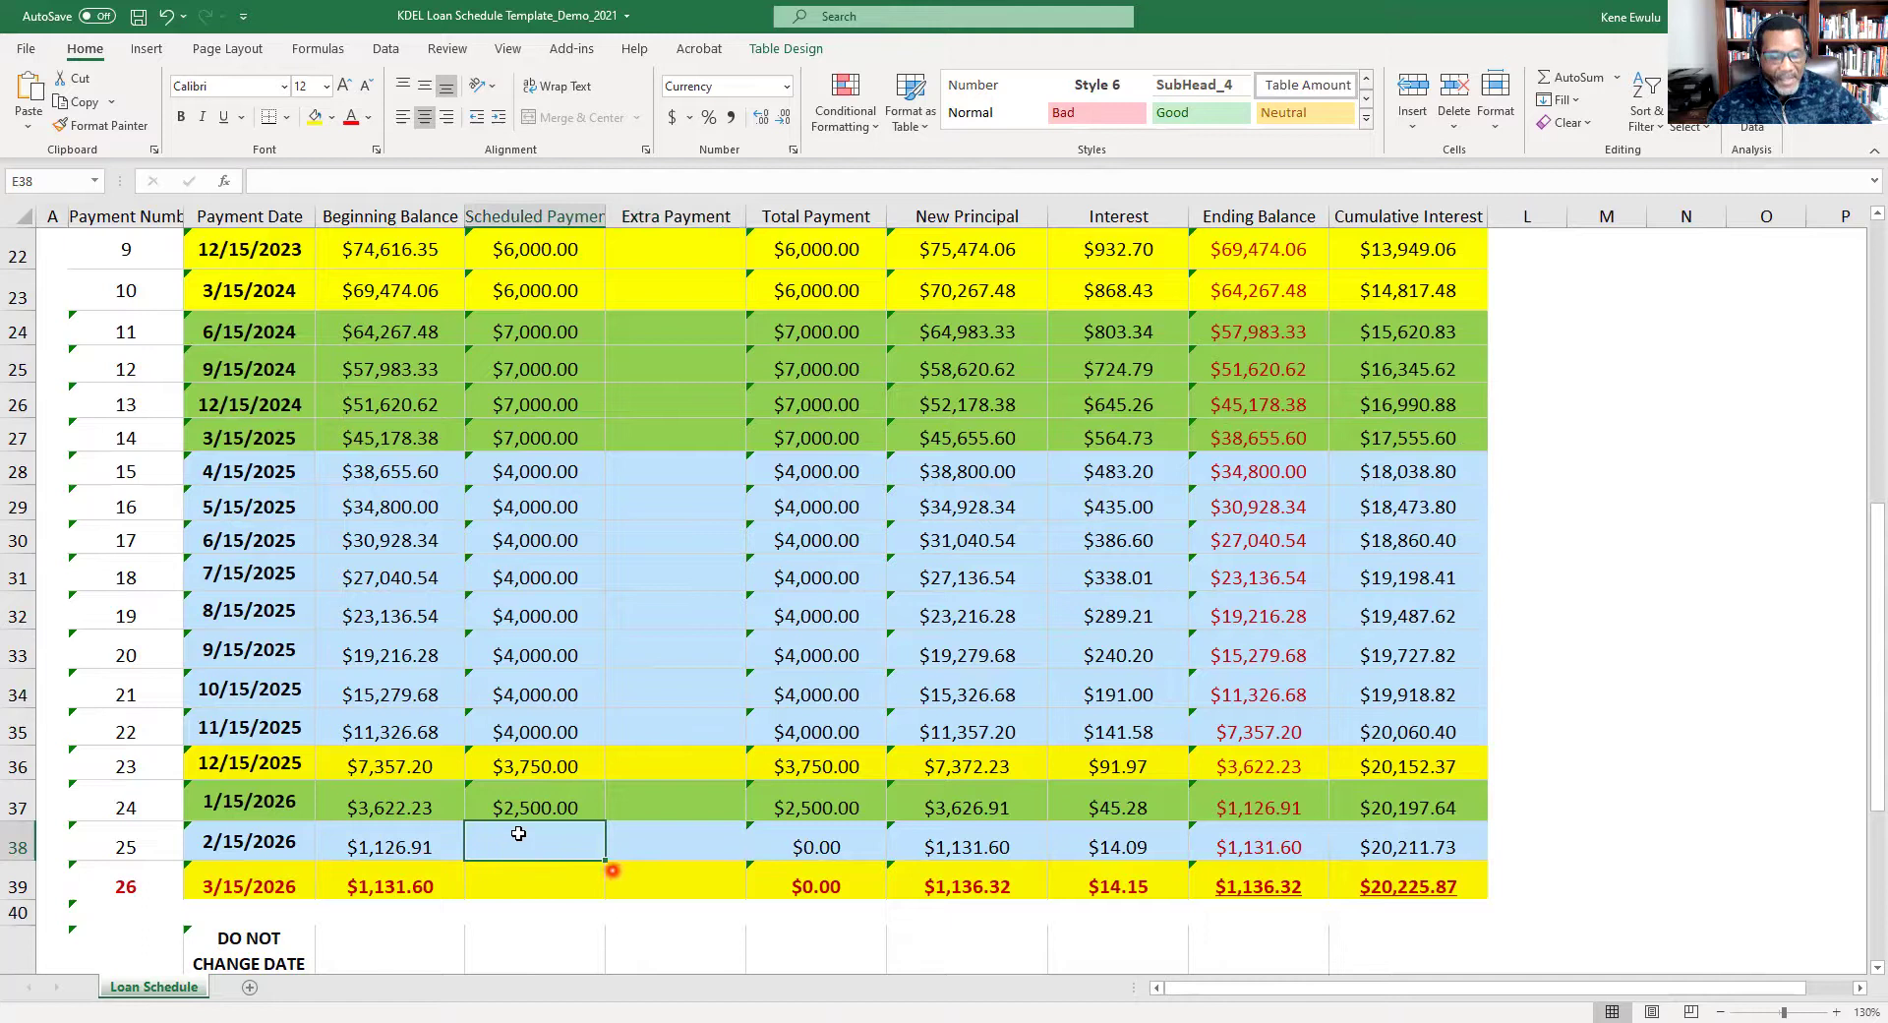
type("1131.")
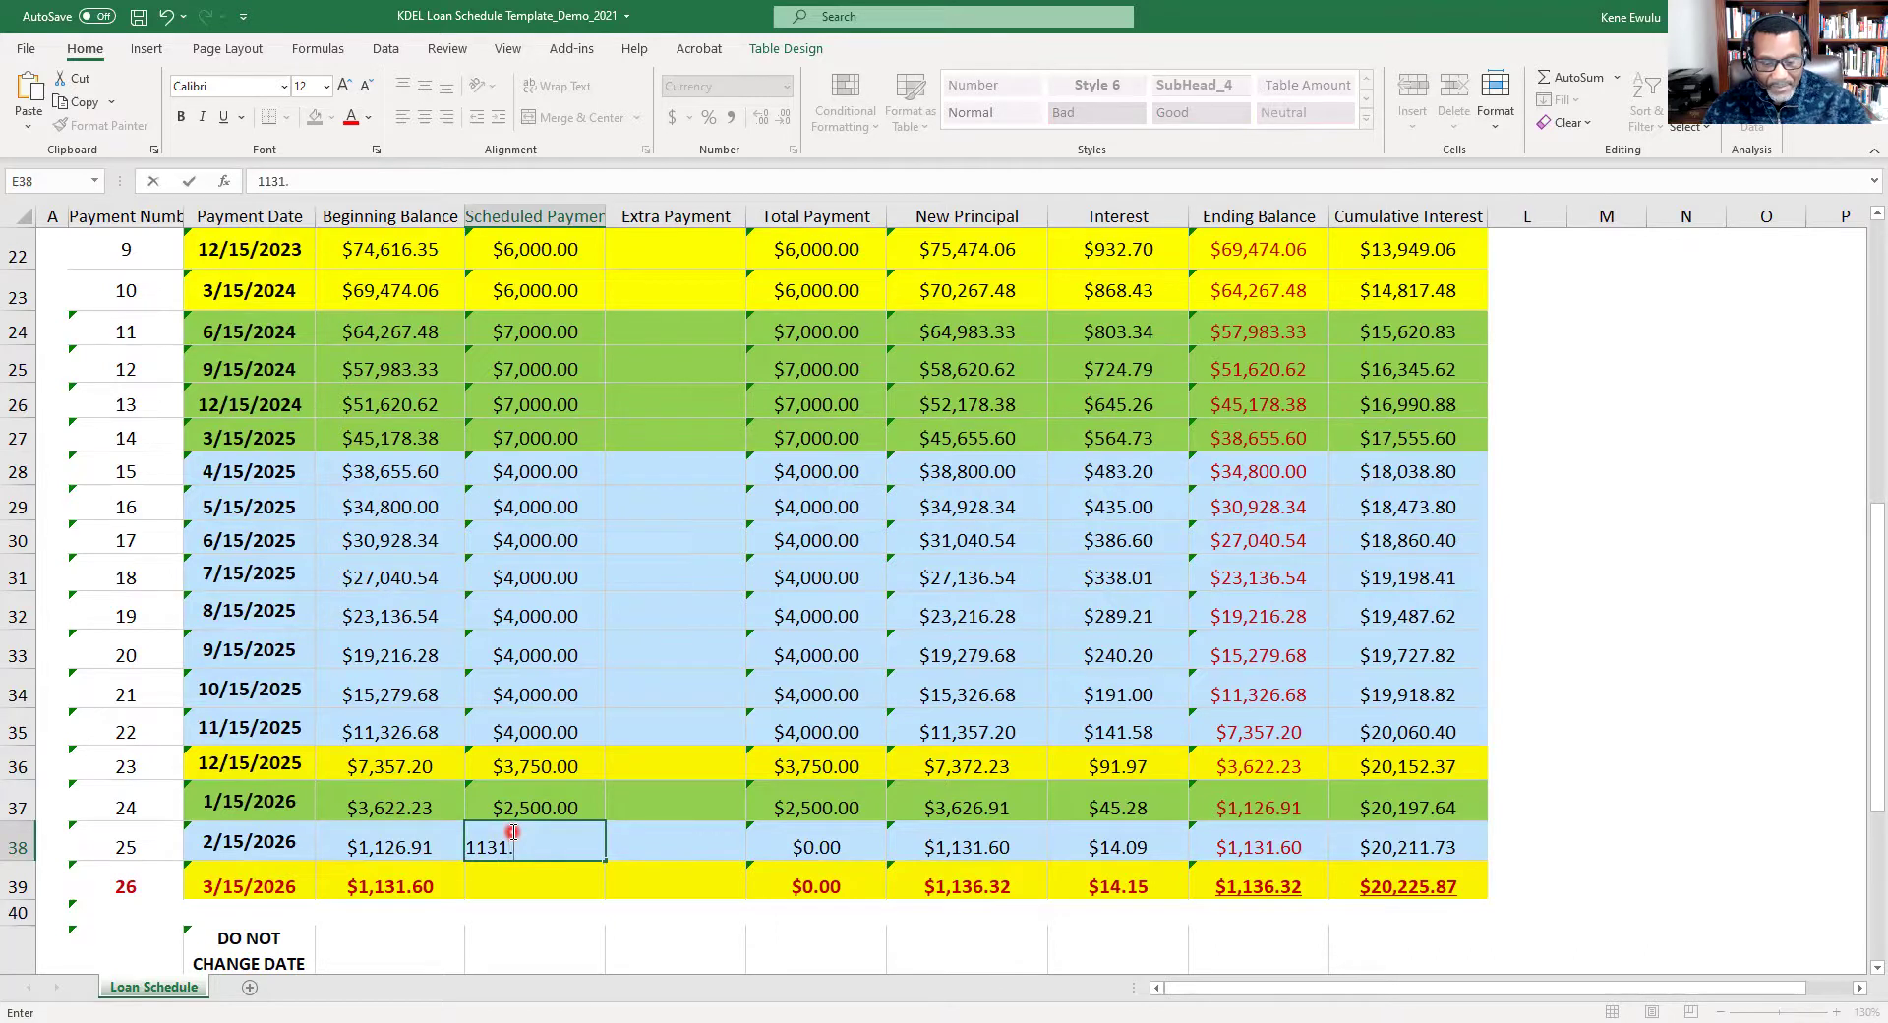
type("60")
left_click(1574, 769)
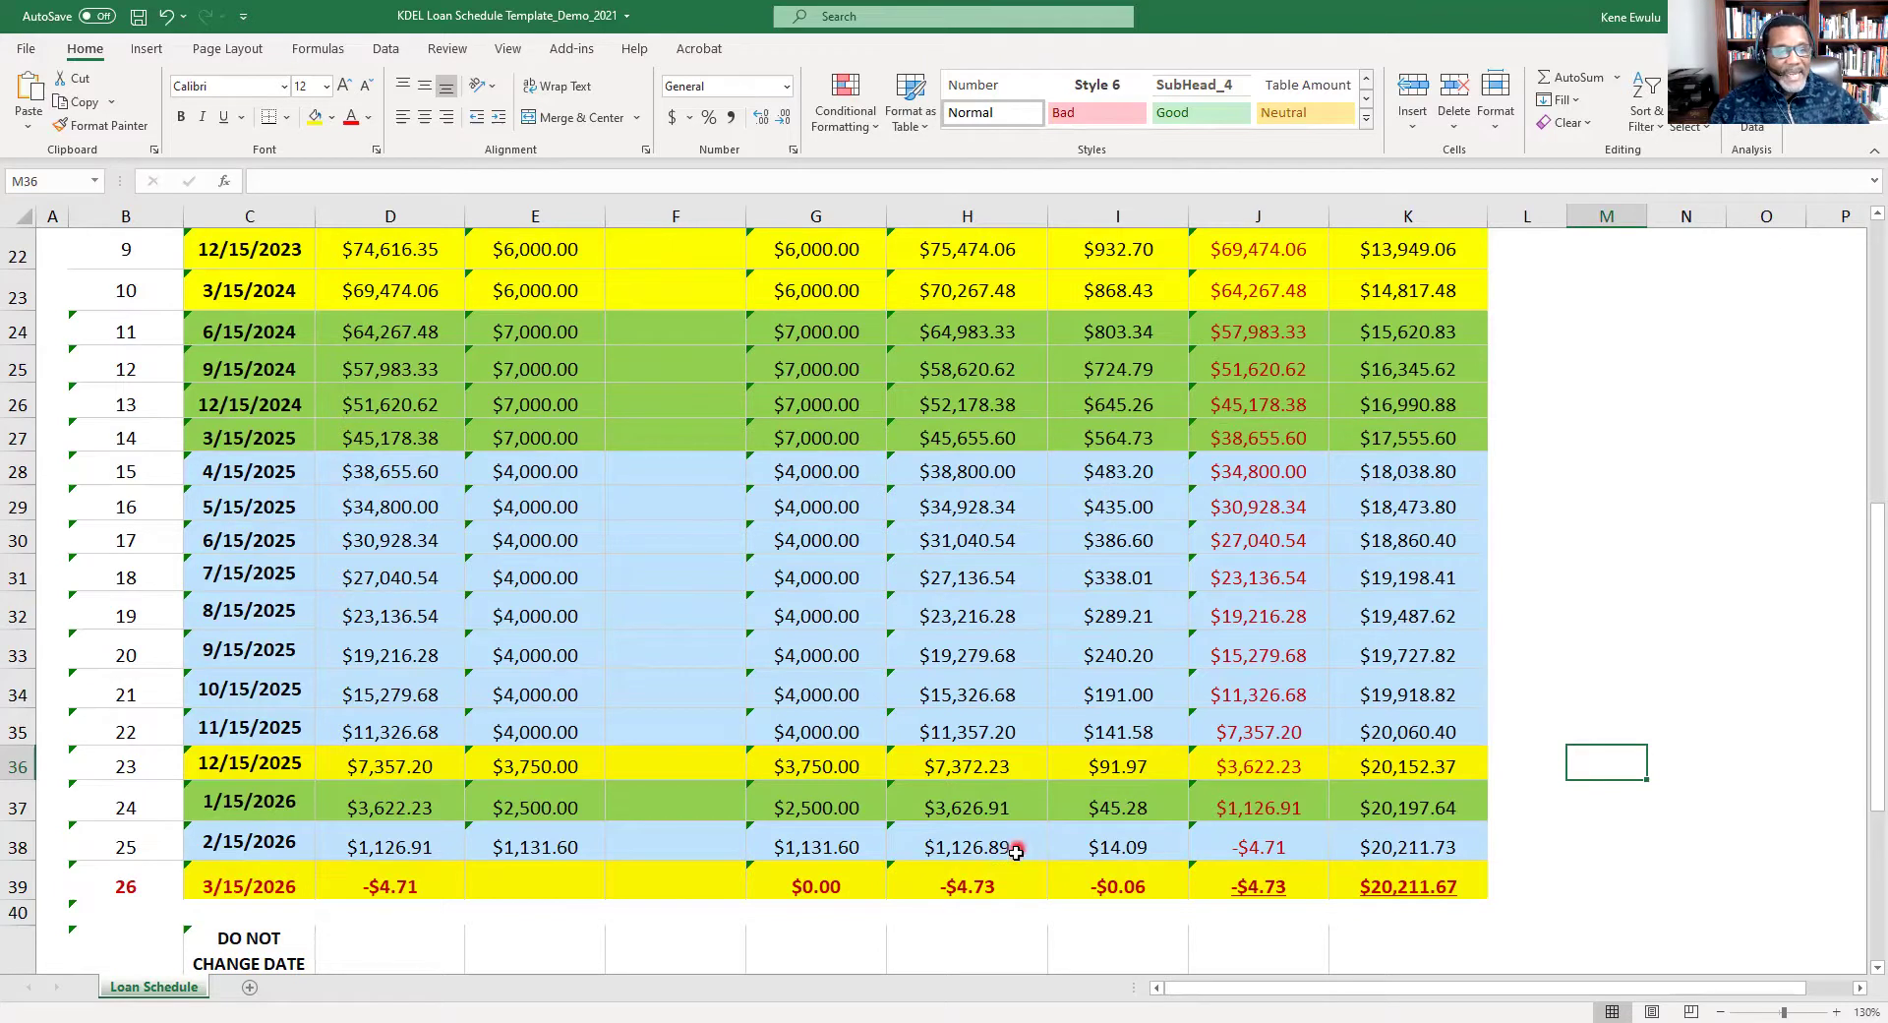
Change the Scheduled Payment for payment number 25, dated 2/15/2026, to 1000.
left_click(531, 848)
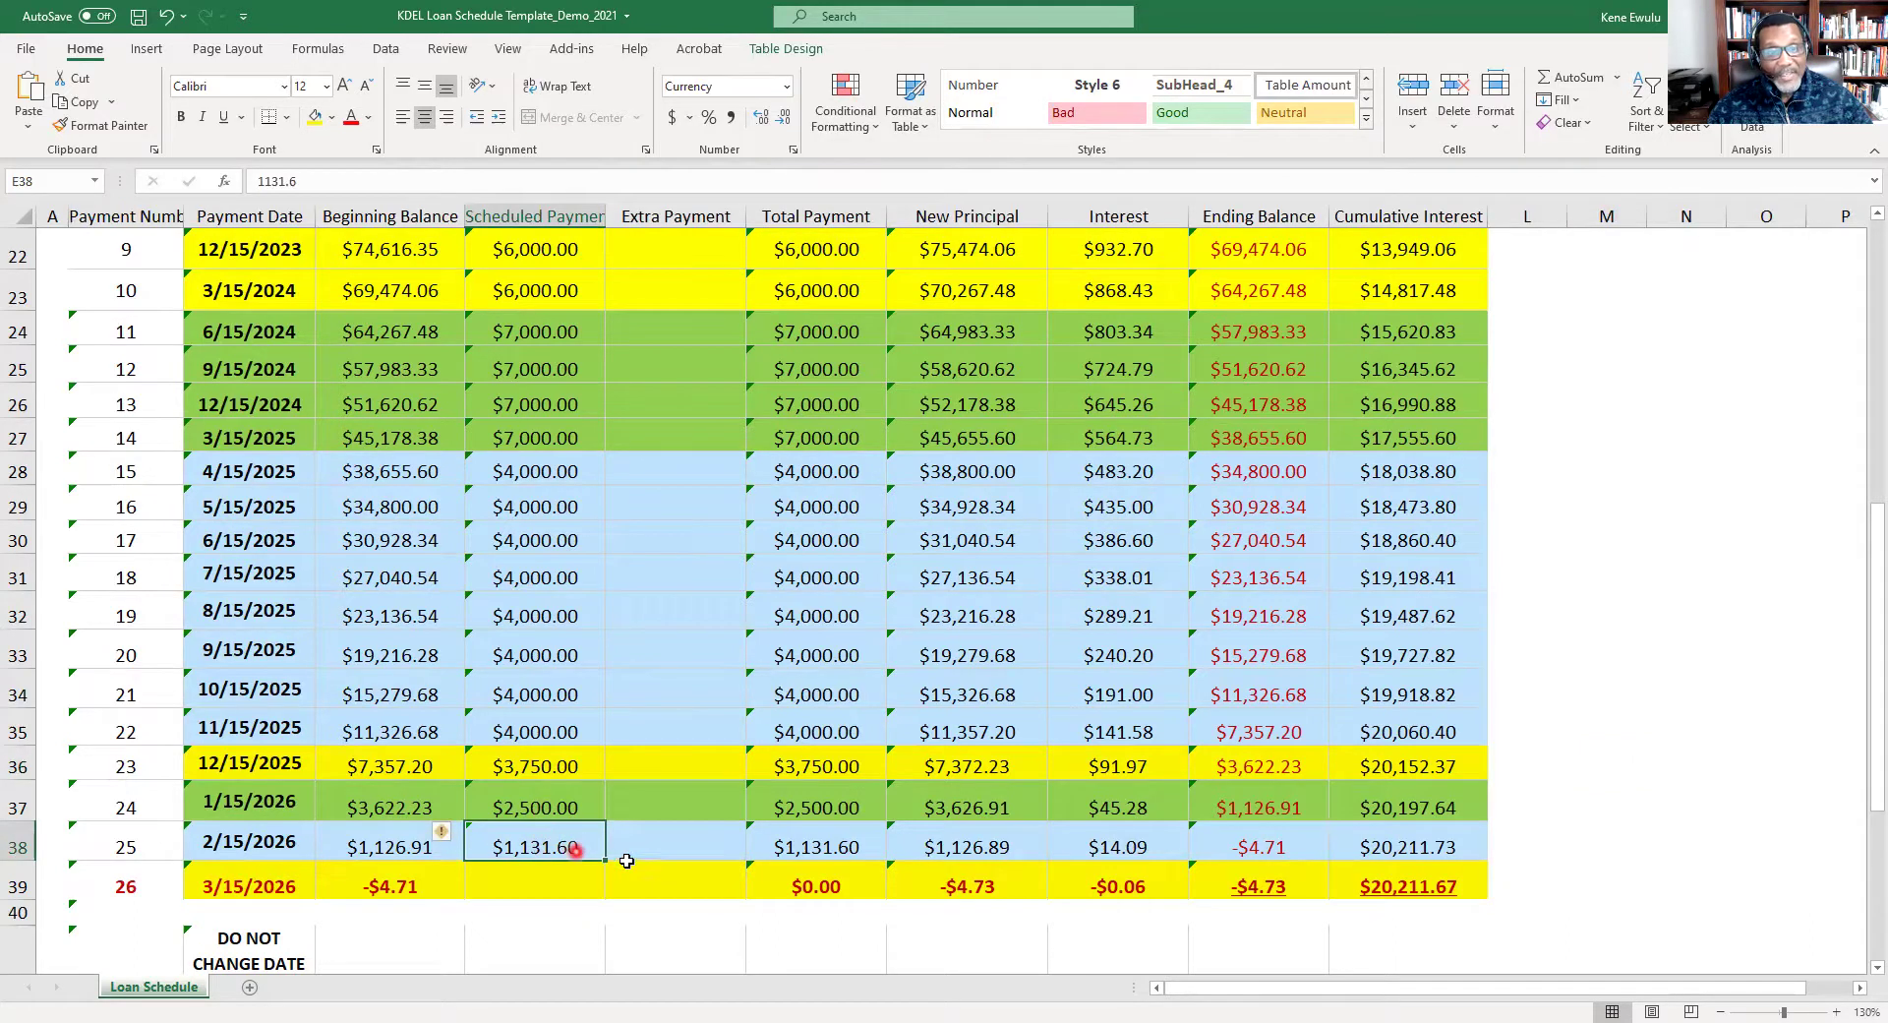
type("1,")
type("000")
left_click_drag(1536, 865, 1535, 858)
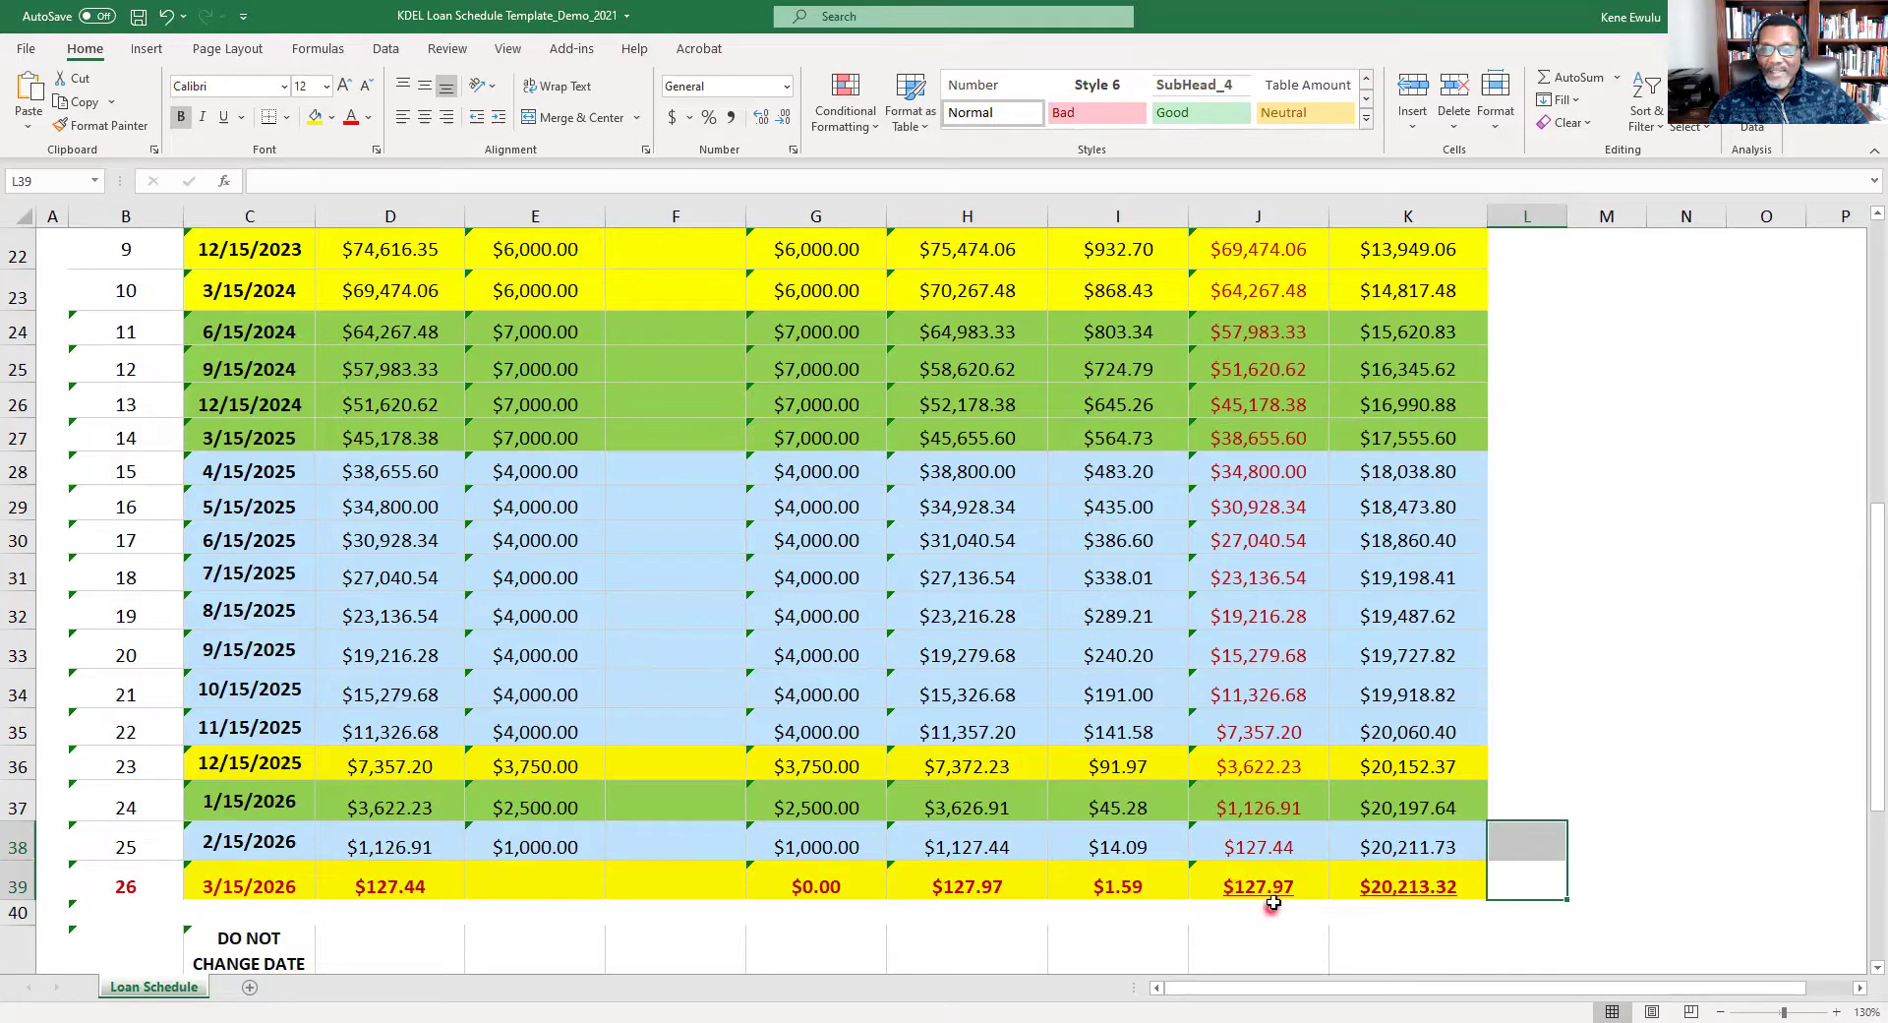
Enter 127.97 as the Scheduled Payment for payment number 26, dated 3/15/2026, and correct it to 127.44.
left_click(541, 883)
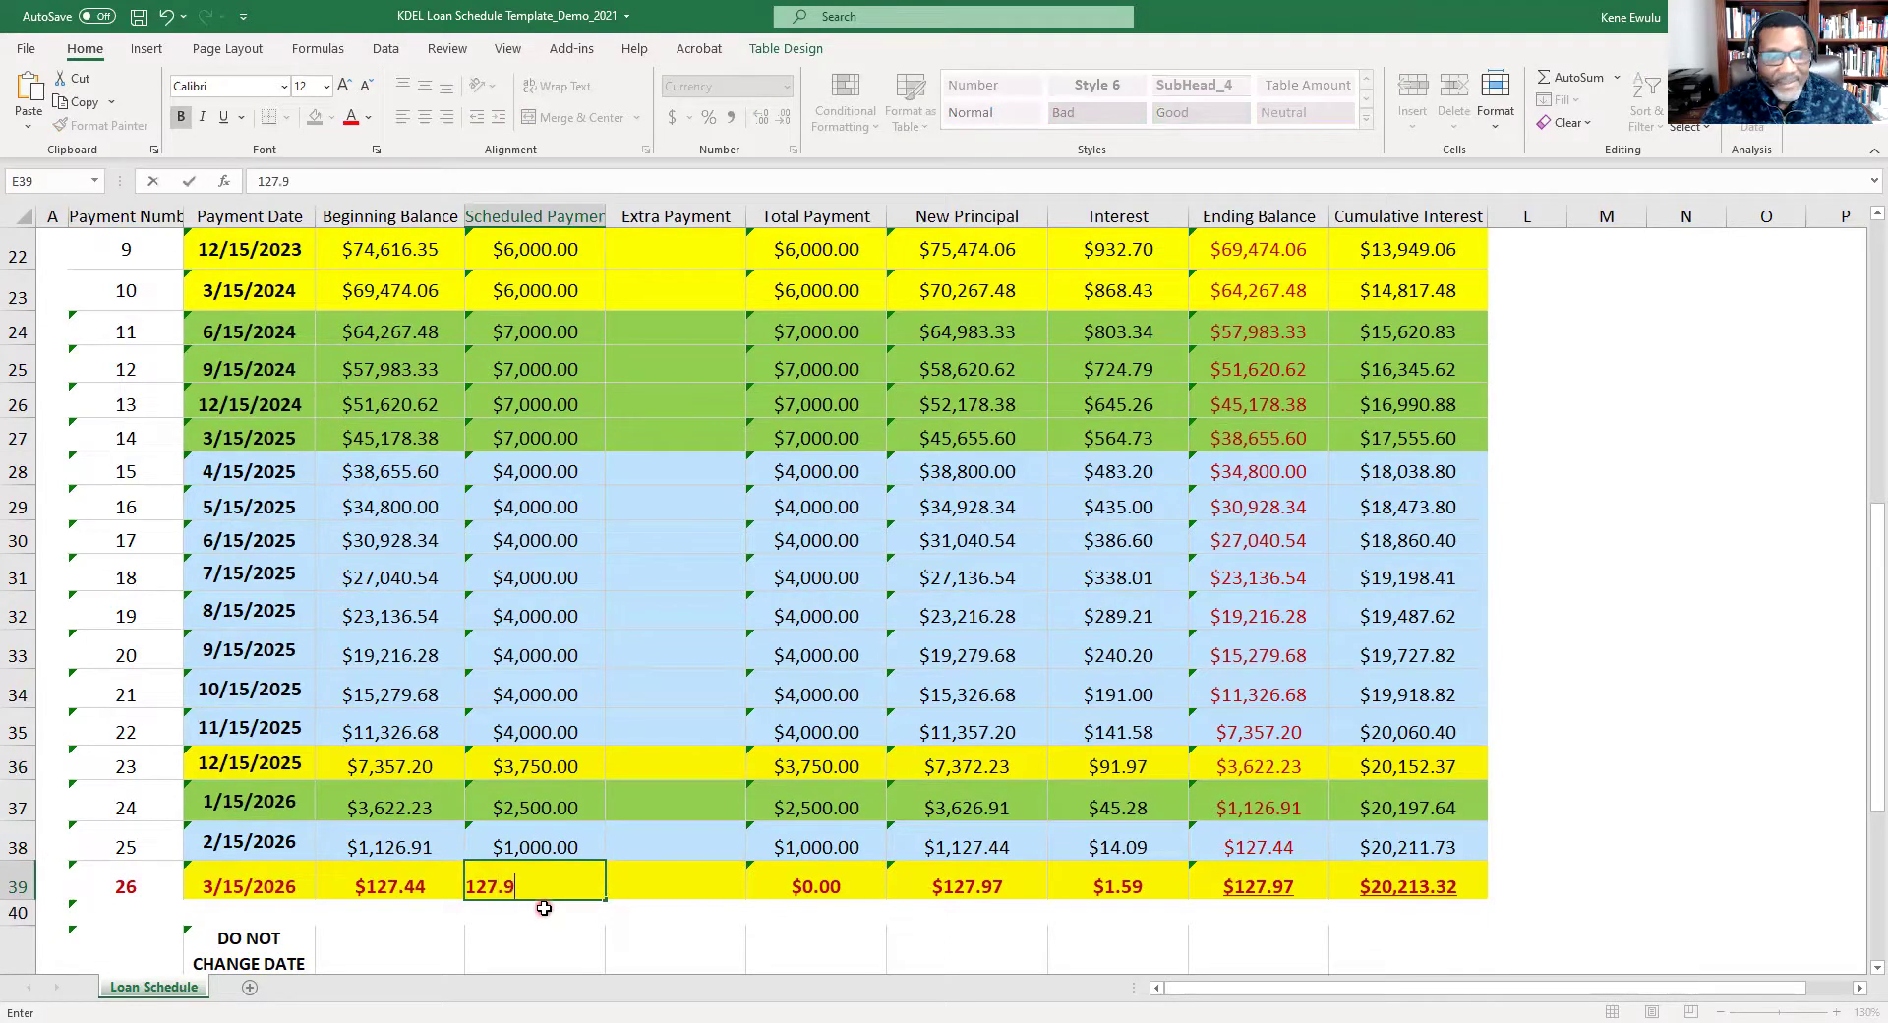
left_click(1590, 809)
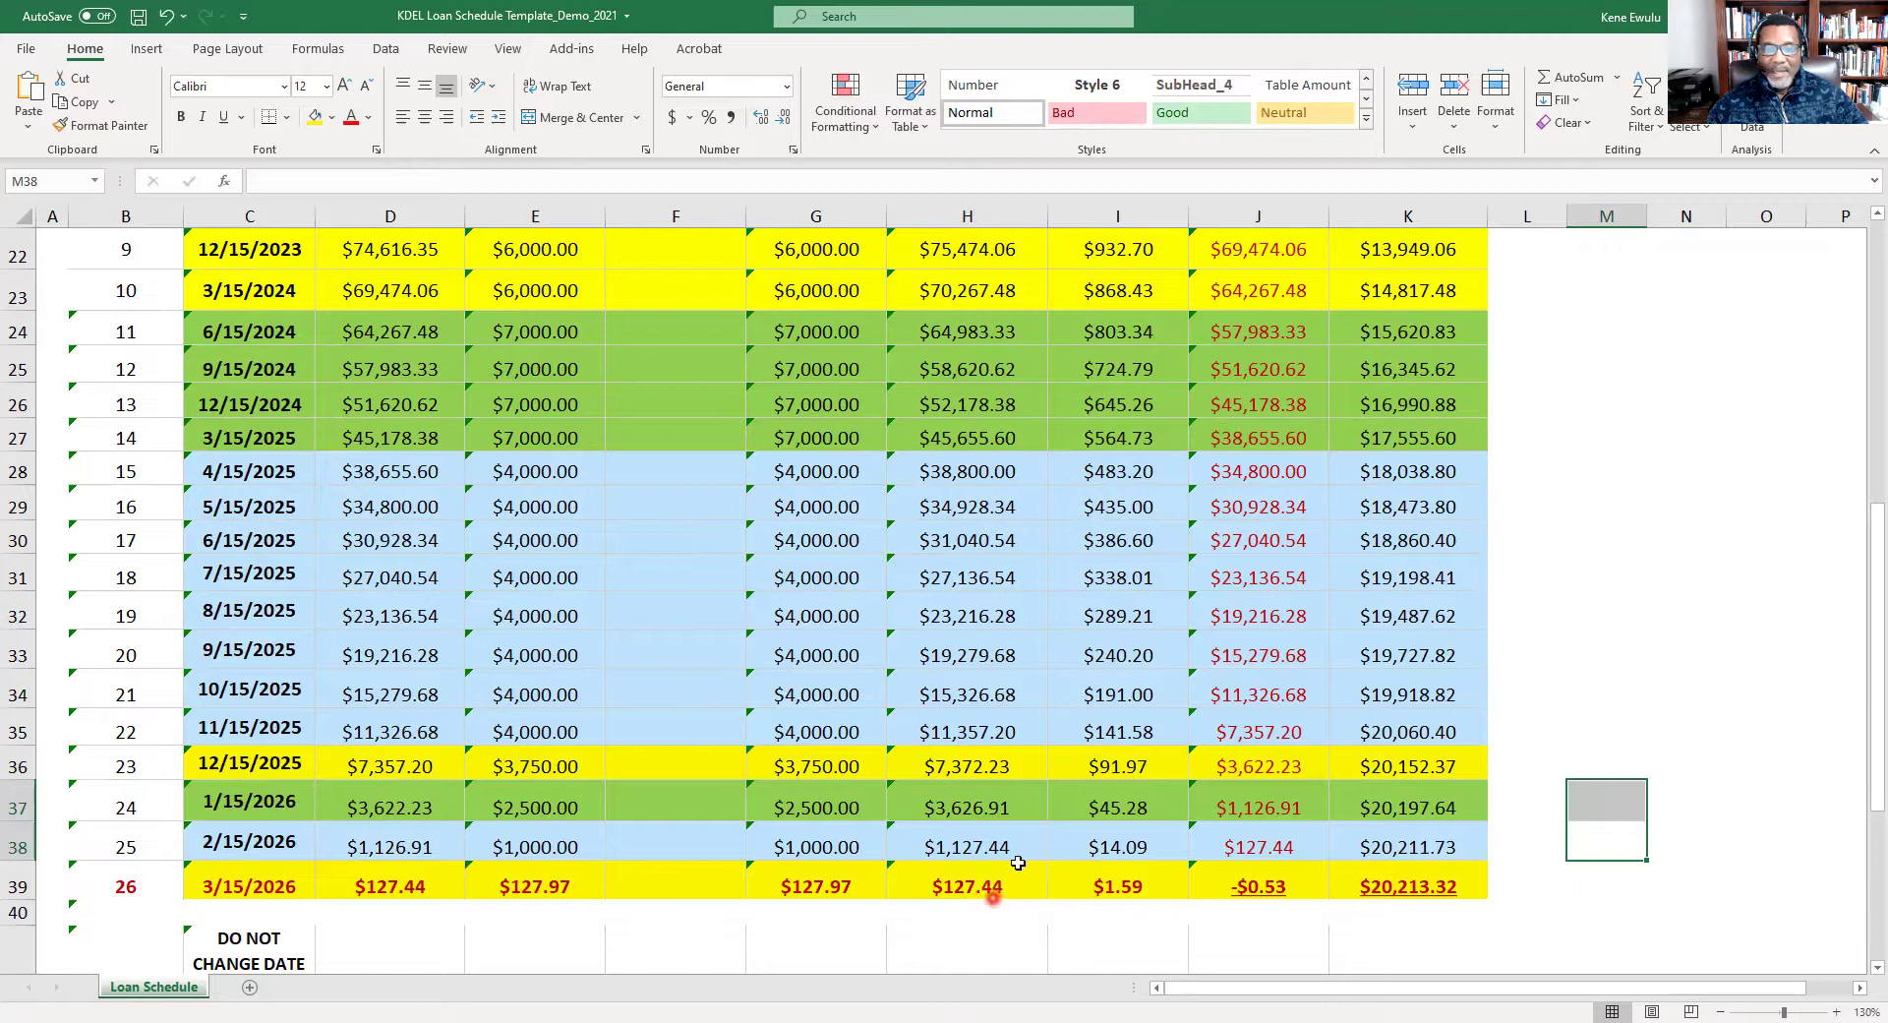
left_click(554, 888)
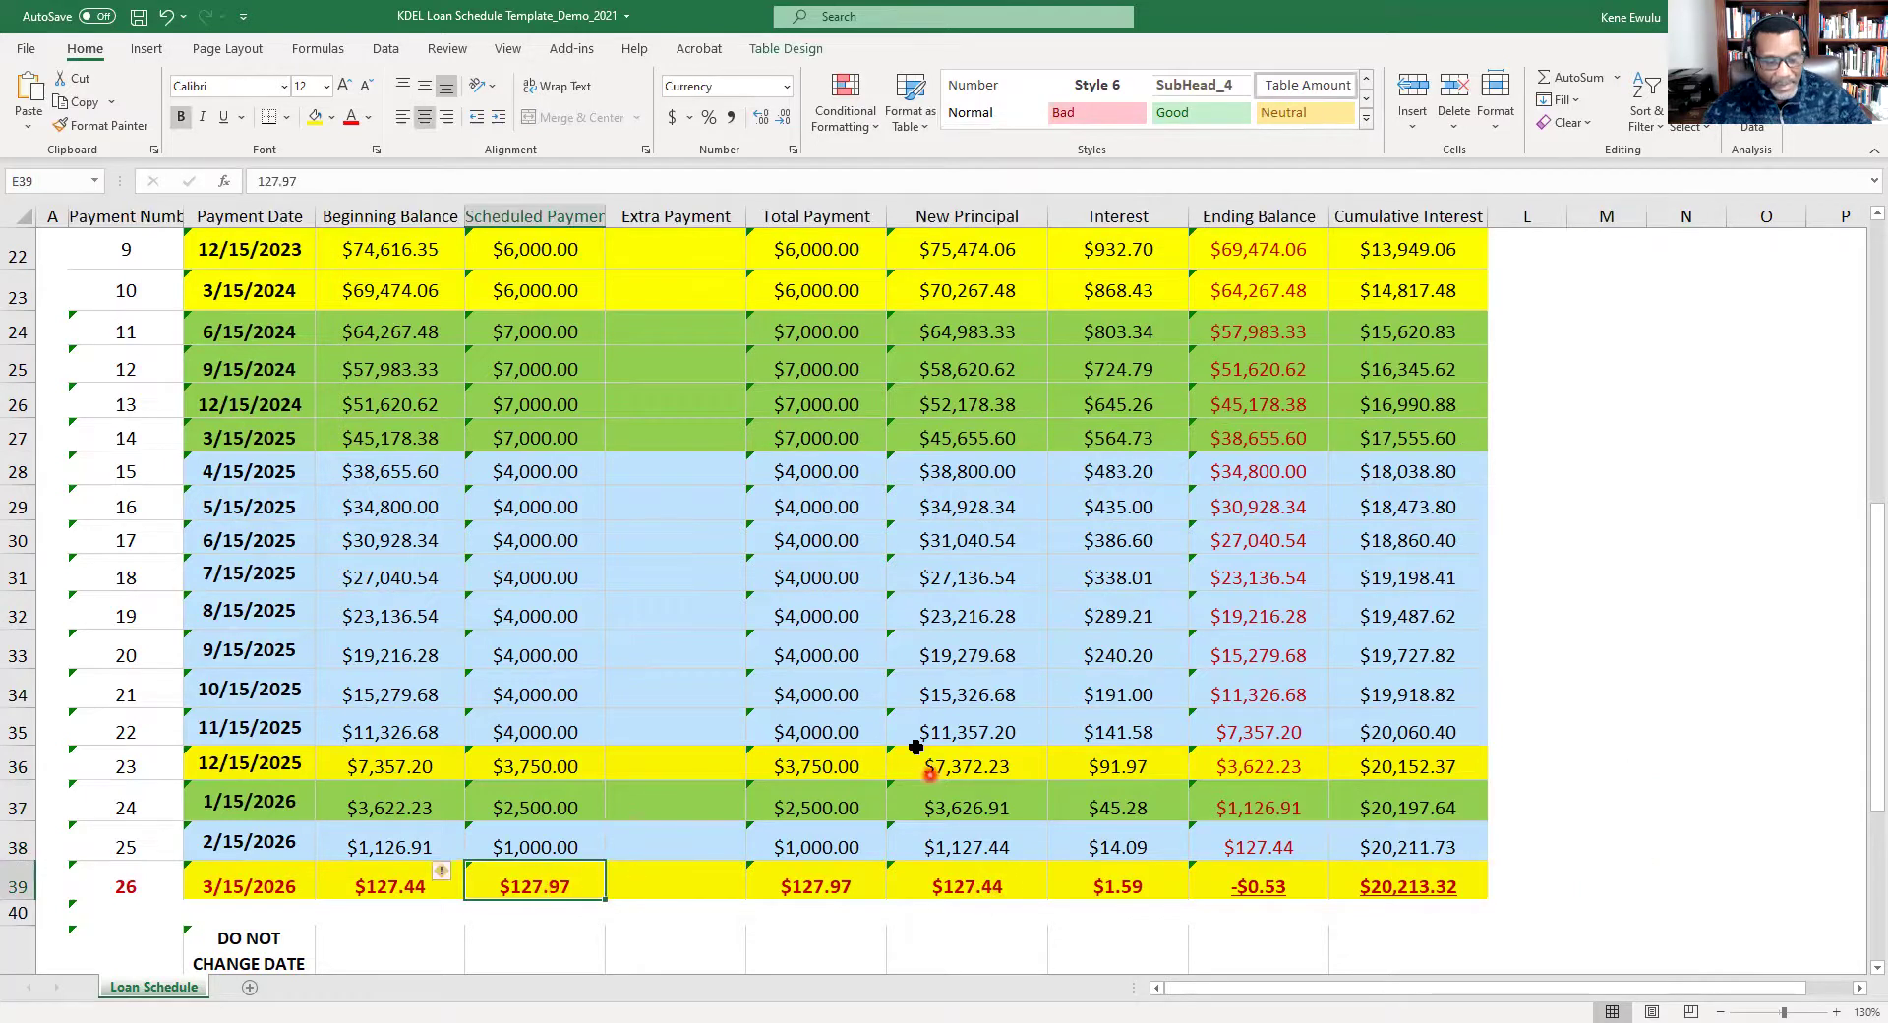
type("127")
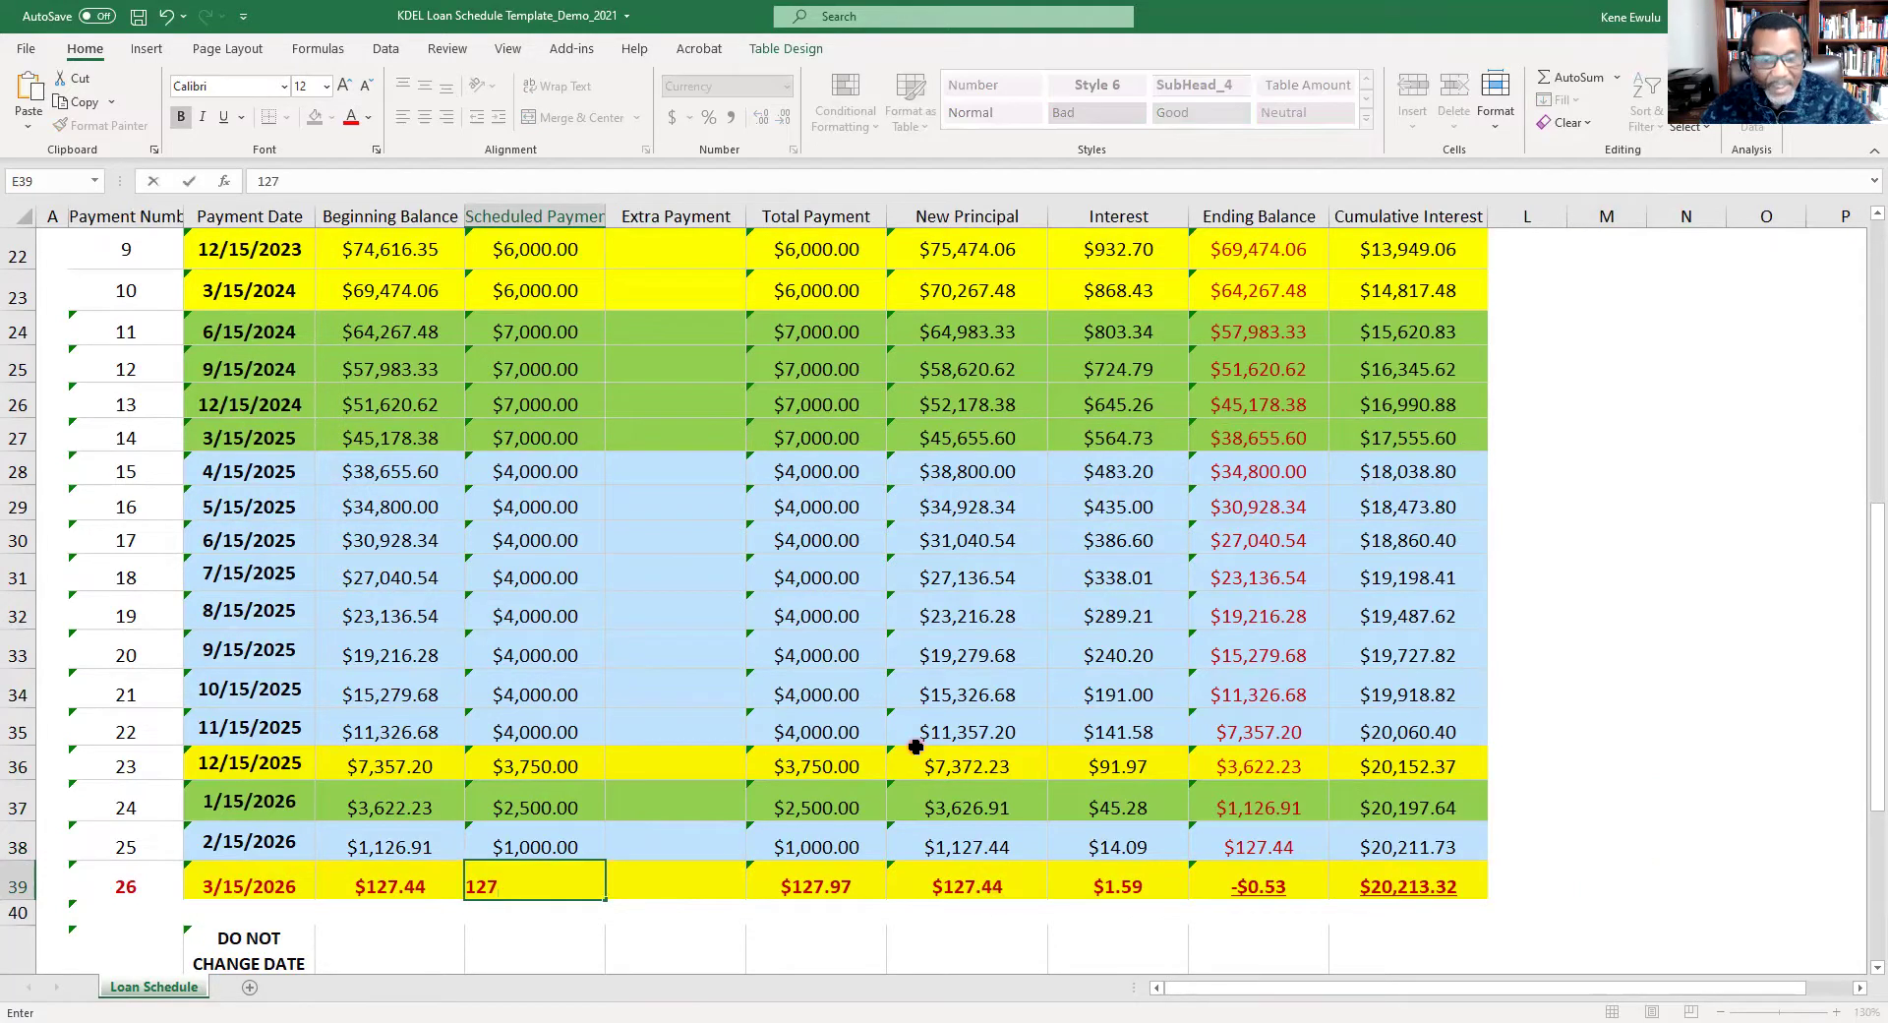
type(".44")
left_click(1623, 838)
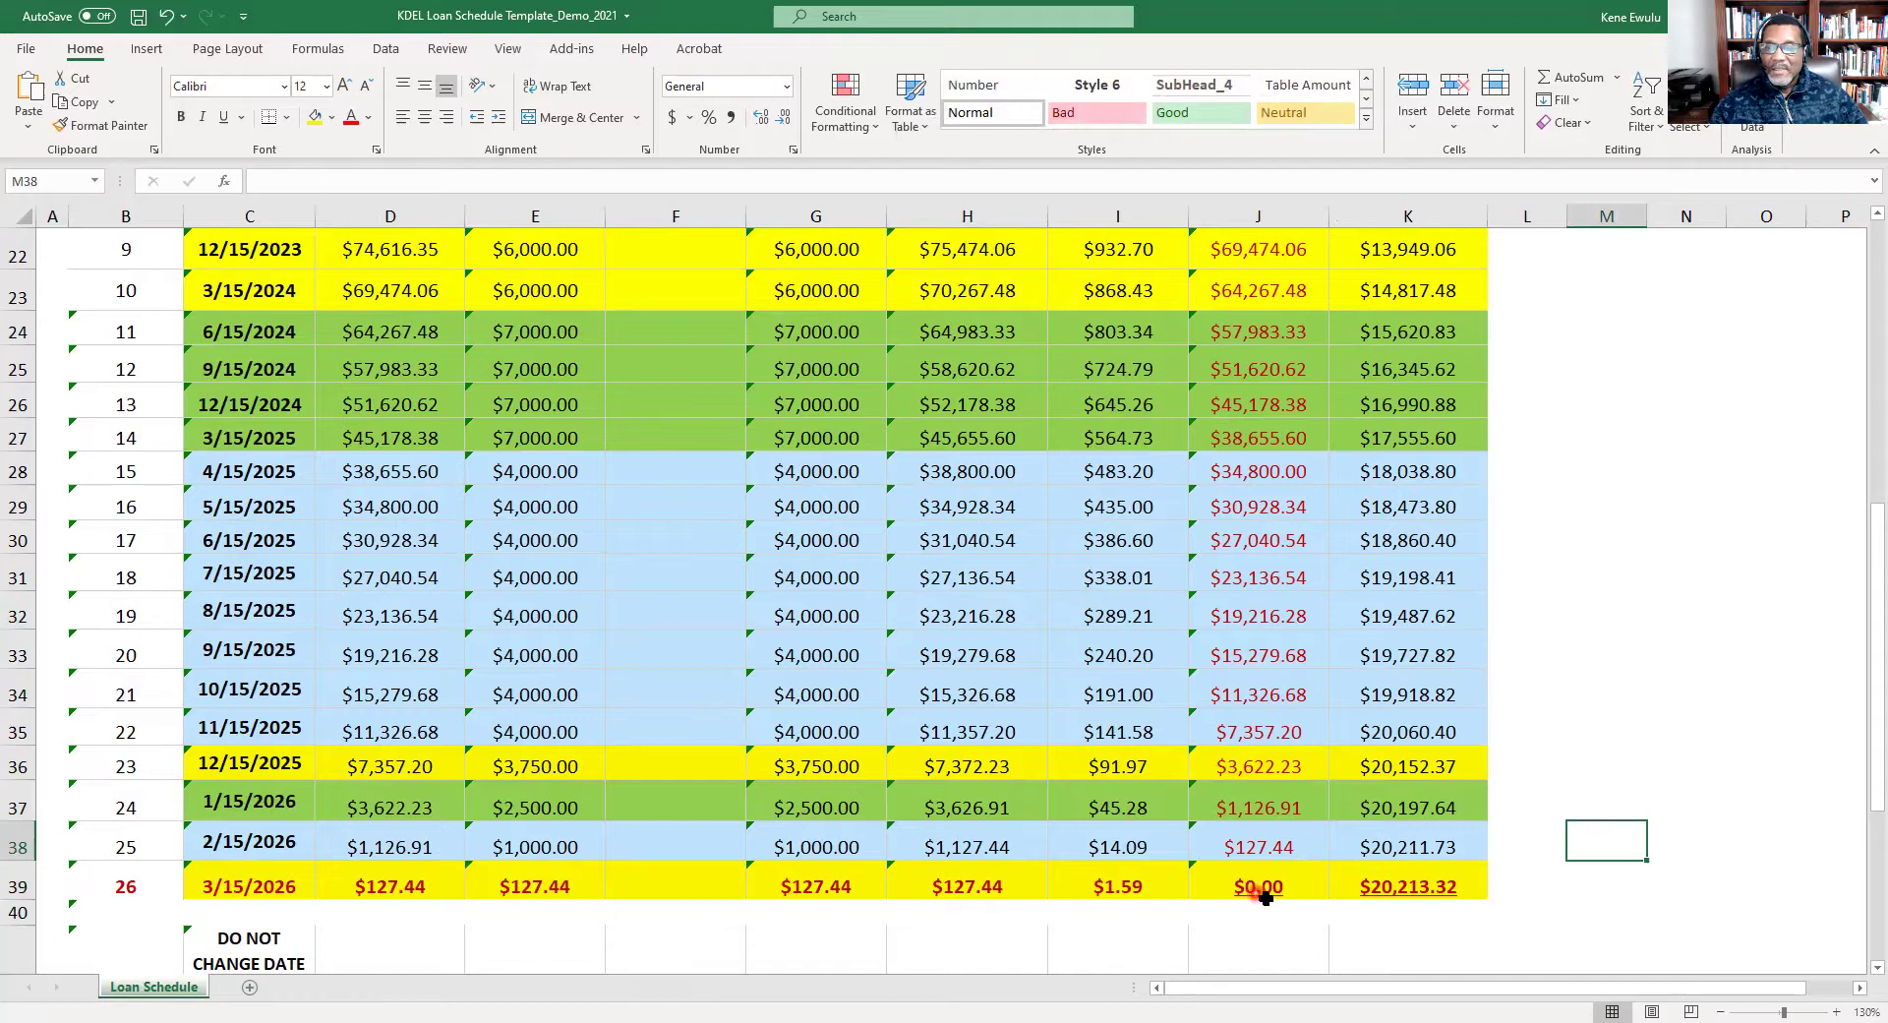
Review the completed schedule's scheduled payments, interest and ending balances from the first to the final payment, along with the entered values and Loan Summary.
scroll(1171, 866, "up", 5)
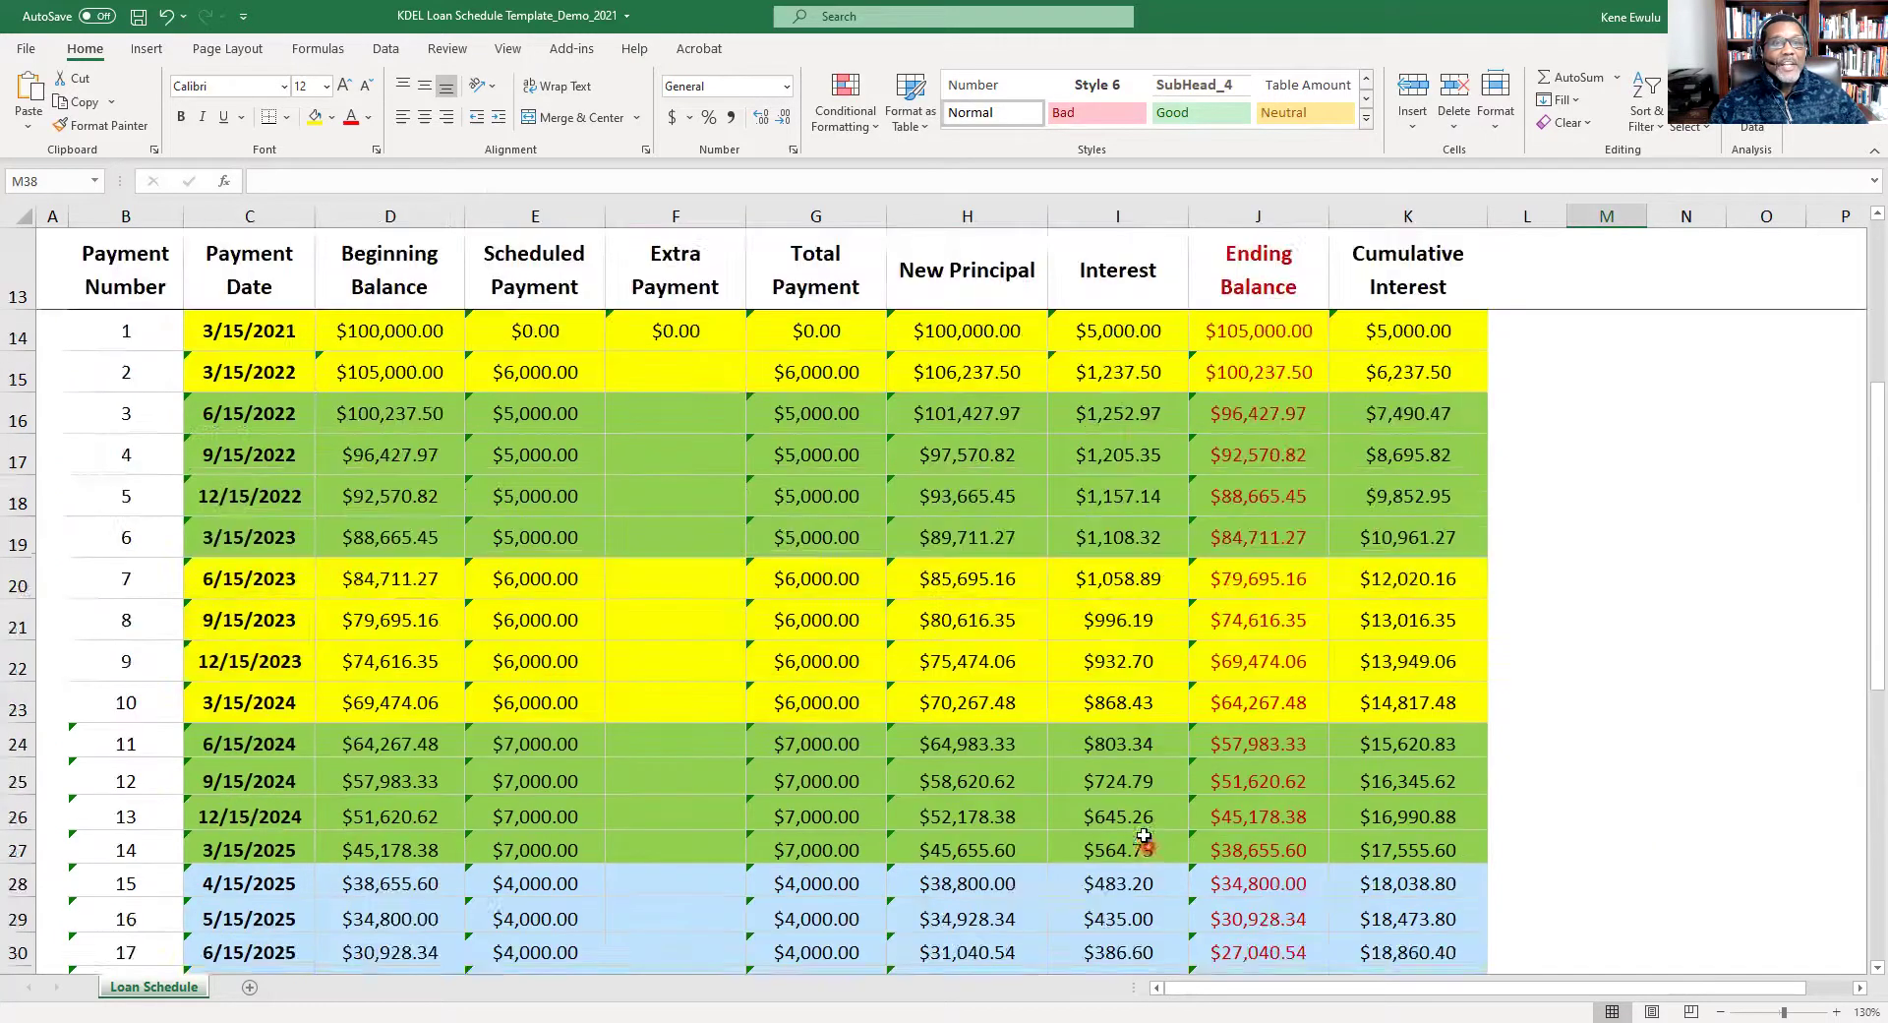
scroll(1169, 772, "down", 3)
scroll(979, 772, "up", 3)
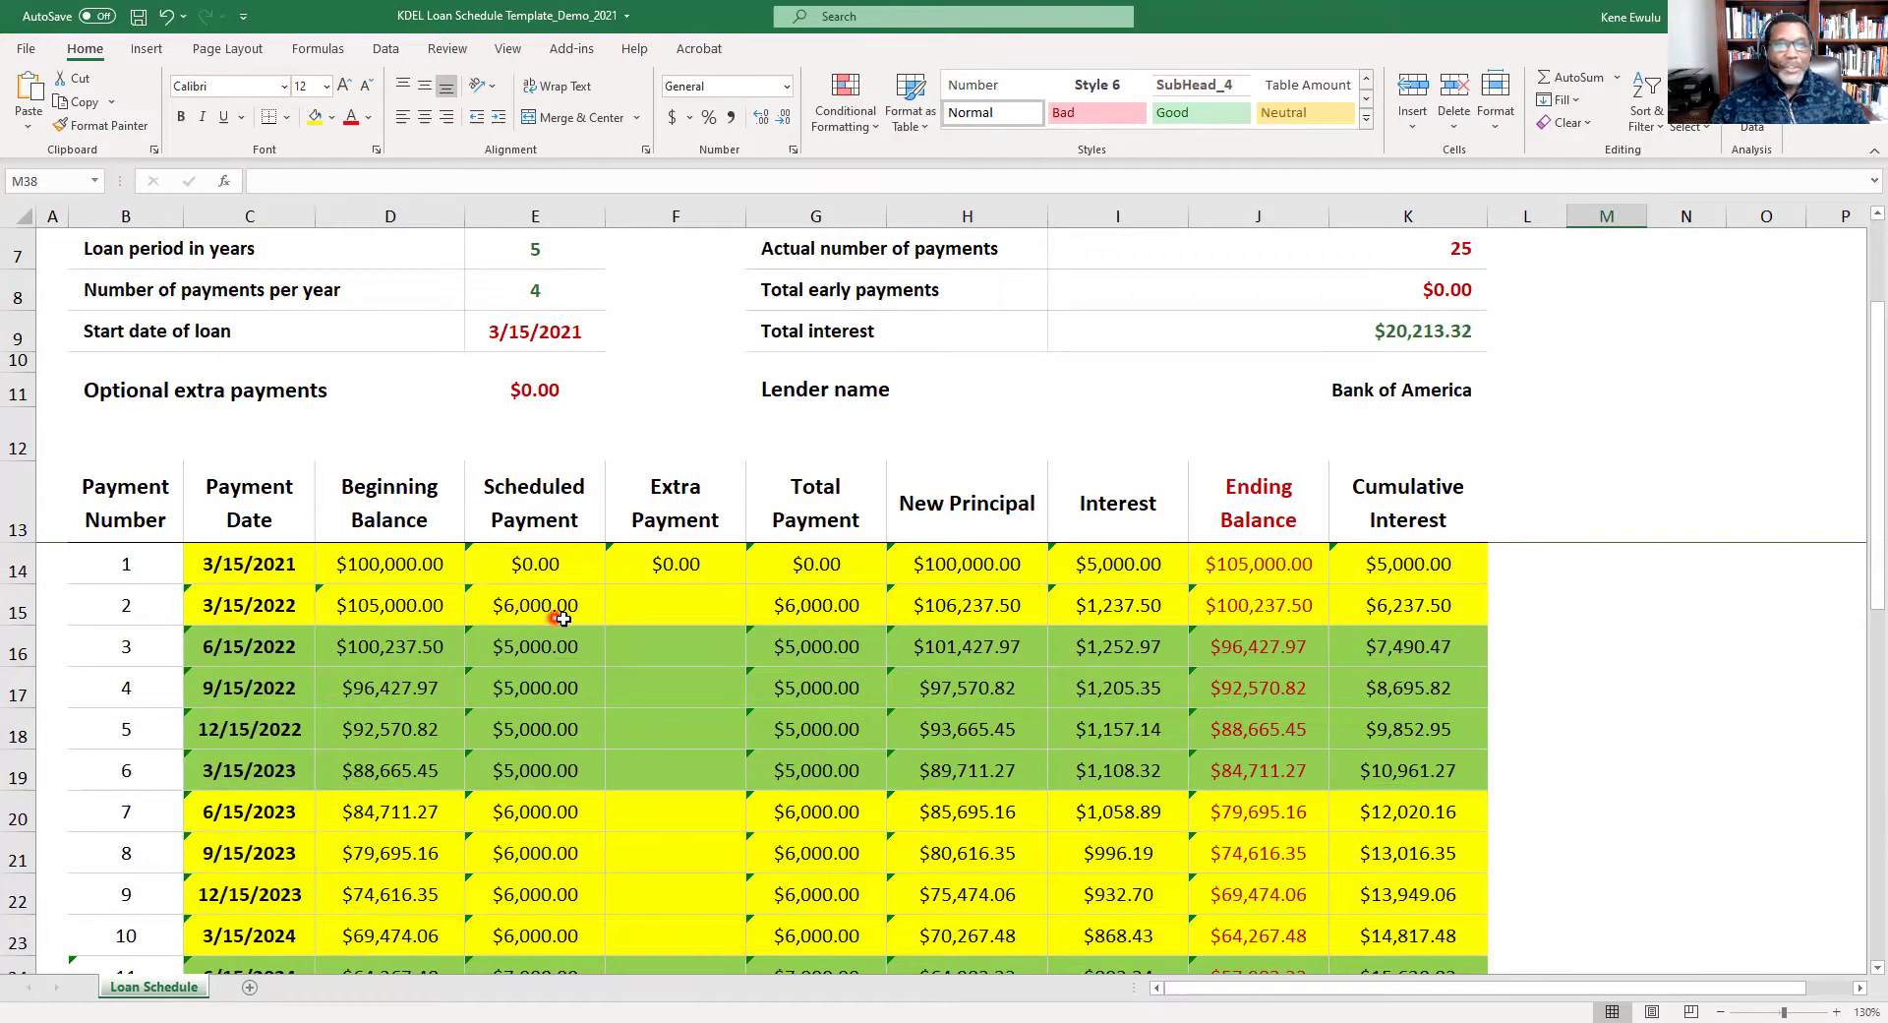
scroll(573, 611, "down", 3)
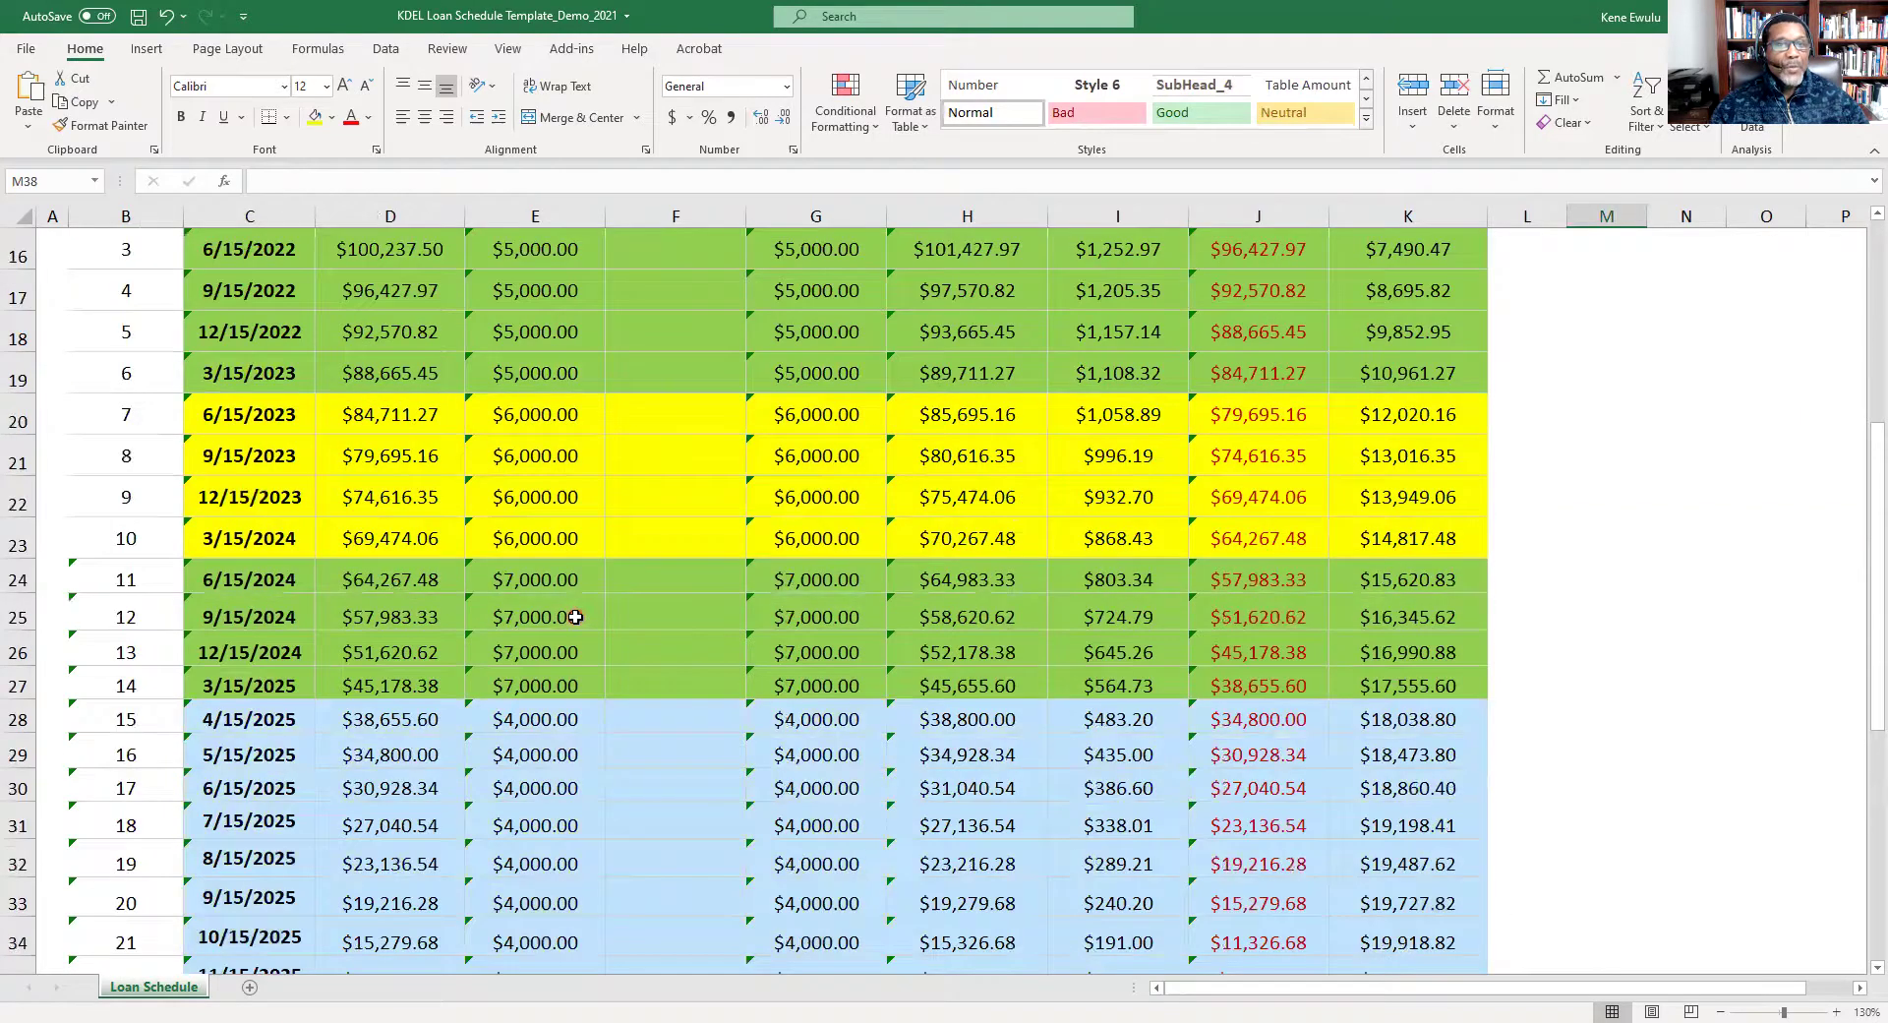
scroll(658, 660, "up", 3)
scroll(658, 659, "up", 2)
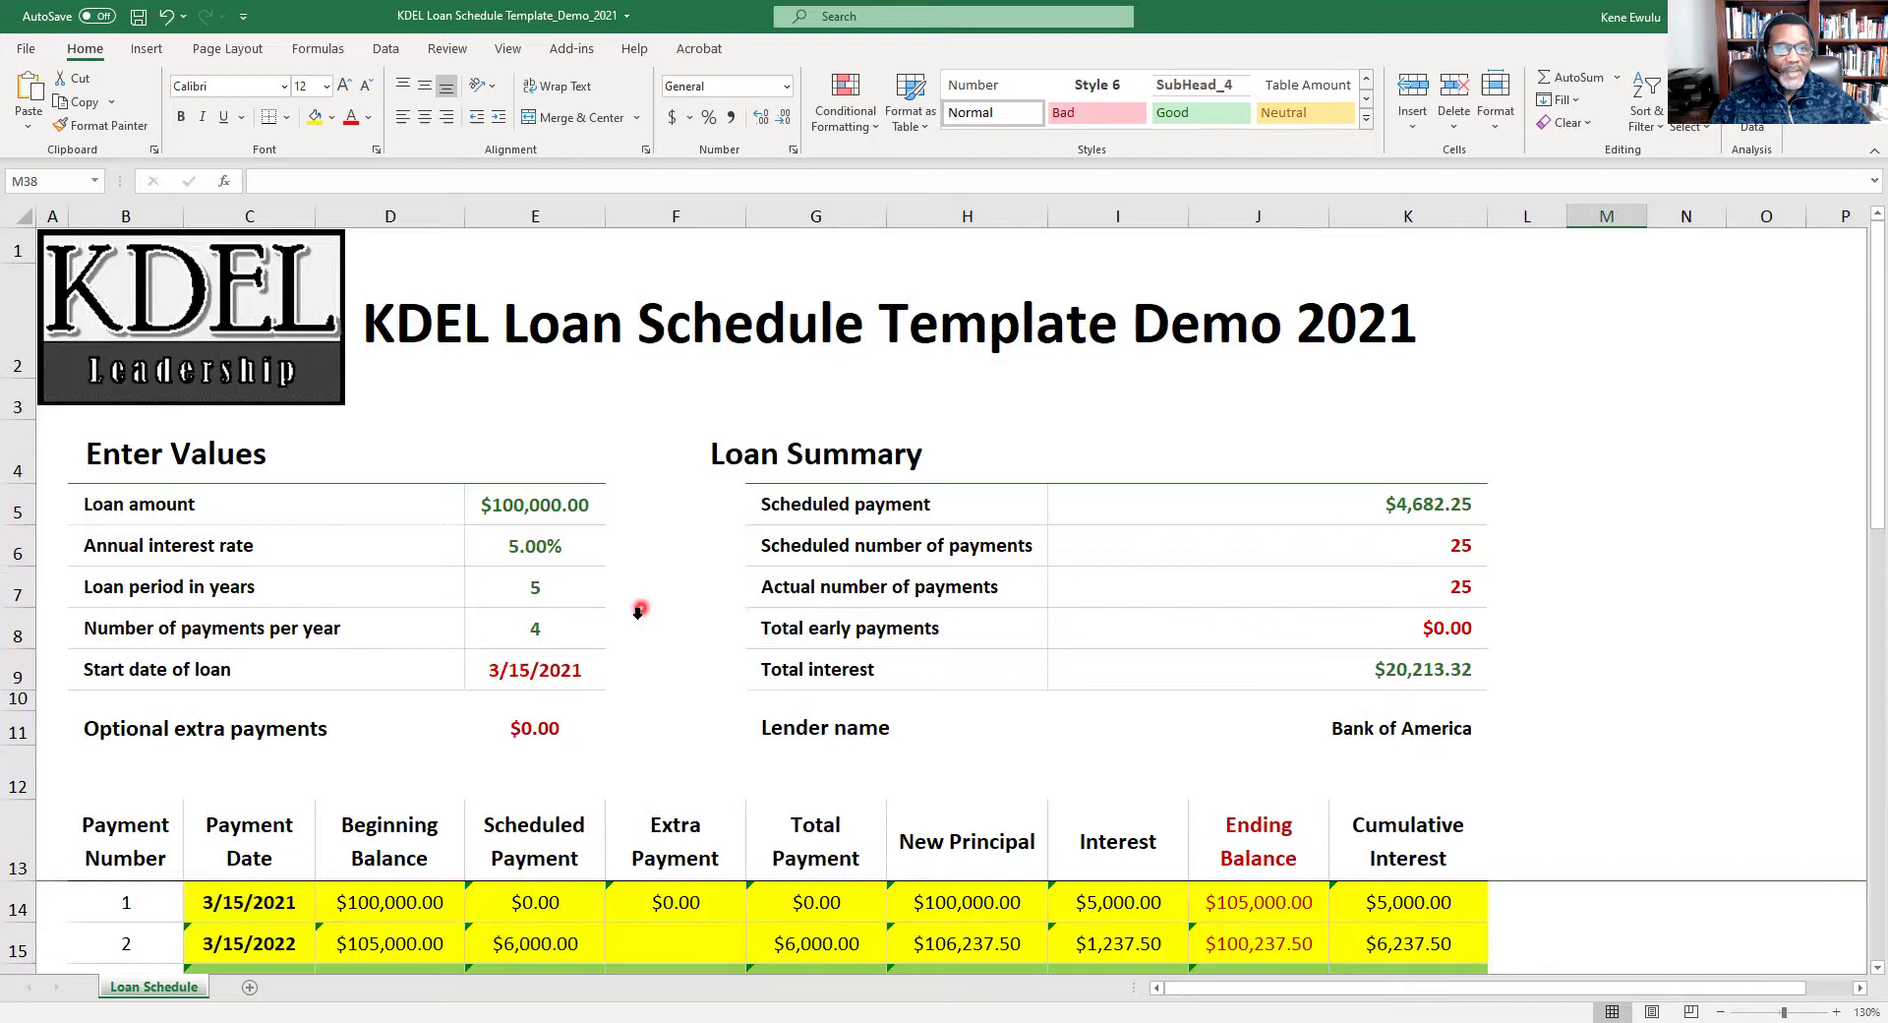
scroll(638, 611, "down", 4)
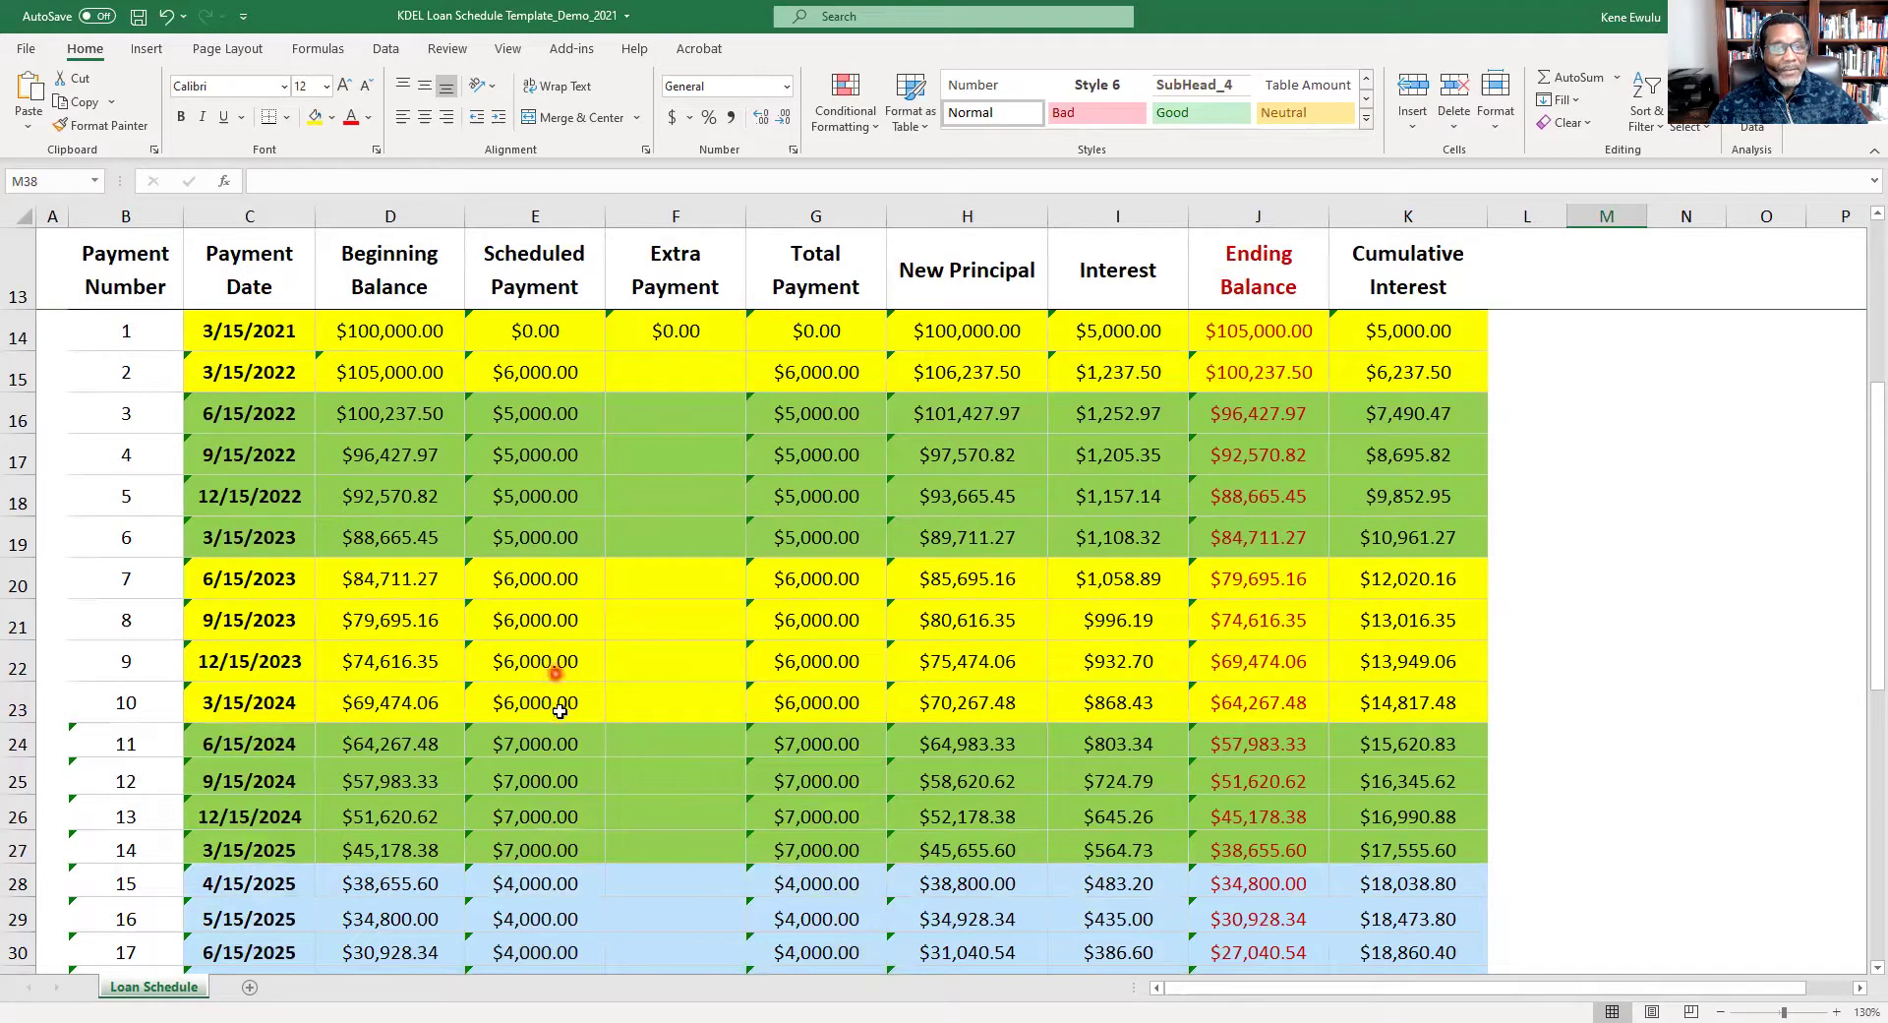
scroll(558, 833, "down", 3)
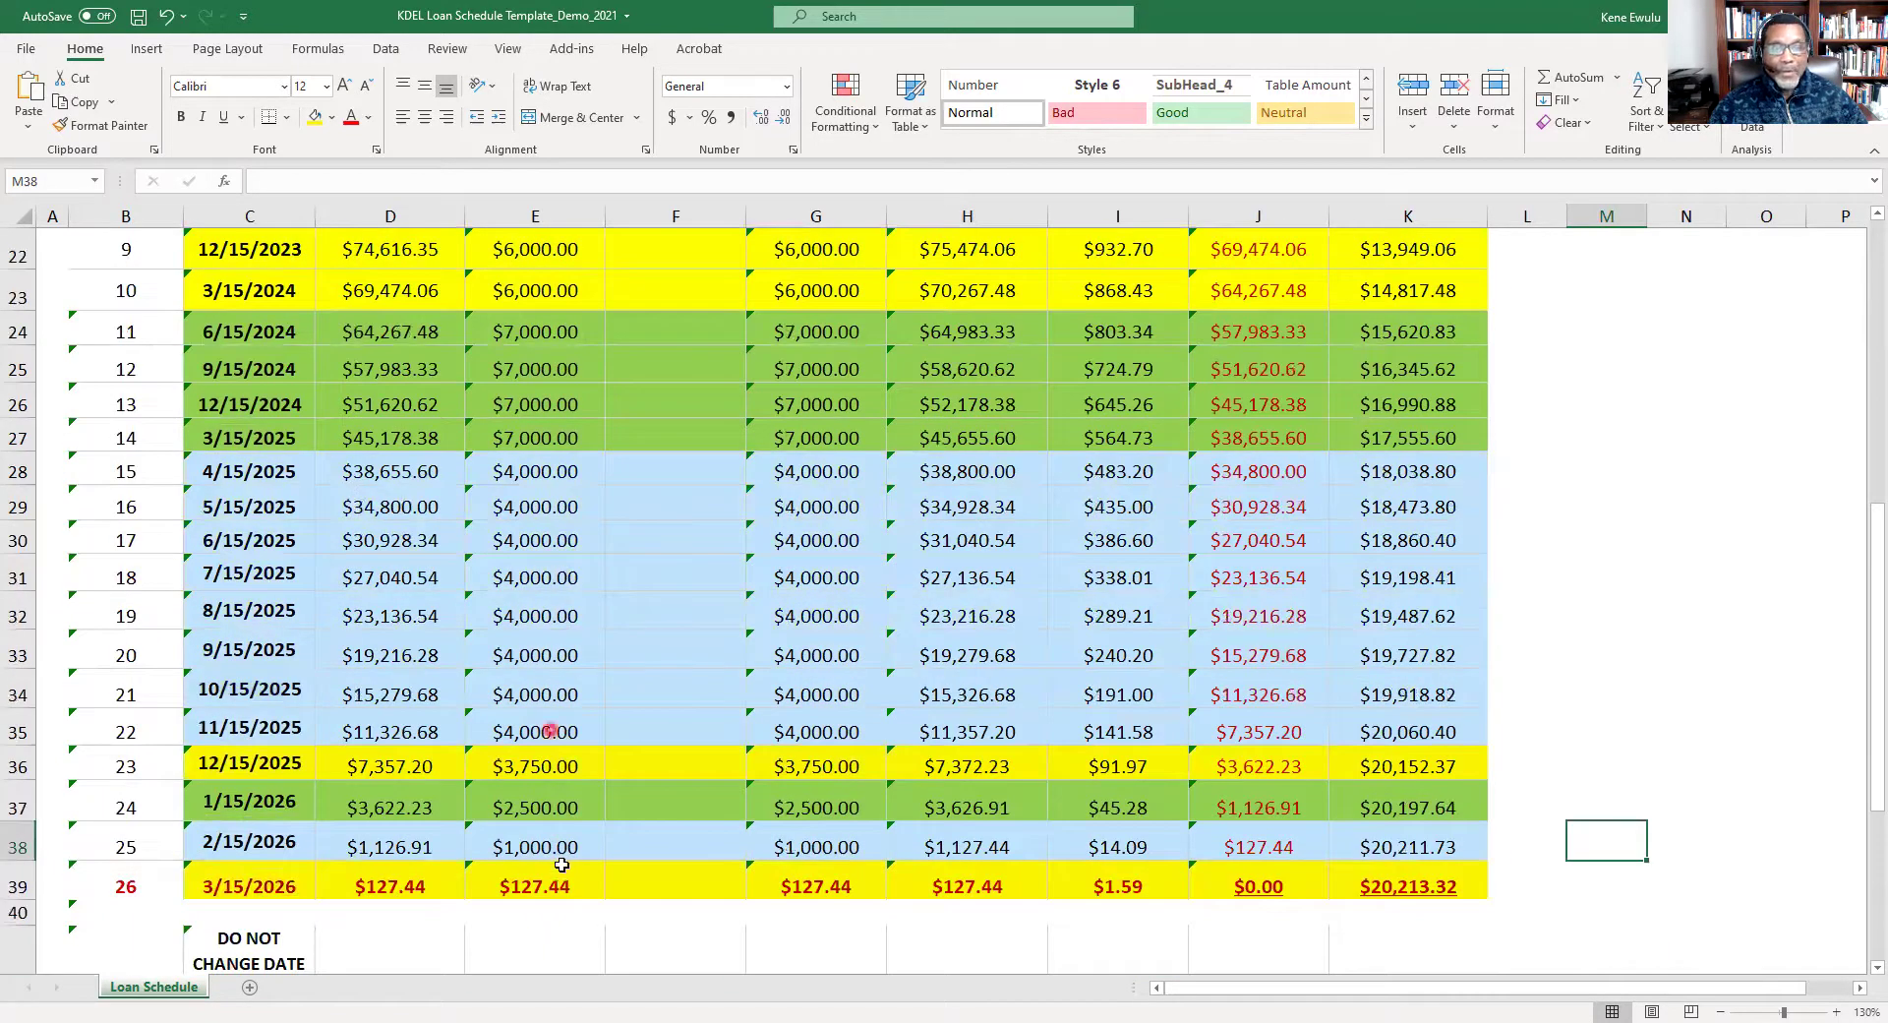
scroll(684, 774, "up", 3)
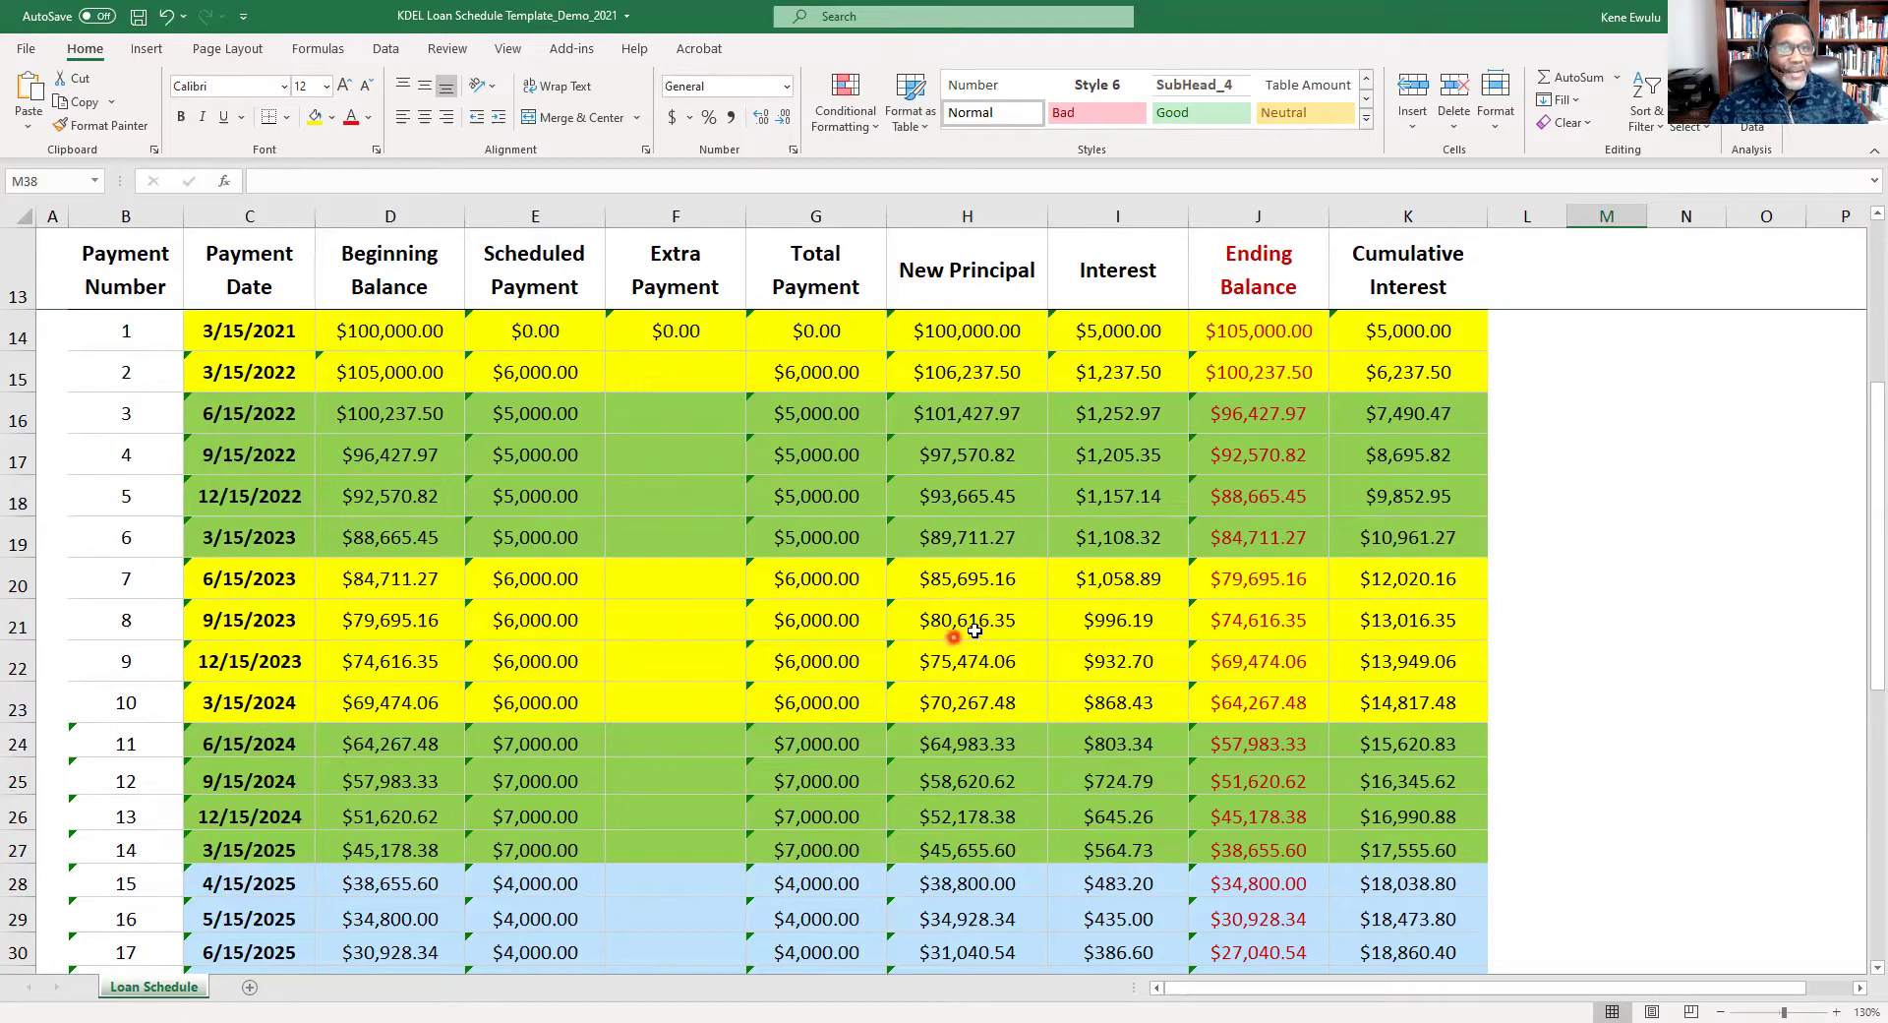
scroll(973, 630, "down", 3)
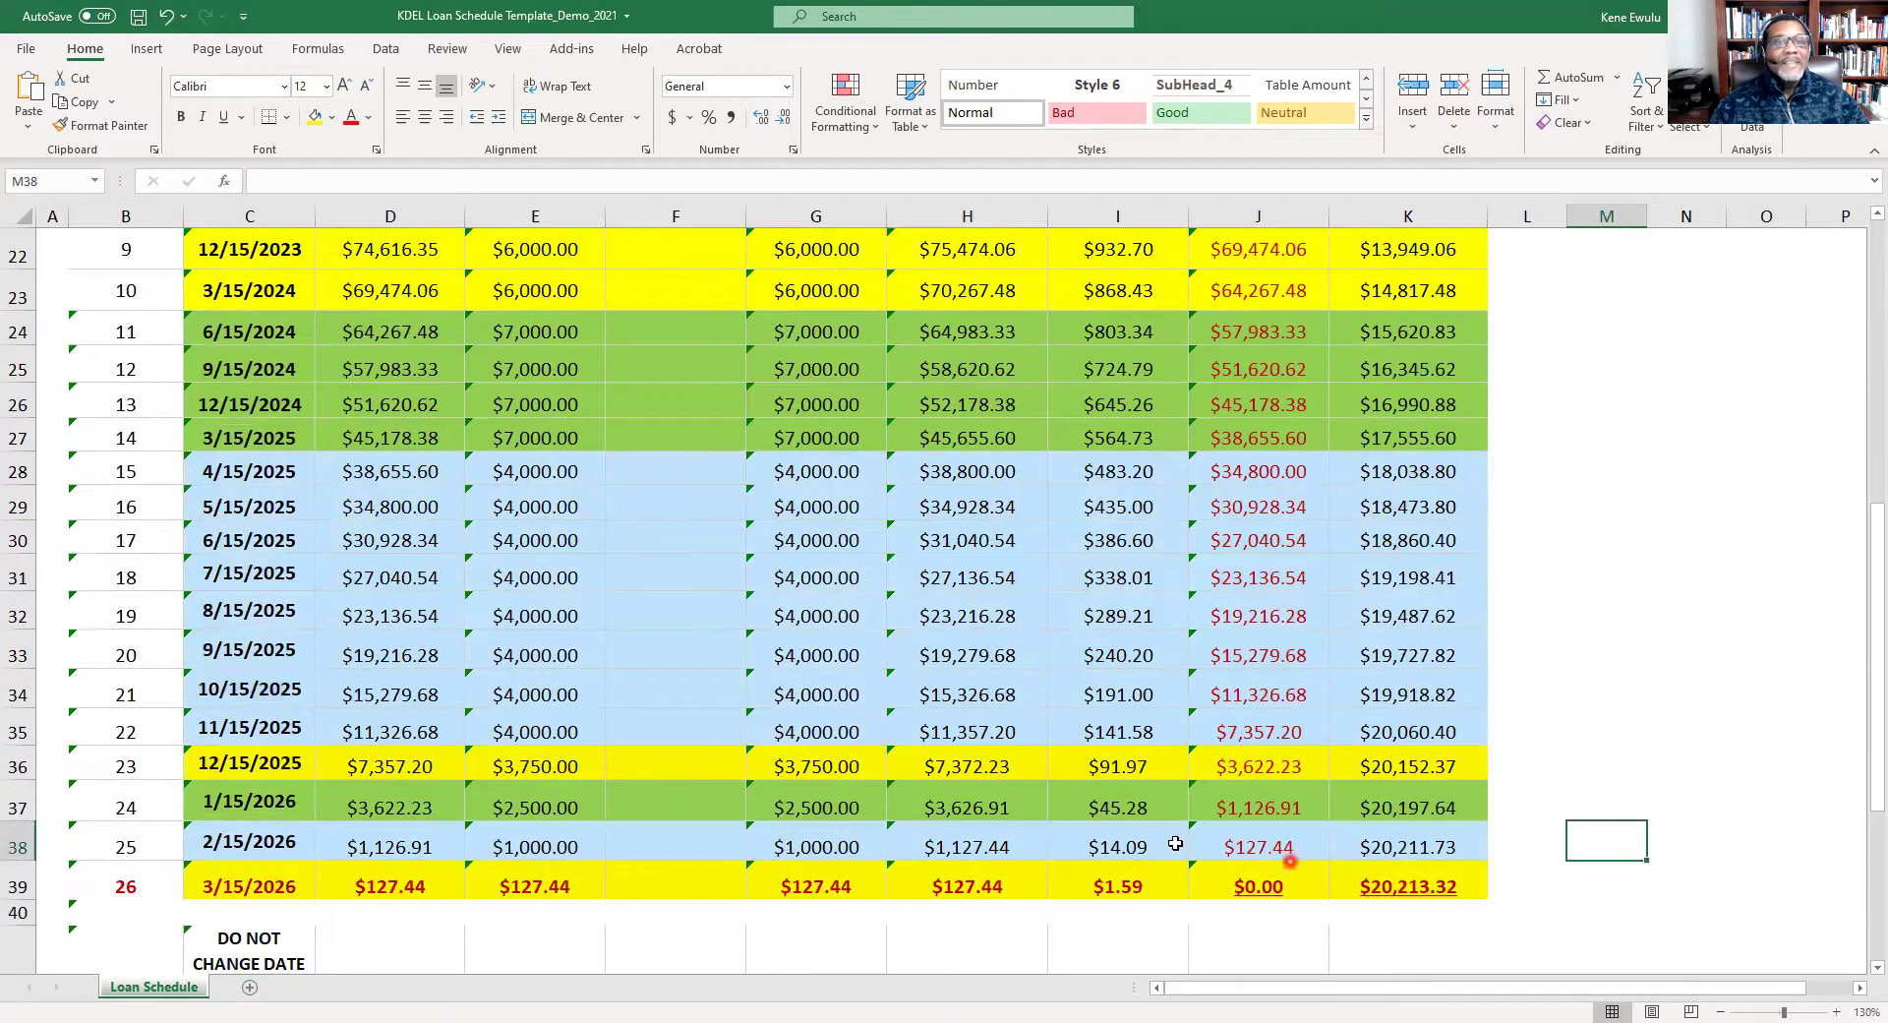
scroll(831, 708, "up", 4)
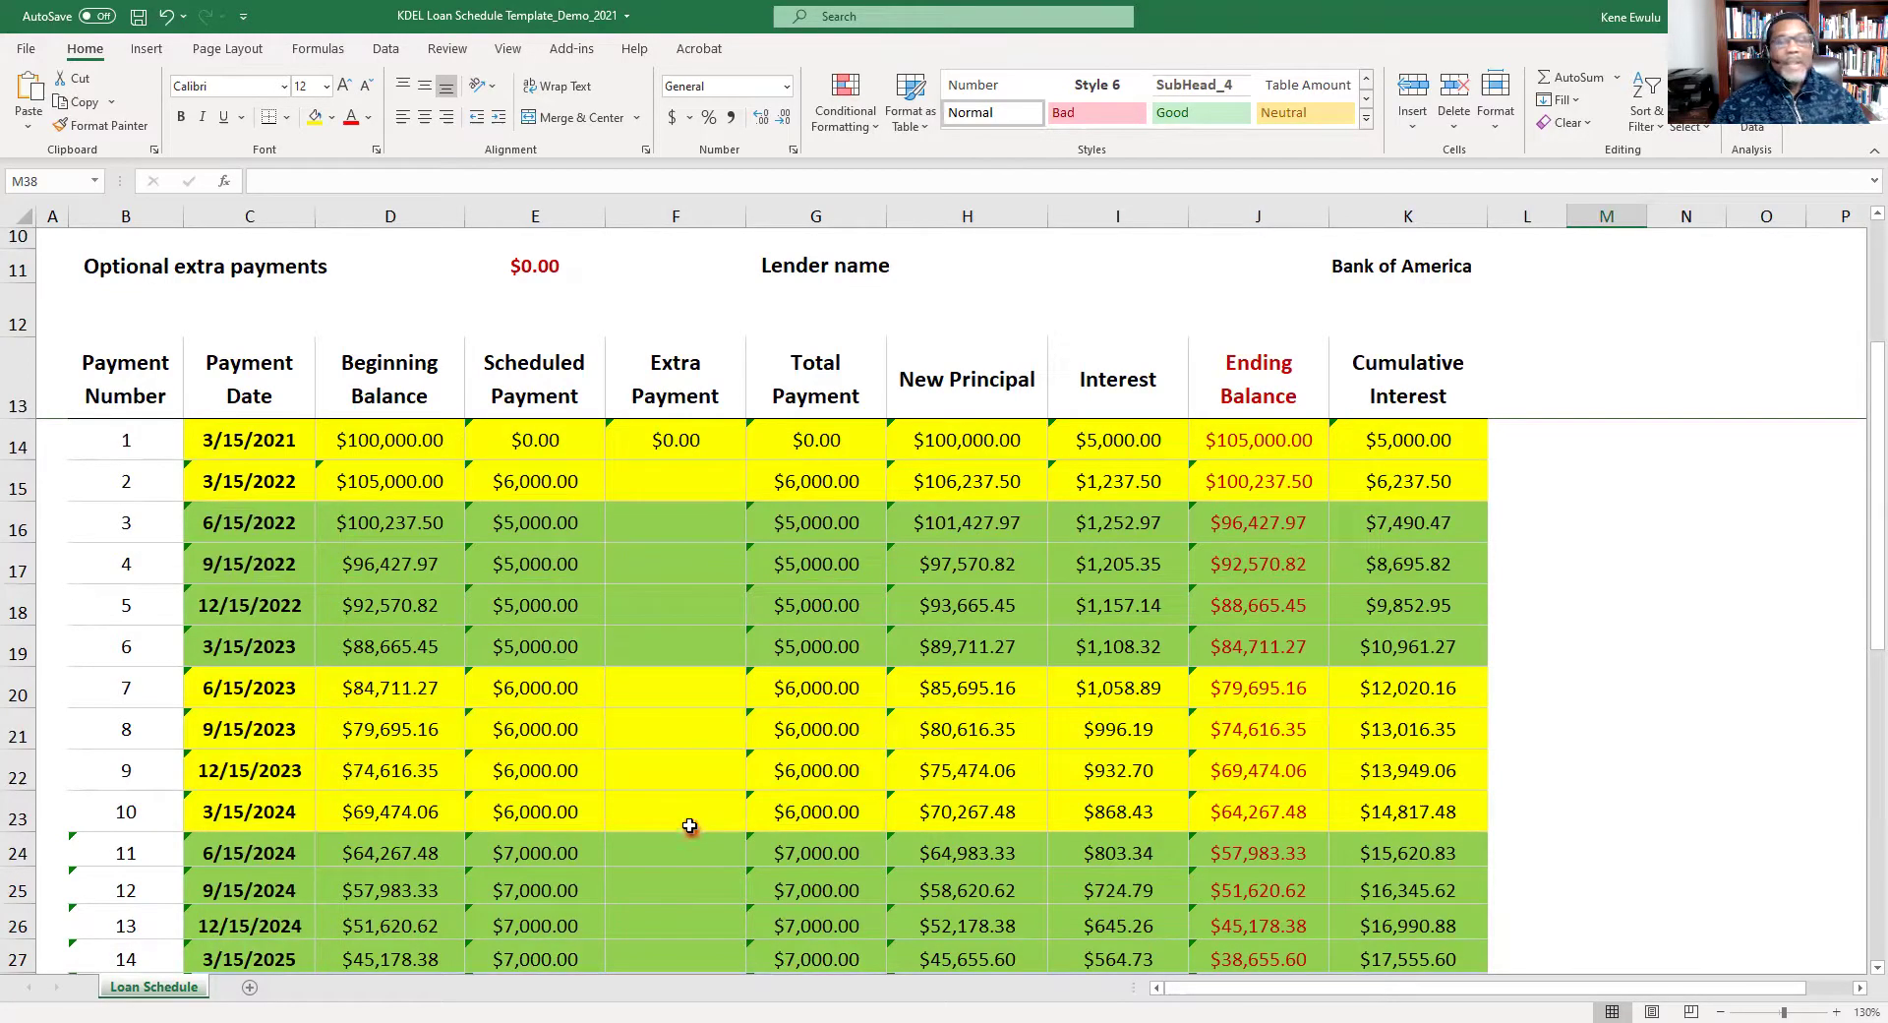
scroll(683, 815, "down", 2)
scroll(669, 708, "up", 2)
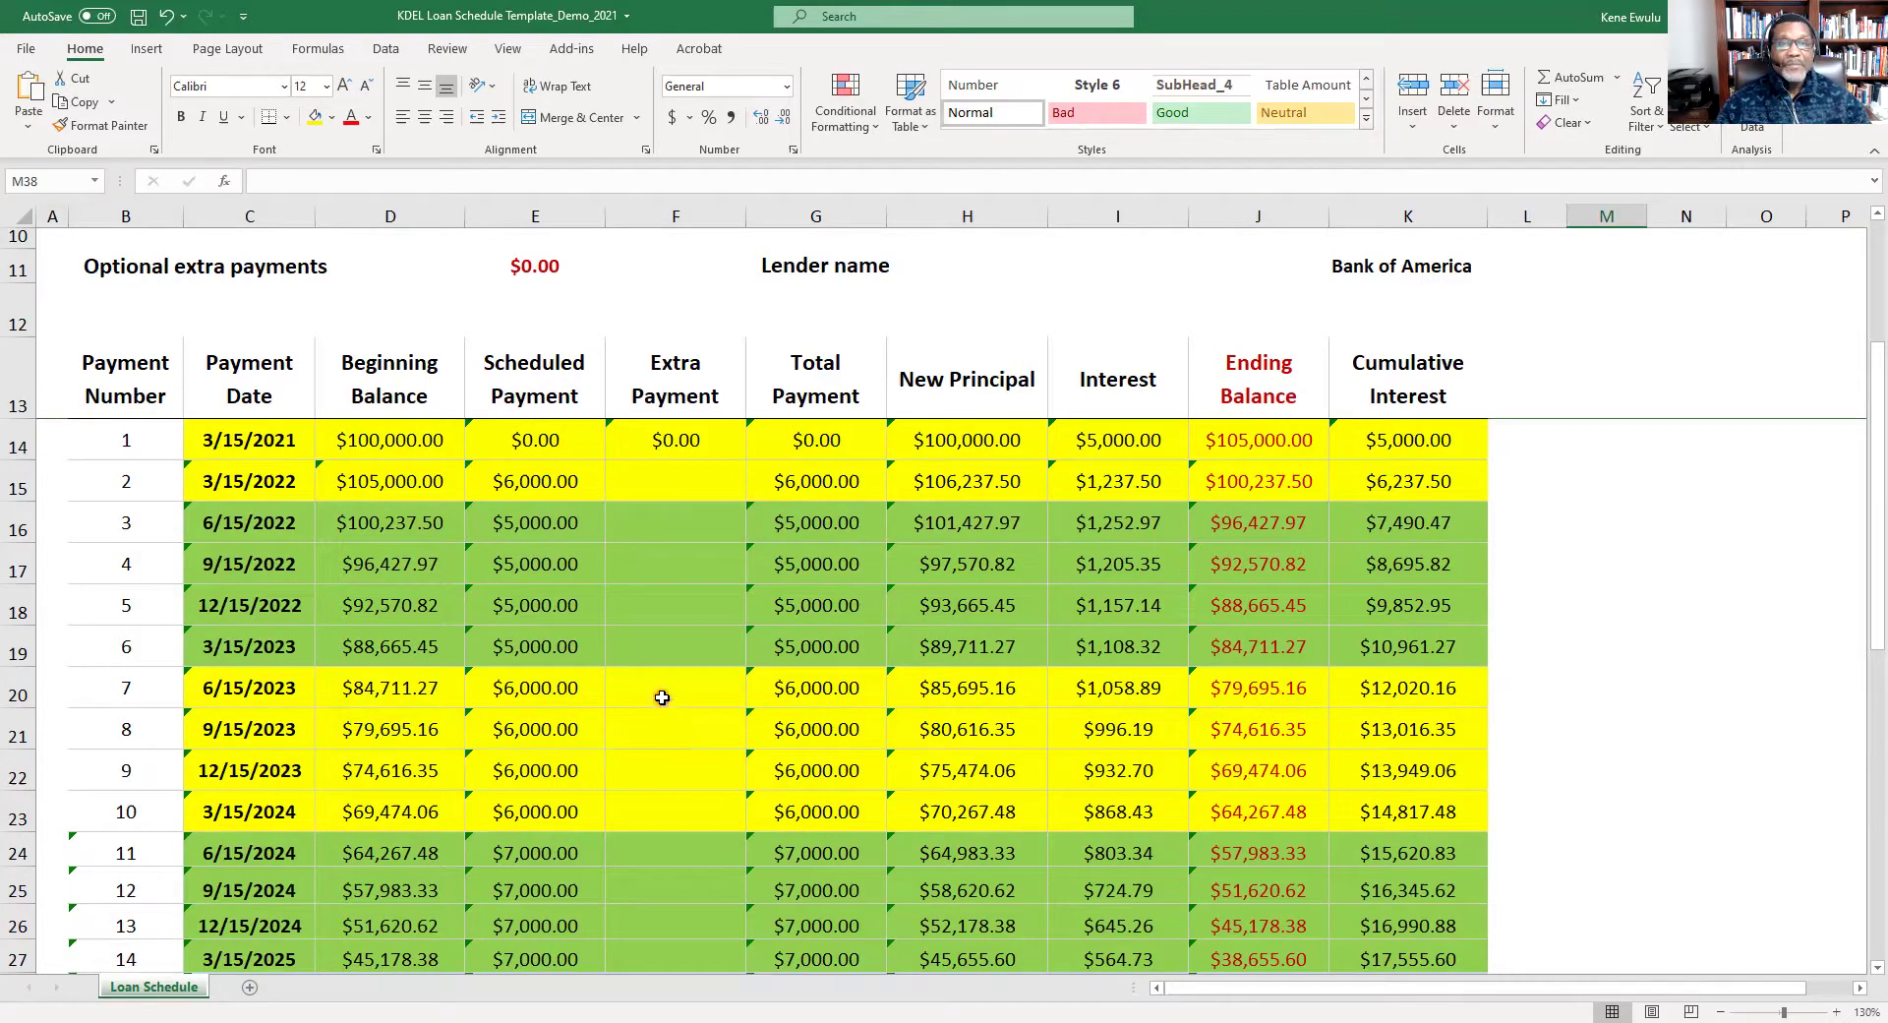
scroll(662, 697, "down", 3)
scroll(664, 693, "down", 3)
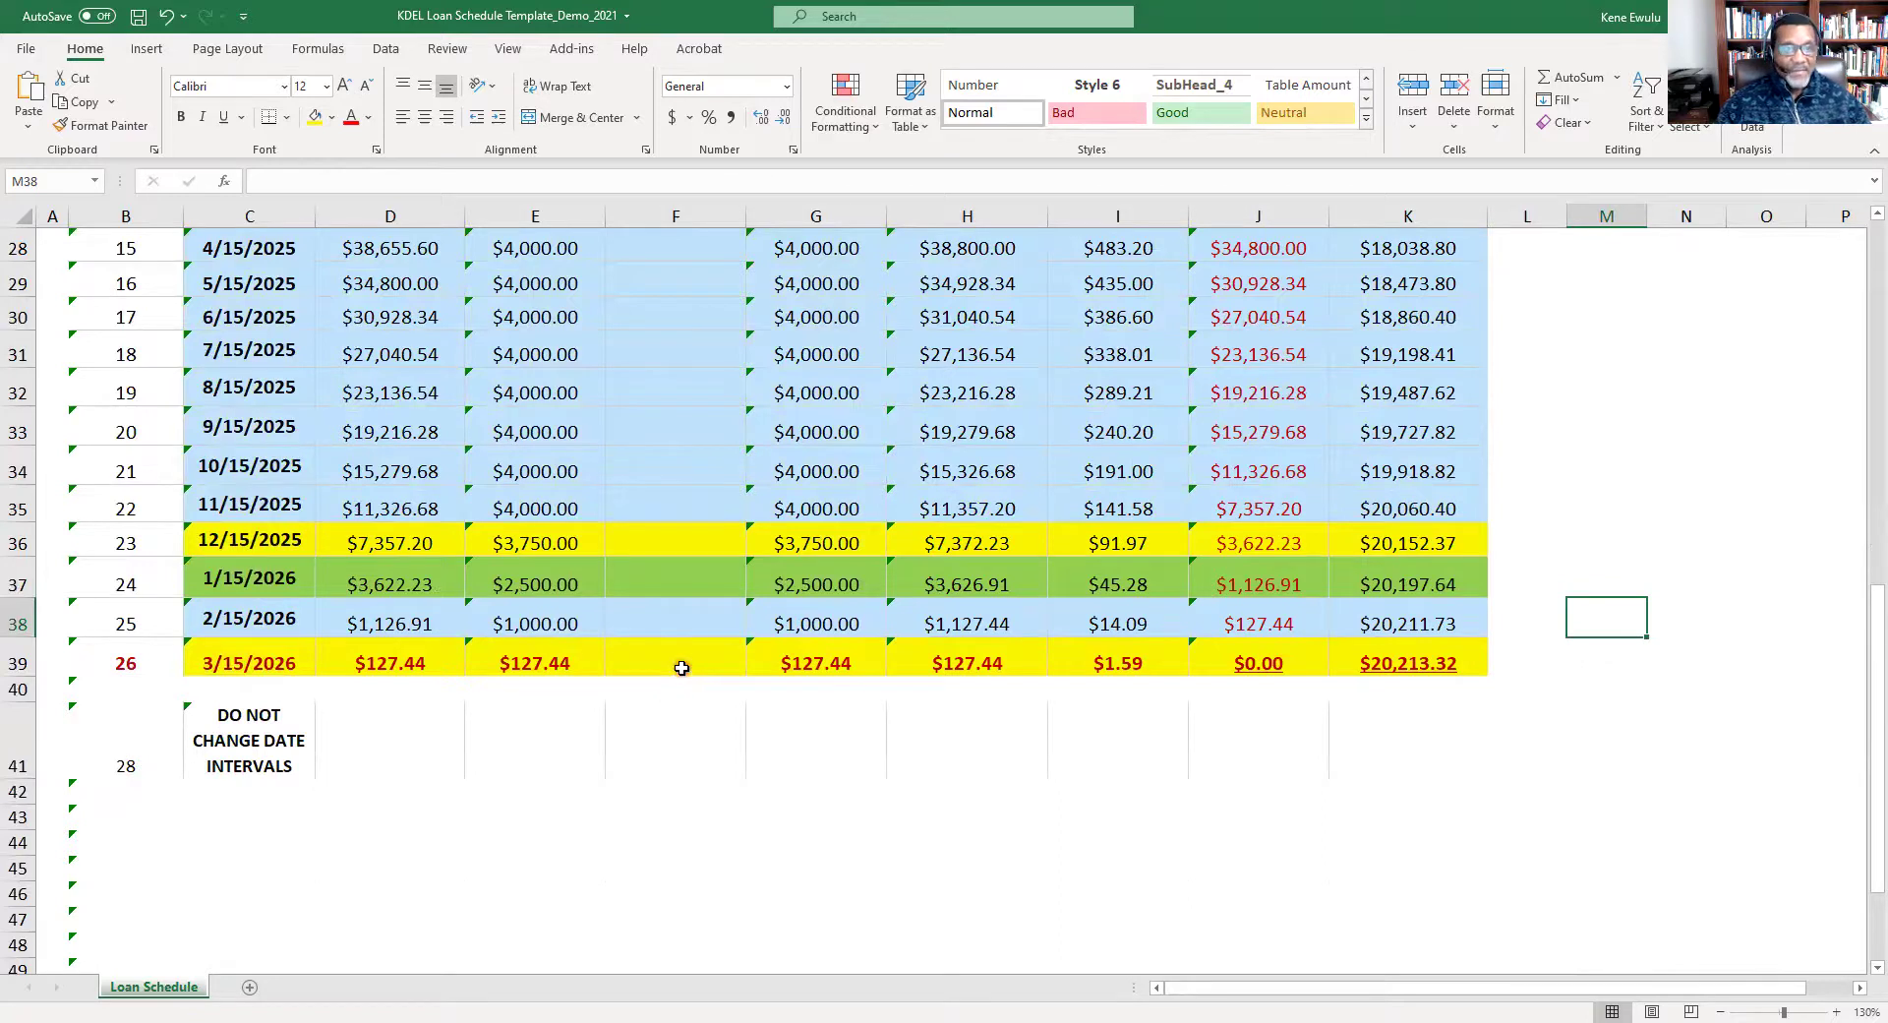
scroll(679, 669, "up", 8)
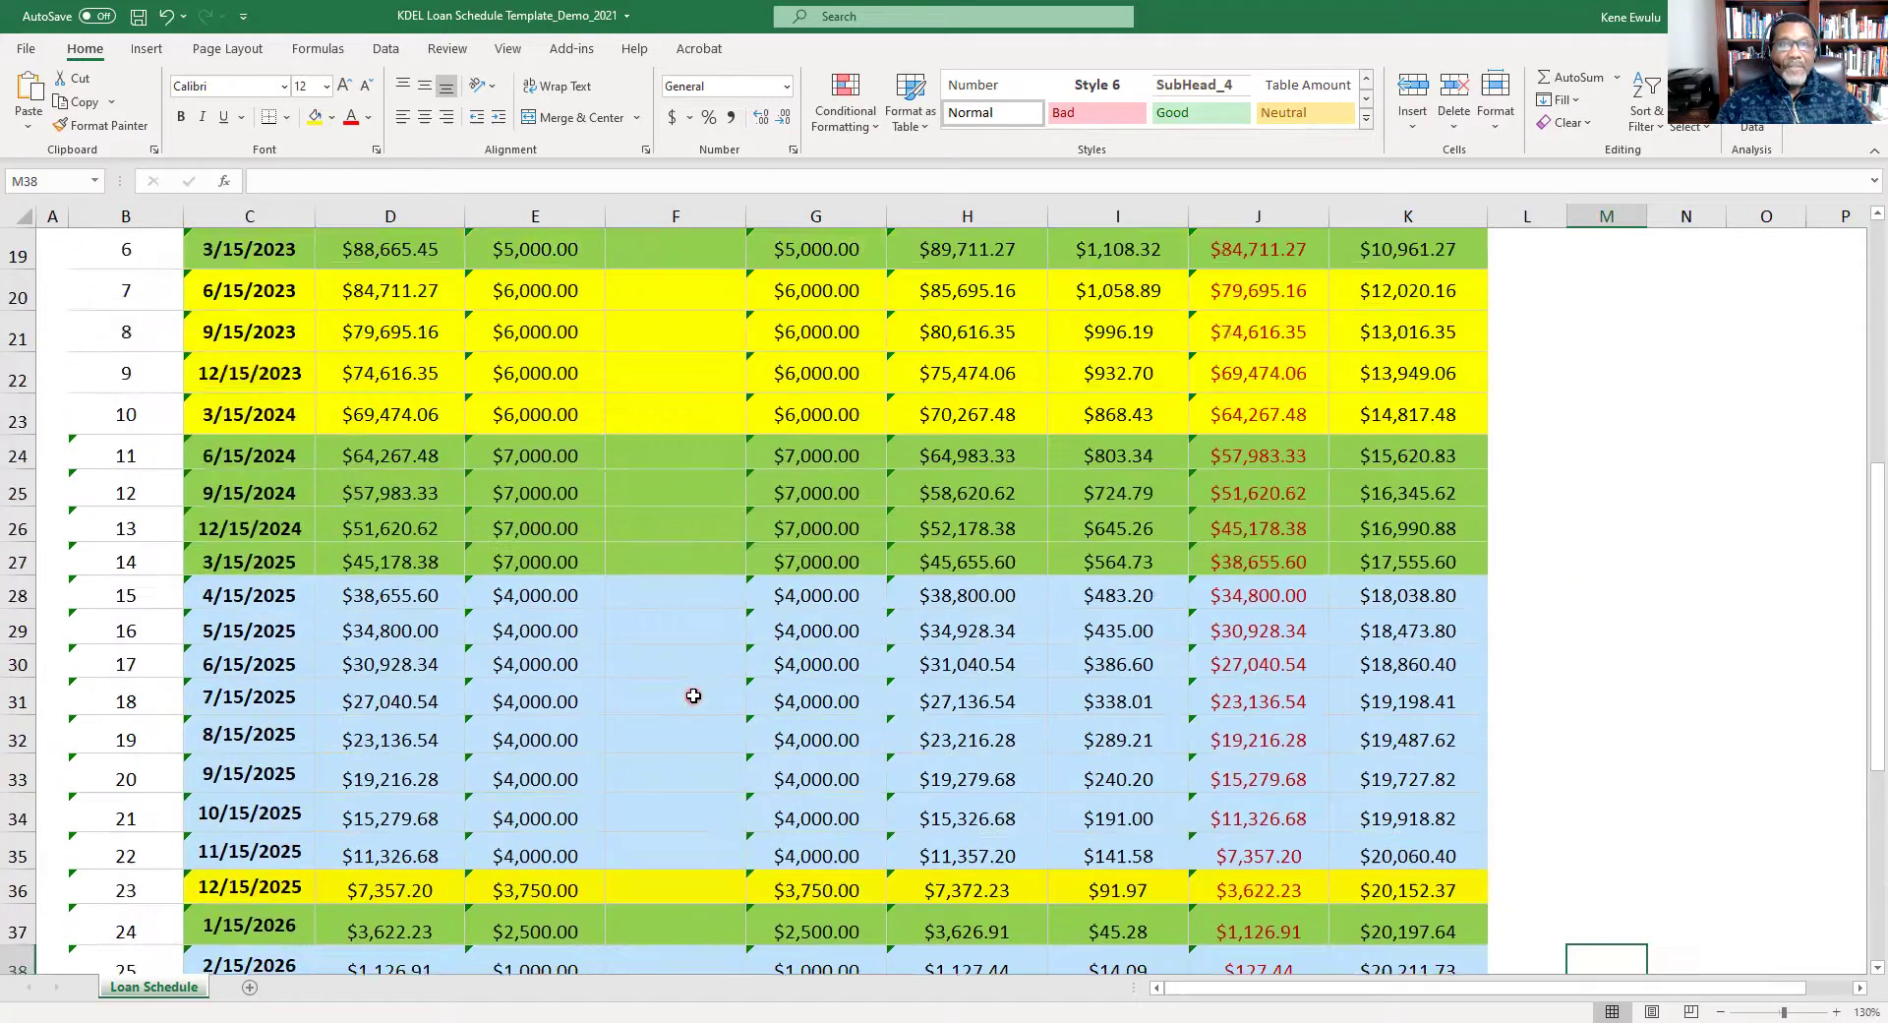
scroll(694, 687, "up", 1)
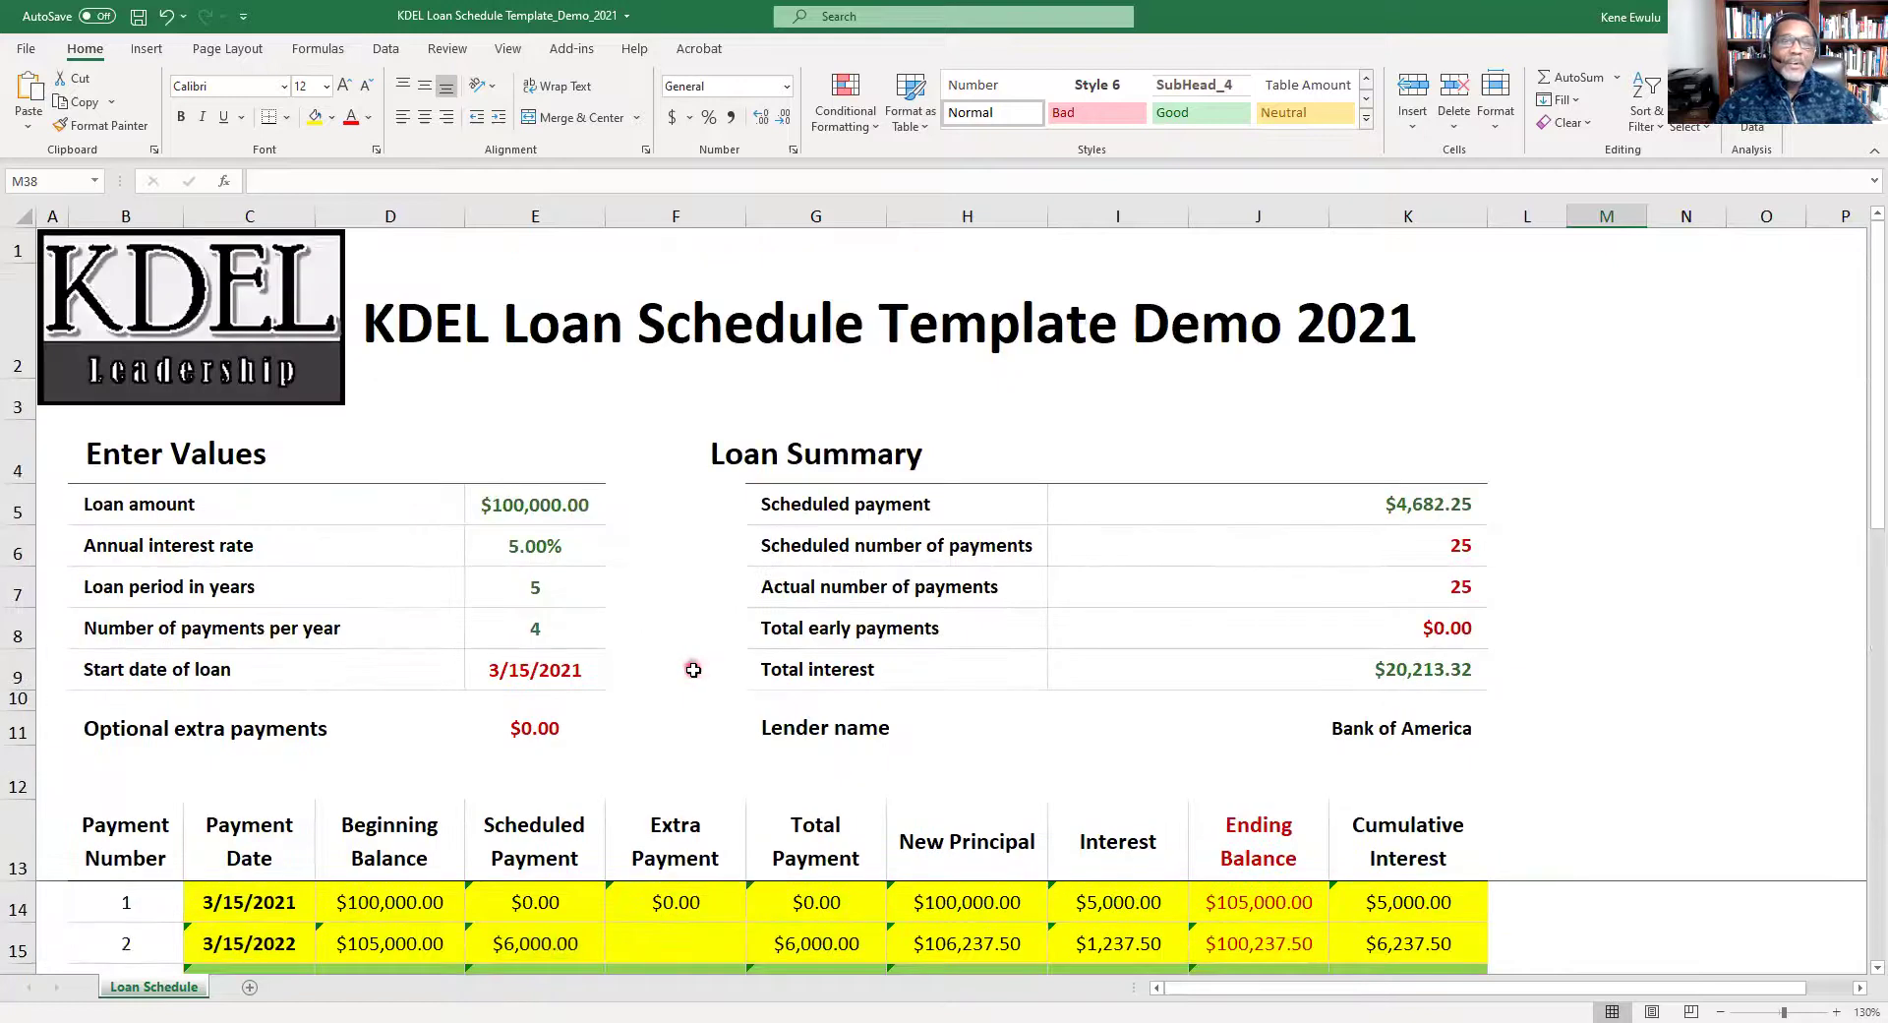